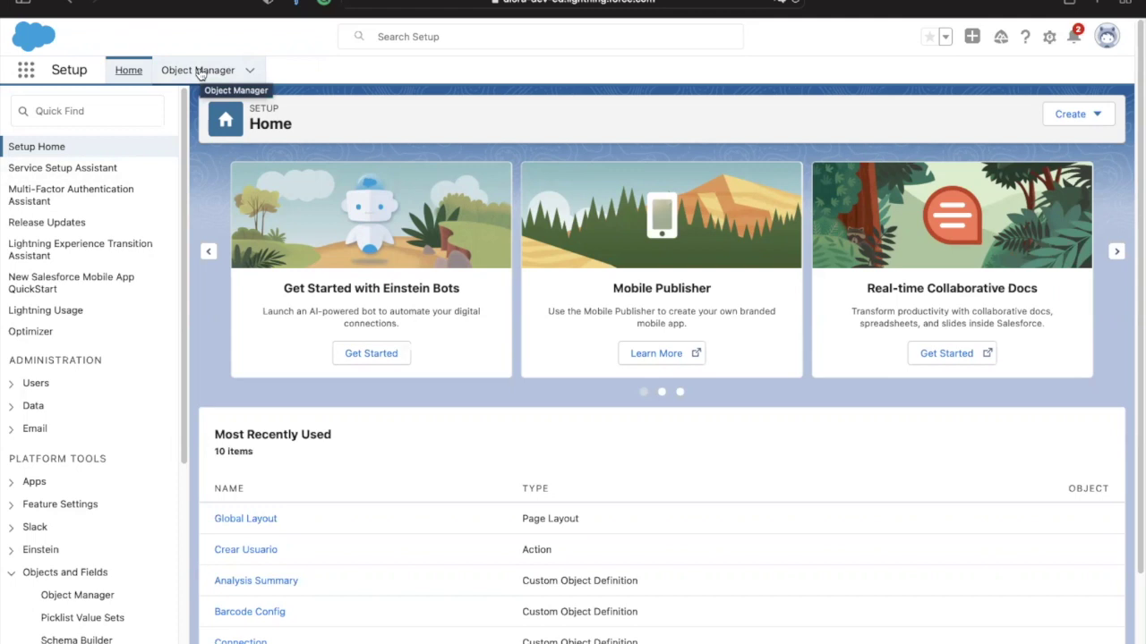
Open the Comedor- opportunity in the Sales app, dismissing the MFA notice on the way.
{"action": "left_click", "coordinate": [26, 74]}
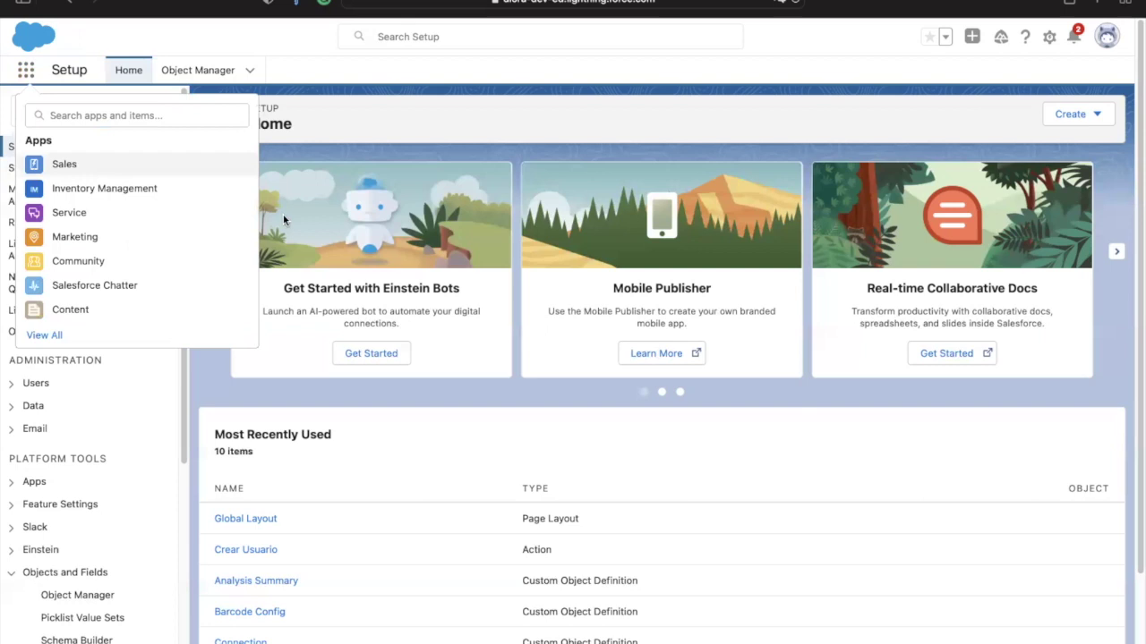
{"action": "left_click", "coordinate": [64, 164]}
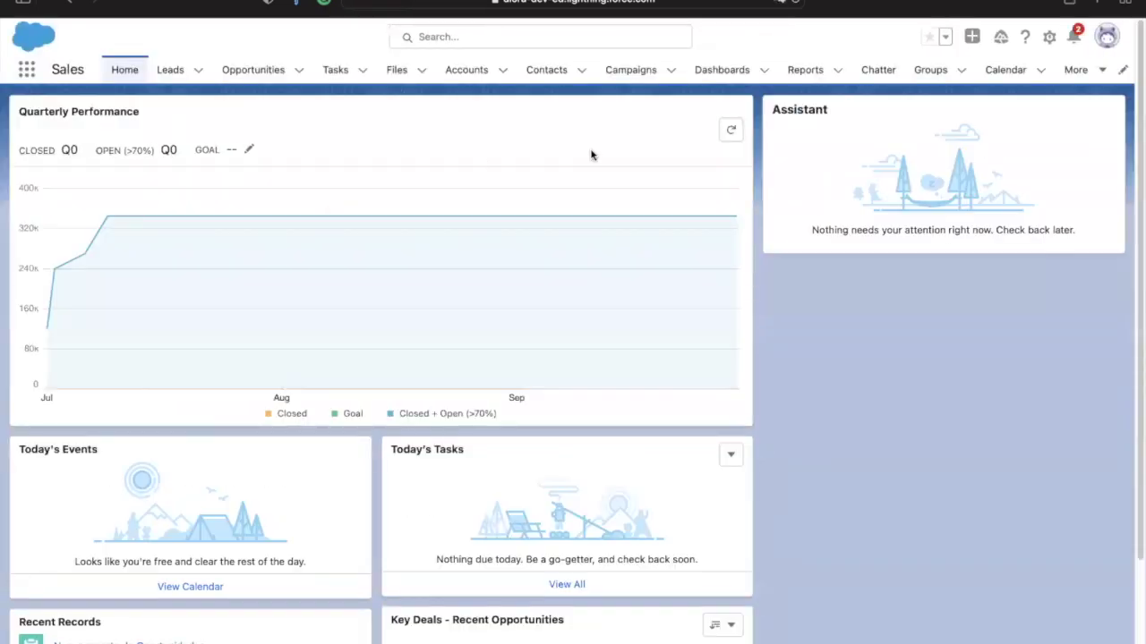
{"action": "left_click", "coordinate": [245, 74]}
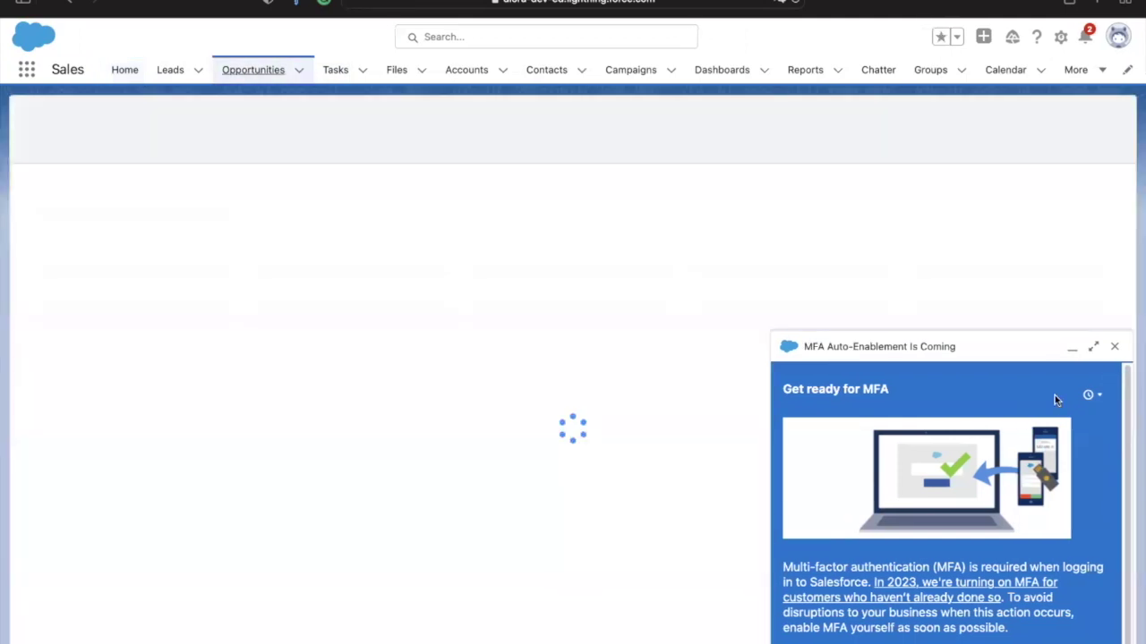
{"action": "left_click", "coordinate": [1114, 346]}
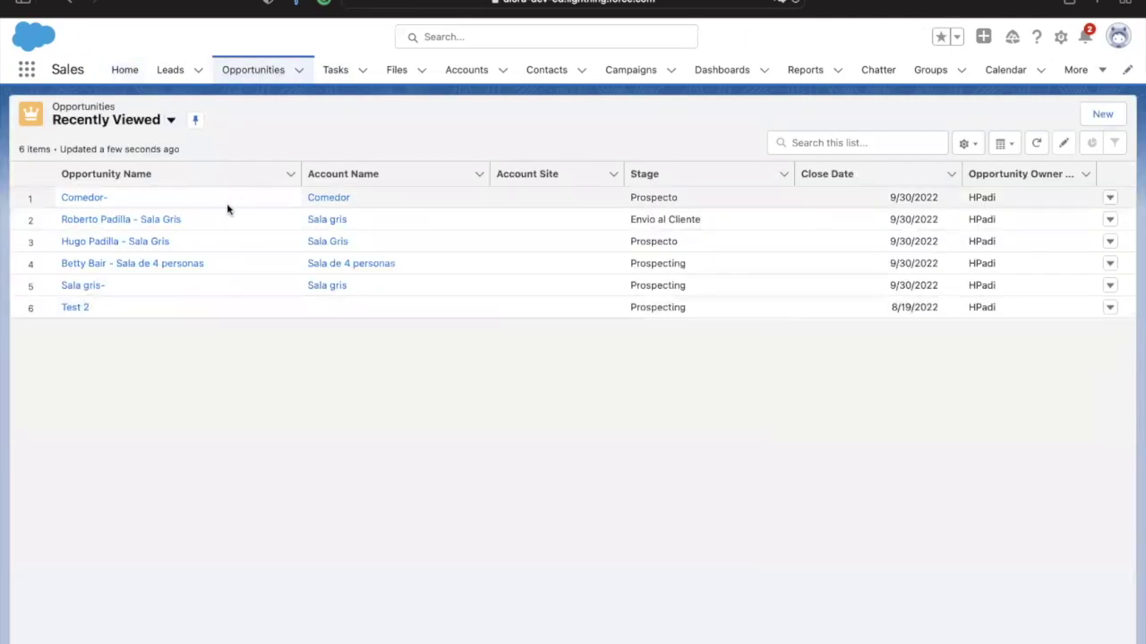
{"action": "left_click", "coordinate": [79, 204]}
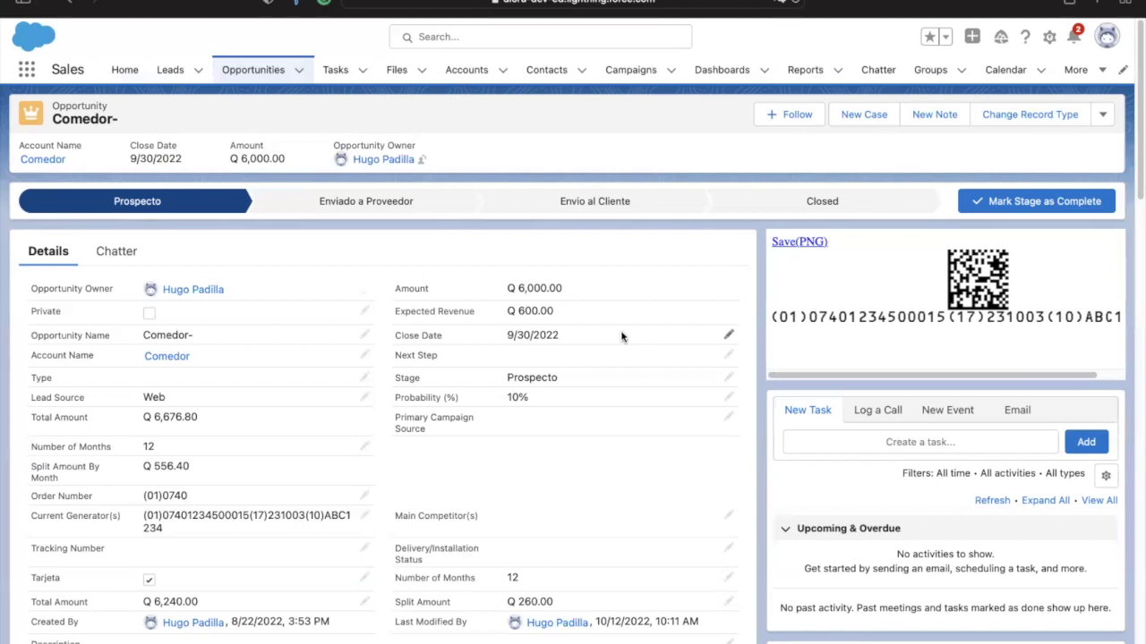
Review the Comedor- opportunity's detail fields, stage path, close date and related products.
{"action": "scroll", "coordinate": [596, 484], "scroll_direction": "down", "scroll_amount": 1}
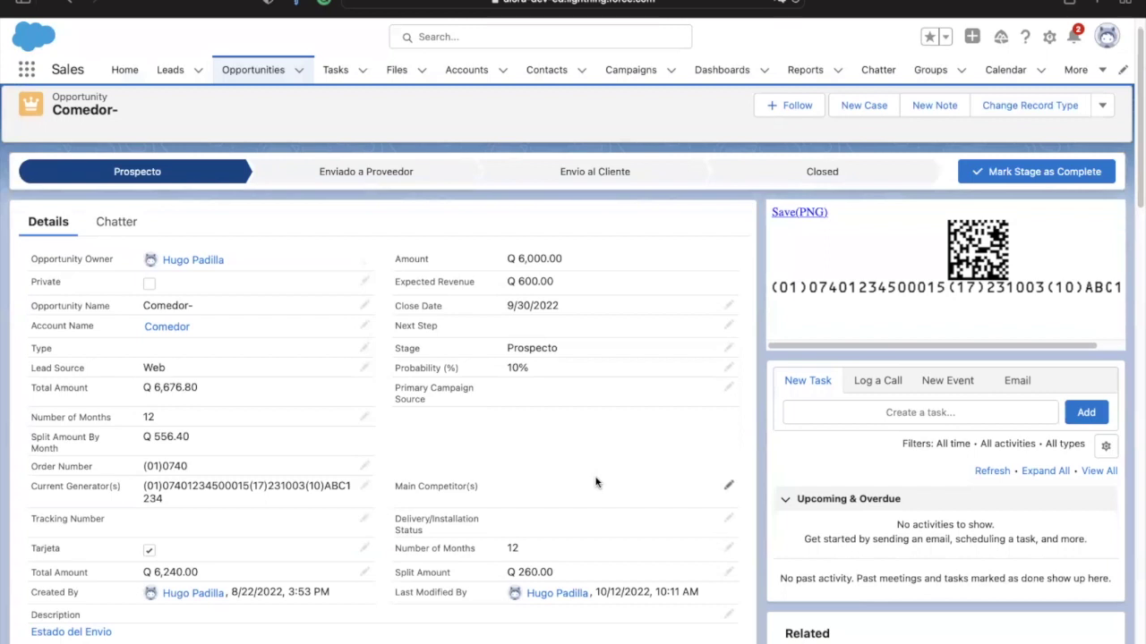
{"action": "scroll", "coordinate": [597, 484], "scroll_direction": "down", "scroll_amount": 2}
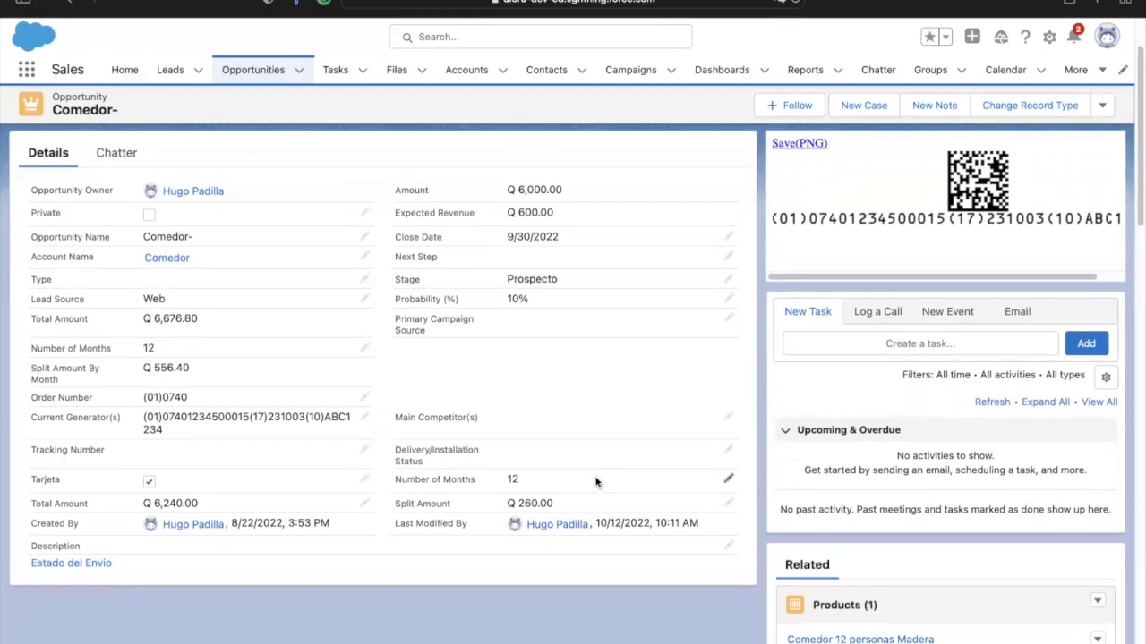
{"action": "scroll", "coordinate": [622, 405], "scroll_direction": "down", "scroll_amount": 1}
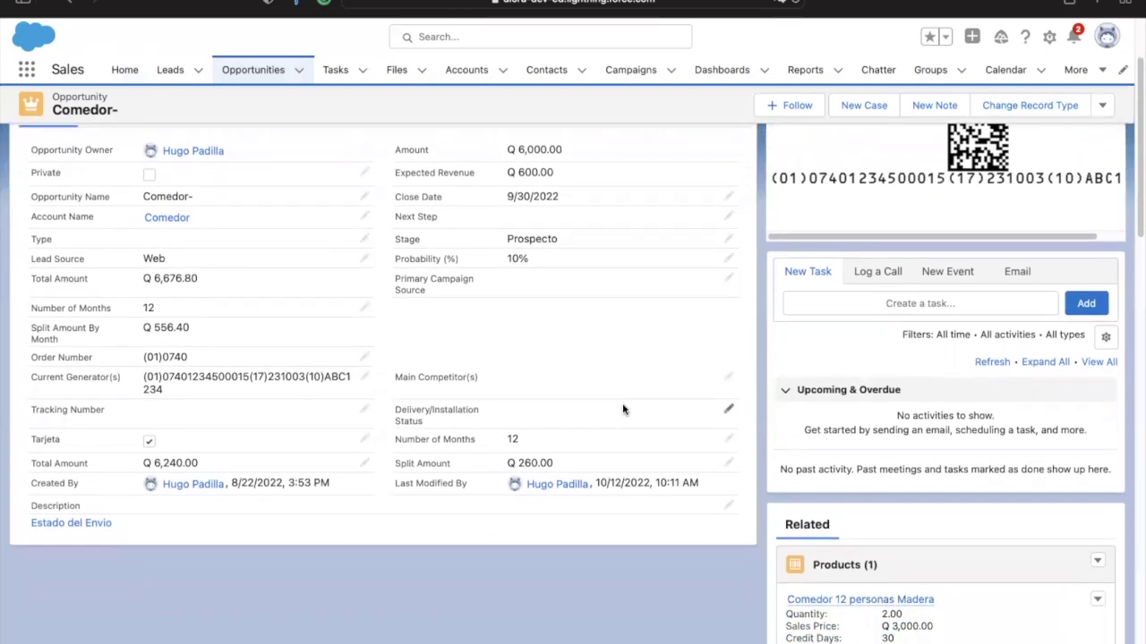
{"action": "scroll", "coordinate": [582, 350], "scroll_direction": "up", "scroll_amount": 3}
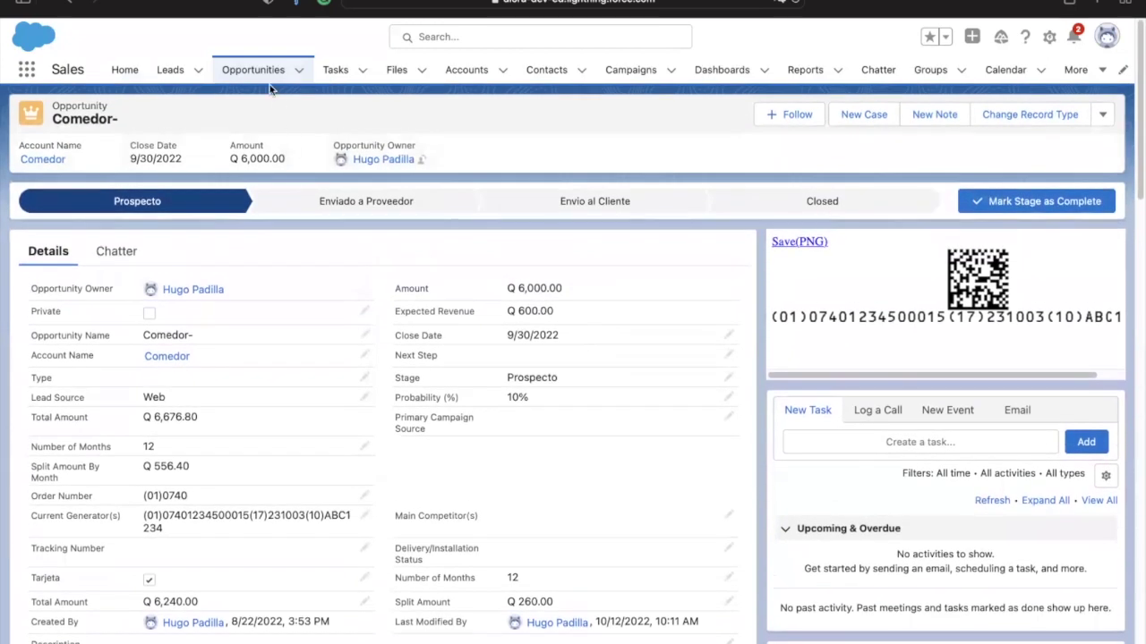
{"action": "scroll", "coordinate": [622, 443], "scroll_direction": "down", "scroll_amount": 5}
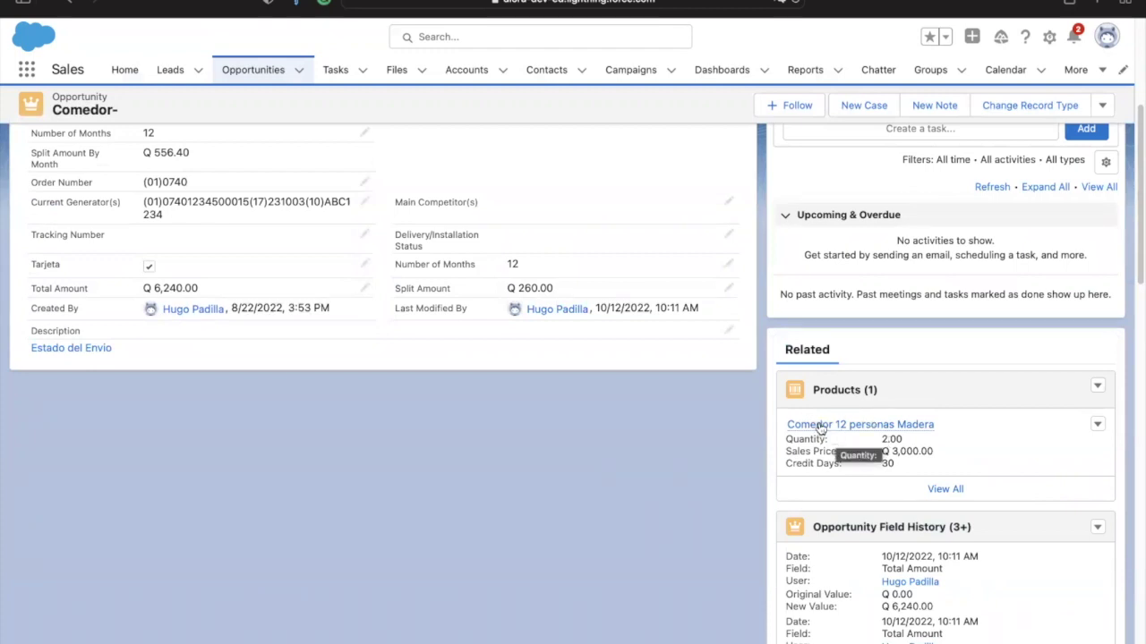
{"action": "mouse_move", "coordinate": [815, 426]}
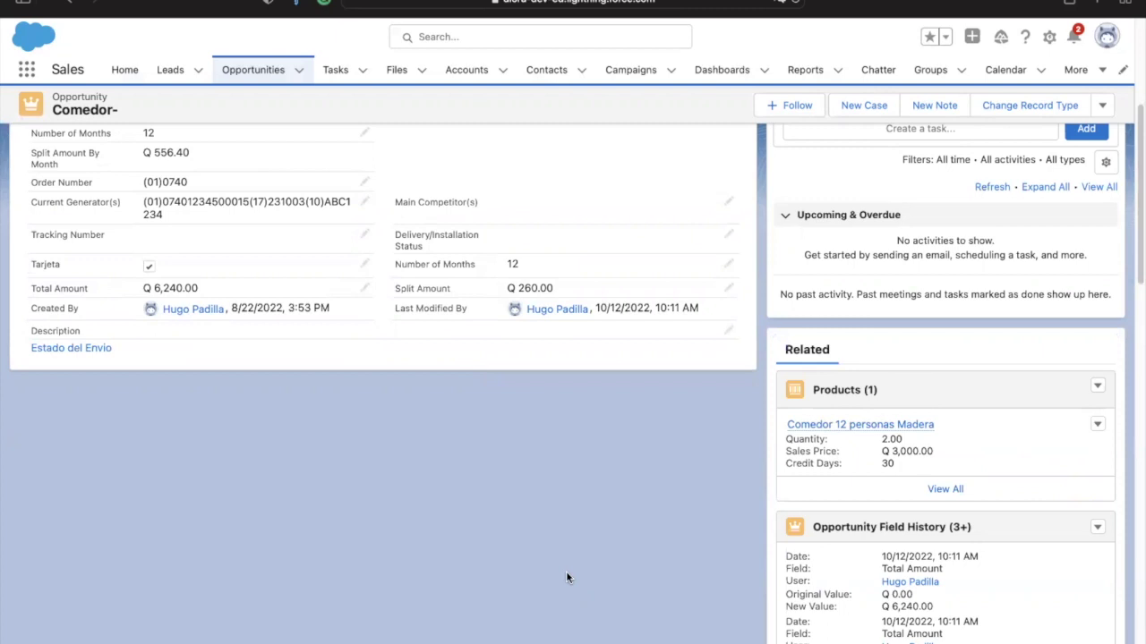
{"action": "scroll", "coordinate": [566, 577], "scroll_direction": "up", "scroll_amount": 3}
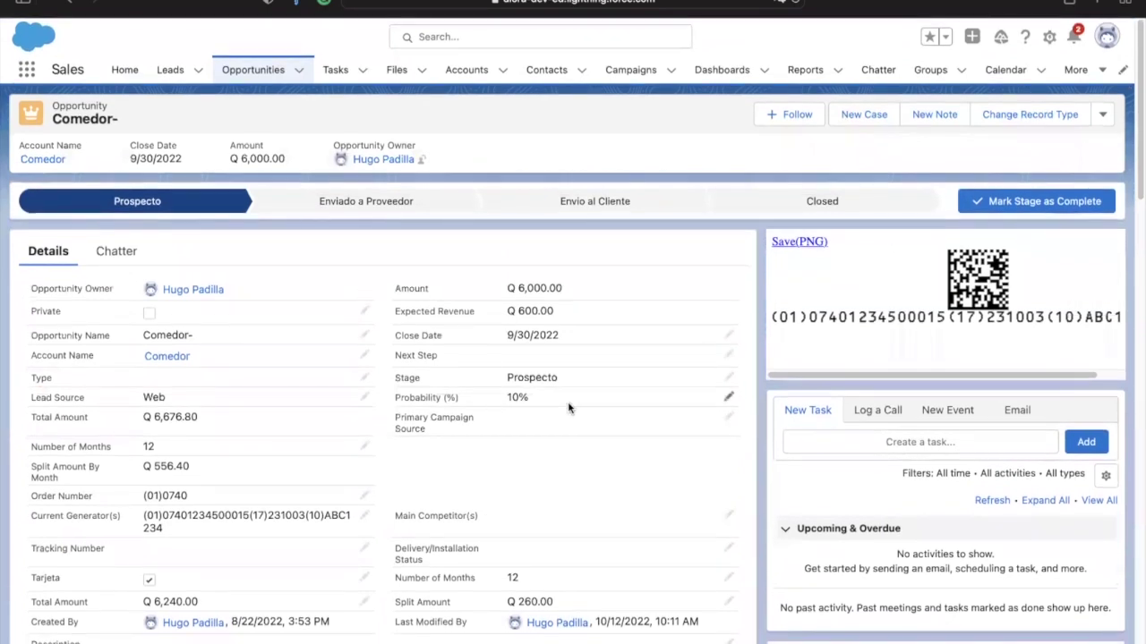
{"action": "scroll", "coordinate": [660, 514], "scroll_direction": "down", "scroll_amount": 3}
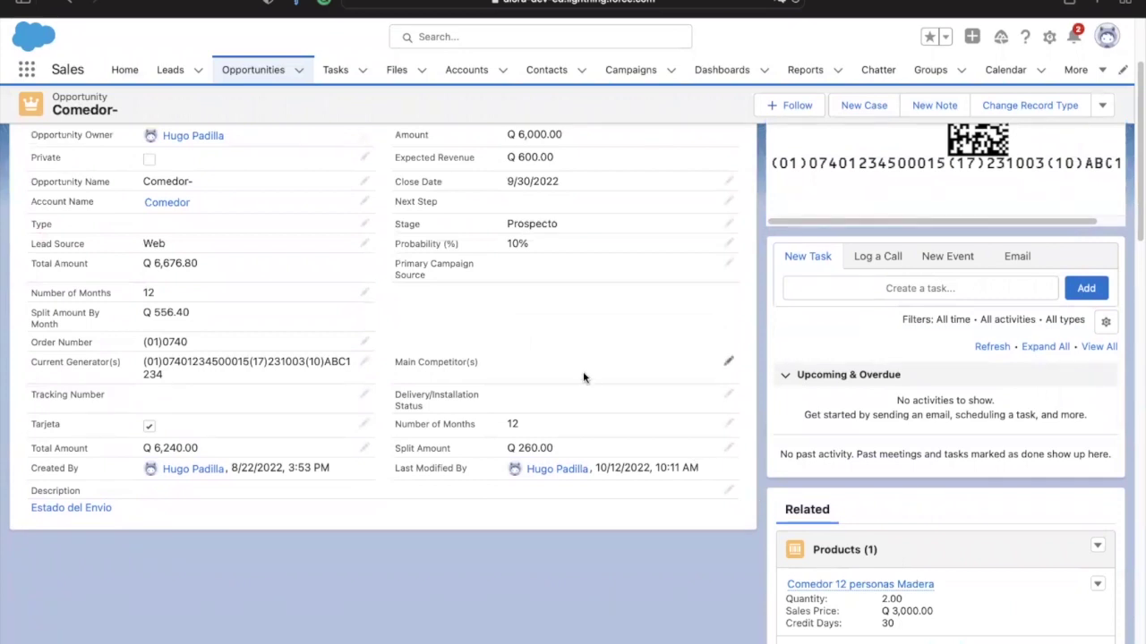
{"action": "scroll", "coordinate": [586, 378], "scroll_direction": "up", "scroll_amount": 3}
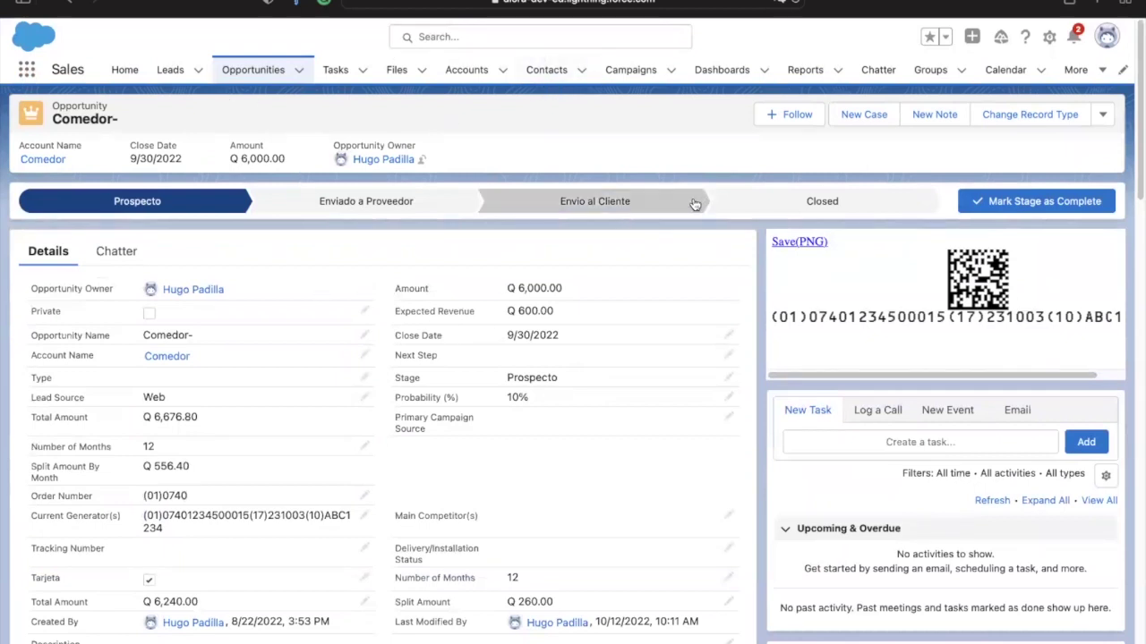
{"action": "left_click_drag", "start_coordinate": [590, 335], "coordinate": [487, 339]}
{"action": "left_click", "coordinate": [582, 339]}
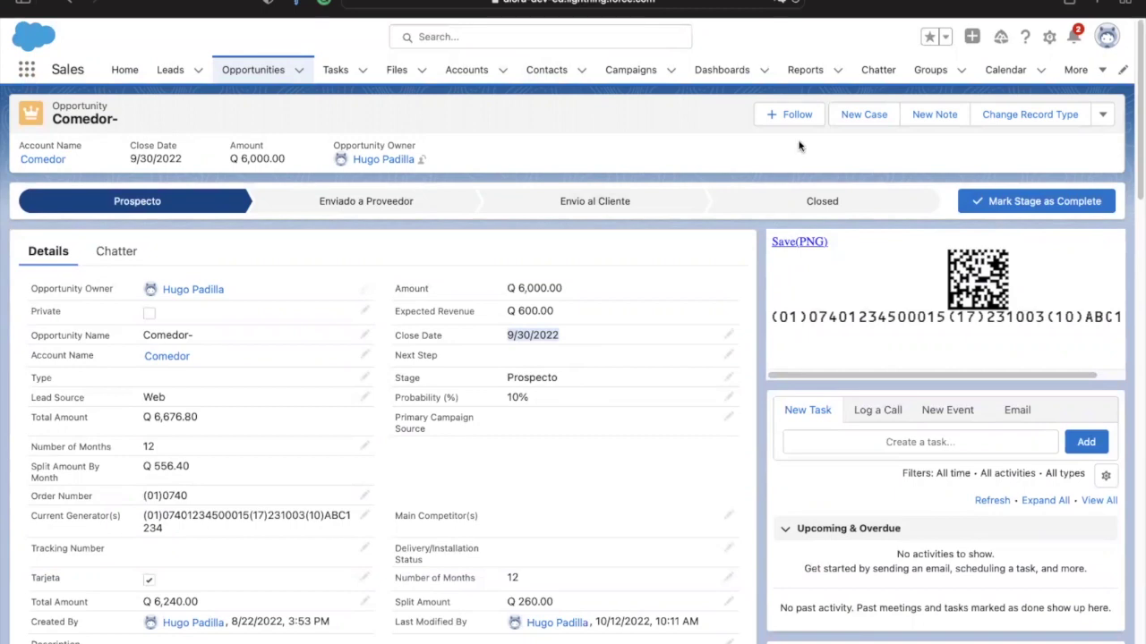
Open Setup, search for "email templa" and open the Classic Email Templates page.
{"action": "left_click", "coordinate": [1049, 37]}
{"action": "left_click", "coordinate": [1024, 82]}
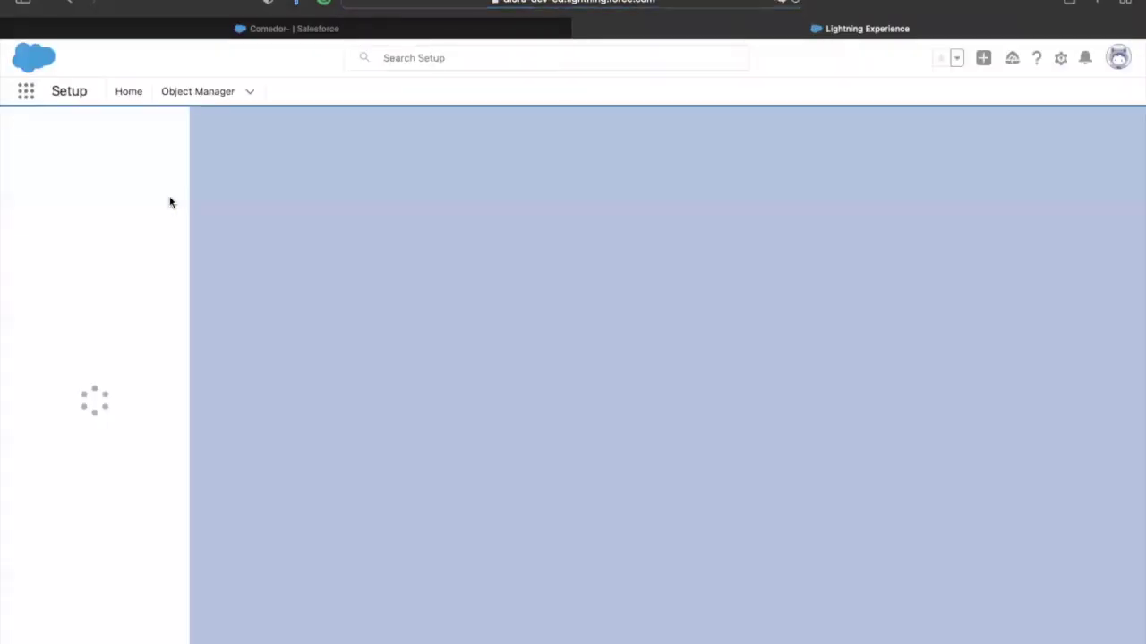
{"action": "left_click", "coordinate": [97, 134]}
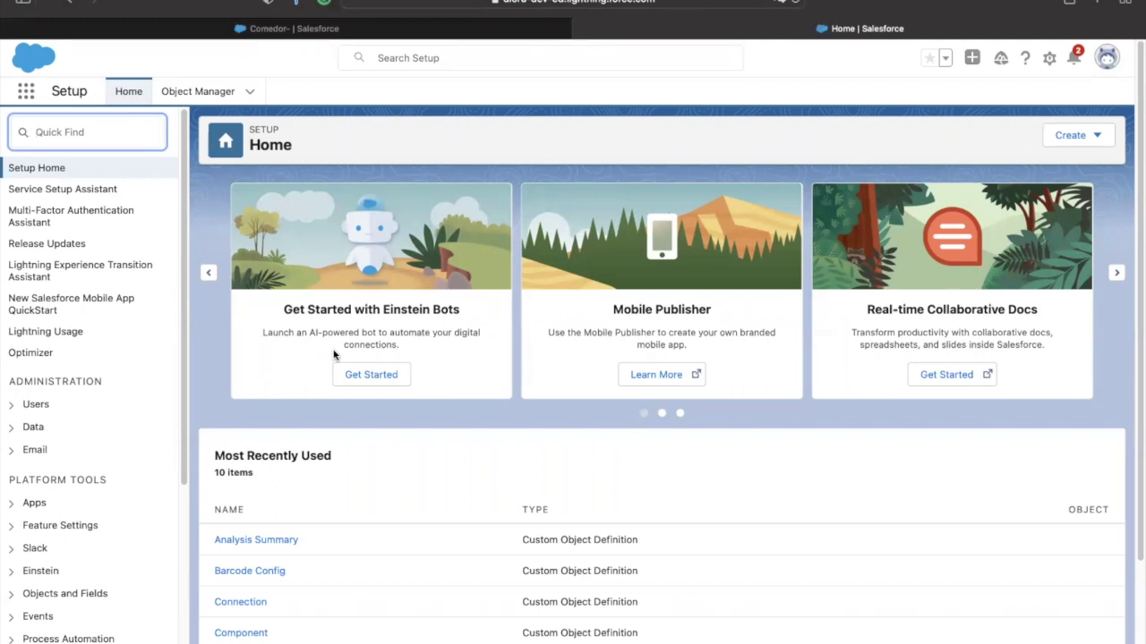
{"action": "type", "text": "email templa"}
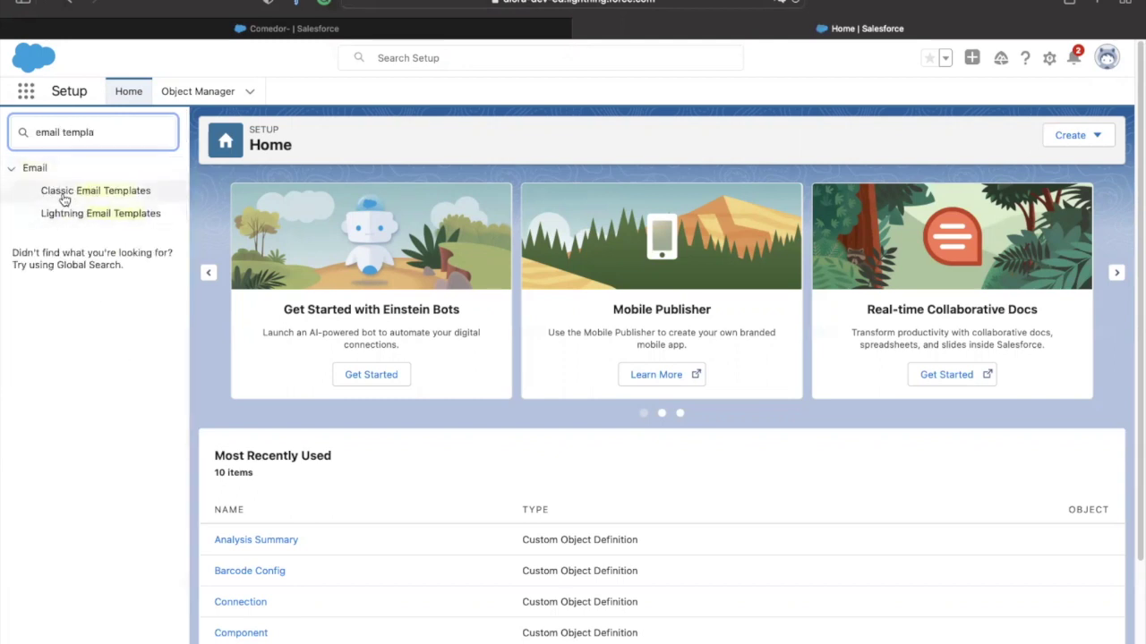
{"action": "left_click", "coordinate": [114, 196]}
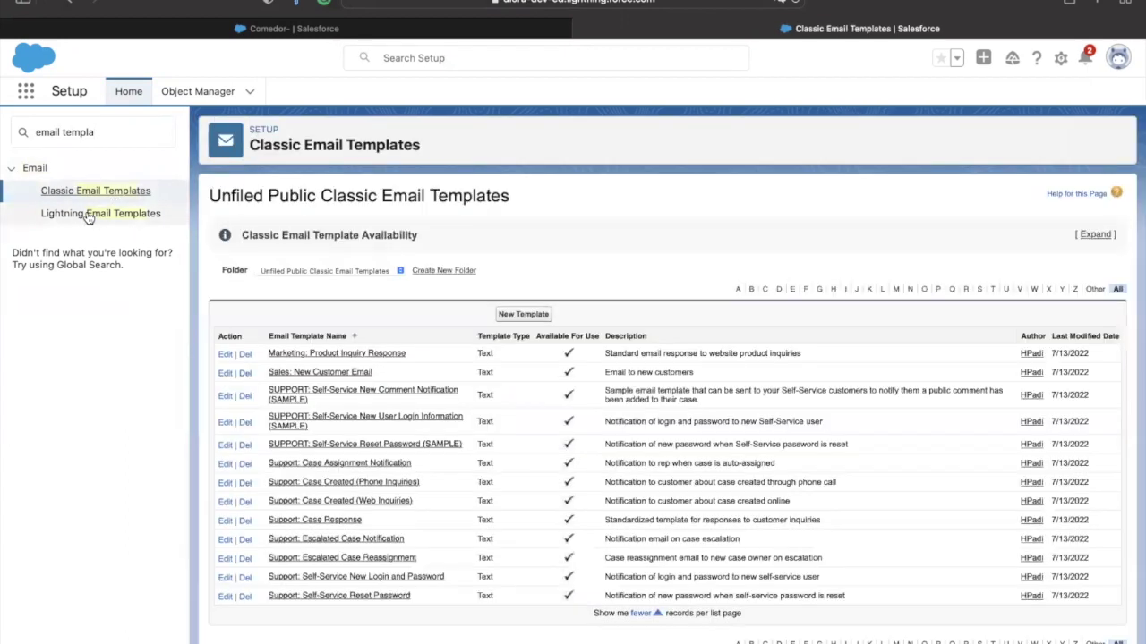
{"action": "left_click", "coordinate": [89, 215]}
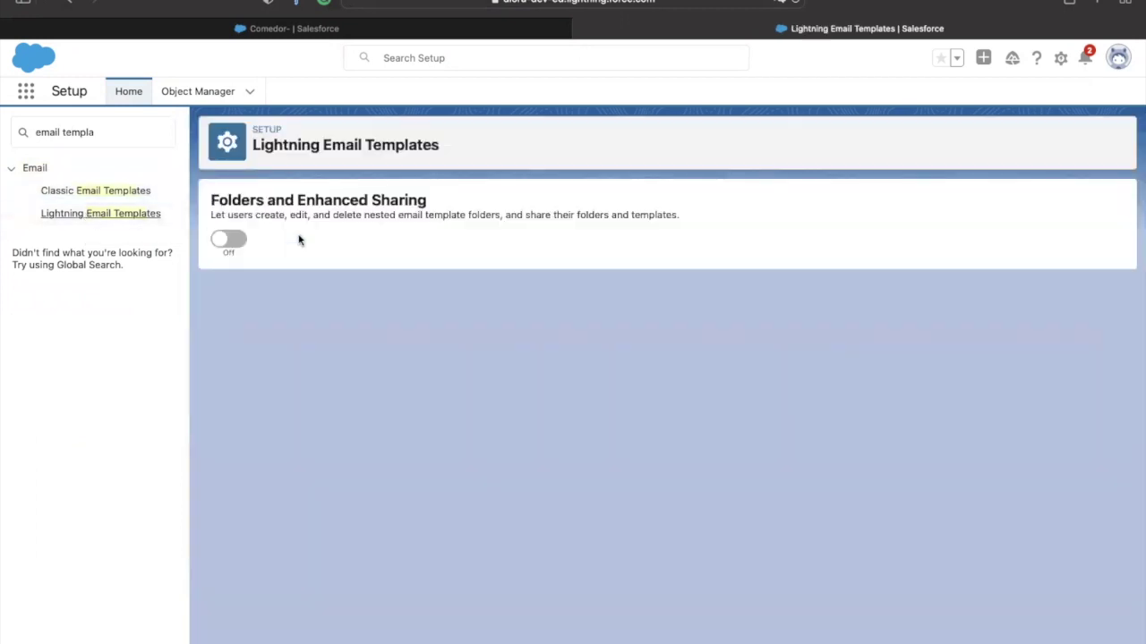
{"action": "left_click", "coordinate": [105, 192]}
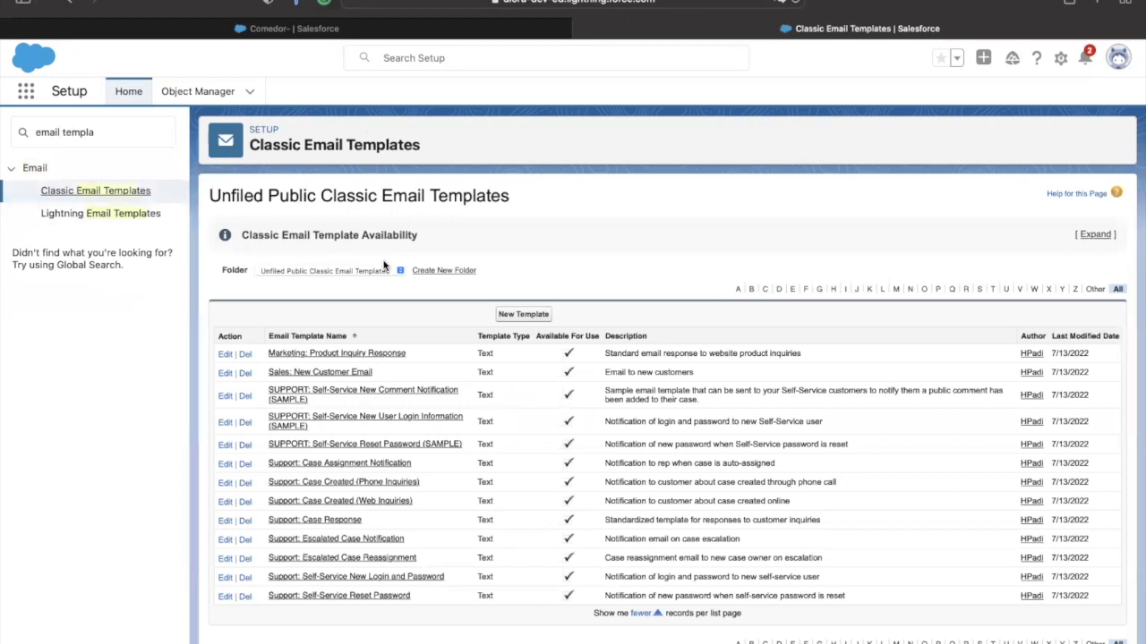
{"action": "left_click", "coordinate": [528, 317]}
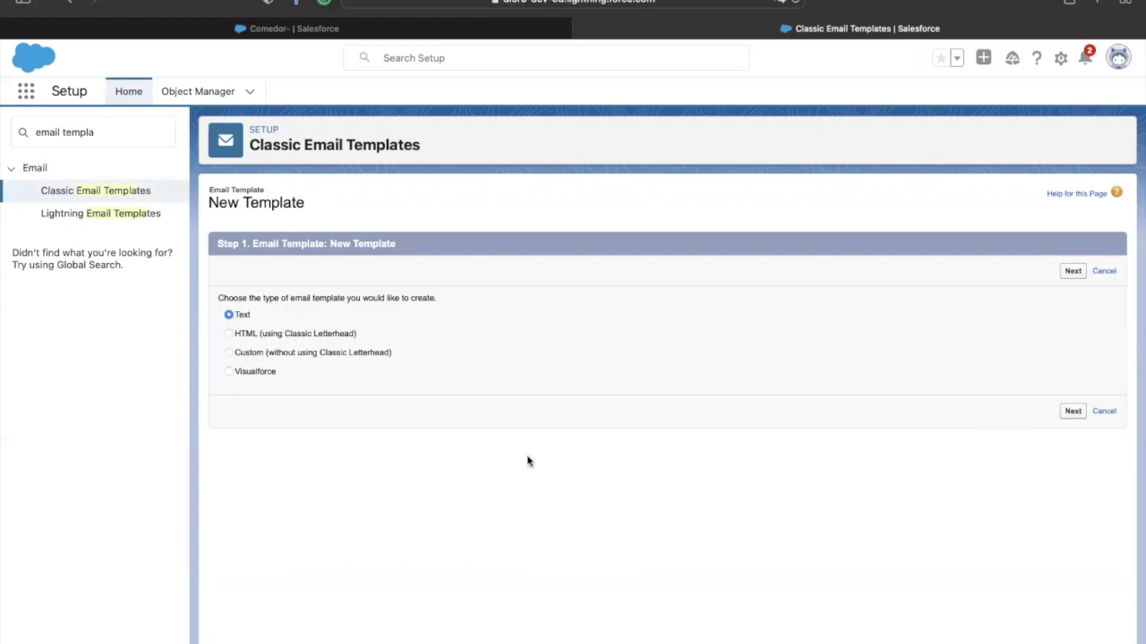
{"action": "left_click", "coordinate": [228, 334]}
{"action": "left_click", "coordinate": [228, 353]}
Turn on Folders and Enhanced Sharing for Lightning Email Templates.
{"action": "left_click", "coordinate": [100, 215]}
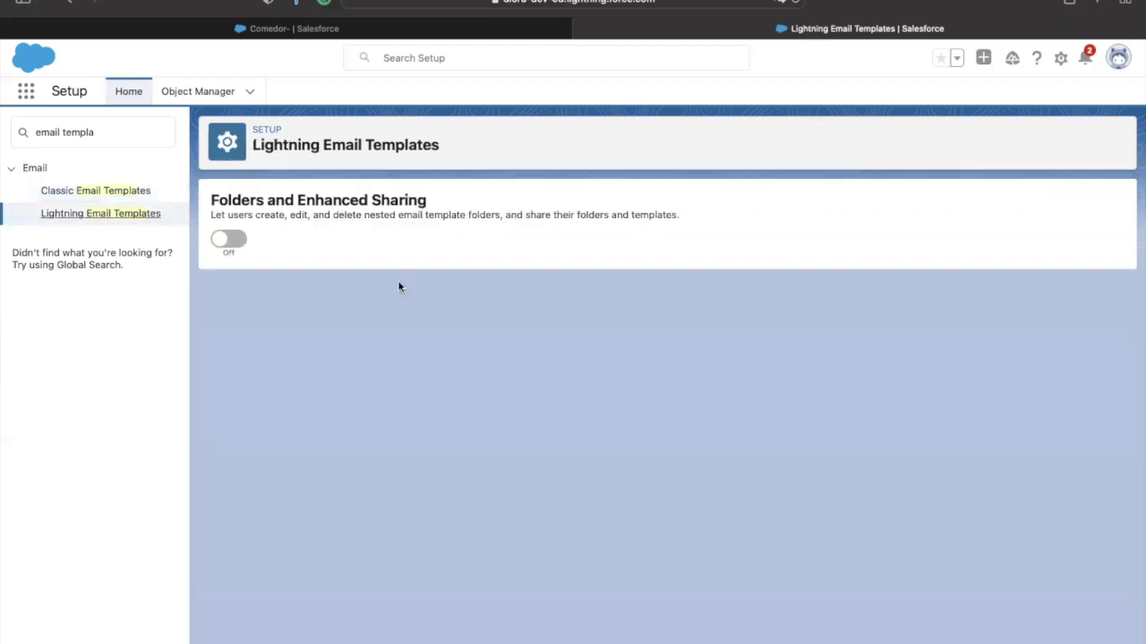
{"action": "left_click", "coordinate": [229, 241]}
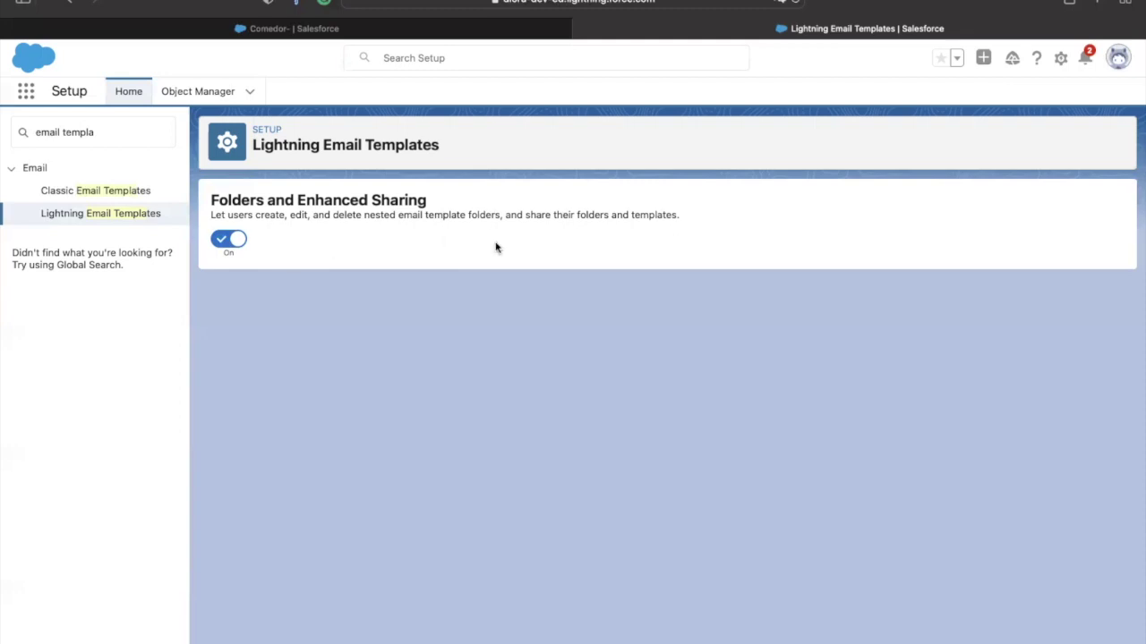
Check the Classic Email Templates folder choices and start a new template of type HTML (using Classic Letterhead).
{"action": "left_click", "coordinate": [102, 190]}
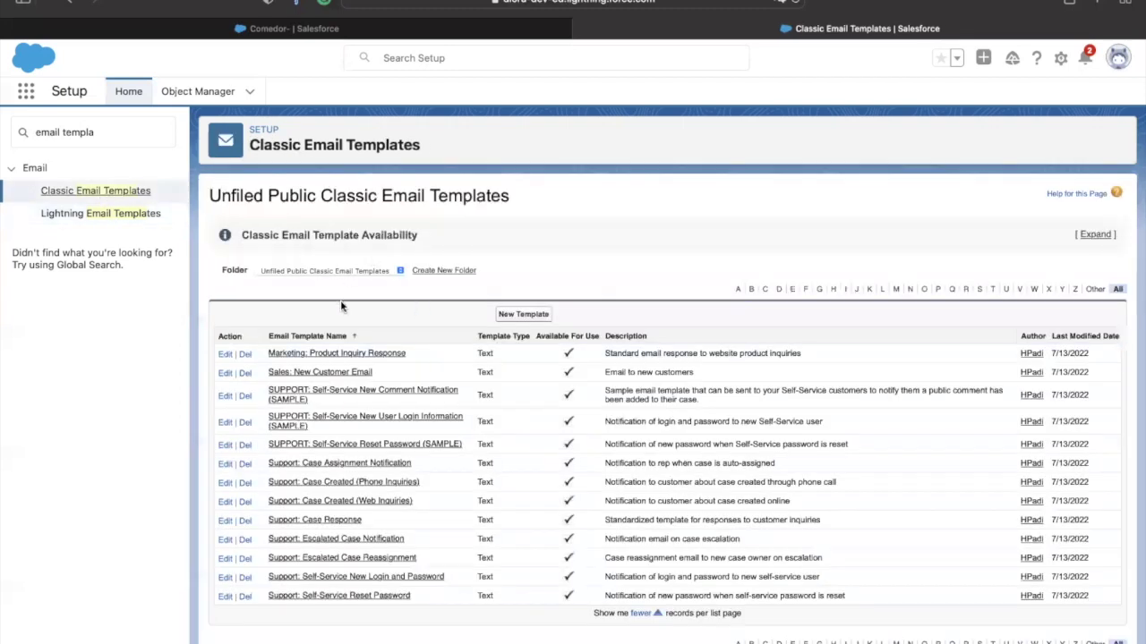
{"action": "left_click", "coordinate": [395, 272]}
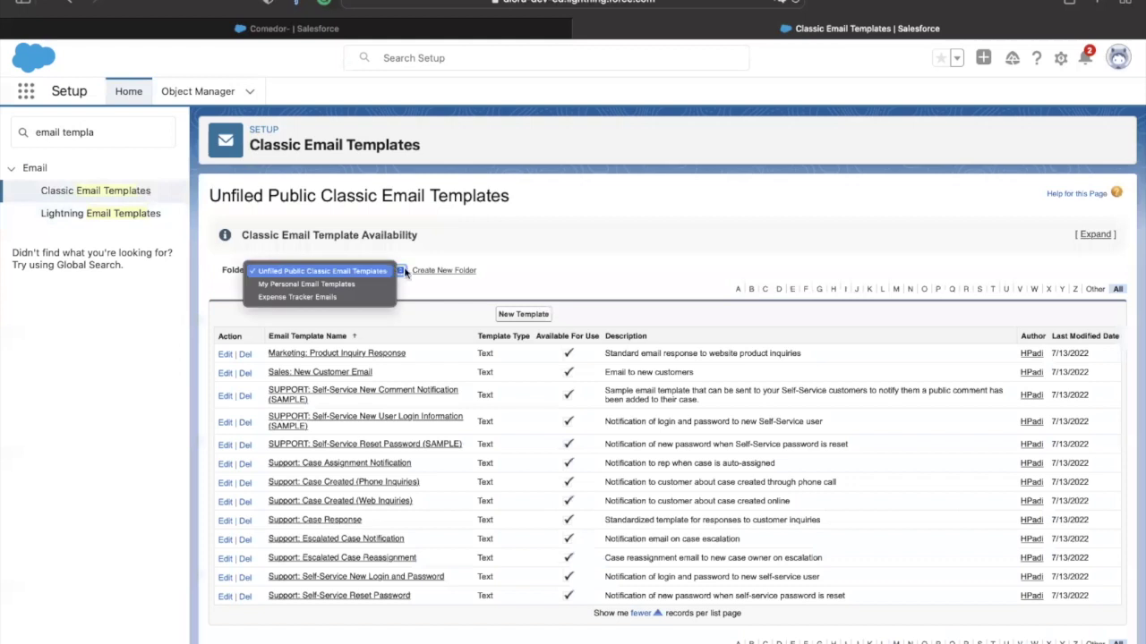
{"action": "key", "text": "Escape"}
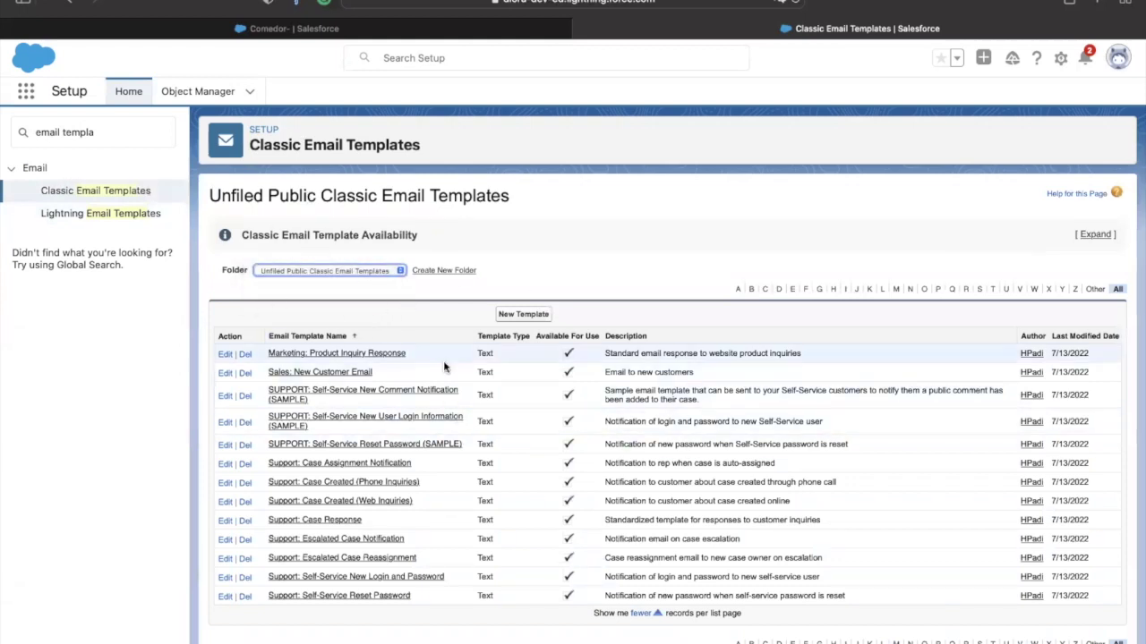
{"action": "left_click", "coordinate": [524, 314]}
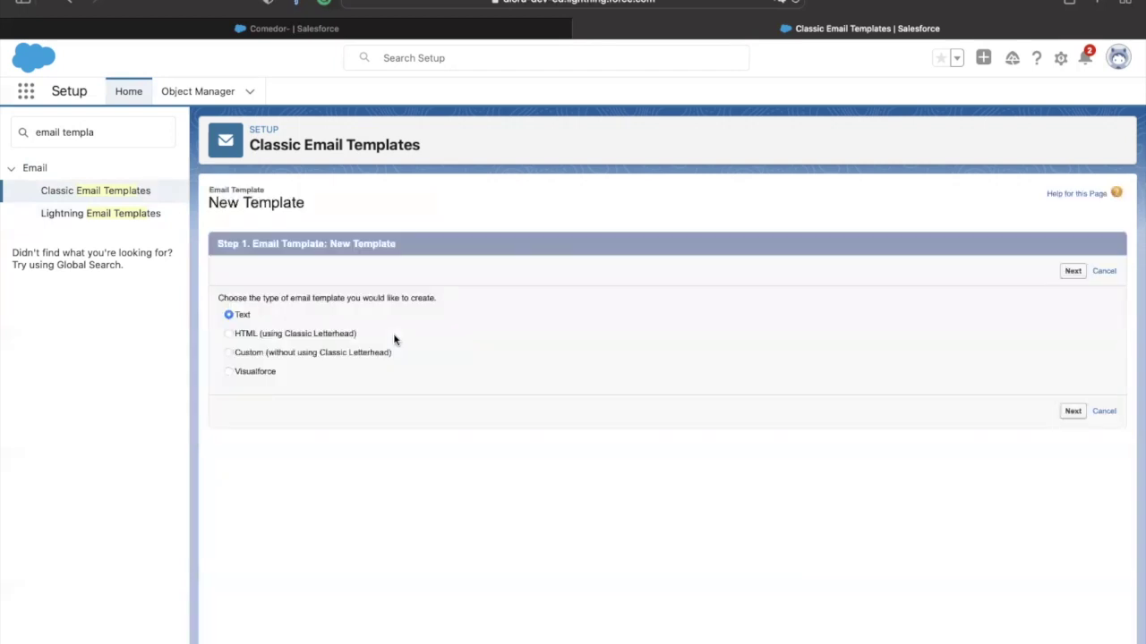
{"action": "left_click", "coordinate": [246, 338]}
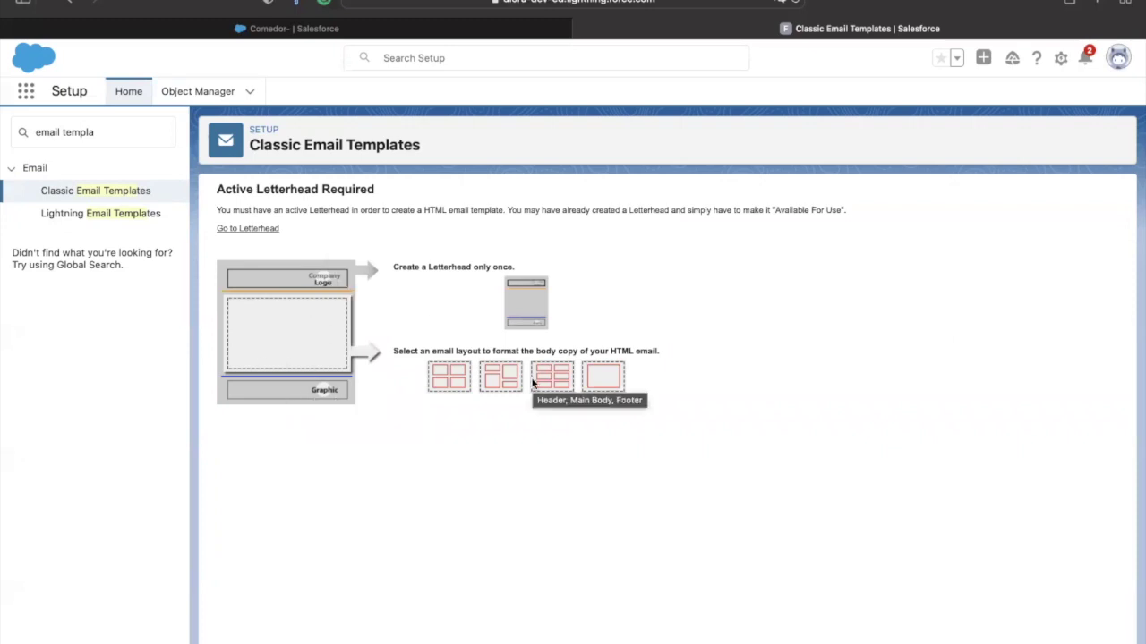
Create a classic letterhead with the label and unique name Encabezado and save its default layout.
{"action": "left_click", "coordinate": [247, 227]}
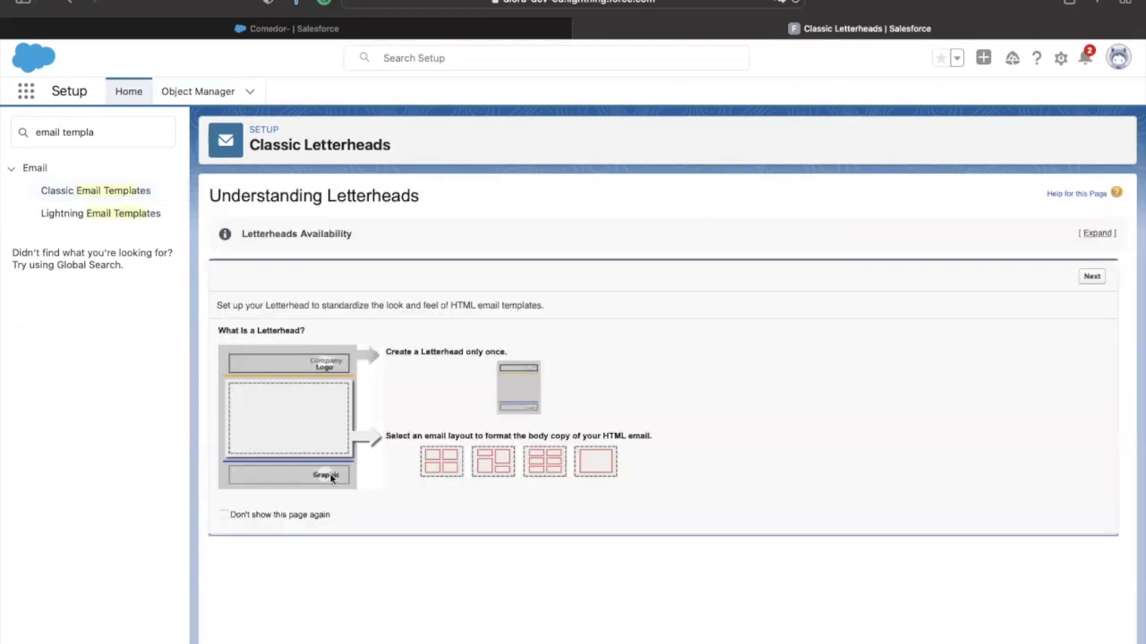
{"action": "left_click", "coordinate": [1086, 278]}
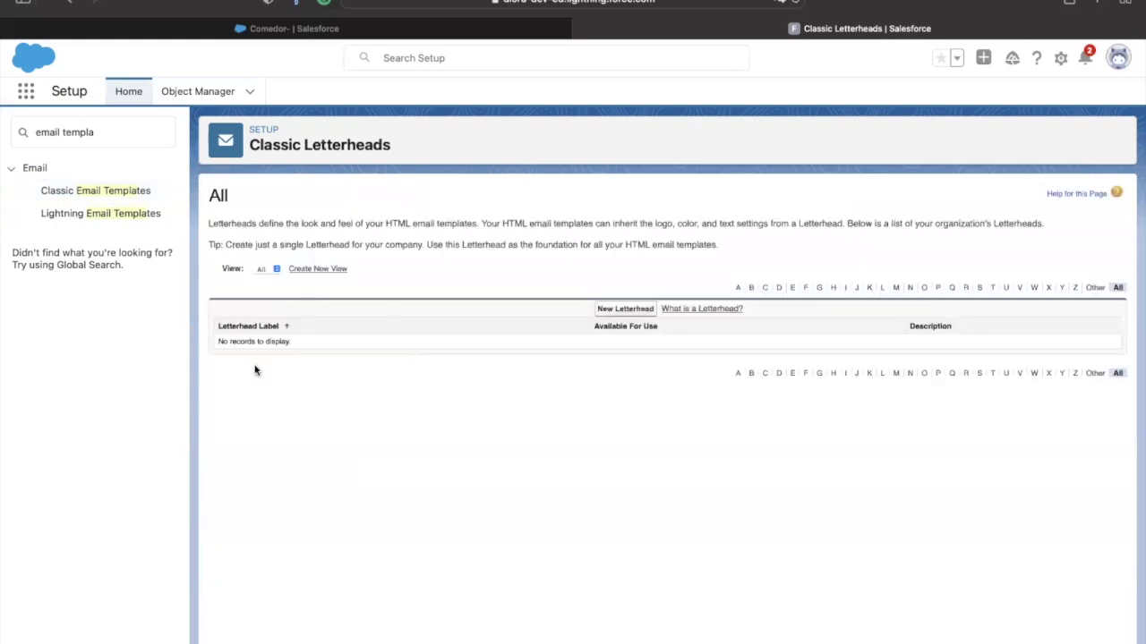
{"action": "left_click", "coordinate": [624, 309]}
{"action": "left_click", "coordinate": [413, 303]}
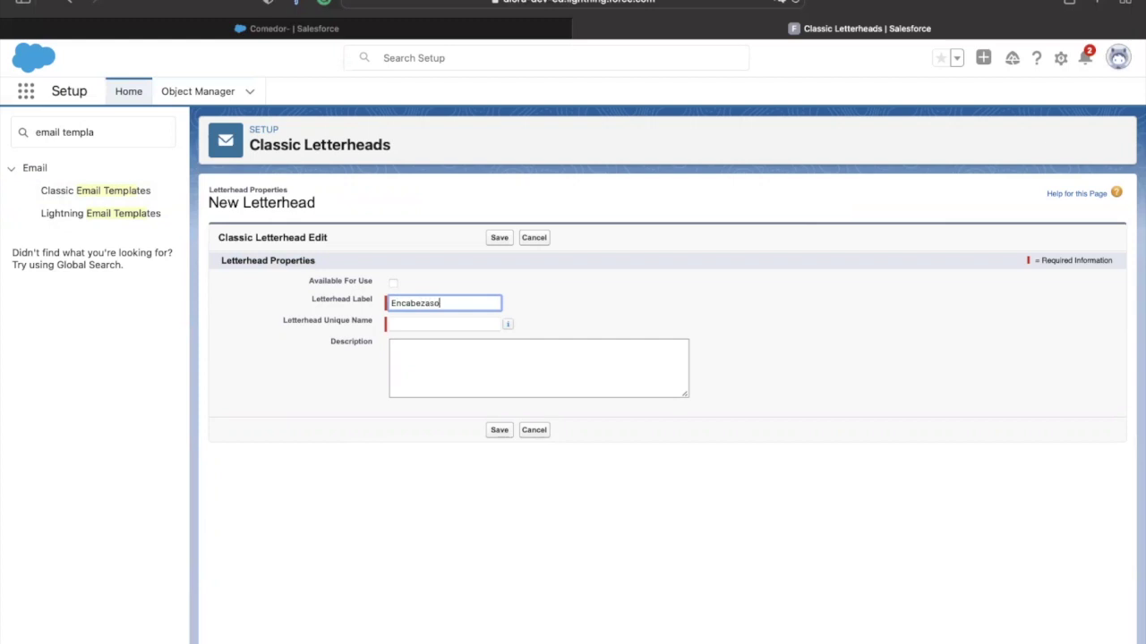
{"action": "left_click", "coordinate": [414, 322]}
{"action": "left_click", "coordinate": [428, 365]}
{"action": "left_click", "coordinate": [494, 434]}
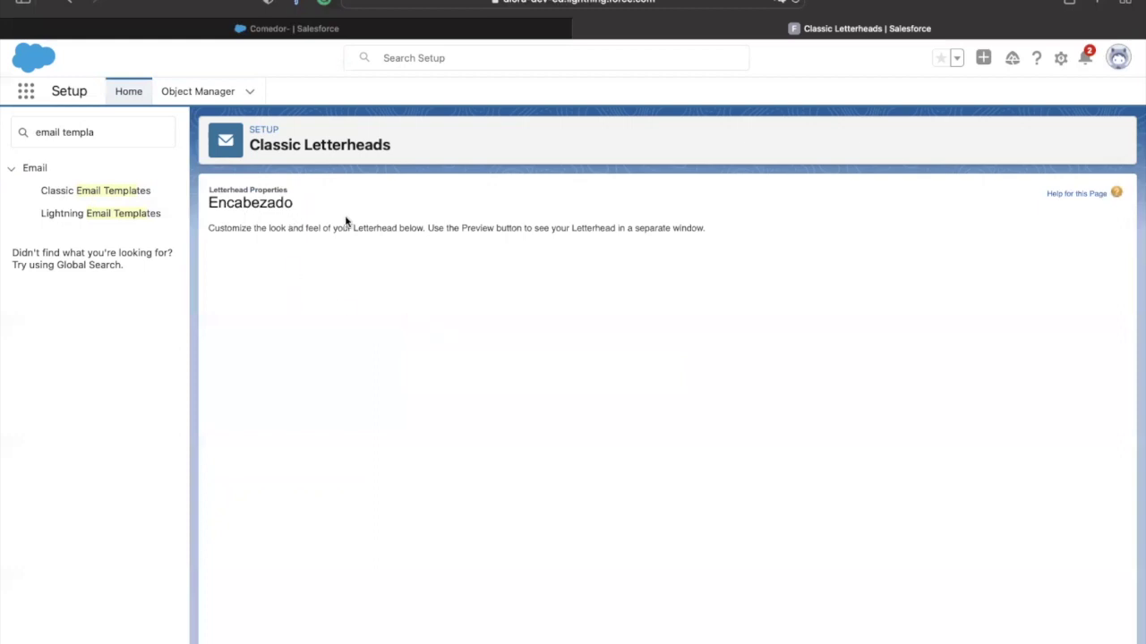
{"action": "left_click", "coordinate": [495, 255]}
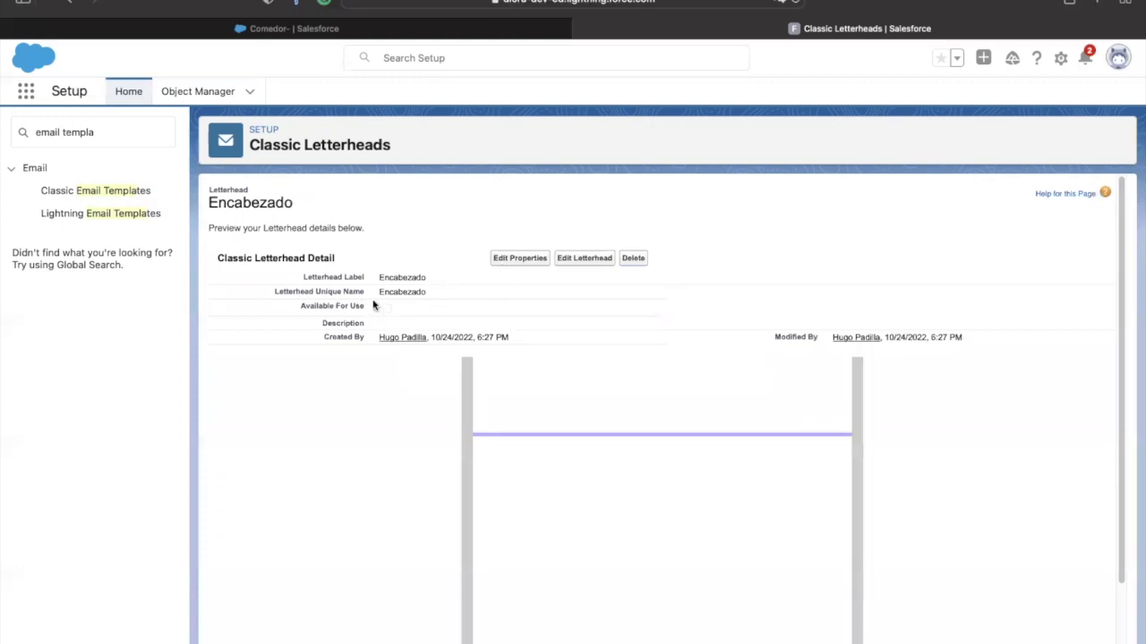
Edit the Encabezado letterhead's properties to make it available for use, and save them.
{"action": "left_click", "coordinate": [506, 262]}
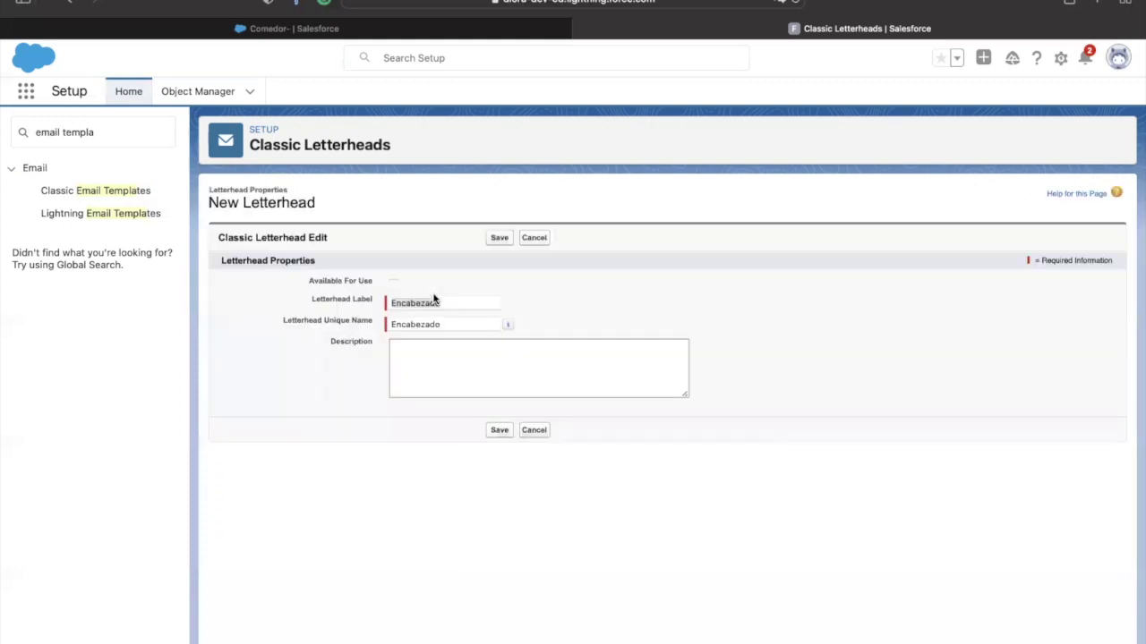
{"action": "left_click", "coordinate": [393, 283]}
{"action": "left_click", "coordinate": [498, 429]}
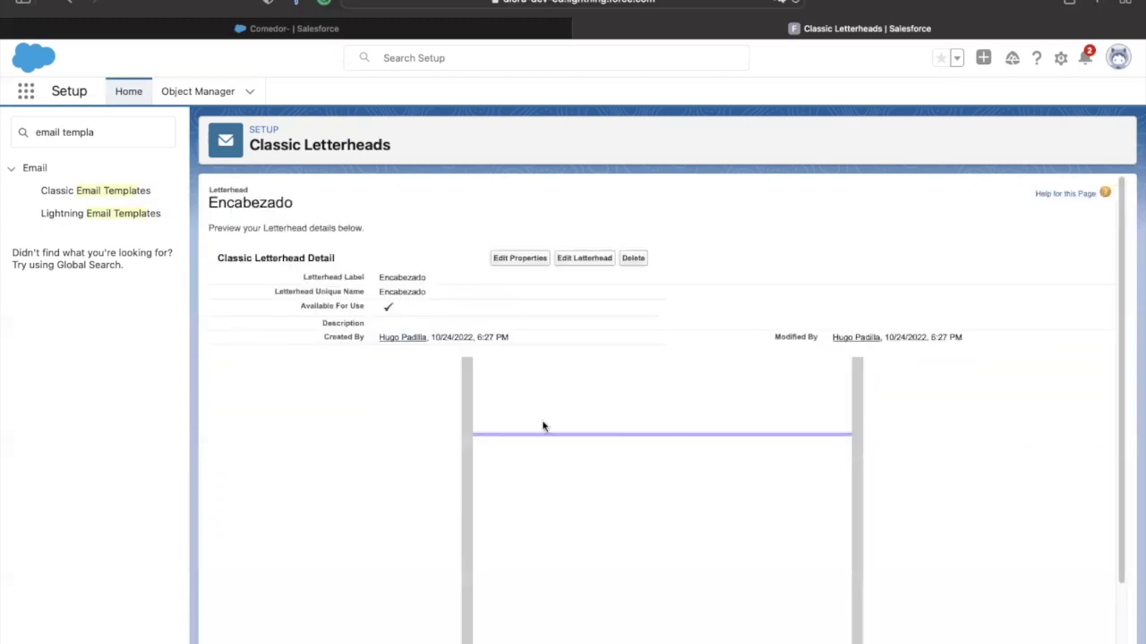
{"action": "scroll", "coordinate": [652, 482], "scroll_direction": "down", "scroll_amount": 3}
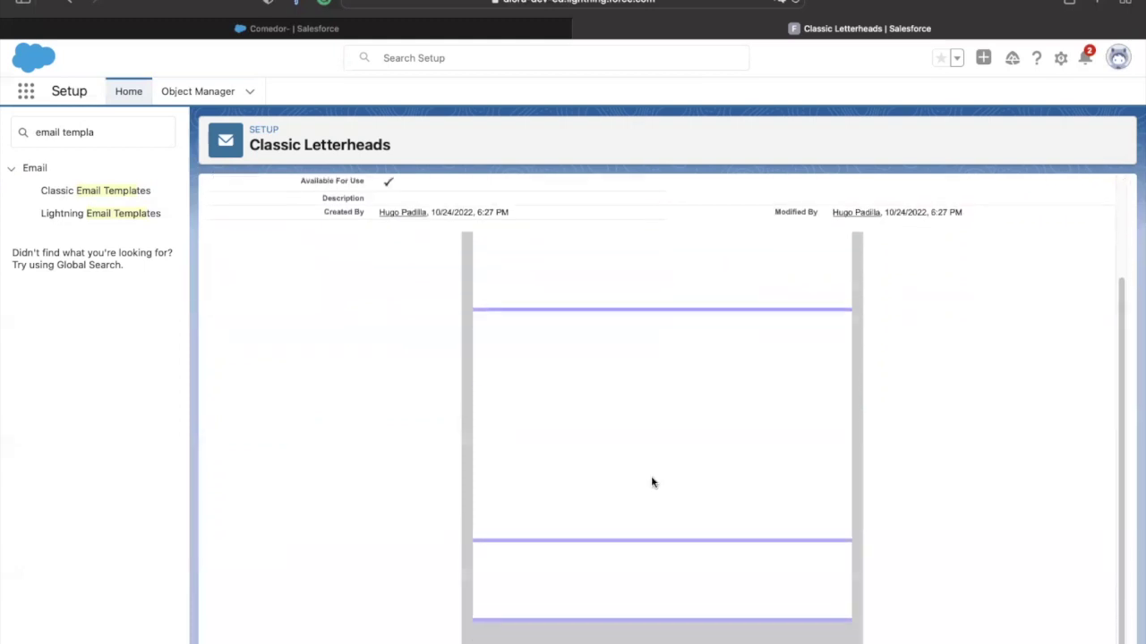
{"action": "scroll", "coordinate": [572, 356], "scroll_direction": "up", "scroll_amount": 3}
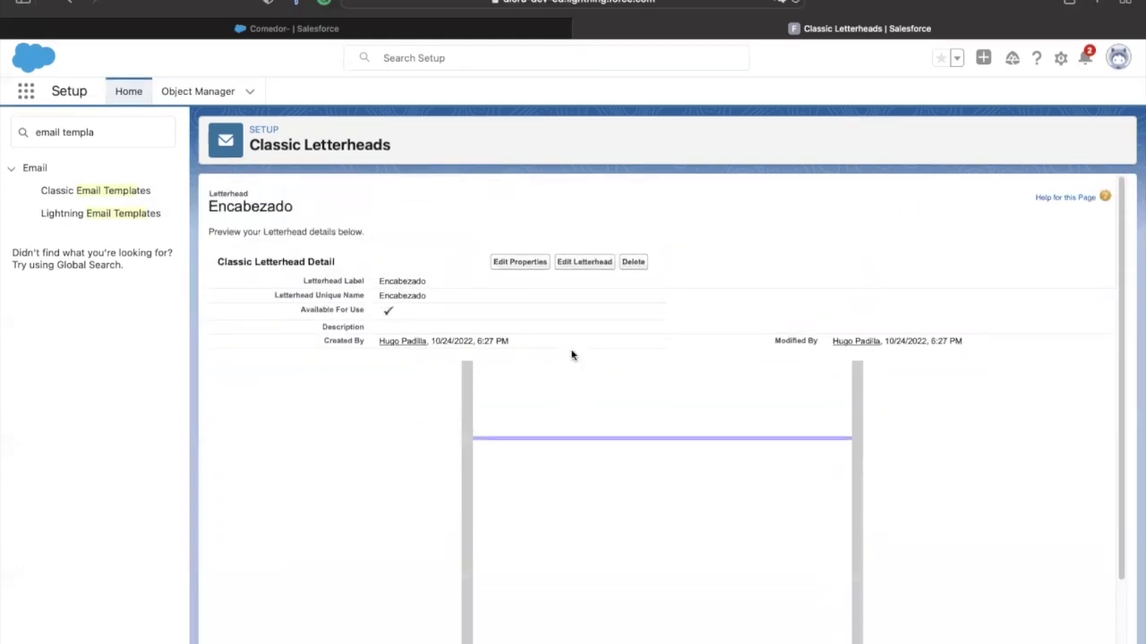
Open the Encabezado letterhead for editing, check its header properties and bottom line settings, and save the letterhead.
{"action": "left_click", "coordinate": [572, 260]}
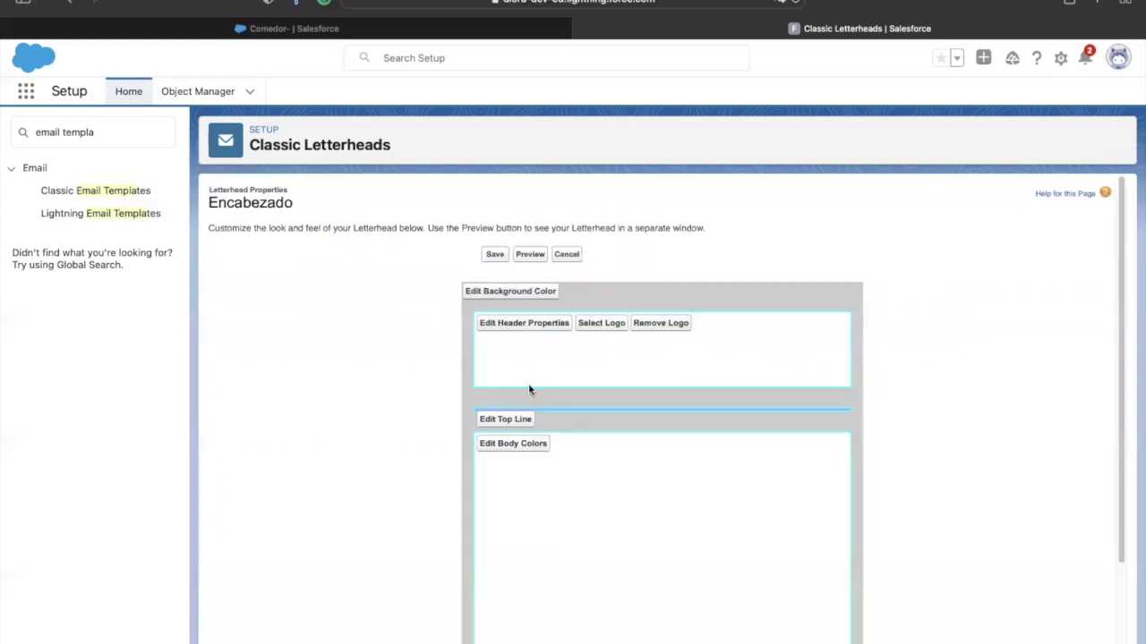
{"action": "left_click", "coordinate": [506, 330]}
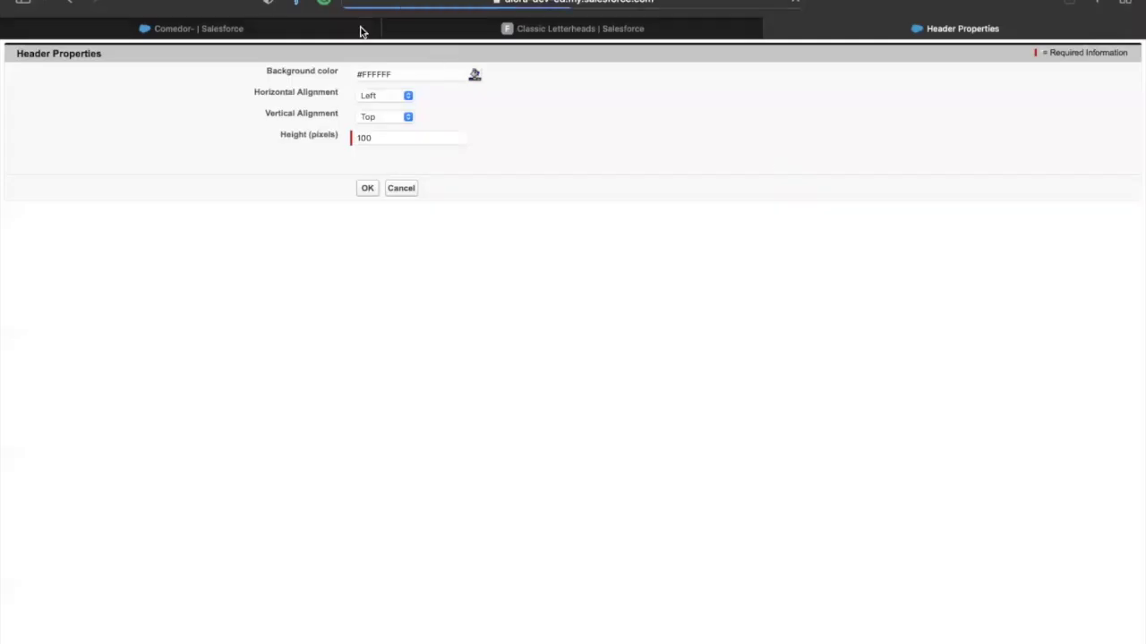
{"action": "left_click", "coordinate": [402, 189]}
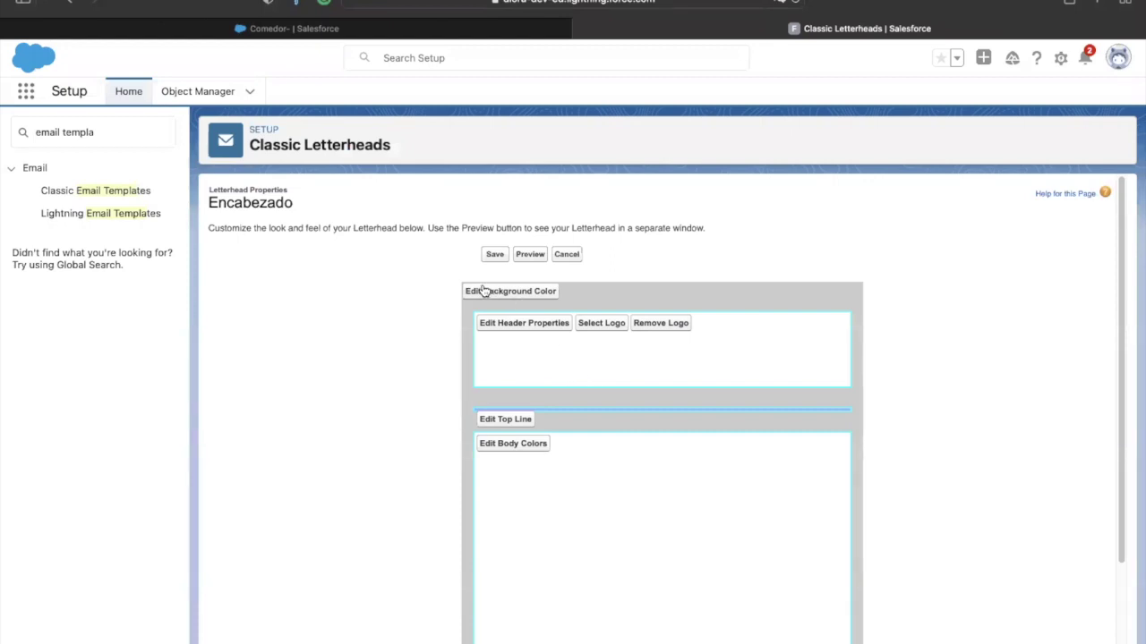
{"action": "scroll", "coordinate": [592, 358], "scroll_direction": "down", "scroll_amount": 1}
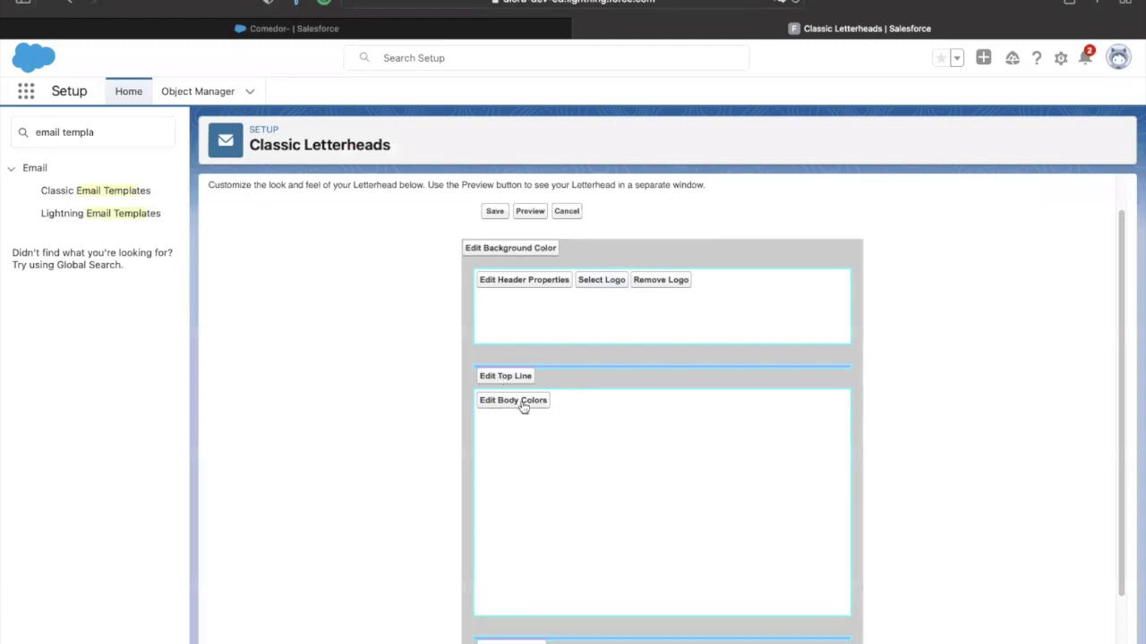
{"action": "scroll", "coordinate": [519, 425], "scroll_direction": "down", "scroll_amount": 2}
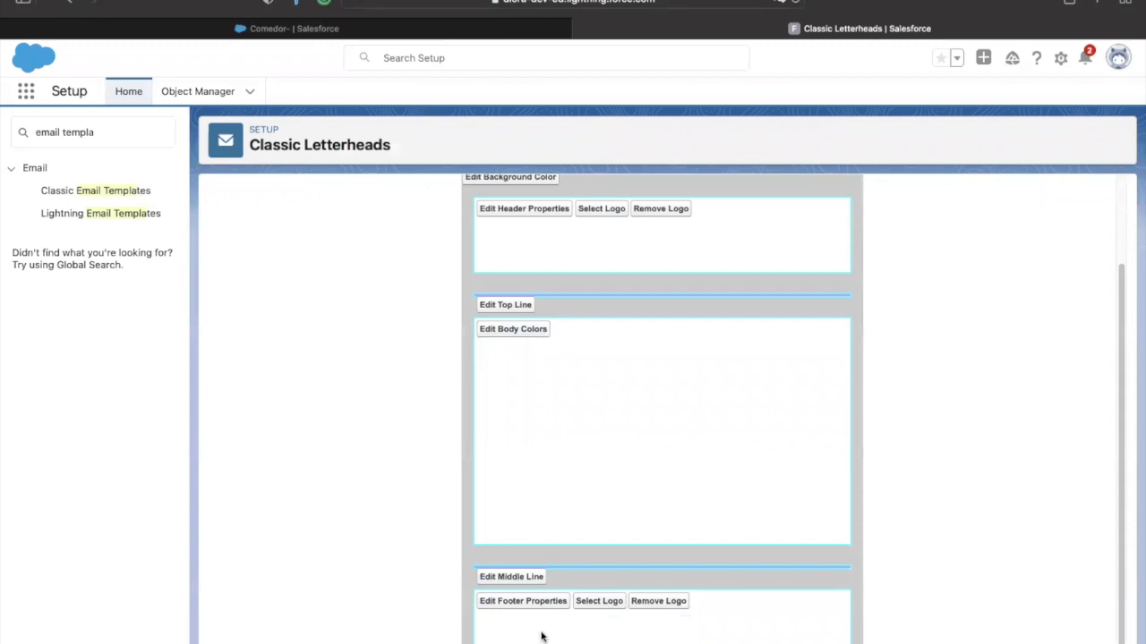
{"action": "scroll", "coordinate": [554, 559], "scroll_direction": "down", "scroll_amount": 1}
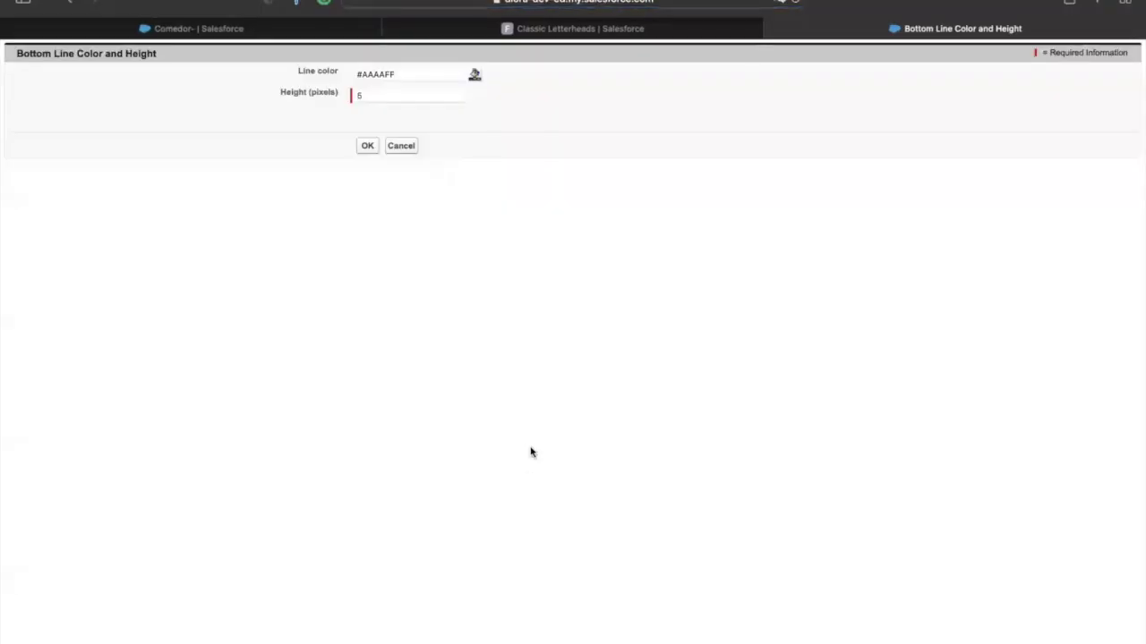
{"action": "left_click", "coordinate": [367, 147]}
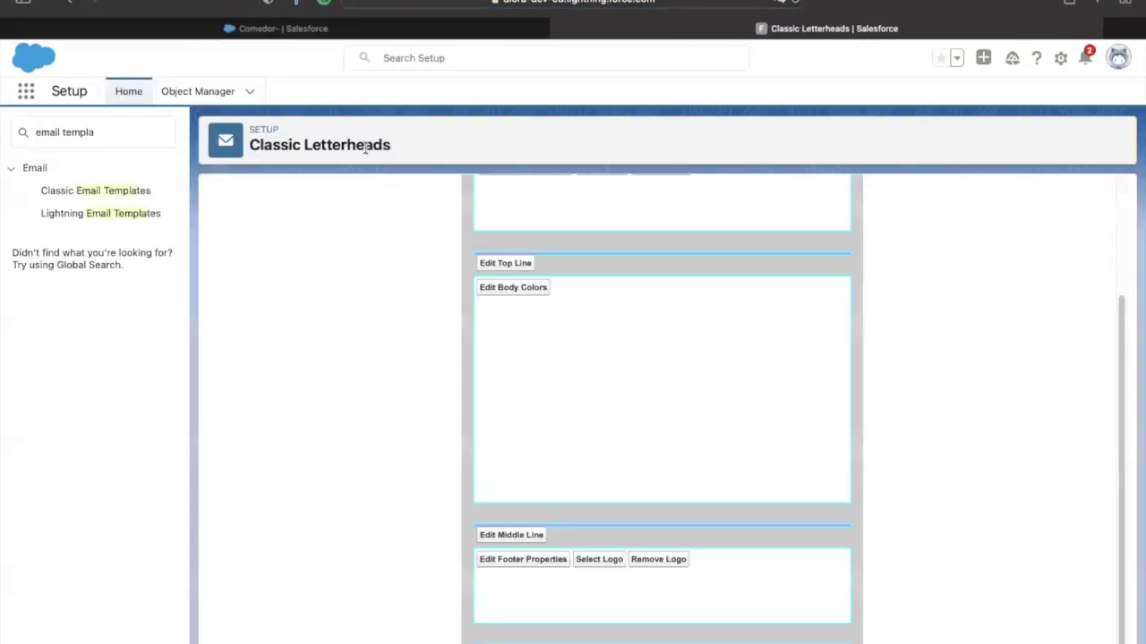
{"action": "scroll", "coordinate": [409, 380], "scroll_direction": "up", "scroll_amount": 4}
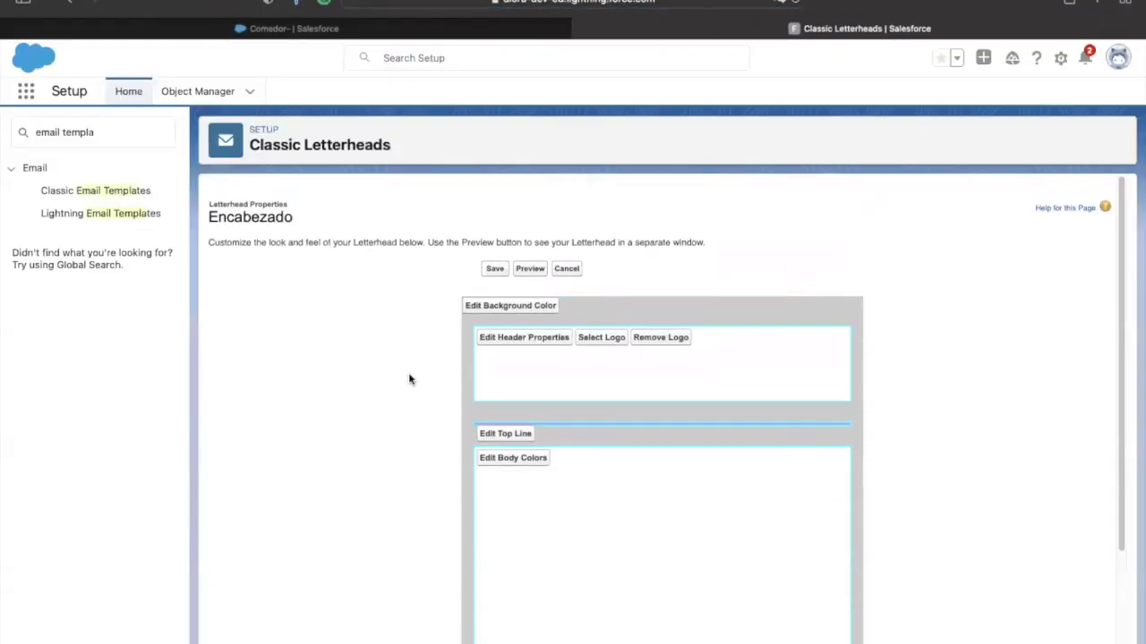
{"action": "left_click", "coordinate": [495, 259]}
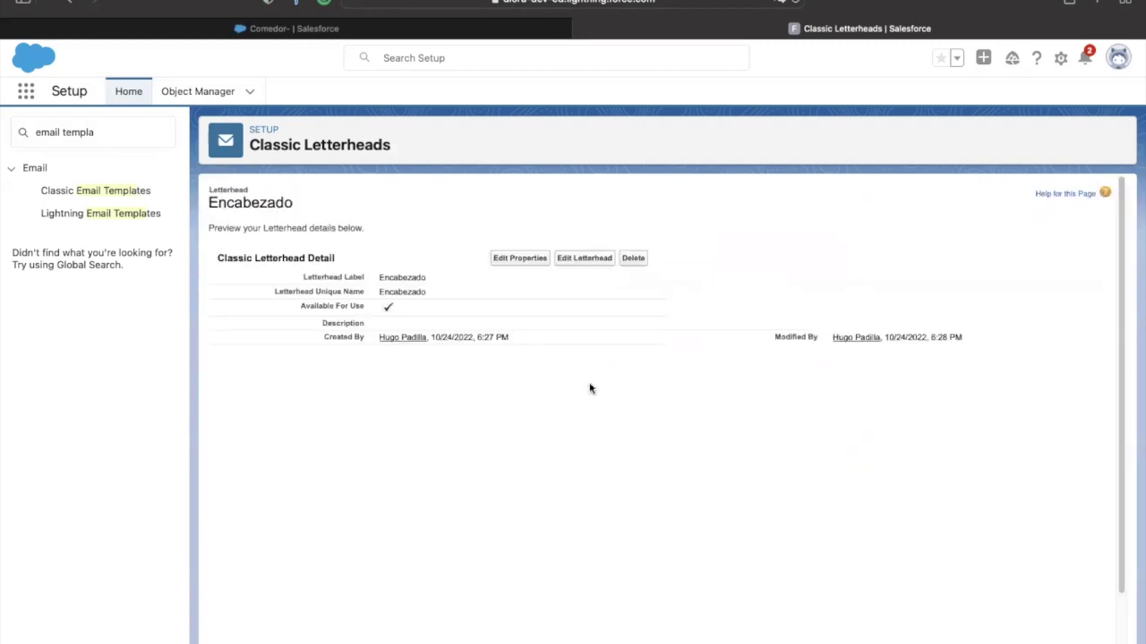
Examine the saved letterhead's preview and its editable header, body and footer sections, and leave the editor without saving.
{"action": "scroll", "coordinate": [605, 530], "scroll_direction": "down", "scroll_amount": 3}
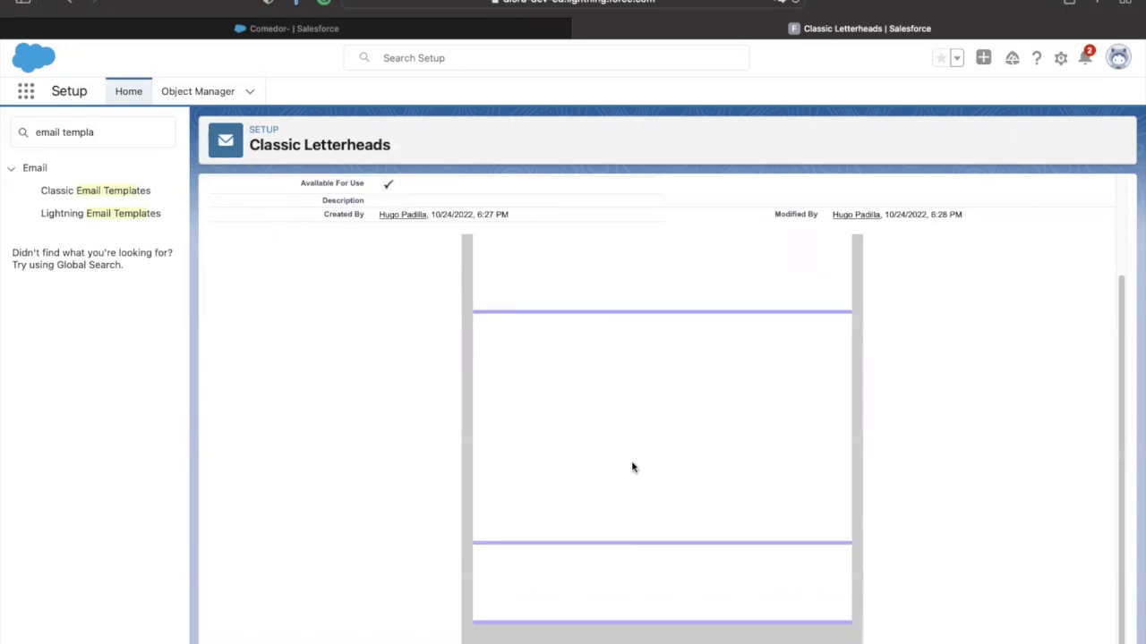
{"action": "scroll", "coordinate": [574, 437], "scroll_direction": "up", "scroll_amount": 2}
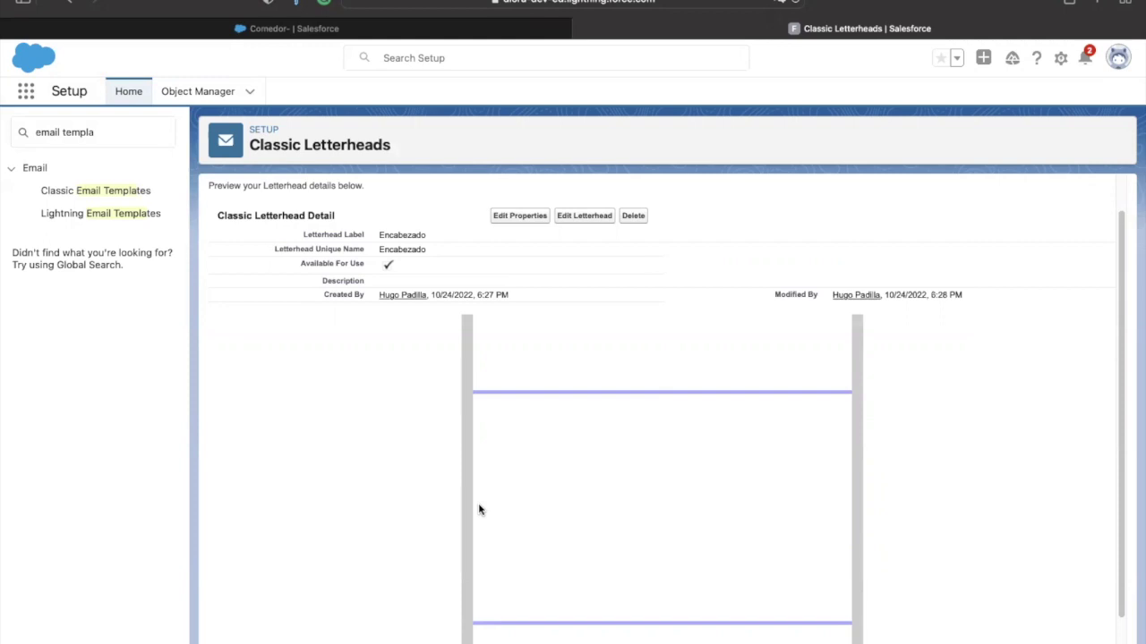
{"action": "scroll", "coordinate": [469, 143], "scroll_direction": "down", "scroll_amount": 3}
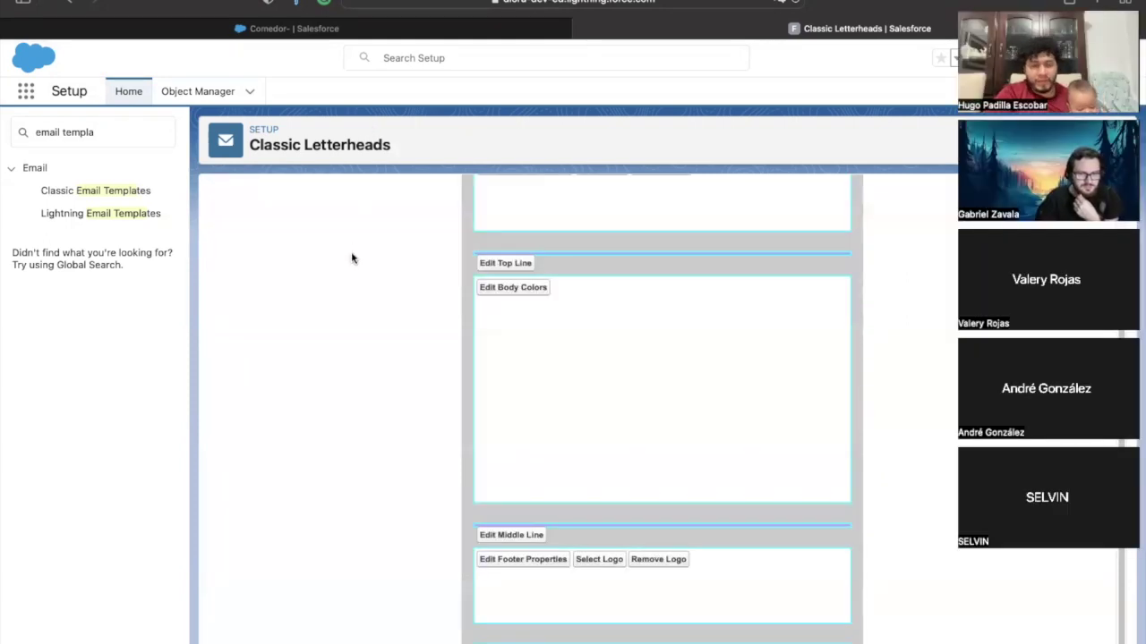
{"action": "scroll", "coordinate": [384, 327], "scroll_direction": "up", "scroll_amount": 2}
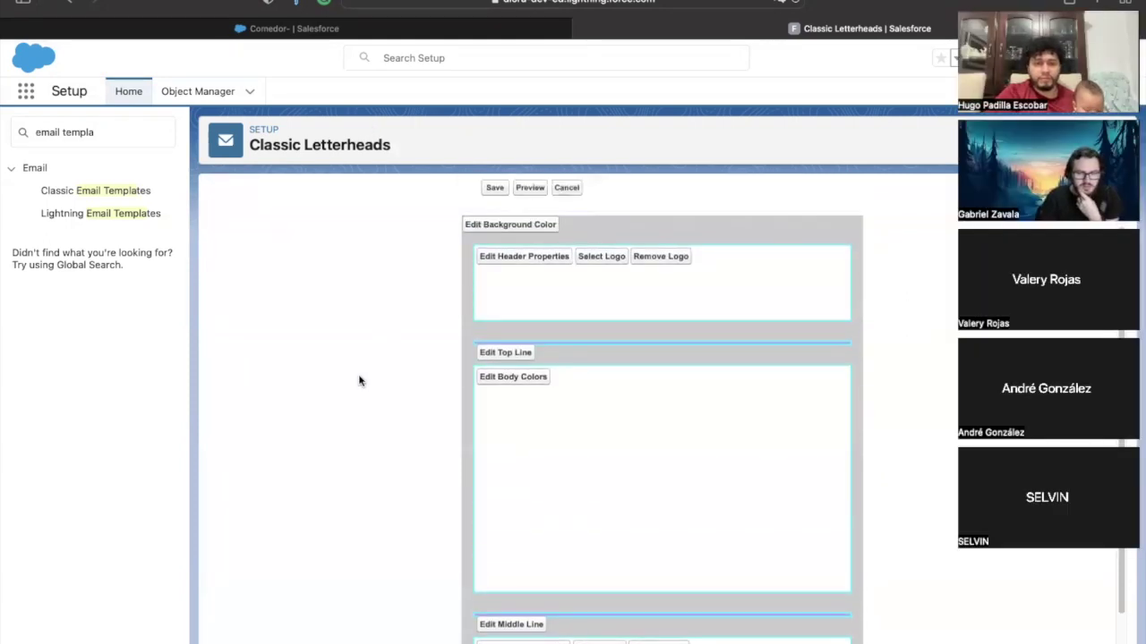
{"action": "scroll", "coordinate": [359, 381], "scroll_direction": "up", "scroll_amount": 1}
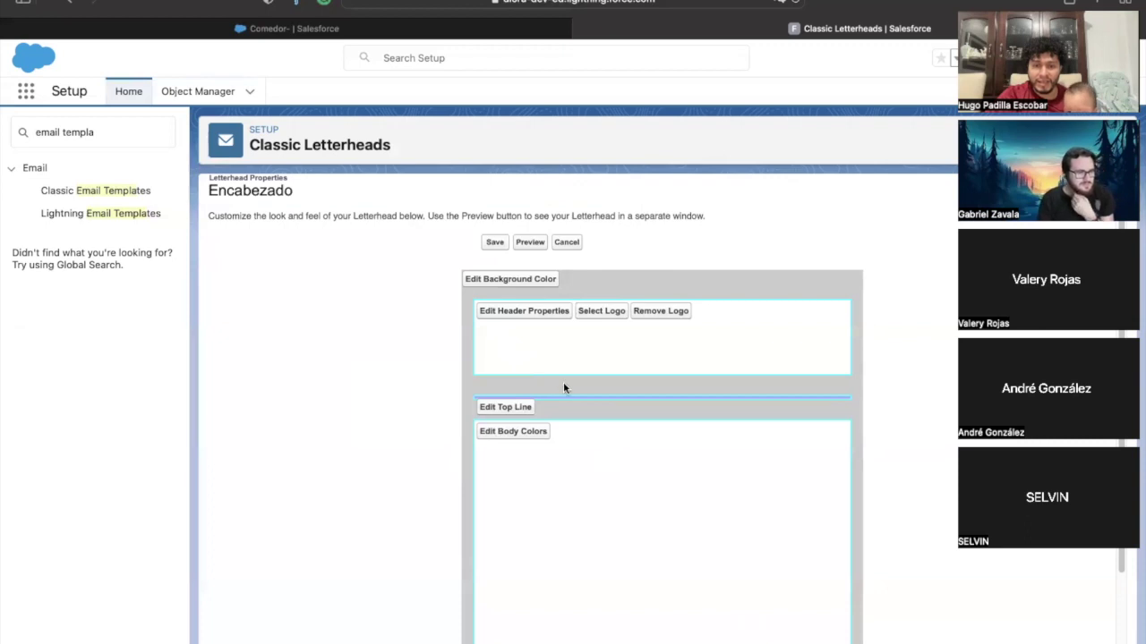
{"action": "scroll", "coordinate": [563, 385], "scroll_direction": "down", "scroll_amount": 3}
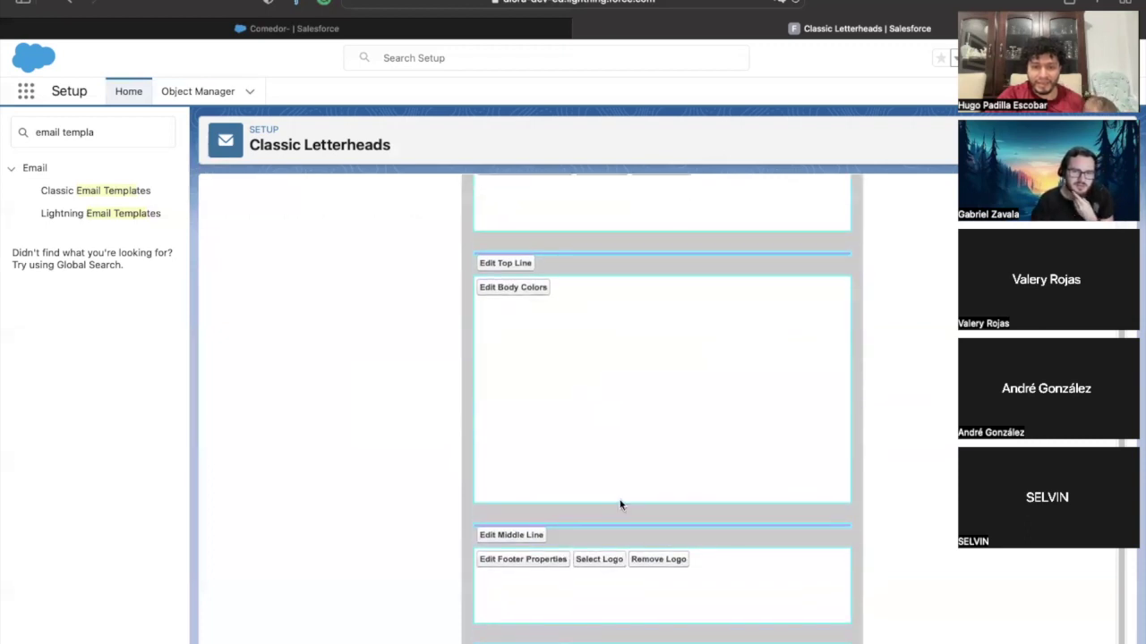
{"action": "scroll", "coordinate": [560, 370], "scroll_direction": "up", "scroll_amount": 3}
{"action": "left_click", "coordinate": [565, 255]}
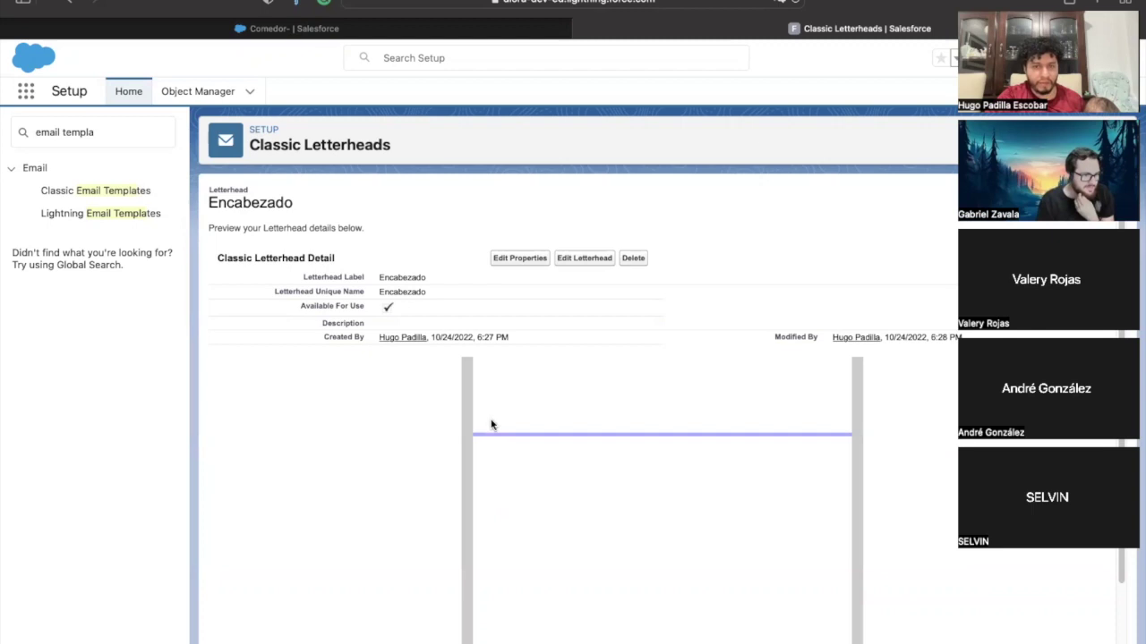
Return to Classic Email Templates and start a new template of type Text.
{"action": "left_click", "coordinate": [89, 195]}
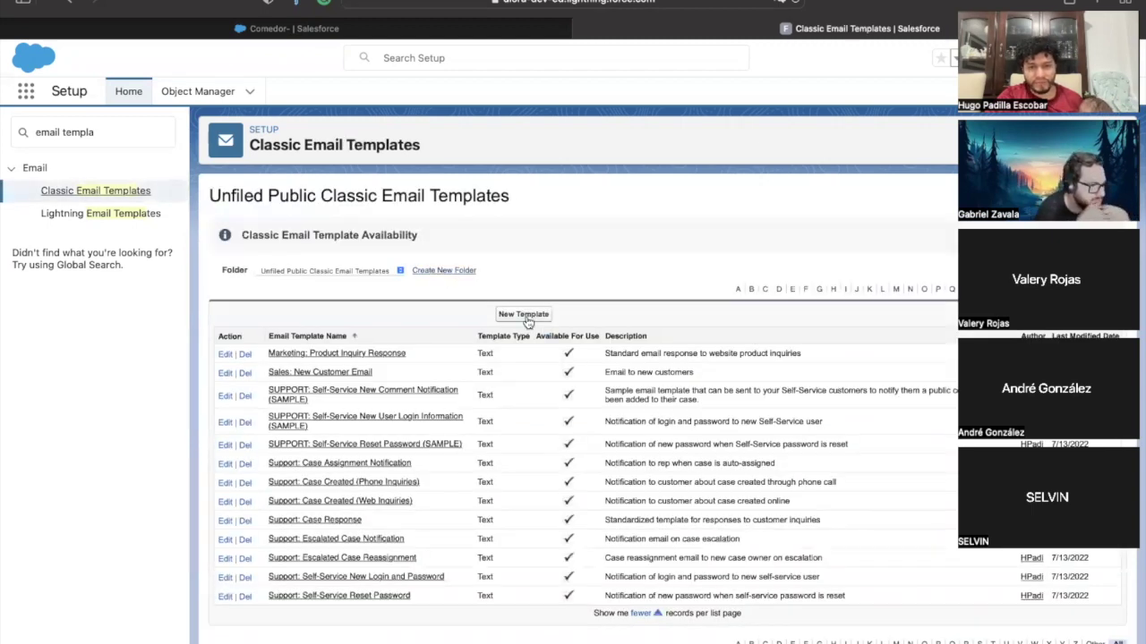
{"action": "left_click", "coordinate": [526, 318]}
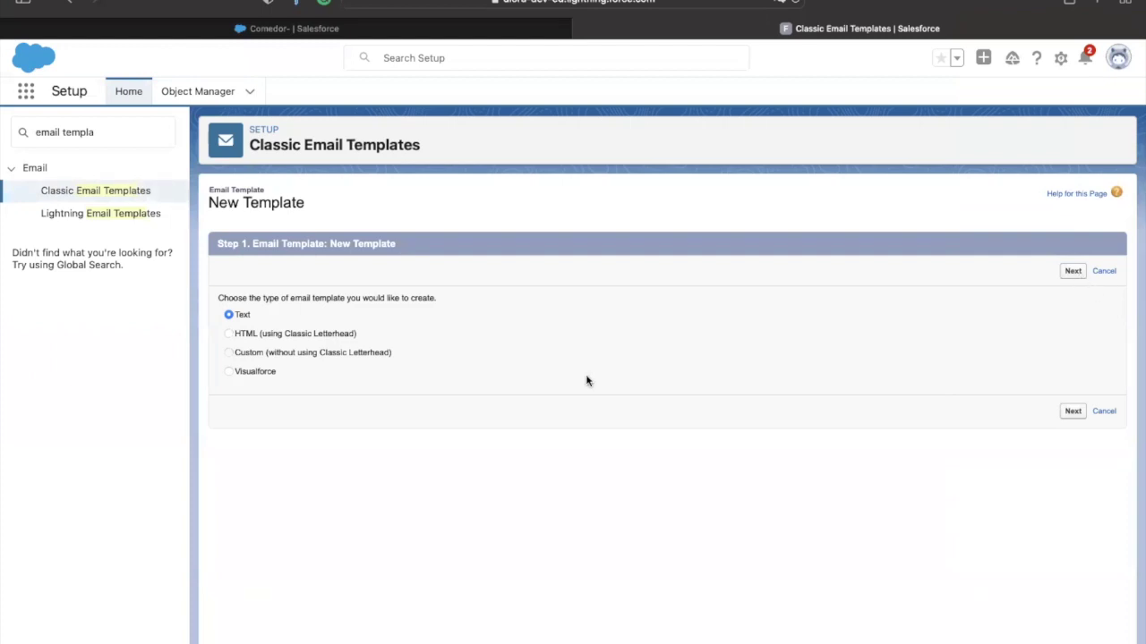
{"action": "left_click", "coordinate": [1072, 277]}
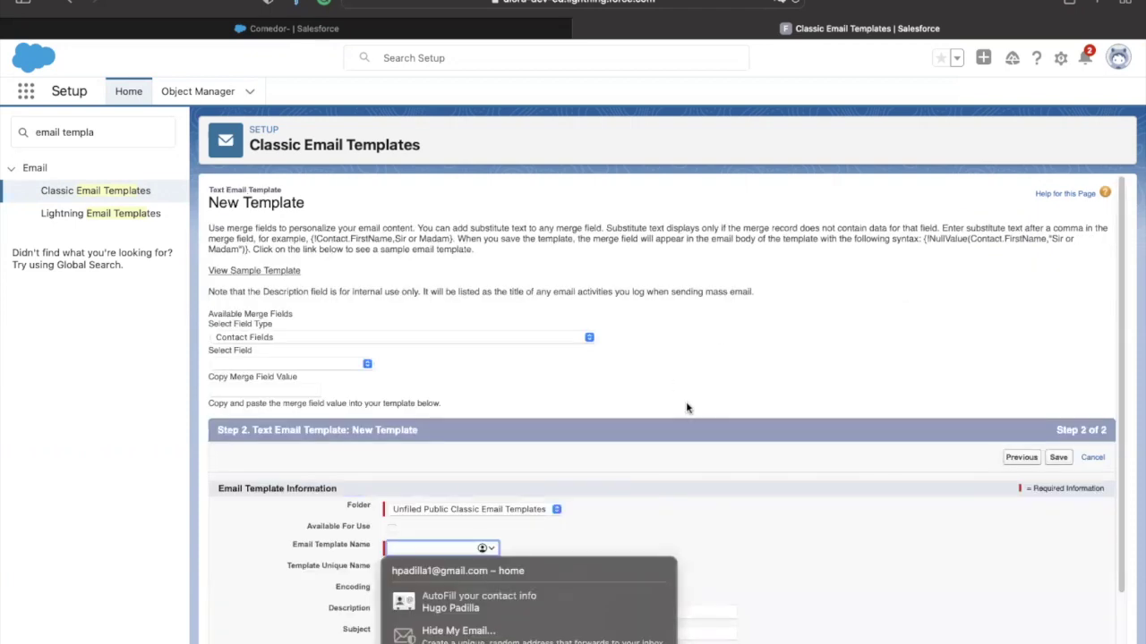
Name the email template "Correo a Proveedor" and choose Unicode (UTF-8) from the encoding options.
{"action": "scroll", "coordinate": [704, 462], "scroll_direction": "down", "scroll_amount": 3}
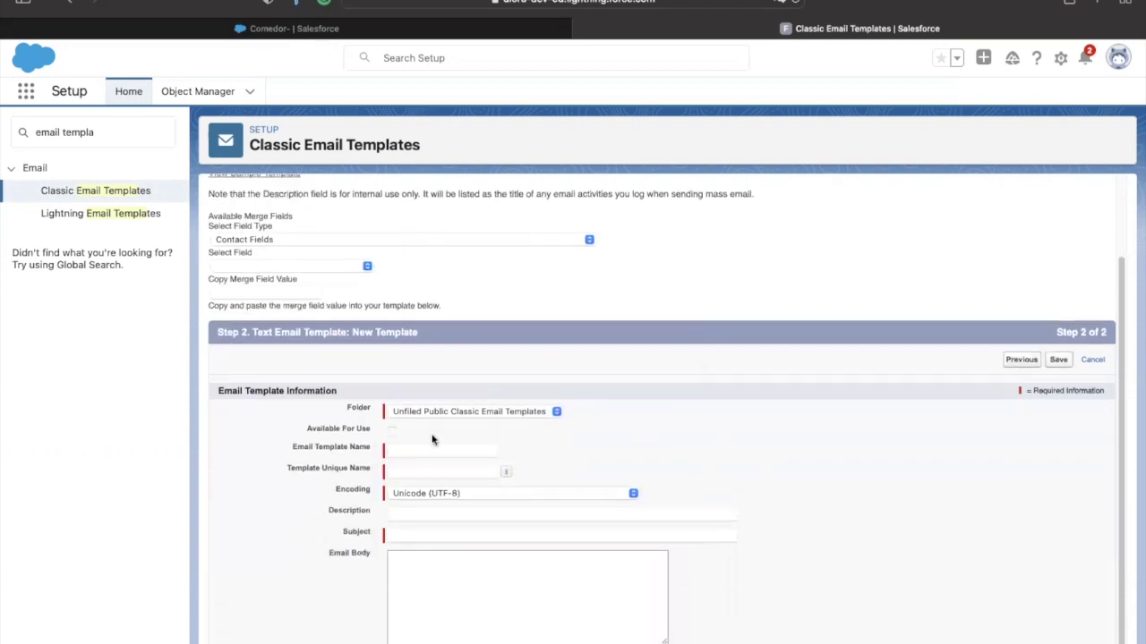
{"action": "left_click", "coordinate": [403, 448]}
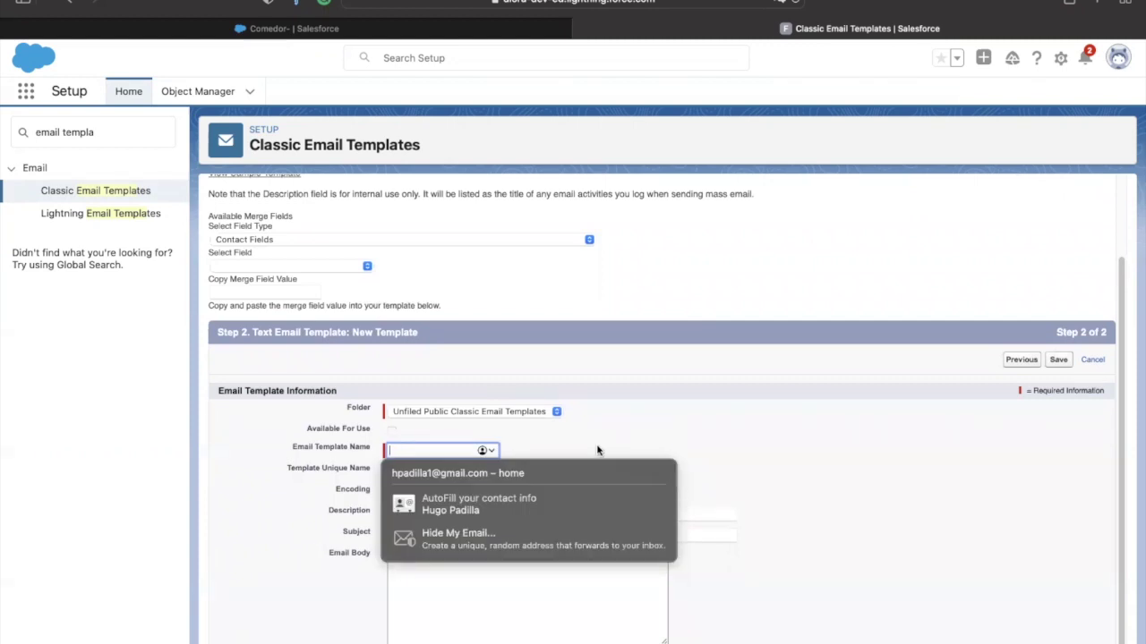
{"action": "type", "text": "Co"}
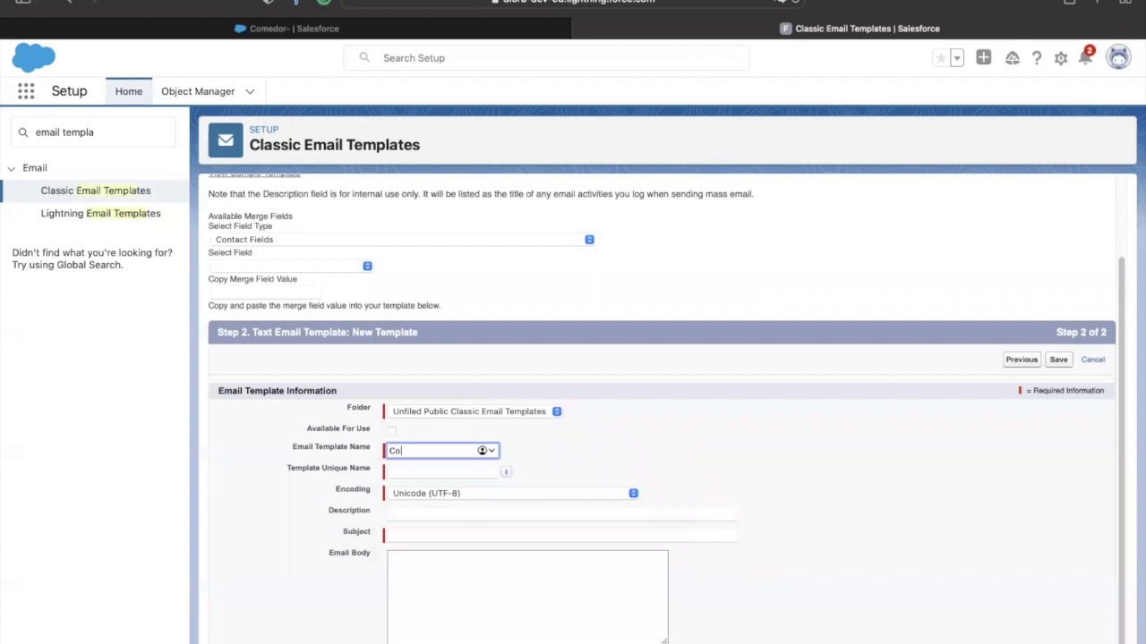
{"action": "type", "text": "rreo a Proveedor"}
{"action": "left_click", "coordinate": [711, 486]}
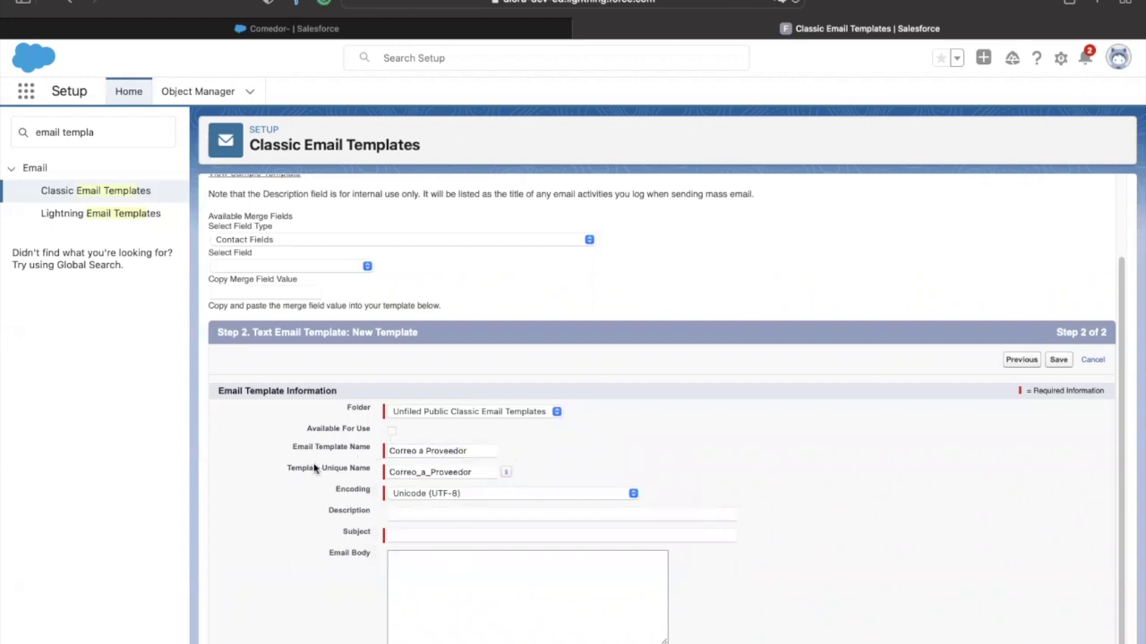
{"action": "left_click", "coordinate": [423, 495]}
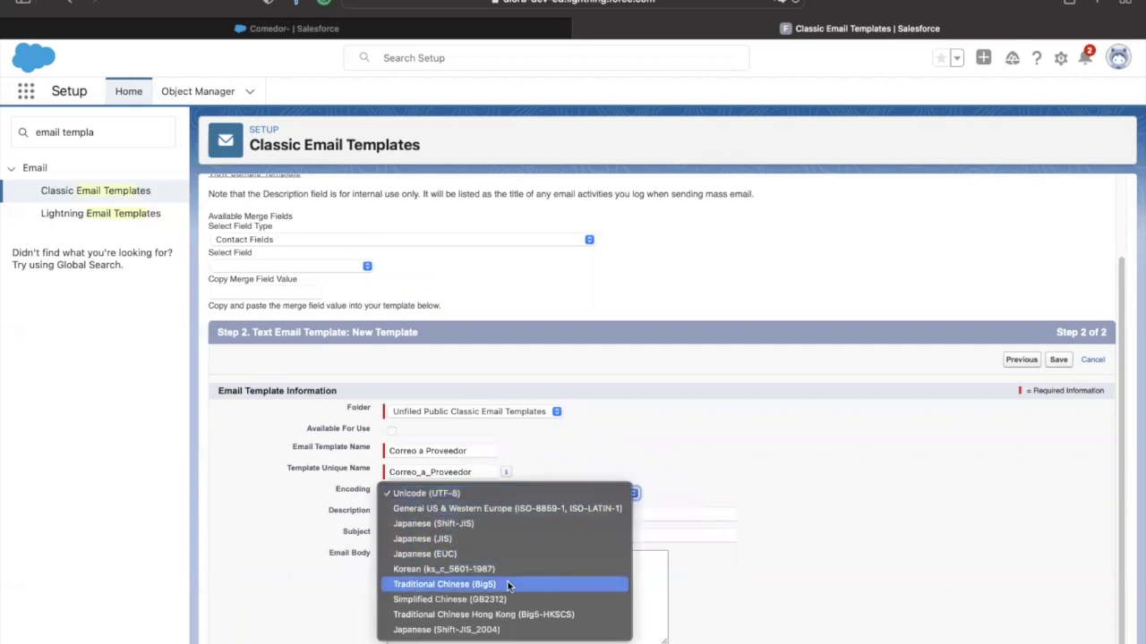
{"action": "left_click", "coordinate": [473, 498]}
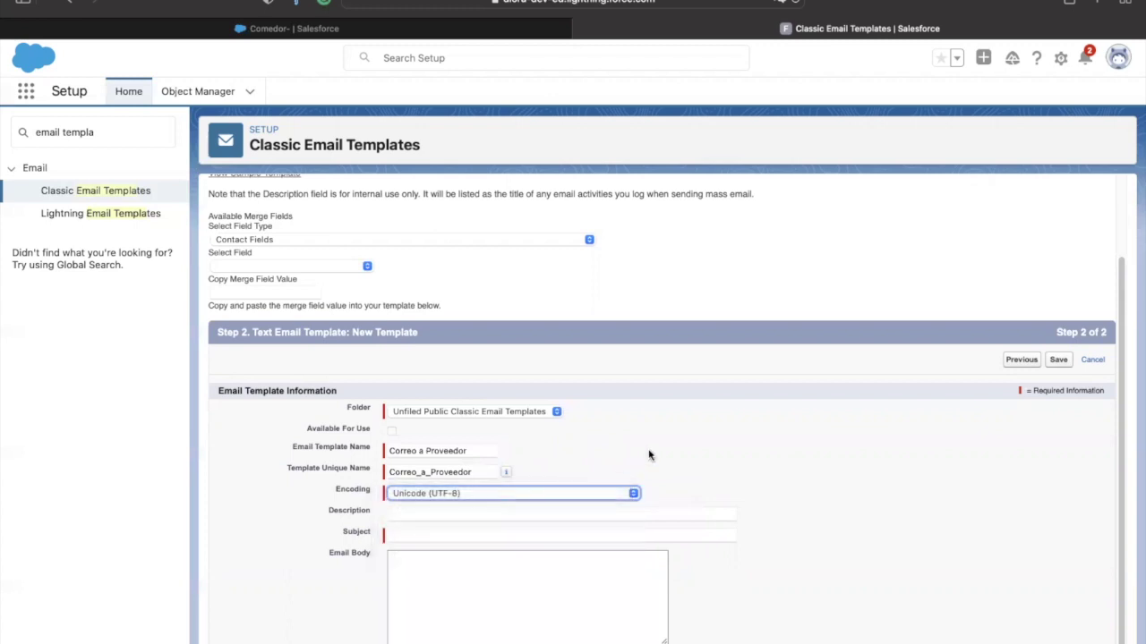
Enter the description "template para proveedores" and the subject "Hola proveedor le voy a pagar en 5 días carita feliz".
{"action": "scroll", "coordinate": [627, 470], "scroll_direction": "down", "scroll_amount": 1}
{"action": "left_click", "coordinate": [441, 503]}
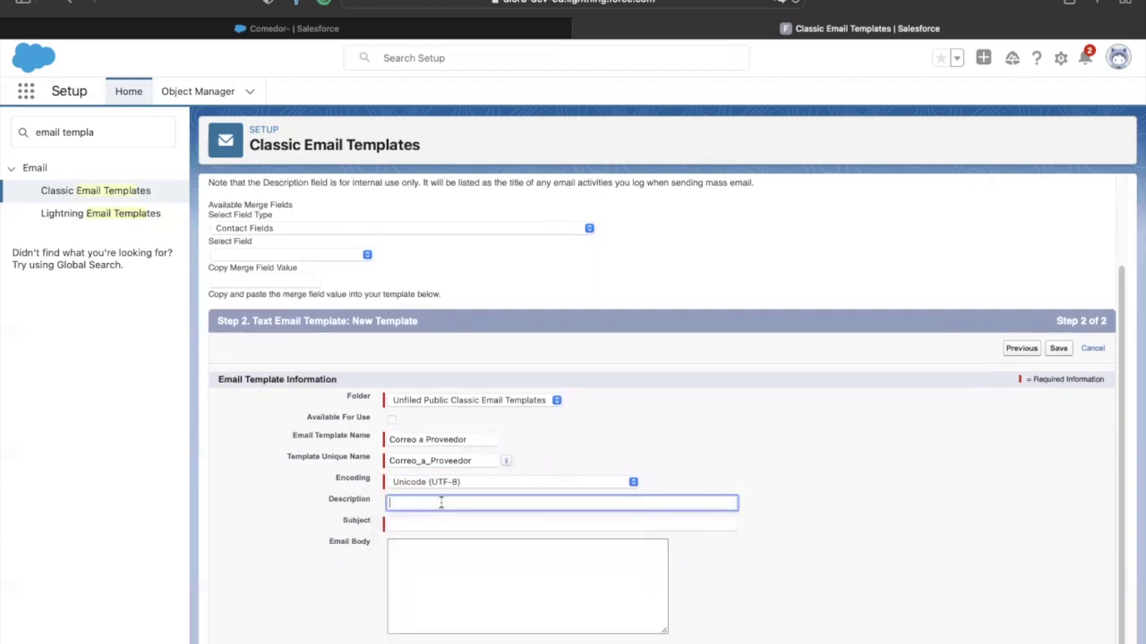
{"action": "type", "text": "template para proveedores"}
{"action": "left_click", "coordinate": [451, 523]}
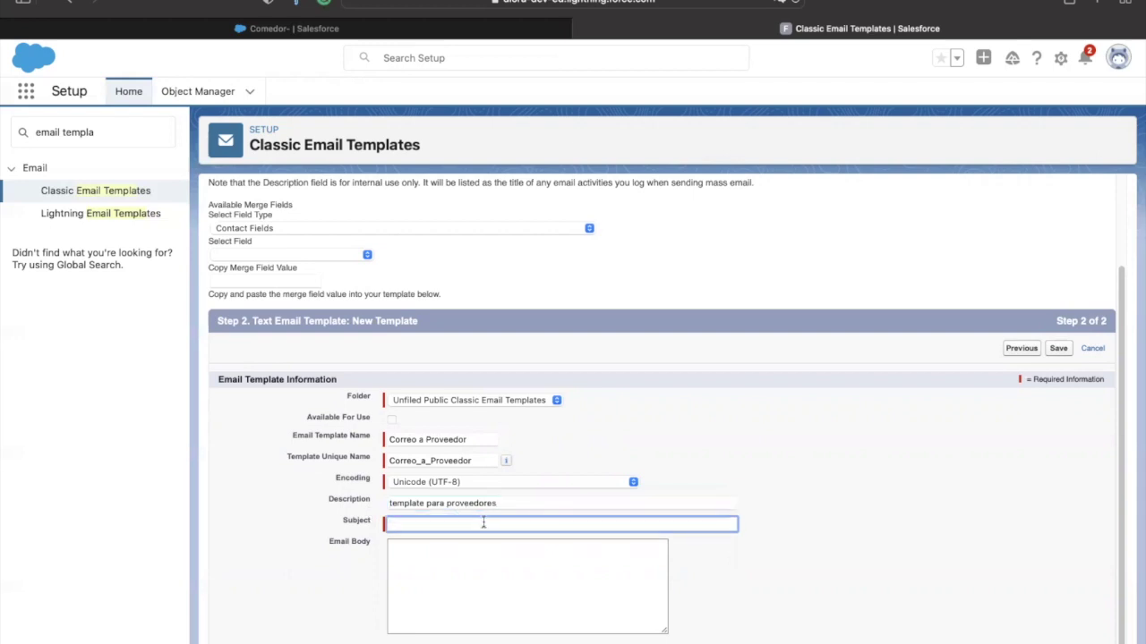
{"action": "type", "text": "Hola proveedor i"}
{"action": "type", "text": "e voy a pagar en 5 días "}
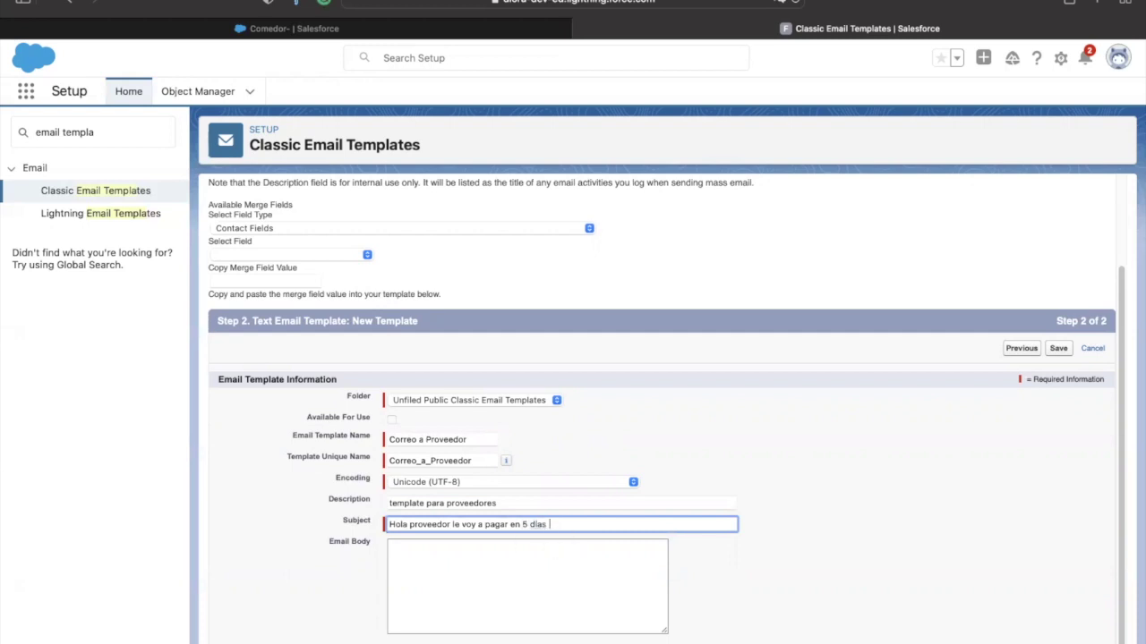
{"action": "type", "text": "carita feliz"}
{"action": "left_click", "coordinate": [820, 523]}
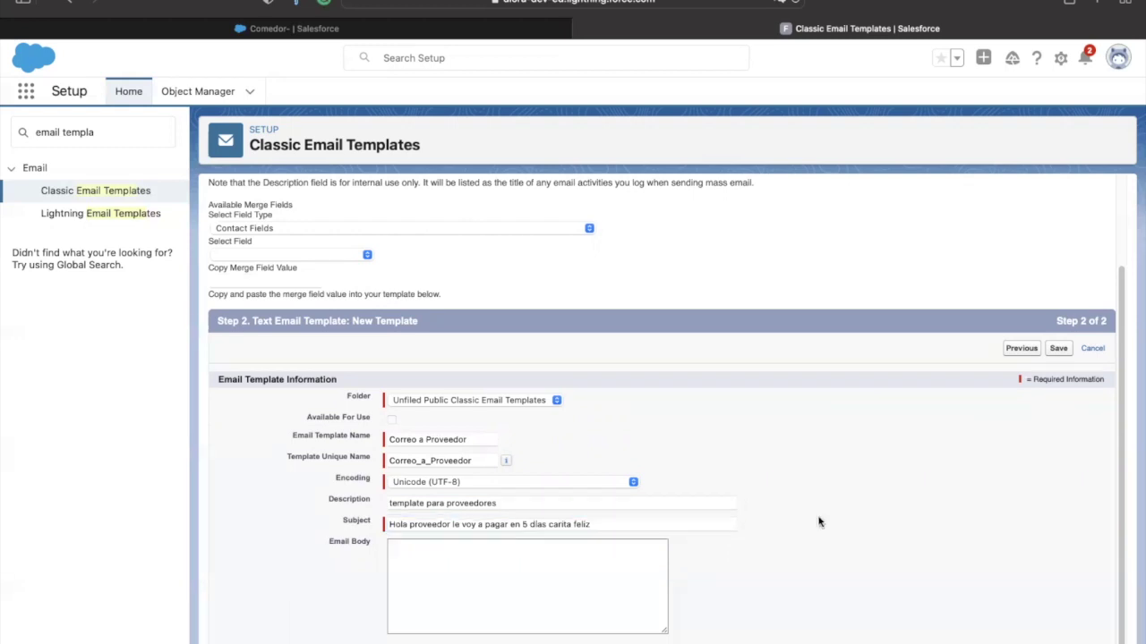
Make the template available for use and look over the contact merge fields that can be inserted.
{"action": "left_click", "coordinate": [392, 419]}
{"action": "left_click", "coordinate": [366, 259]}
{"action": "left_click", "coordinate": [481, 280]}
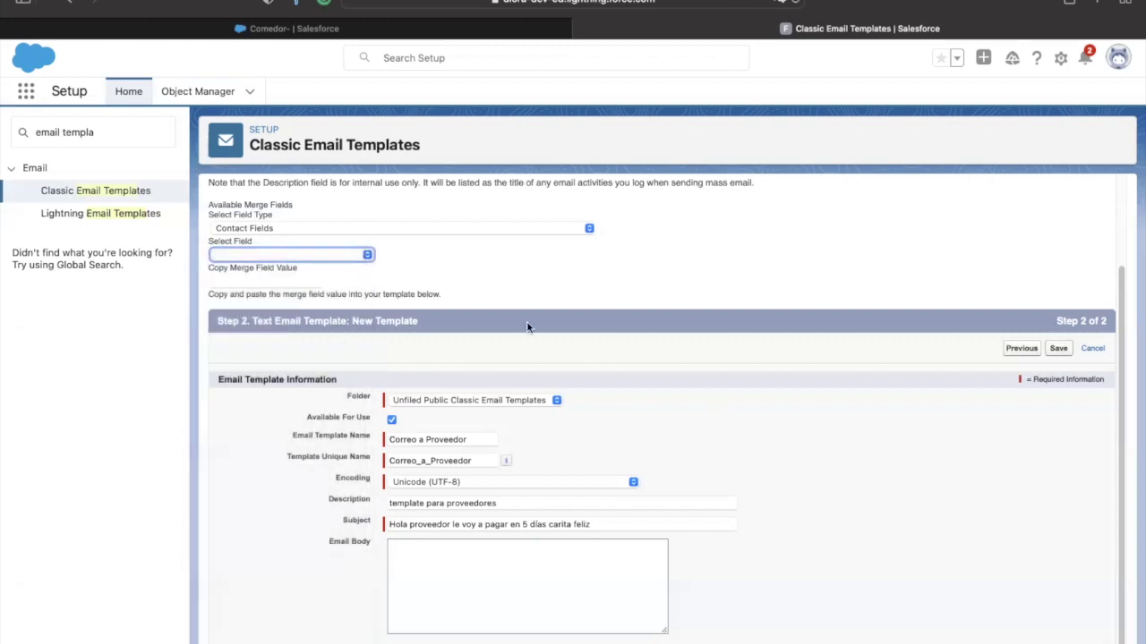
{"action": "scroll", "coordinate": [527, 326], "scroll_direction": "up", "scroll_amount": 3}
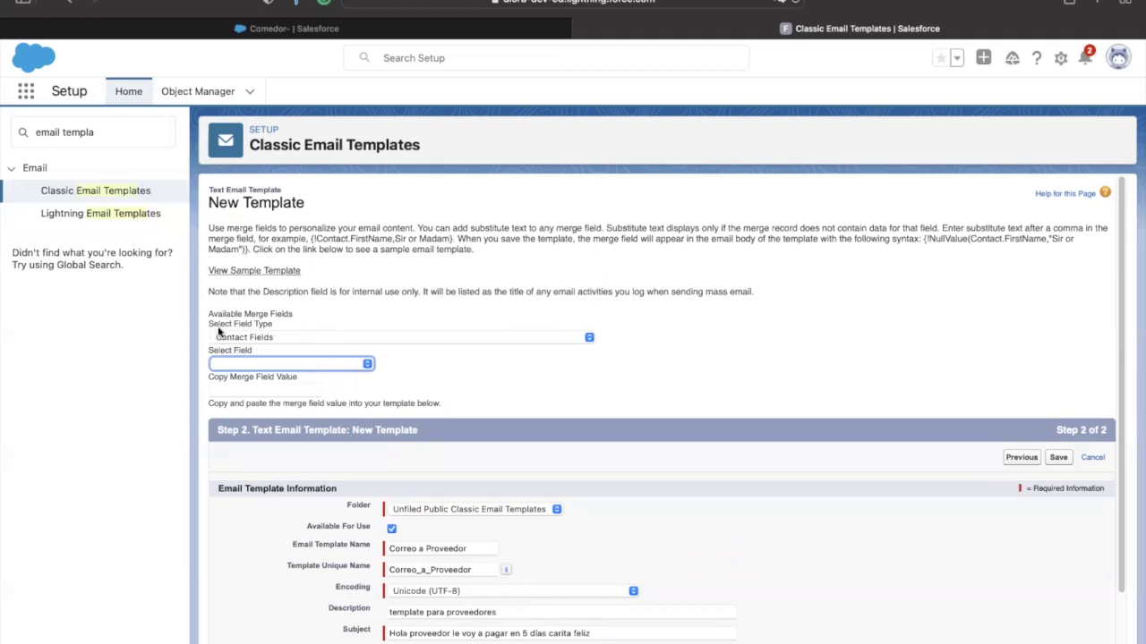
Select Contact ID as the contact merge field and cut its merge value.
{"action": "left_click", "coordinate": [241, 365]}
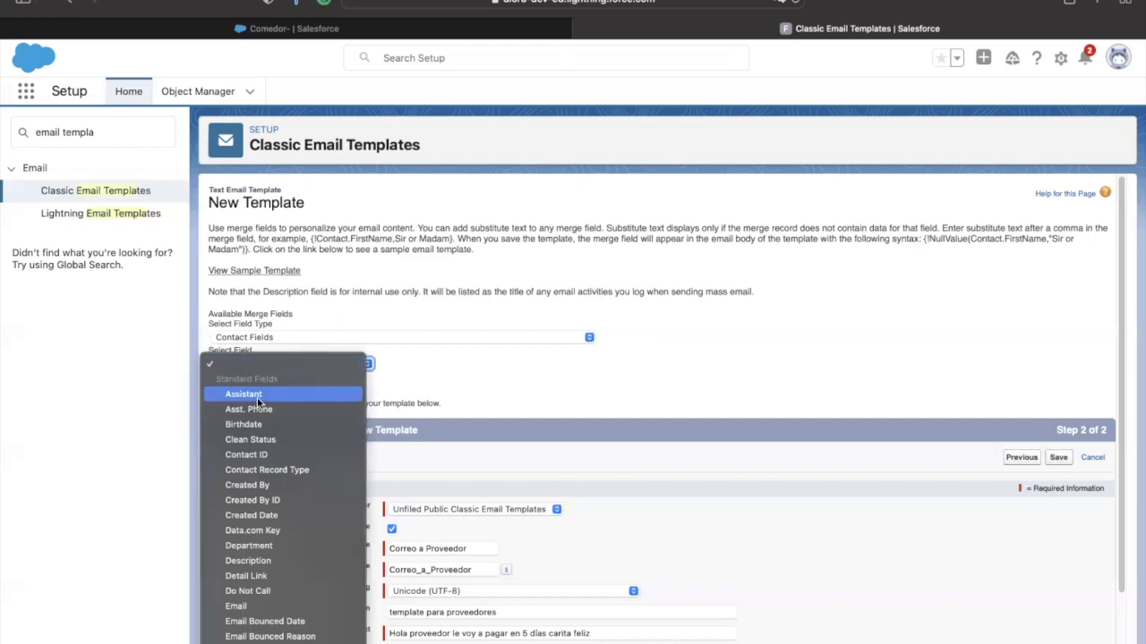
{"action": "left_click", "coordinate": [255, 455]}
{"action": "left_click", "coordinate": [270, 390]}
{"action": "left_click_drag", "start_coordinate": [268, 391], "coordinate": [182, 387]}
{"action": "key", "text": "ctrl+x"}
Begin the email body with the greeting "Hola querido proveedor".
{"action": "scroll", "coordinate": [461, 448], "scroll_direction": "down", "scroll_amount": 3}
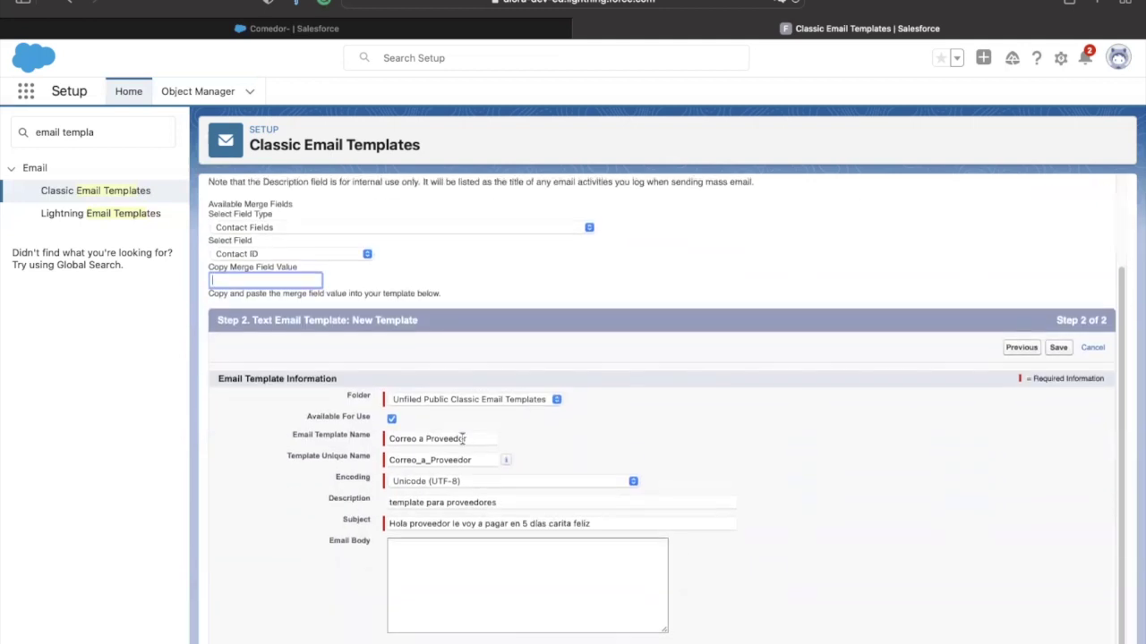
{"action": "left_click", "coordinate": [454, 582]}
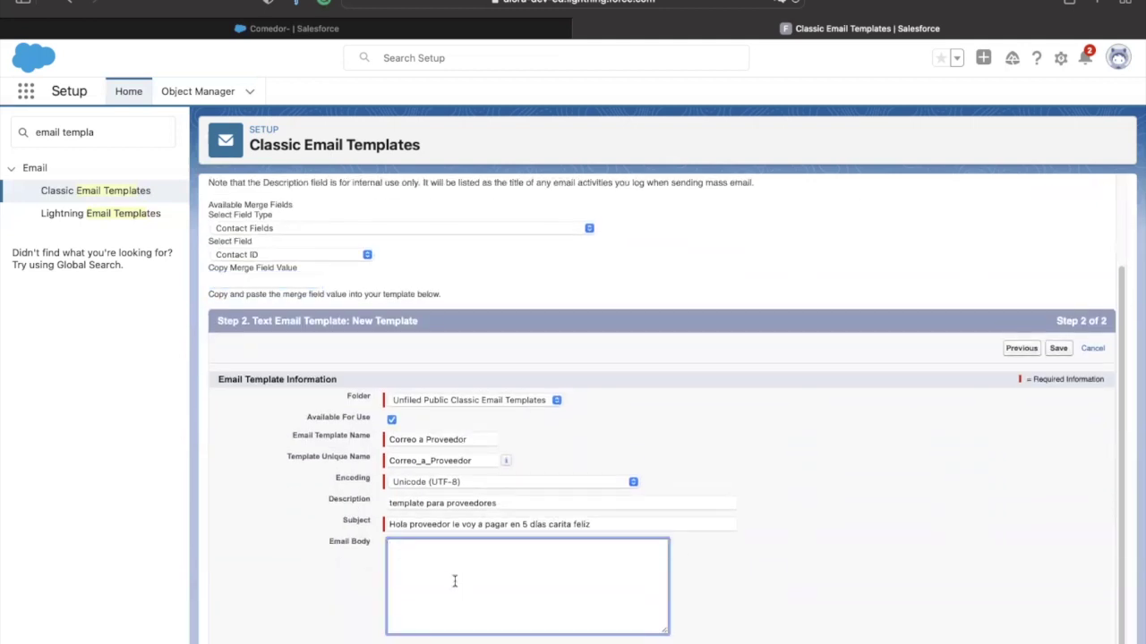
{"action": "type", "text": "Hola querido proveedor"}
Add the contact's First Name merge field {!Contact.FirstName} to the email body after the greeting.
{"action": "left_click", "coordinate": [336, 255]}
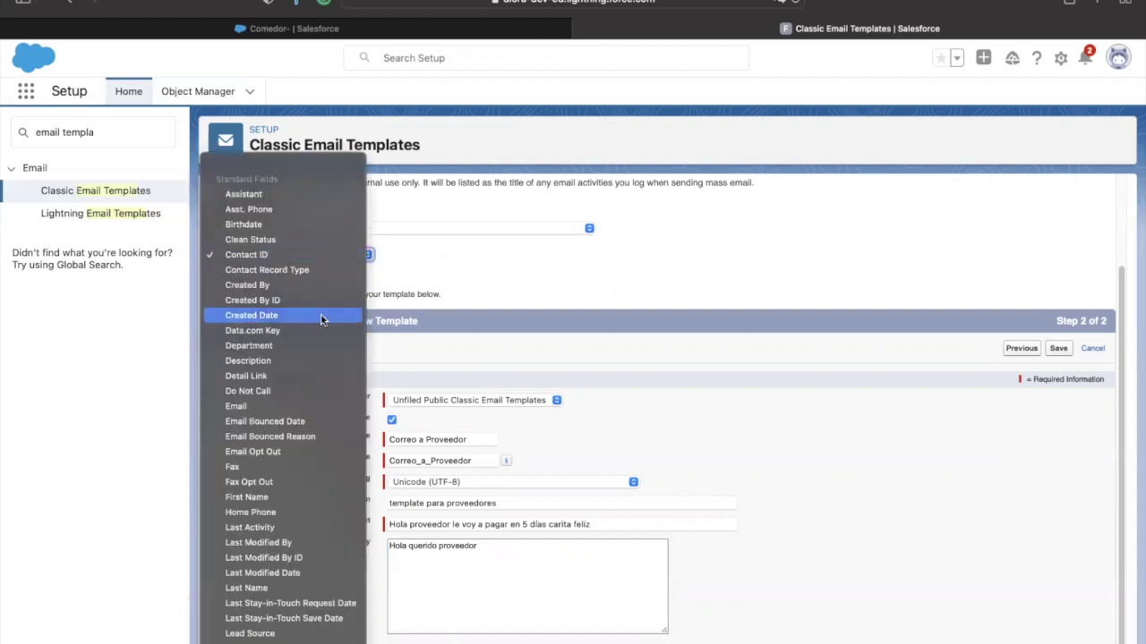
{"action": "scroll", "coordinate": [307, 378], "scroll_direction": "down", "scroll_amount": 5}
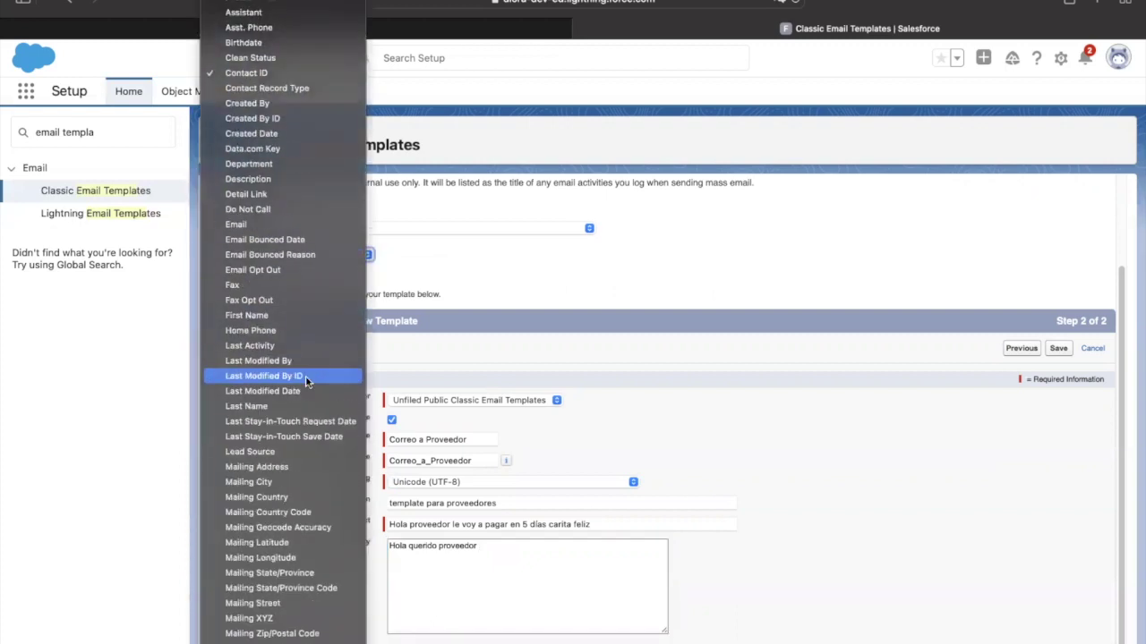
{"action": "left_click", "coordinate": [267, 316]}
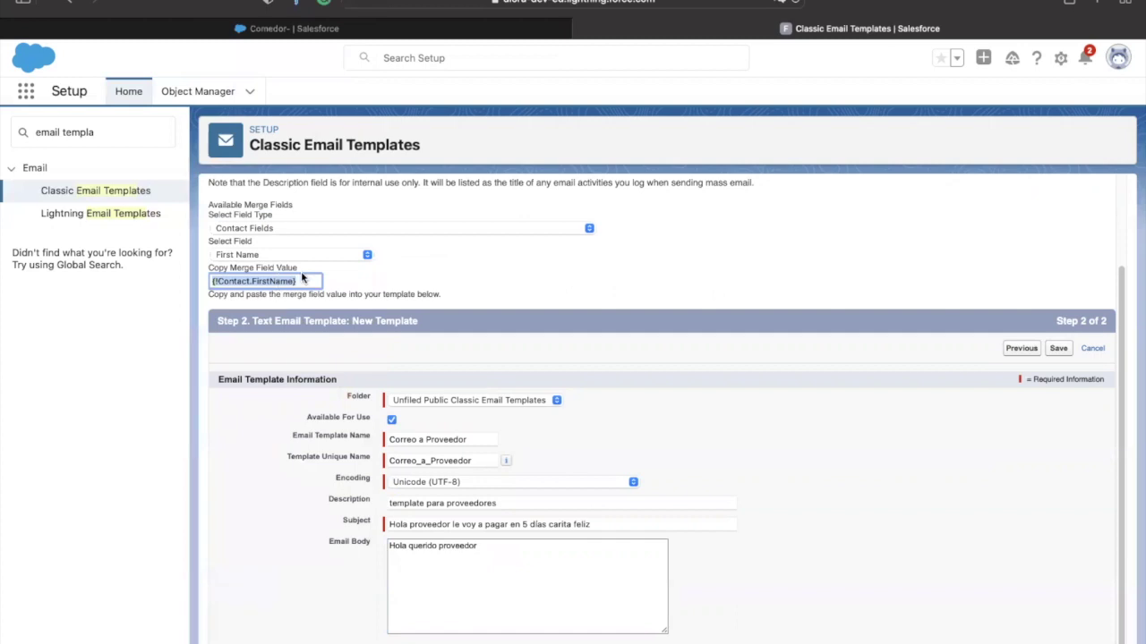
{"action": "left_click", "coordinate": [303, 276]}
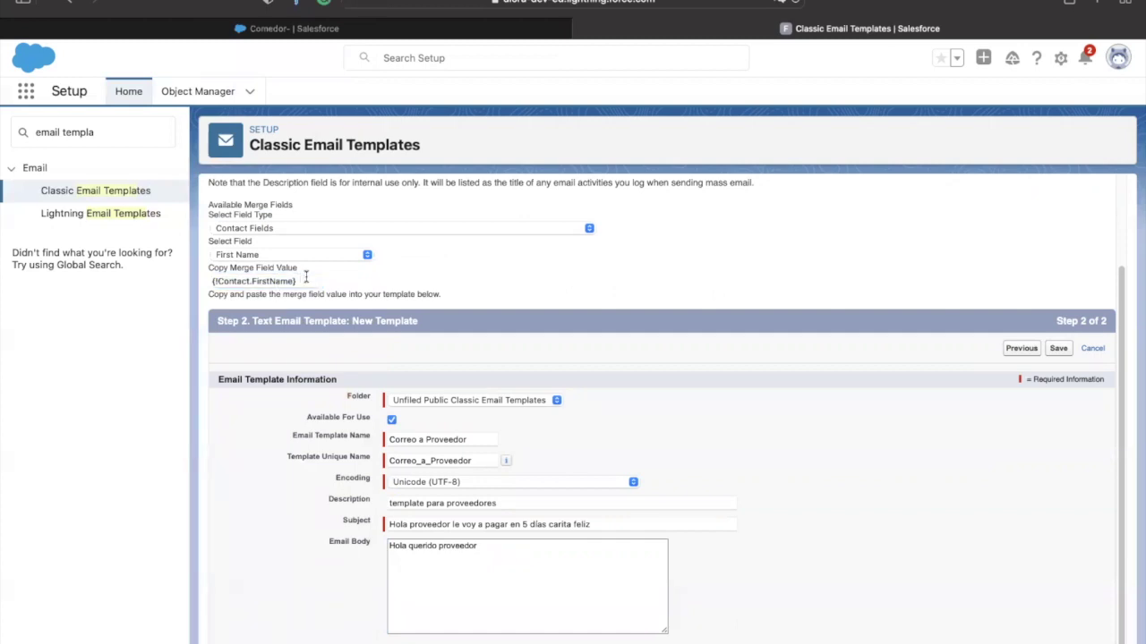
{"action": "left_click_drag", "start_coordinate": [308, 281], "coordinate": [203, 283]}
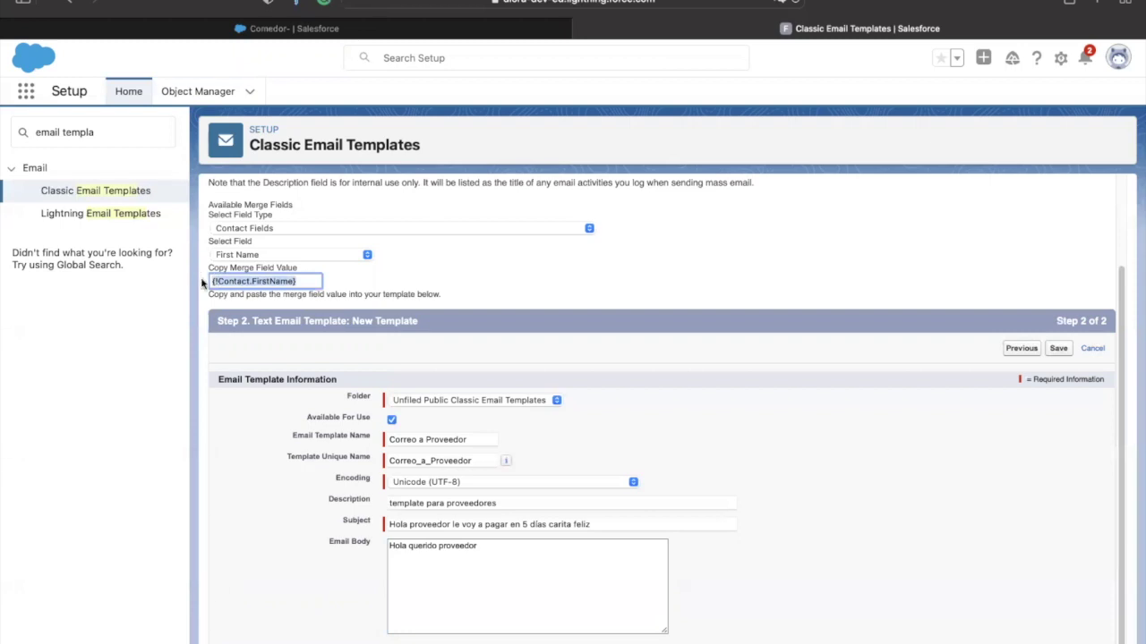
{"action": "left_click", "coordinate": [491, 544]}
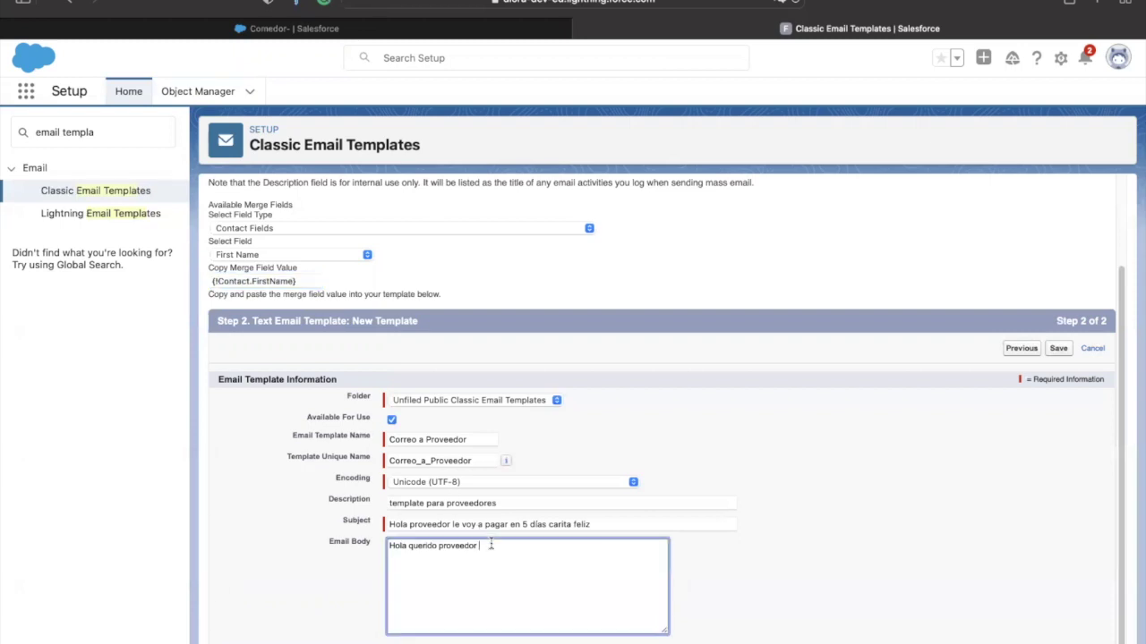
{"action": "key", "text": "super+v"}
Examine the available merge field types, keeping Contact Fields, and highlight the First Name merge value.
{"action": "left_click", "coordinate": [296, 256]}
{"action": "left_click", "coordinate": [296, 256]}
{"action": "left_click", "coordinate": [279, 229]}
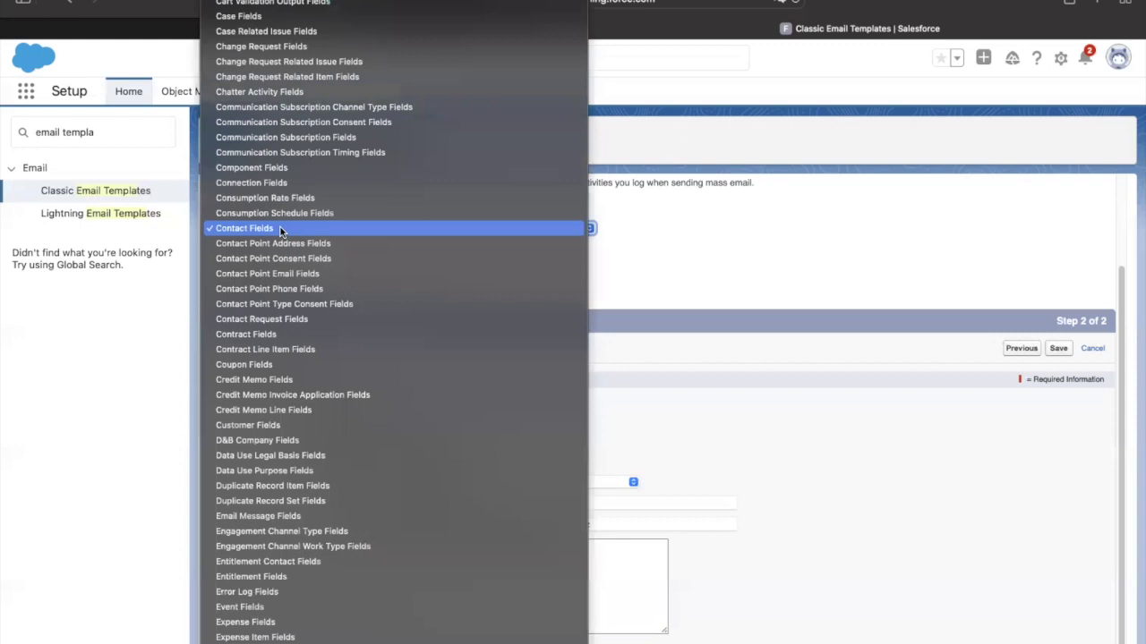
{"action": "left_click", "coordinate": [281, 230]}
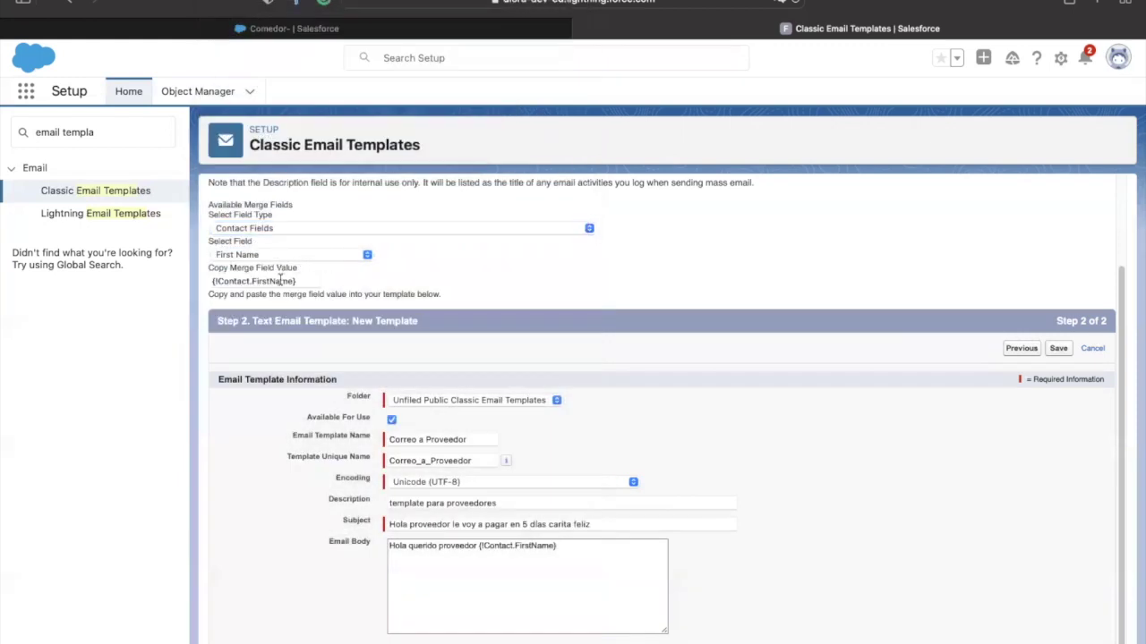
{"action": "left_click_drag", "start_coordinate": [309, 281], "coordinate": [208, 281]}
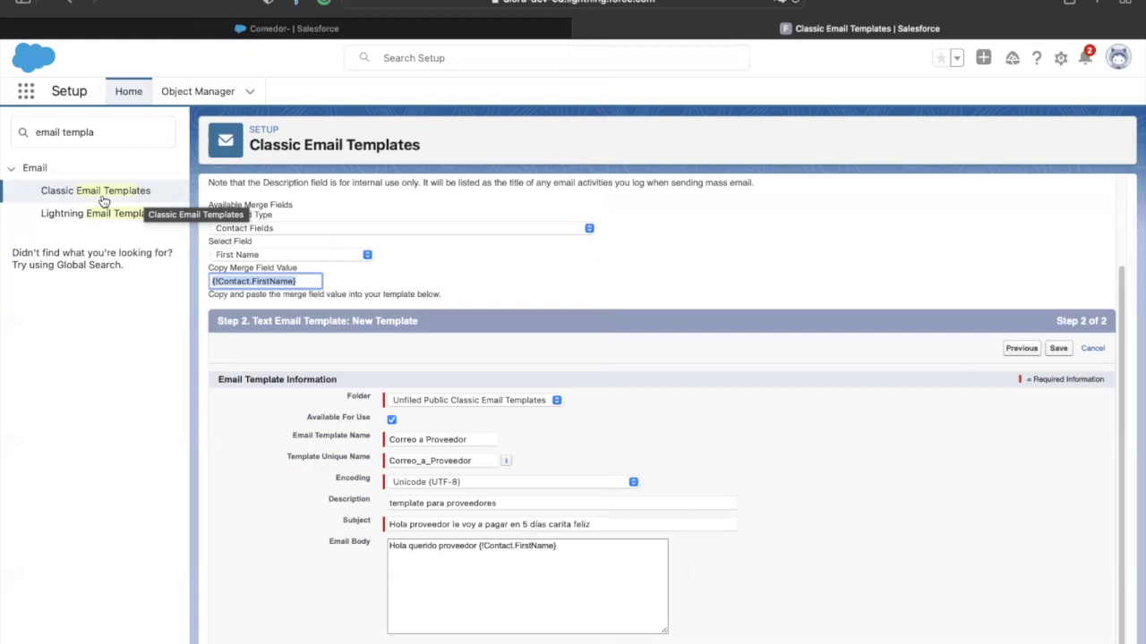
Shorten the Setup search to "email" and look over all the email-related settings.
{"action": "left_click", "coordinate": [47, 180]}
{"action": "left_click", "coordinate": [108, 134]}
{"action": "key", "text": "BackSpace"}
{"action": "key", "text": "BackSpace"}
{"action": "key", "text": "BackSpace"}
{"action": "key", "text": "BackSpace"}
{"action": "key", "text": "BackSpace"}
{"action": "key", "text": "BackSpace"}
{"action": "key", "text": "BackSpace"}
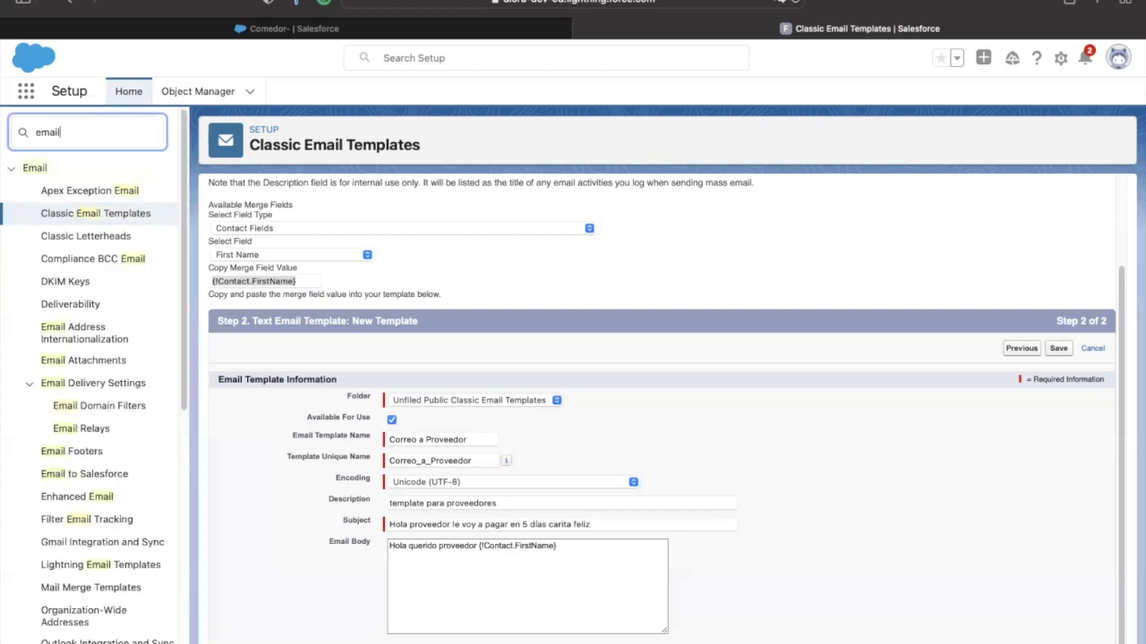
{"action": "scroll", "coordinate": [109, 403], "scroll_direction": "down", "scroll_amount": 10}
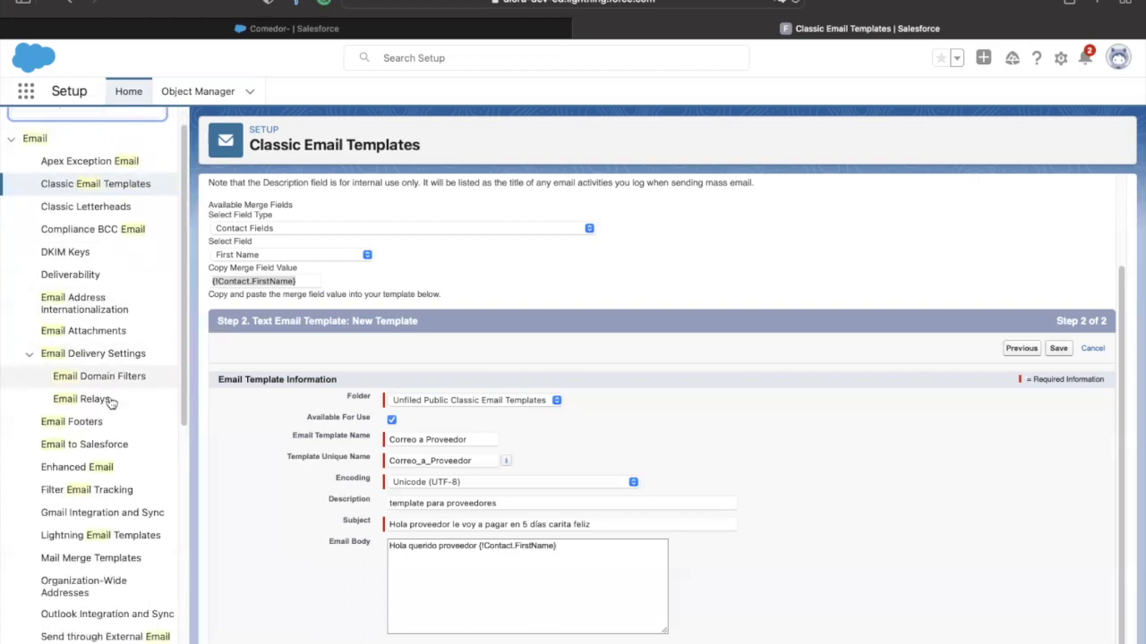
{"action": "scroll", "coordinate": [110, 402], "scroll_direction": "down", "scroll_amount": 2}
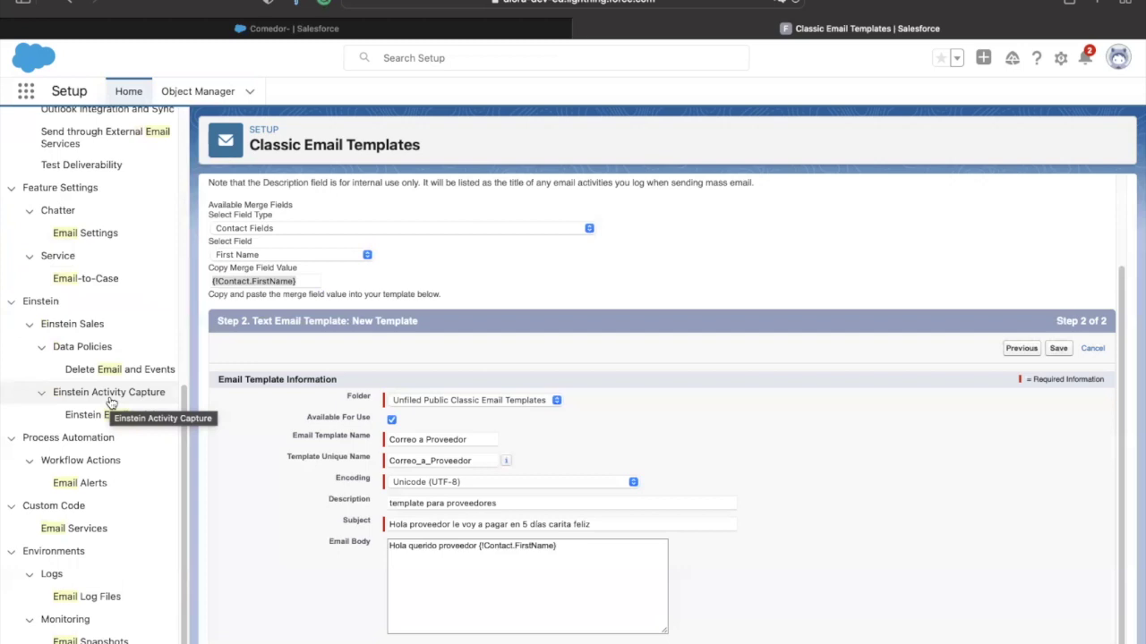
{"action": "scroll", "coordinate": [110, 403], "scroll_direction": "up", "scroll_amount": 6}
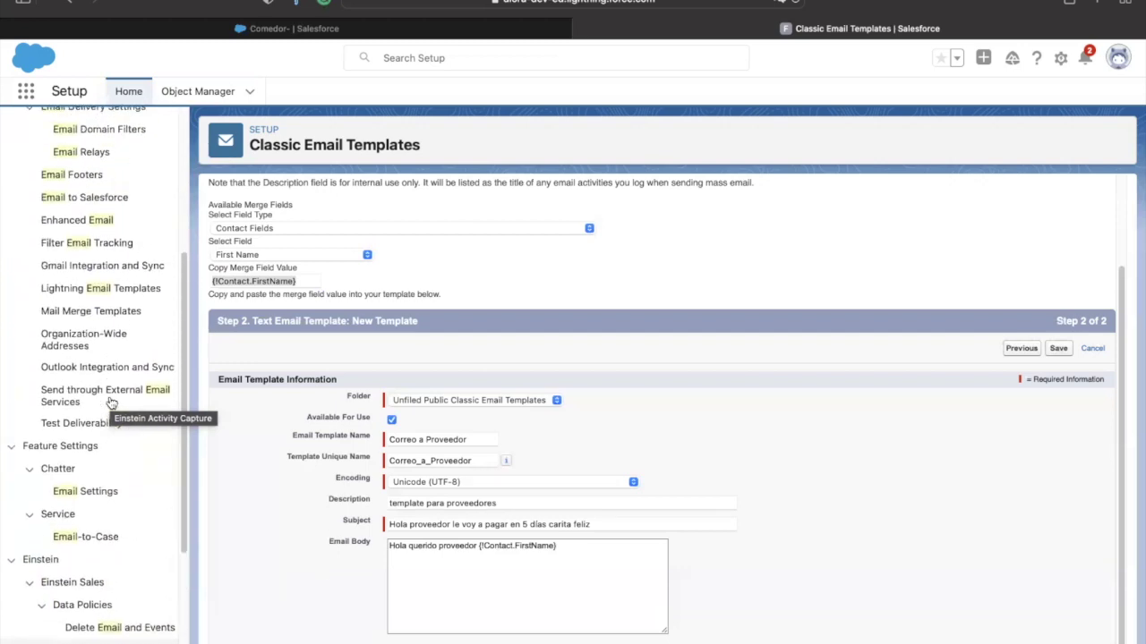
{"action": "scroll", "coordinate": [110, 403], "scroll_direction": "up", "scroll_amount": 6}
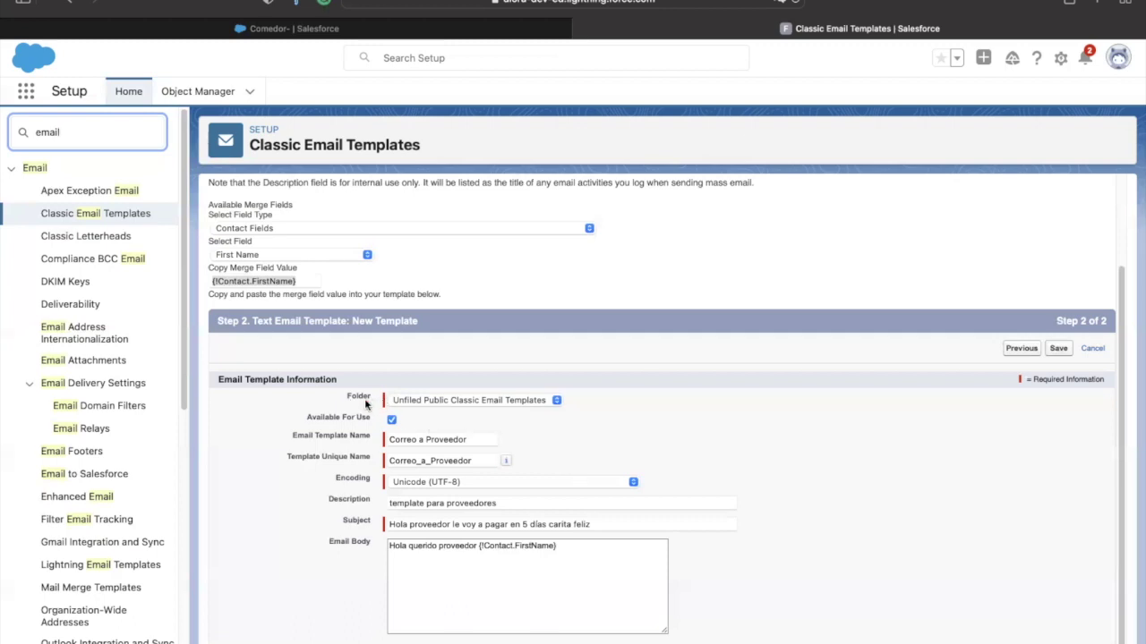
Review the folder choices, keep the template in Unfiled Public Classic Email Templates, and save it.
{"action": "left_click", "coordinate": [451, 398]}
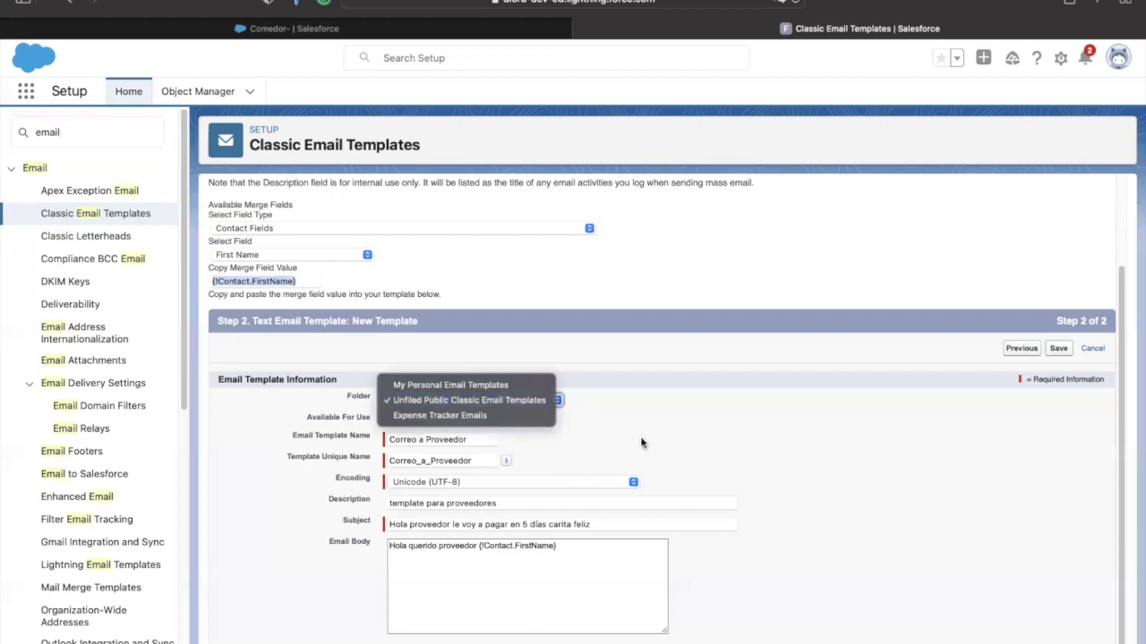
{"action": "left_click", "coordinate": [447, 401]}
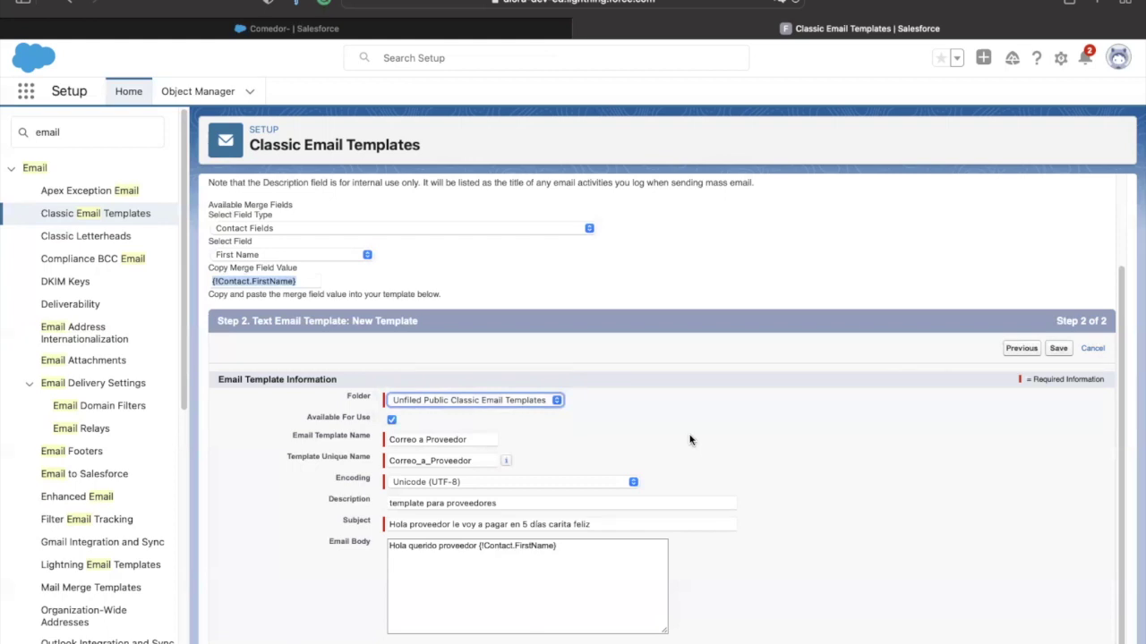
{"action": "left_click", "coordinate": [543, 405]}
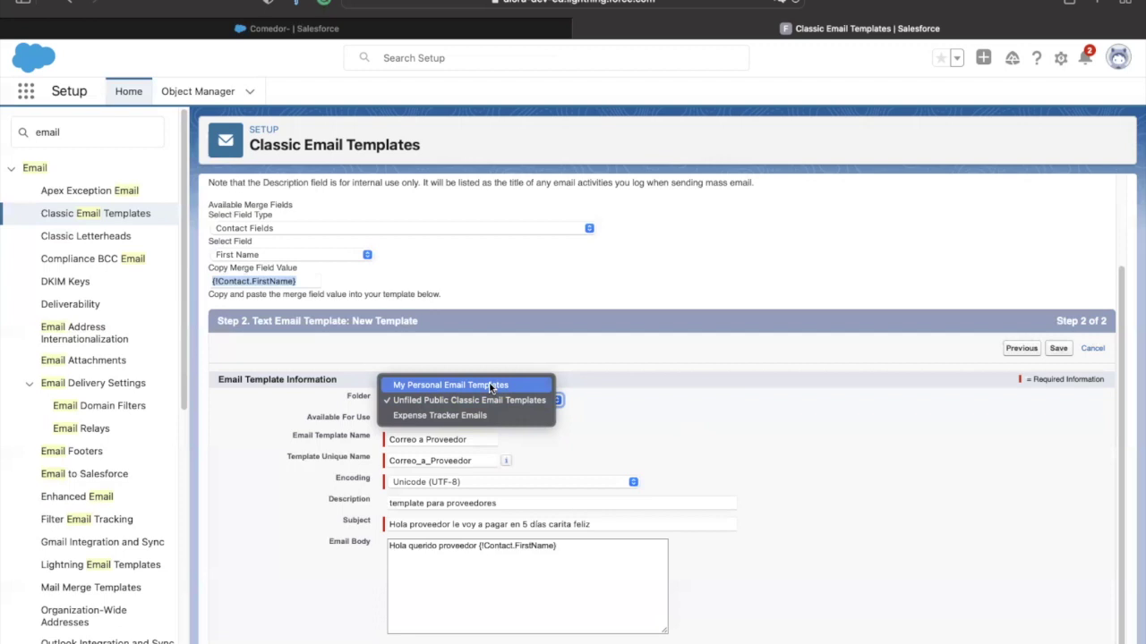
{"action": "left_click", "coordinate": [644, 412]}
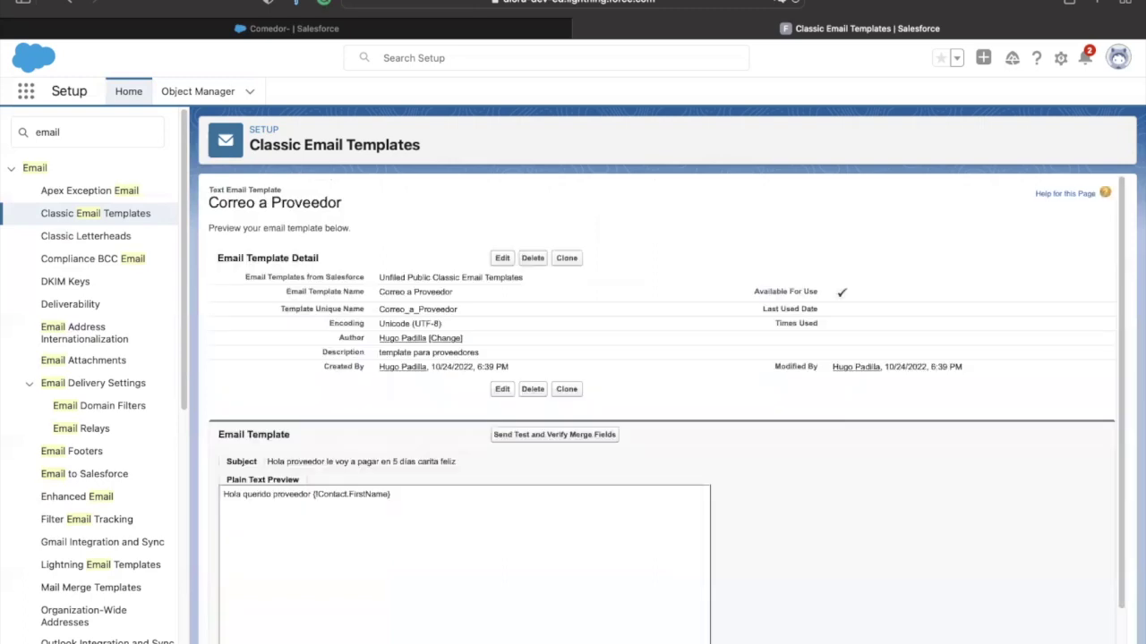
Review the saved template's details, subject and plain text preview.
{"action": "scroll", "coordinate": [794, 471], "scroll_direction": "down", "scroll_amount": 2}
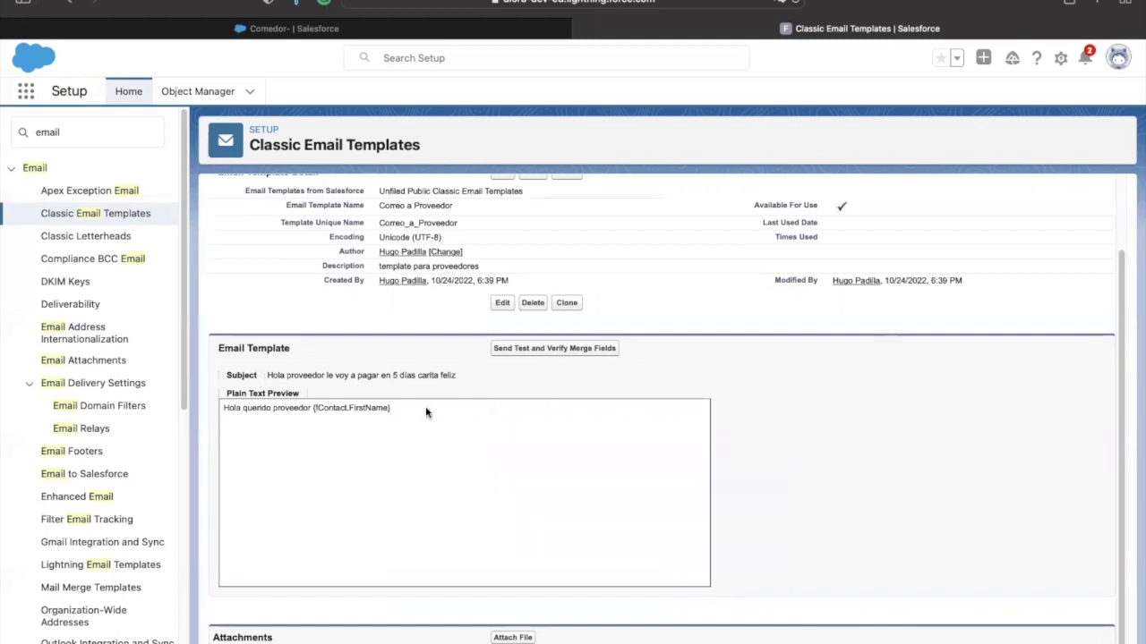
{"action": "left_click_drag", "start_coordinate": [267, 375], "coordinate": [463, 375]}
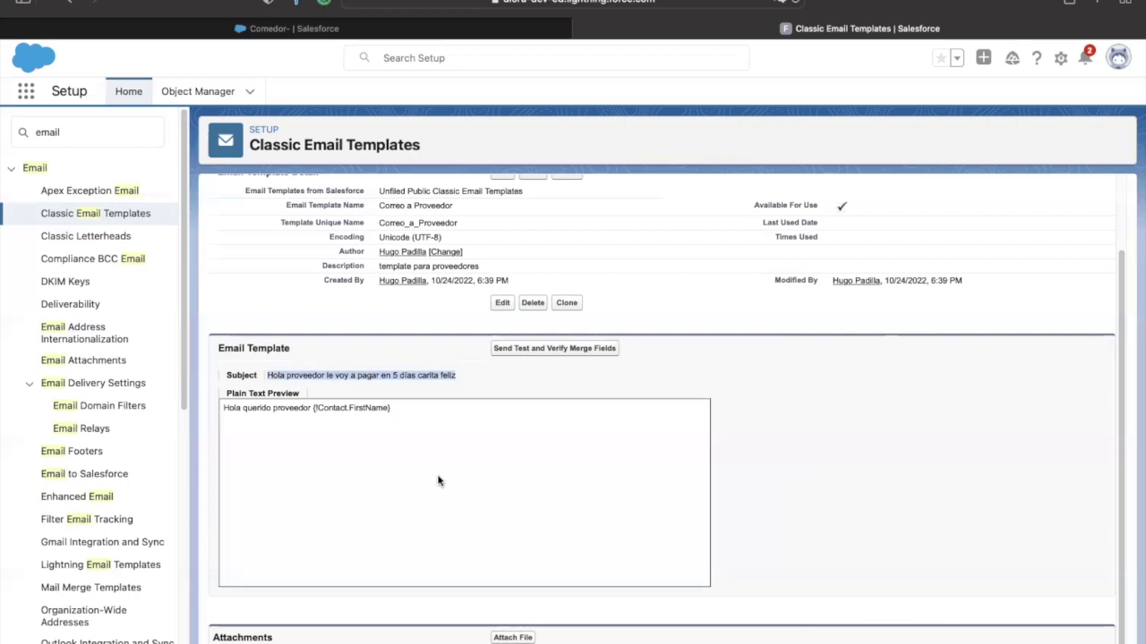
{"action": "scroll", "coordinate": [438, 481], "scroll_direction": "up", "scroll_amount": 2}
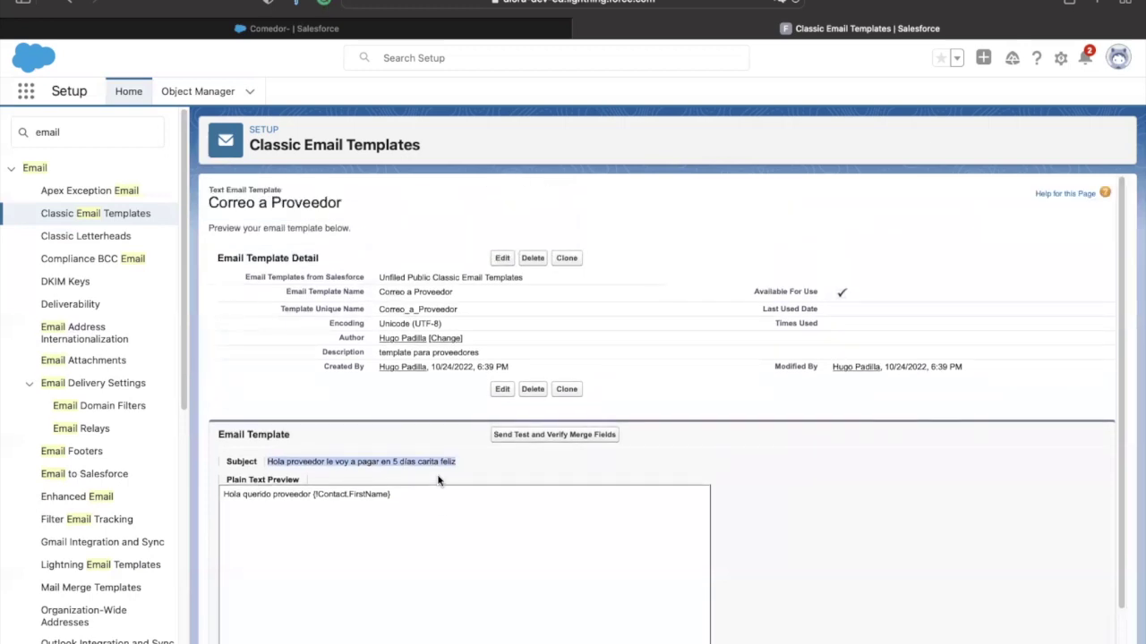
{"action": "left_click", "coordinate": [507, 461]}
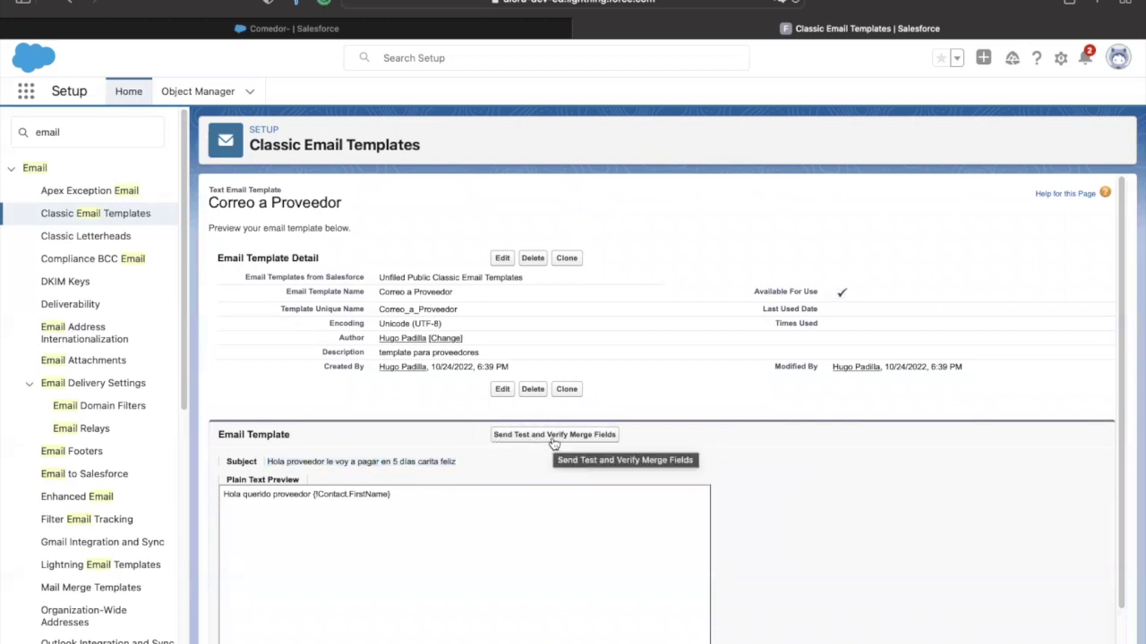
Send a test of the template to the prefilled email address, using a recently viewed contact from the Sala gris account as recipient record.
{"action": "left_click", "coordinate": [553, 435]}
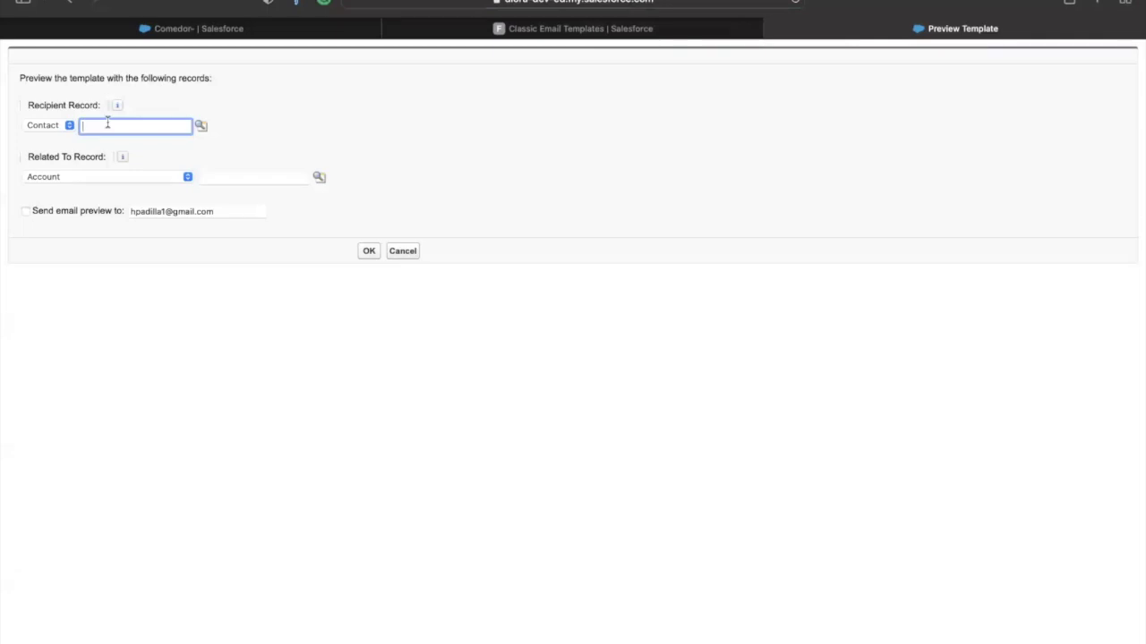
{"action": "left_click", "coordinate": [26, 213]}
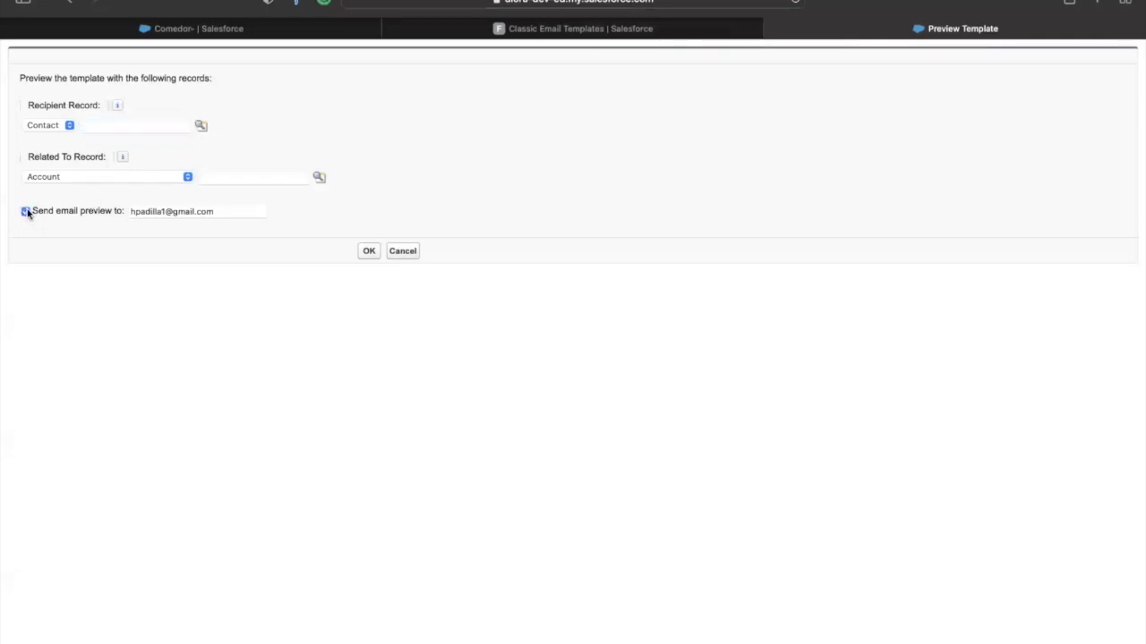
{"action": "left_click", "coordinate": [95, 127]}
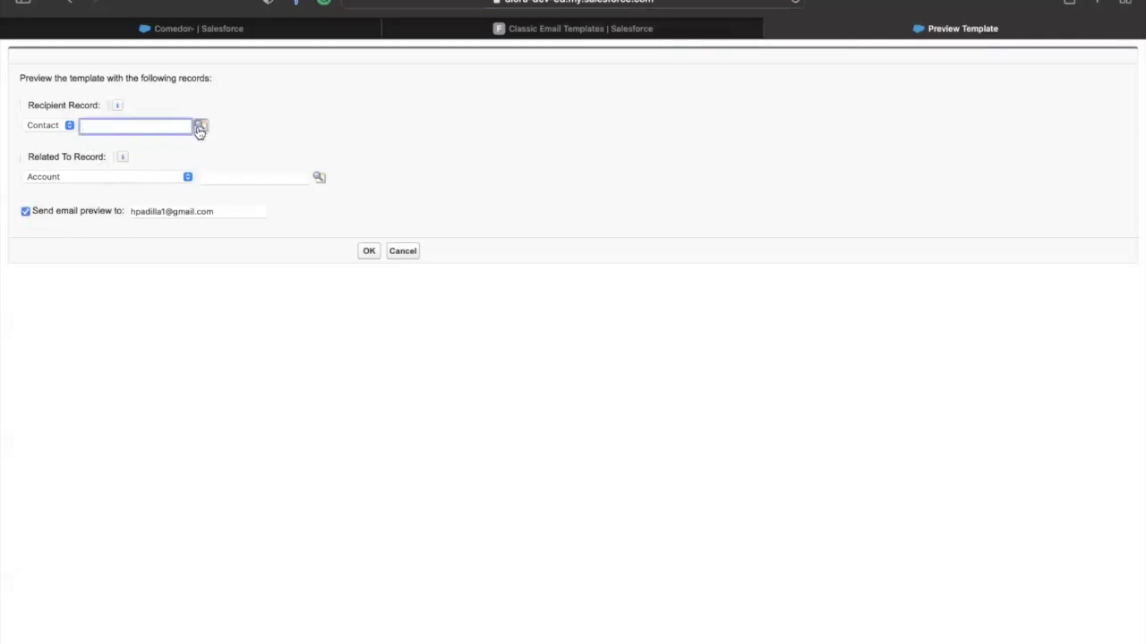
{"action": "left_click", "coordinate": [201, 128]}
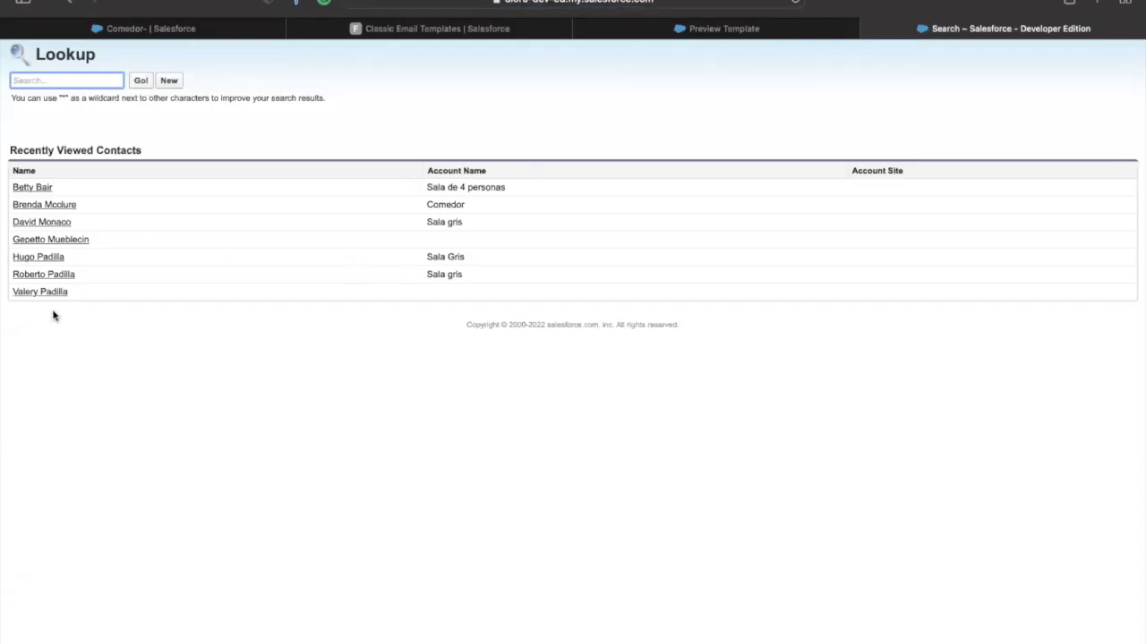
{"action": "left_click", "coordinate": [45, 229]}
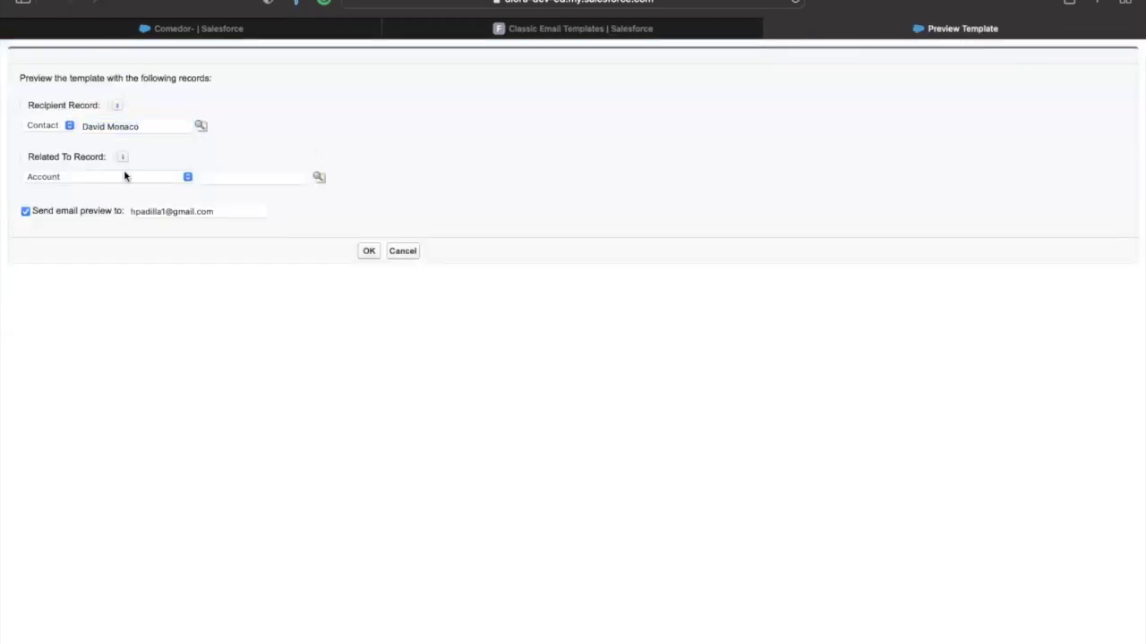
{"action": "left_click", "coordinate": [368, 250]}
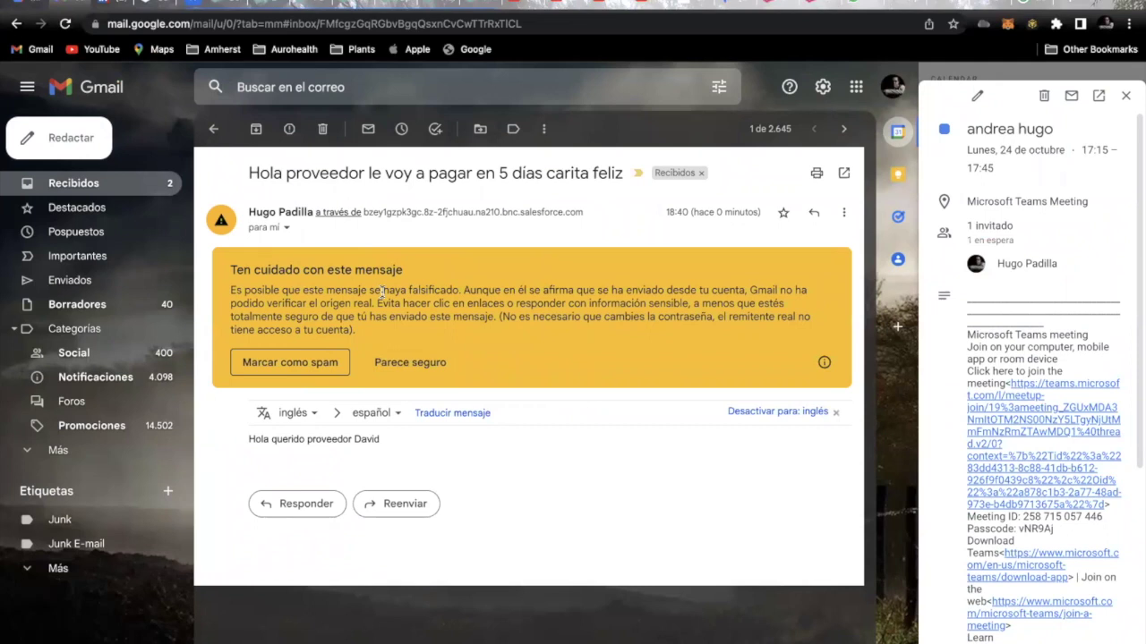
In Gmail, mark the received test email as safe and check the contact's first name in its body.
{"action": "left_click", "coordinate": [410, 364]}
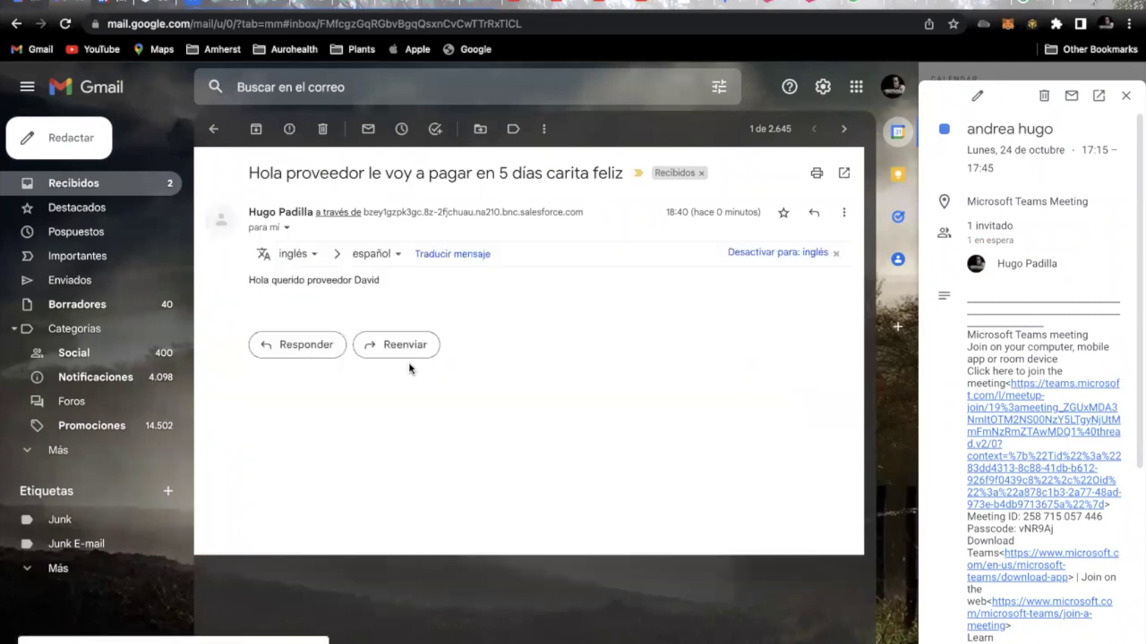
{"action": "double_click", "coordinate": [363, 280]}
Back in Salesforce, send another test to the prefilled email address, using the contact from the Sala de 4 personas account as recipient record.
{"action": "key", "text": "ctrl+Left"}
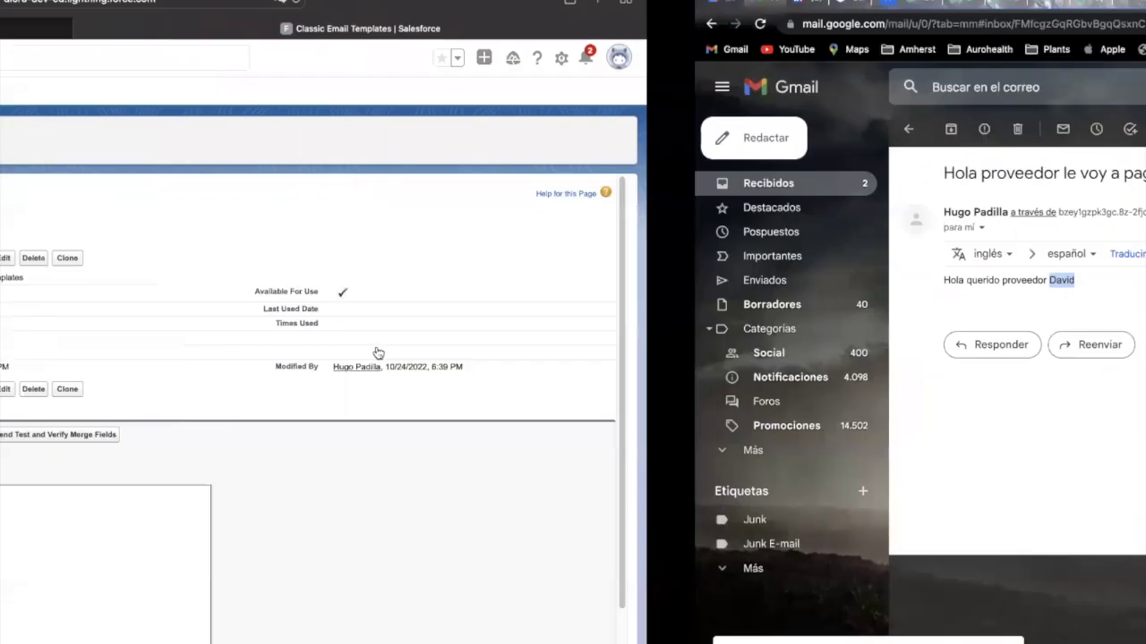
{"action": "left_click", "coordinate": [535, 438]}
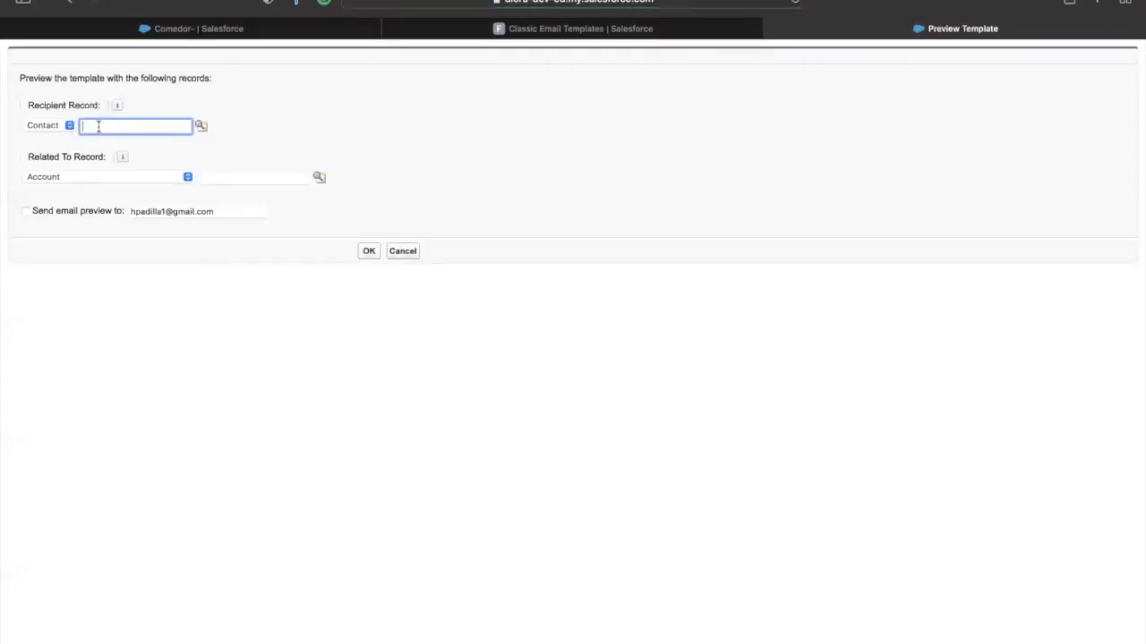
{"action": "left_click", "coordinate": [201, 126]}
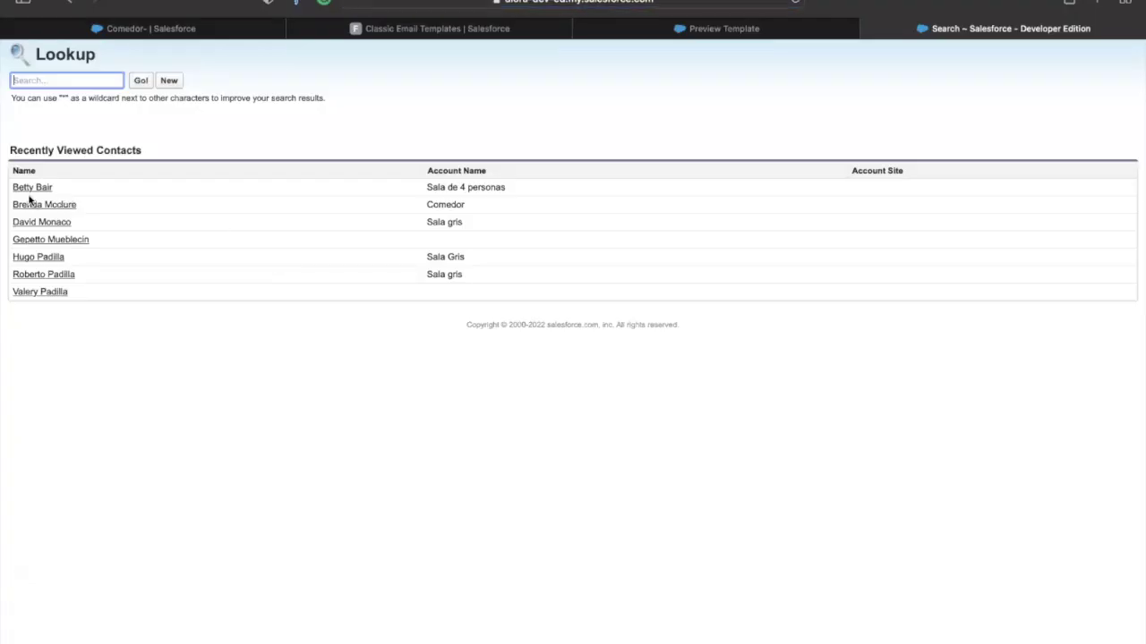
{"action": "left_click", "coordinate": [27, 189]}
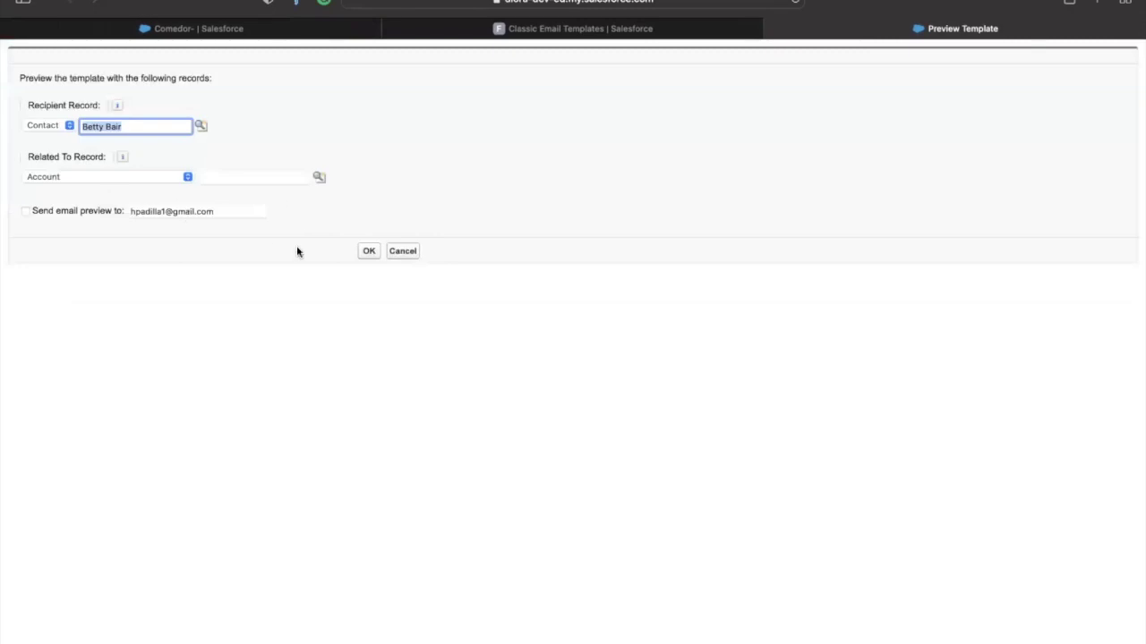
{"action": "left_click", "coordinate": [26, 213]}
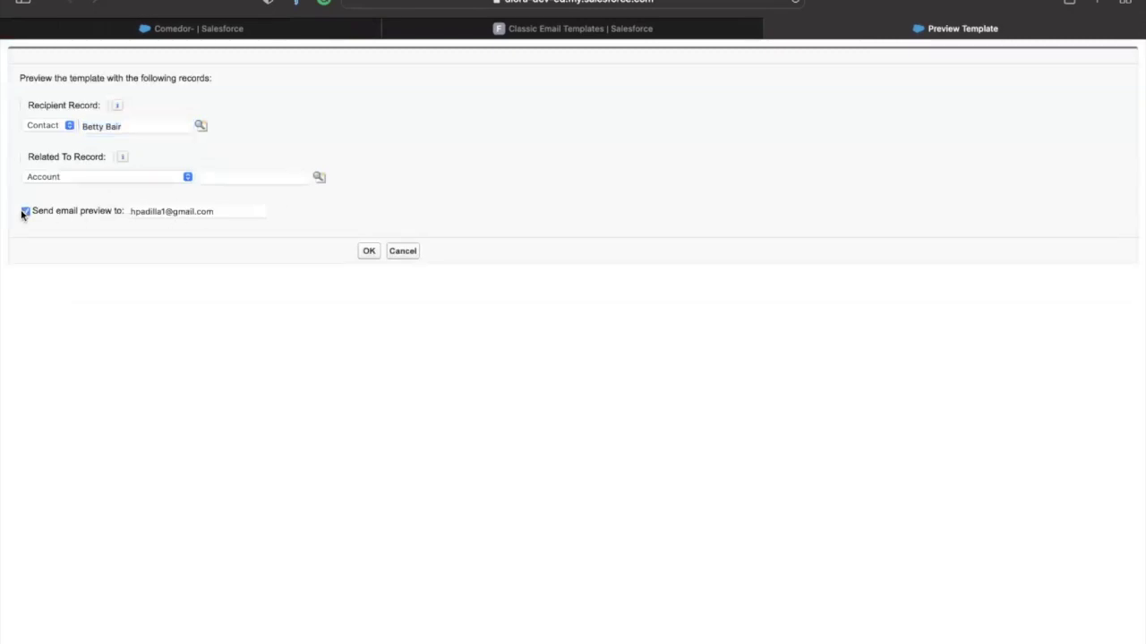
{"action": "left_click", "coordinate": [368, 251]}
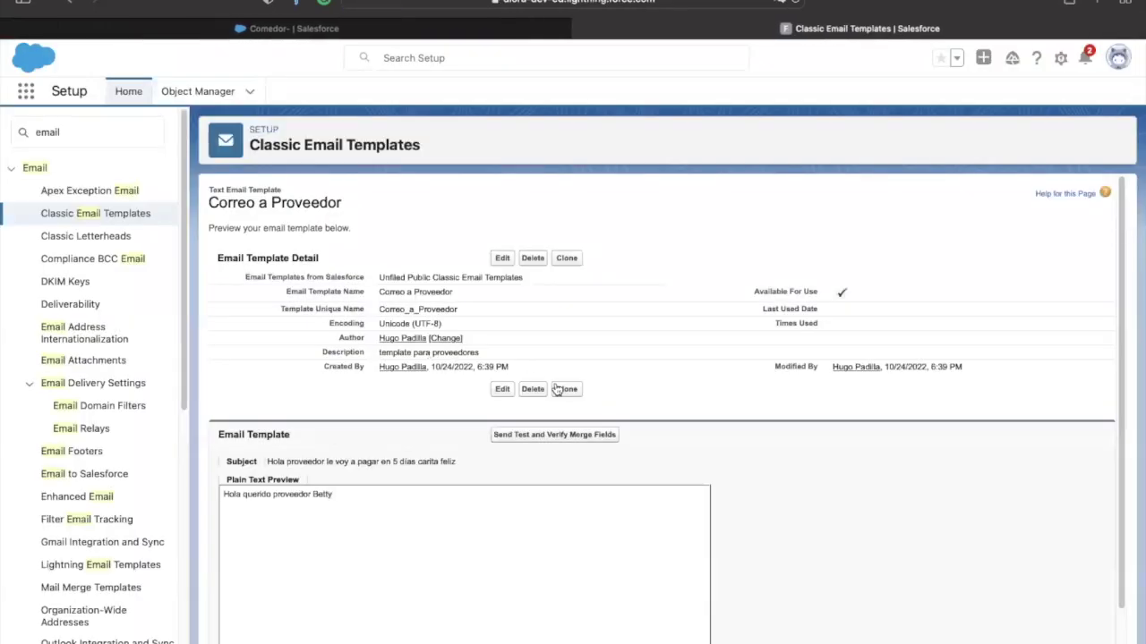
In Gmail, open the newly received test email and check the contact's first name in its body.
{"action": "key", "text": "ctrl+Right"}
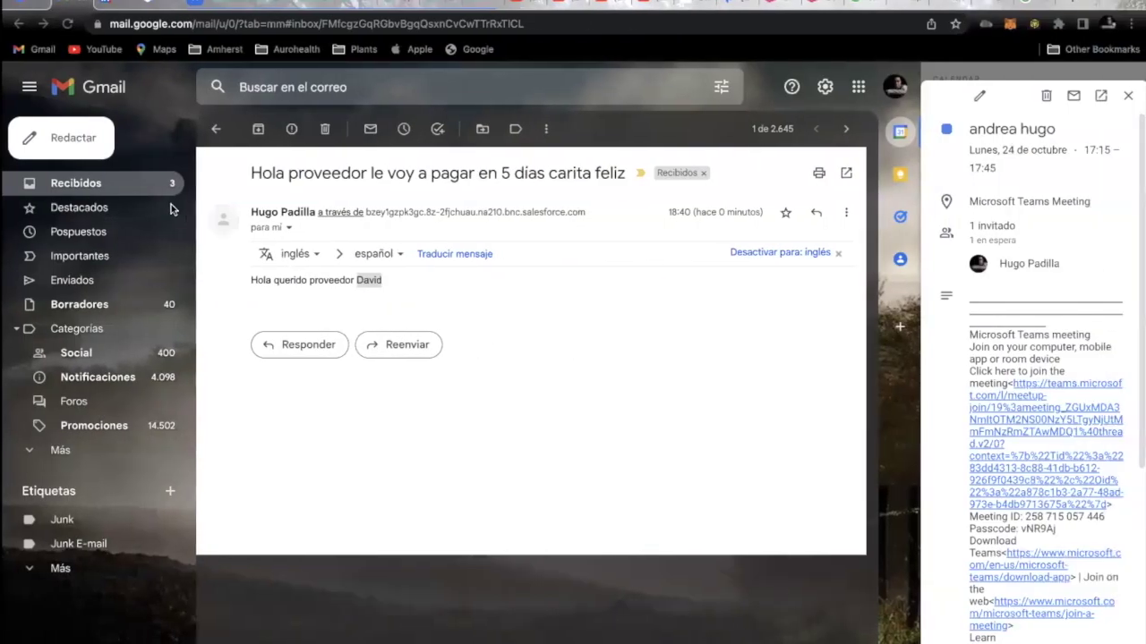
{"action": "left_click", "coordinate": [129, 193]}
{"action": "left_click", "coordinate": [319, 206]}
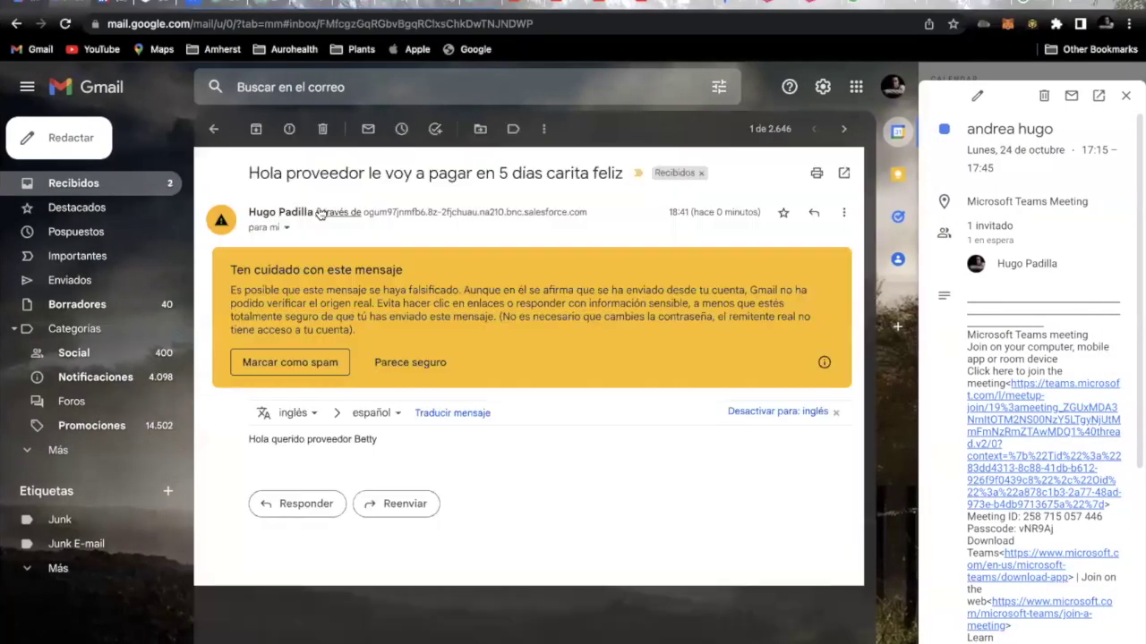
{"action": "left_click_drag", "start_coordinate": [385, 444], "coordinate": [347, 445]}
Return to Salesforce Setup, search for "aler", open Email Alerts past the workflow introduction, and start a new email alert.
{"action": "key", "text": "ctrl+Left"}
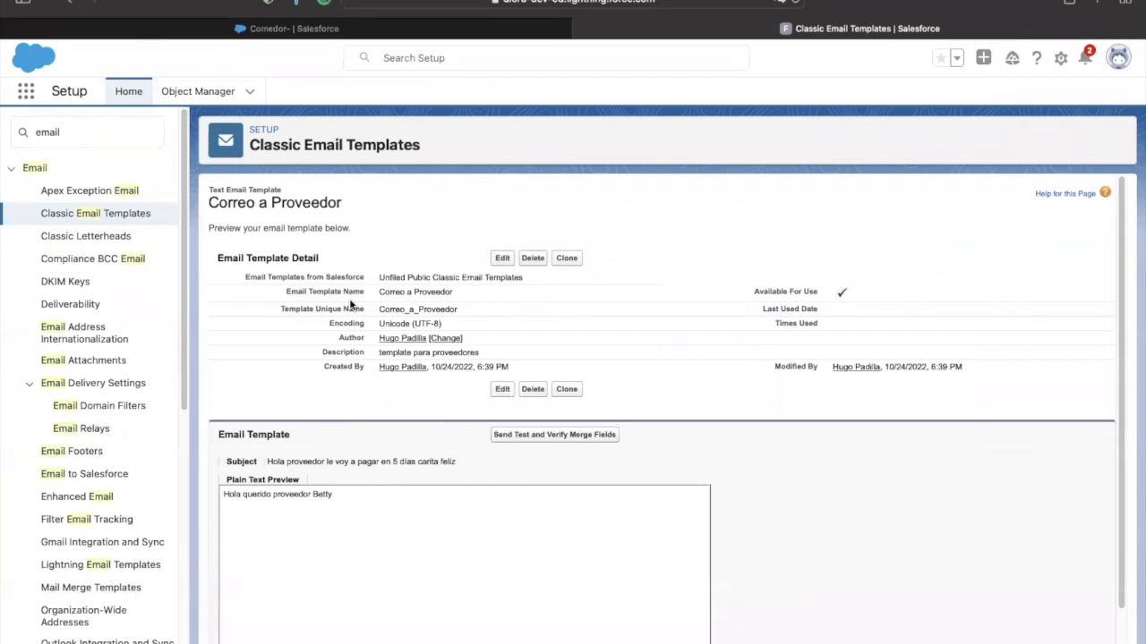
{"action": "left_click", "coordinate": [114, 137]}
{"action": "key", "text": "super+a"}
{"action": "type", "text": "aler"}
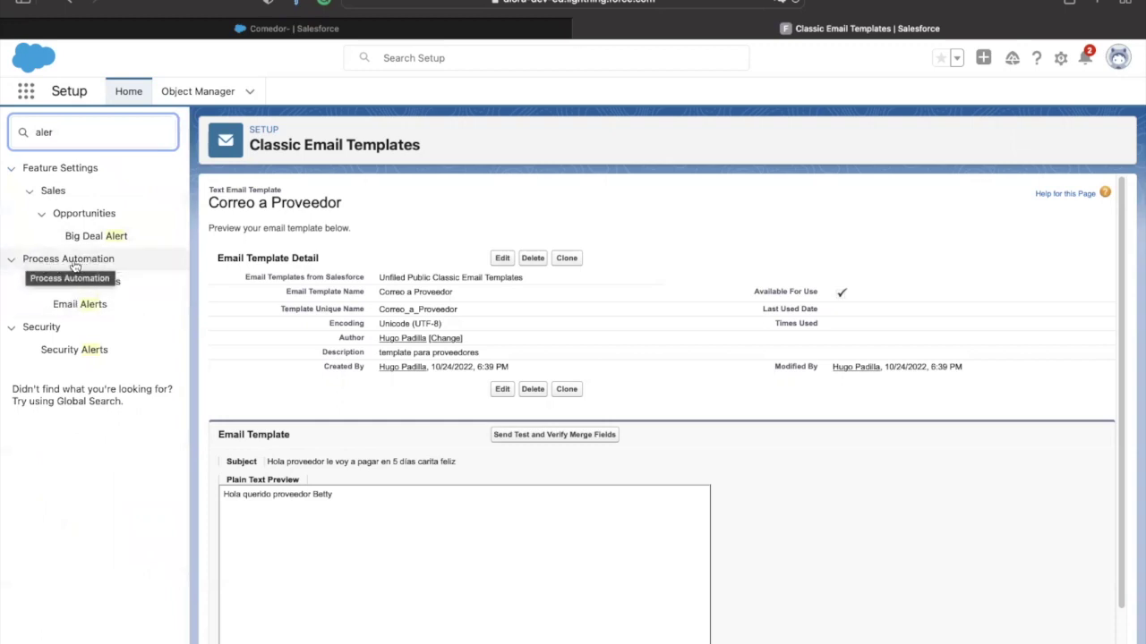
{"action": "left_click", "coordinate": [77, 306]}
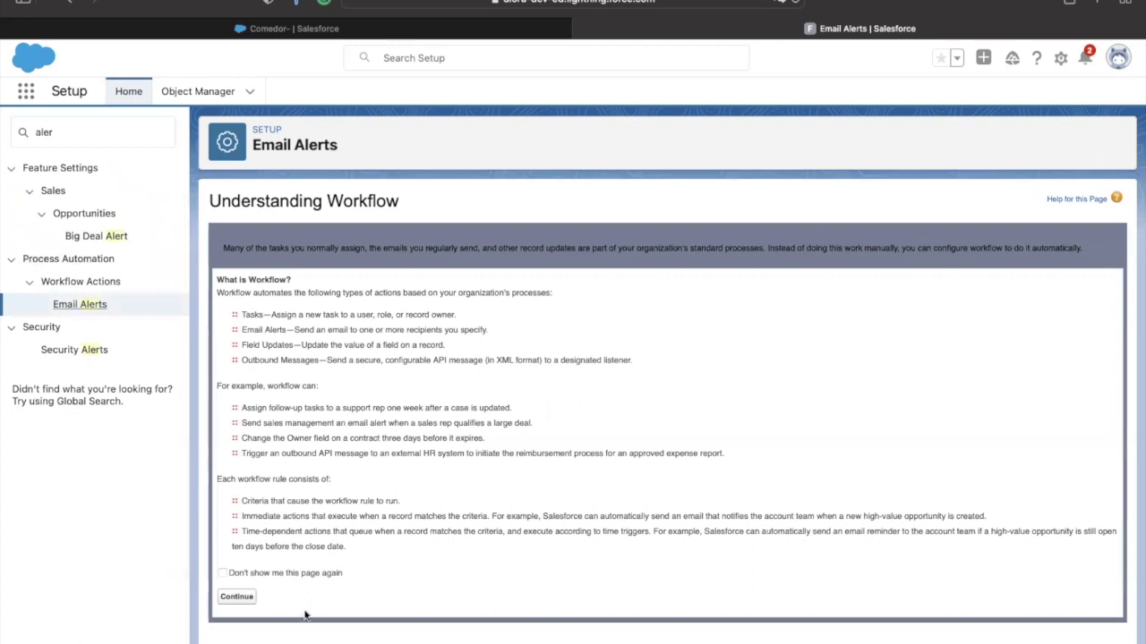
{"action": "left_click", "coordinate": [230, 598]}
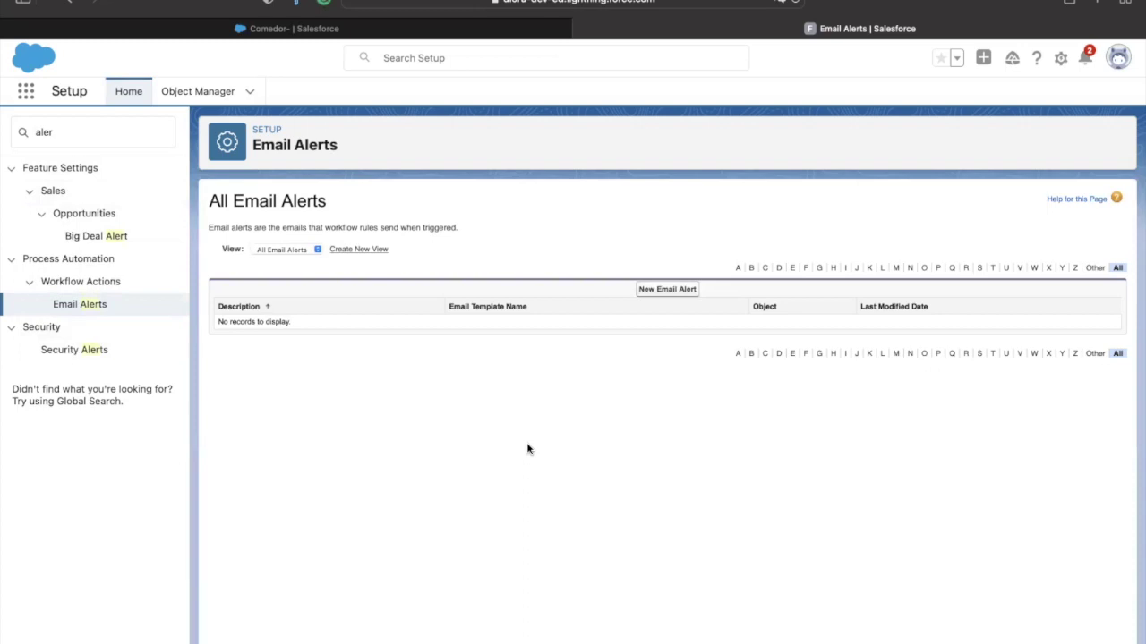
{"action": "left_click", "coordinate": [663, 292]}
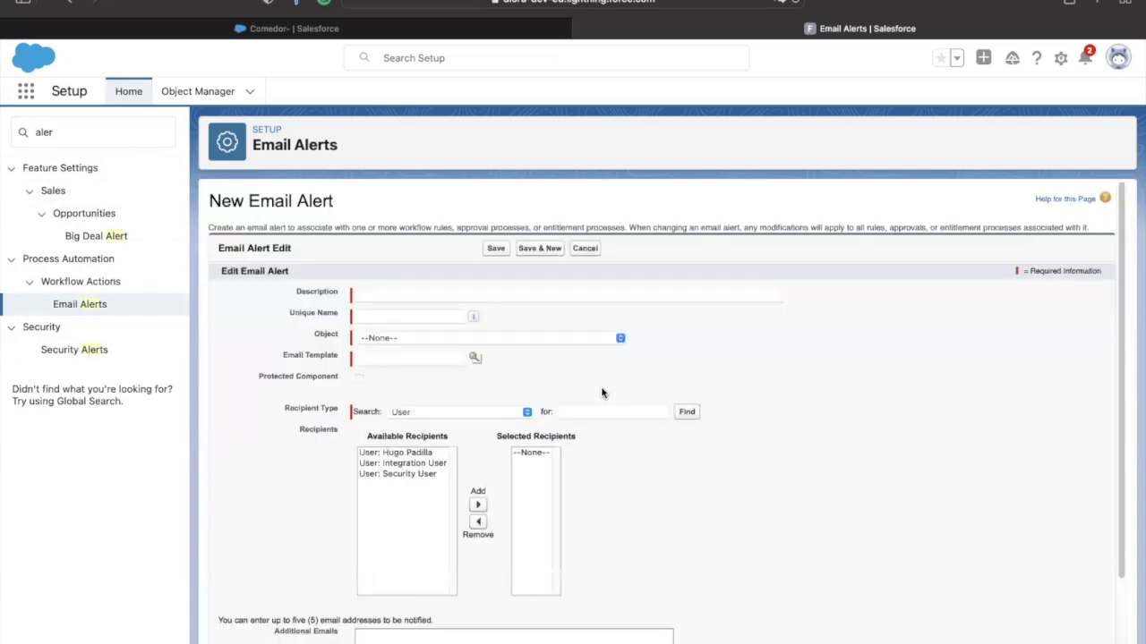
Describe the alert as "Nueva alerta para proveedor", let its unique name fill in, and set its object to Contact.
{"action": "left_click", "coordinate": [403, 295]}
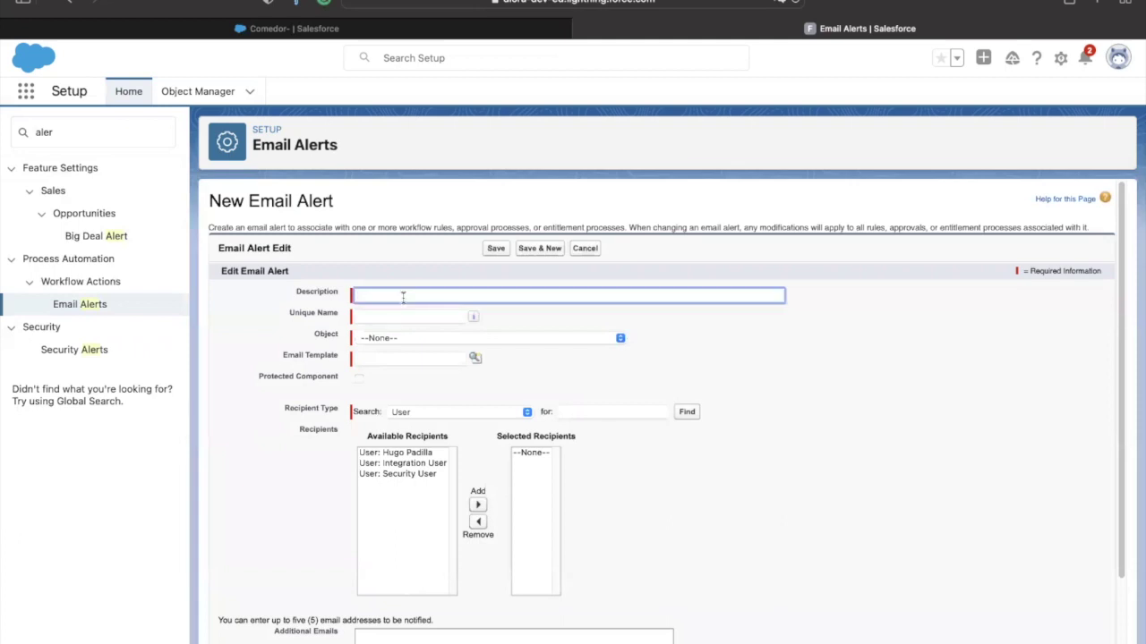
{"action": "type", "text": "Neav"}
{"action": "key", "text": "BackSpace"}
{"action": "key", "text": "BackSpace"}
{"action": "key", "text": "BackSpace"}
{"action": "type", "text": "Nueva alerta para proveedor"}
{"action": "left_click", "coordinate": [368, 319]}
{"action": "left_click", "coordinate": [417, 341]}
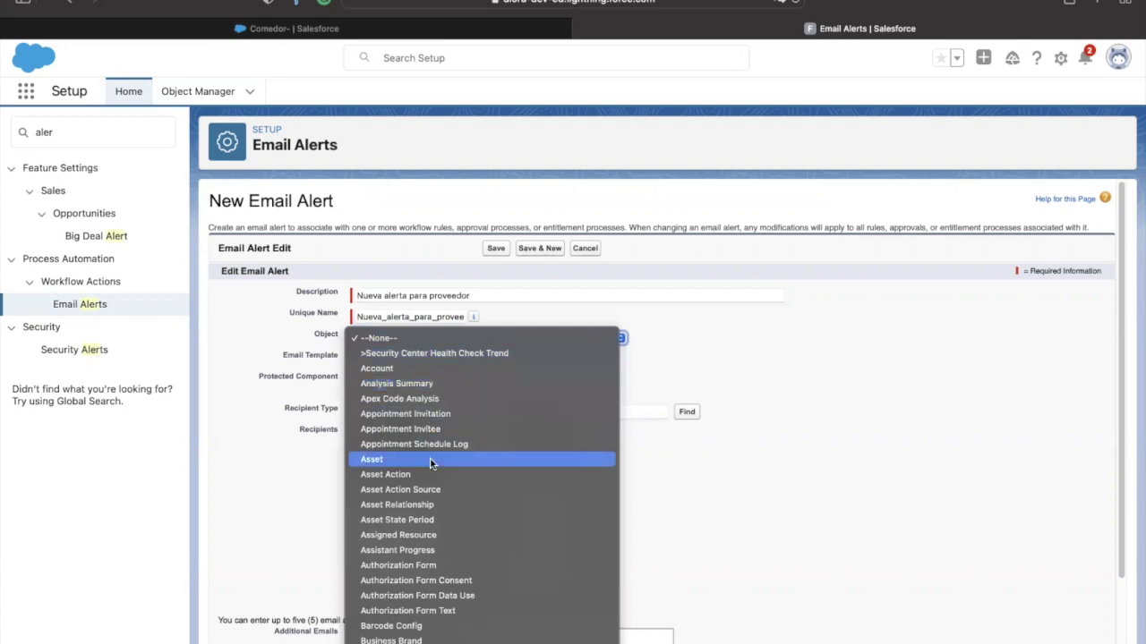
{"action": "scroll", "coordinate": [430, 461], "scroll_direction": "down", "scroll_amount": 5}
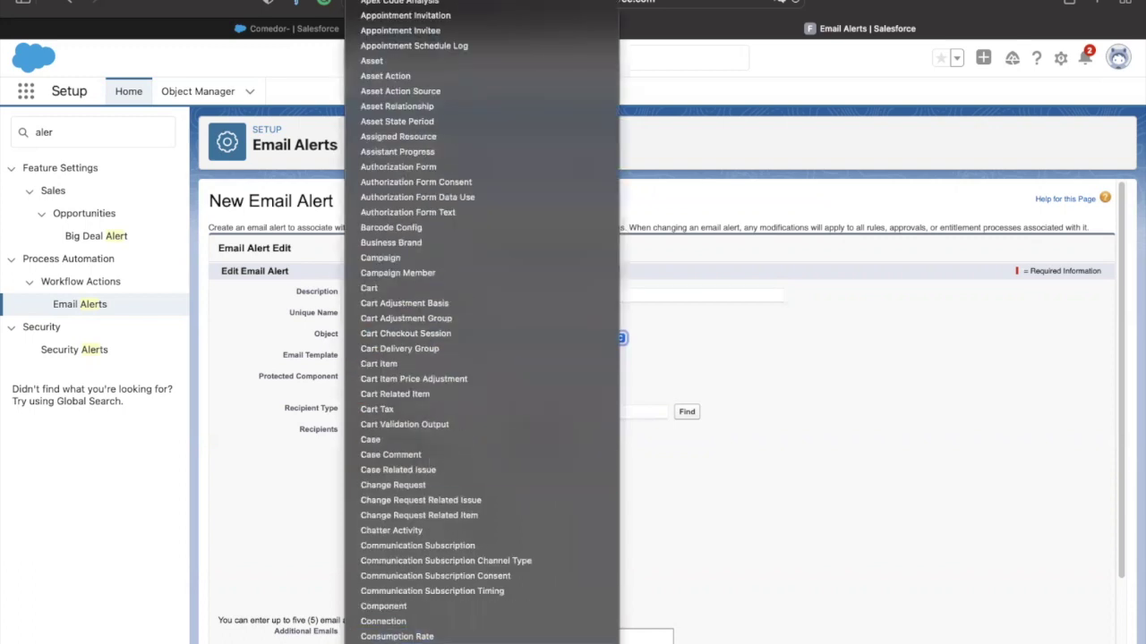
{"action": "left_click", "coordinate": [401, 337]}
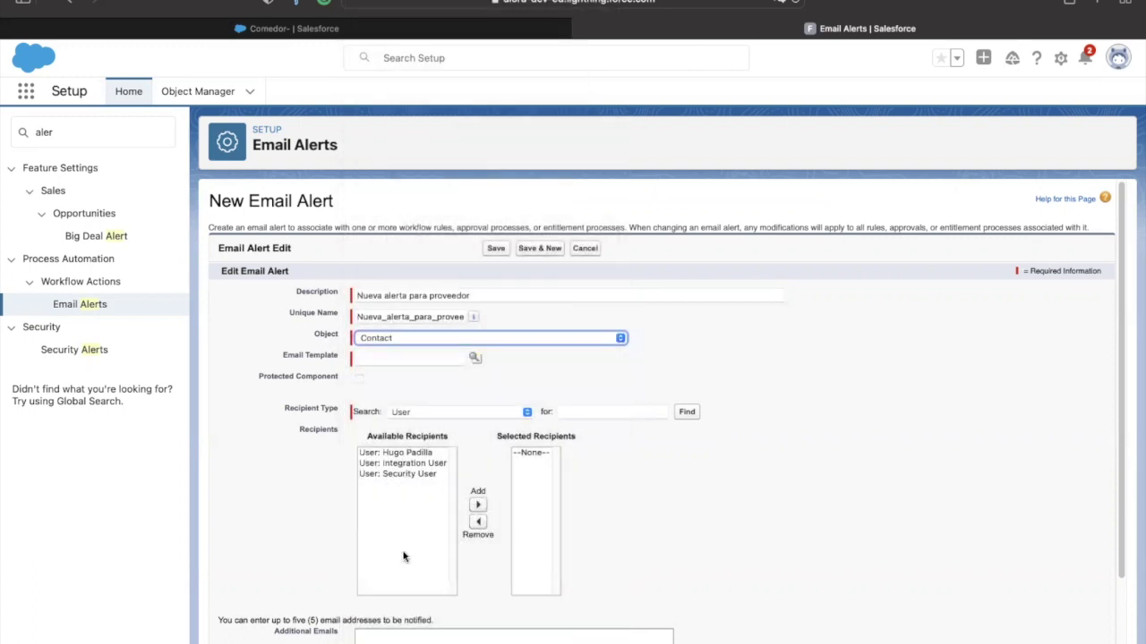
Look up and assign the Correo a Proveedor template as the alert's email template.
{"action": "left_click", "coordinate": [378, 364]}
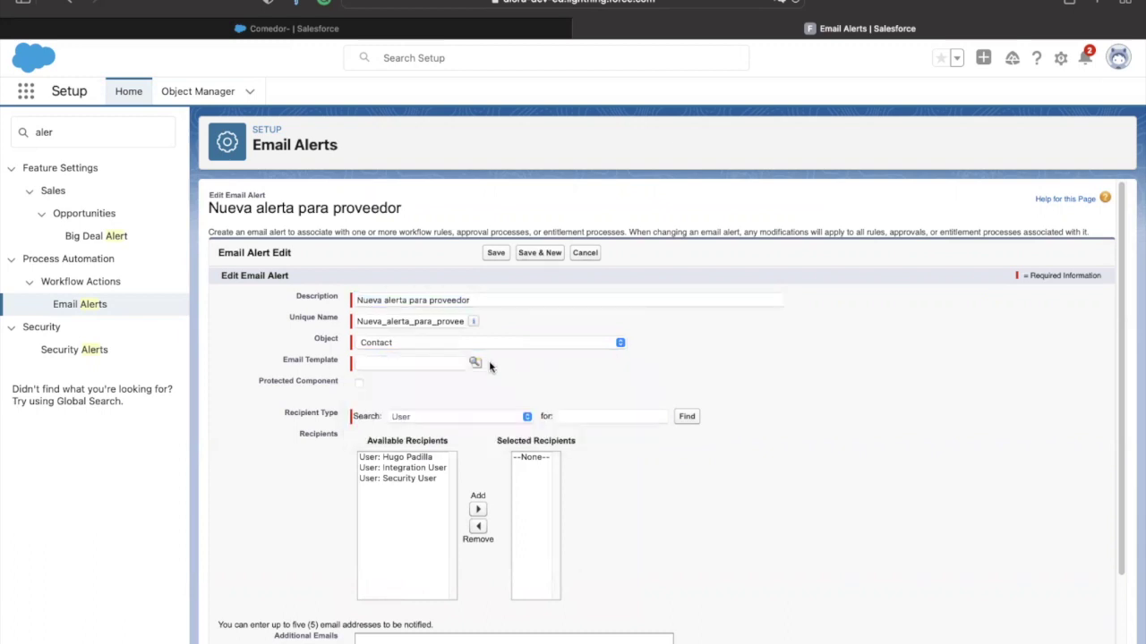
{"action": "left_click", "coordinate": [474, 363]}
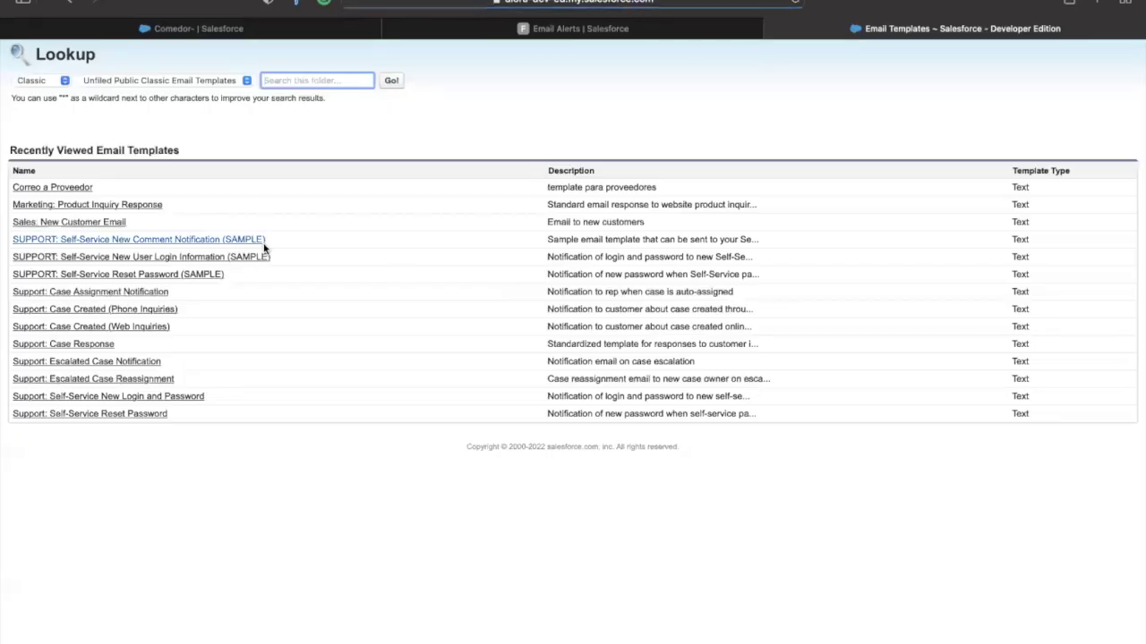
{"action": "left_click", "coordinate": [42, 188]}
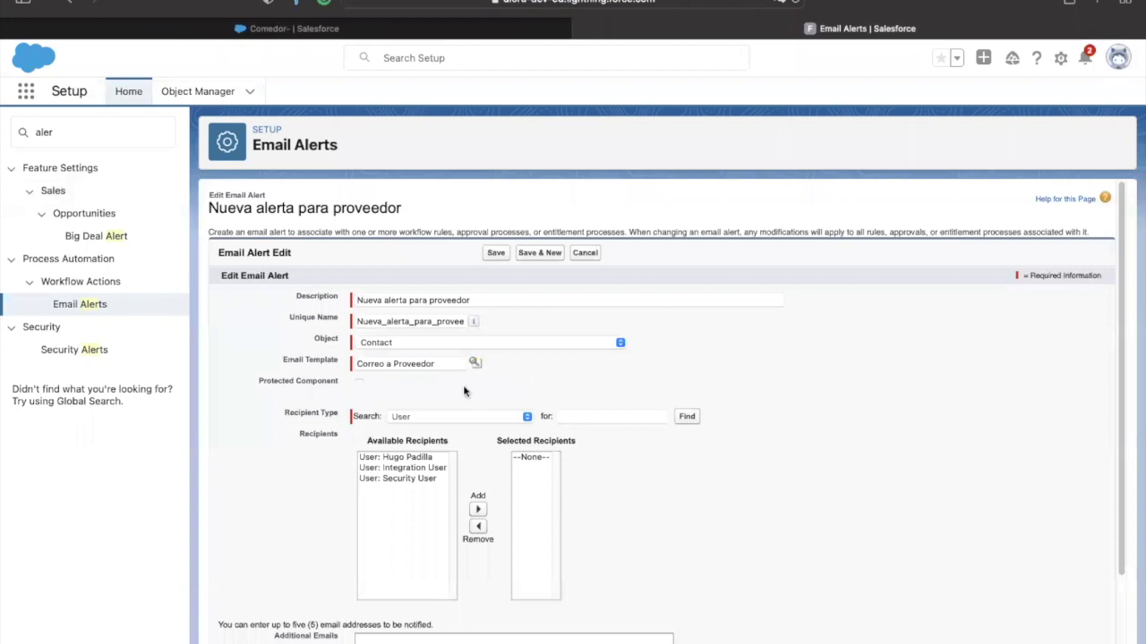
Look through the alert's recipient types and try Related Contact.
{"action": "scroll", "coordinate": [439, 385], "scroll_direction": "down", "scroll_amount": 2}
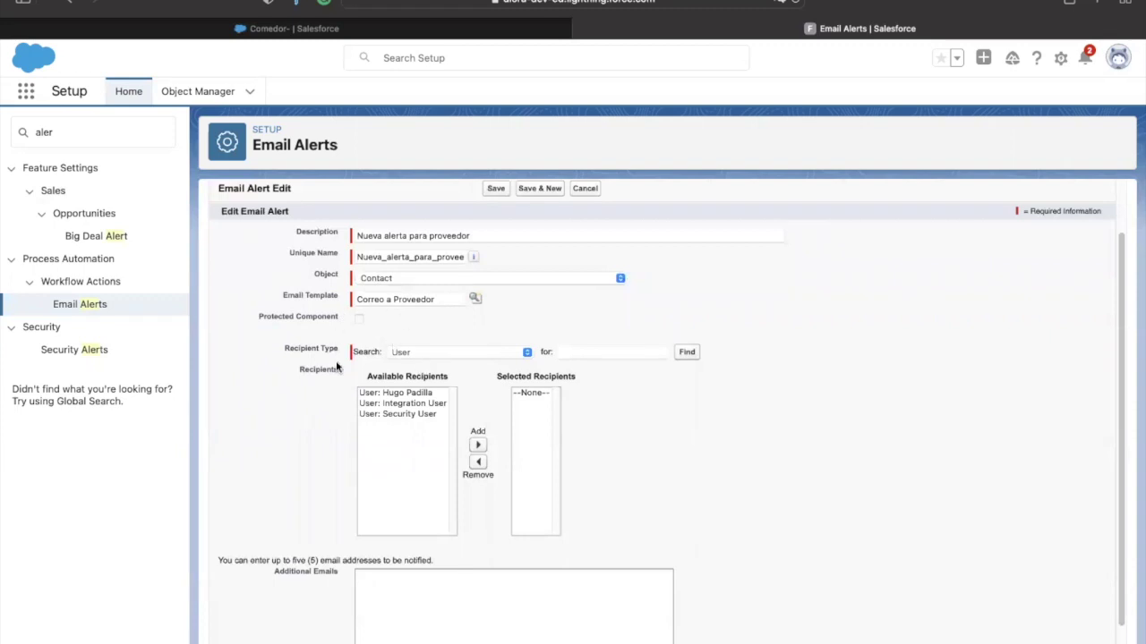
{"action": "left_click", "coordinate": [426, 353]}
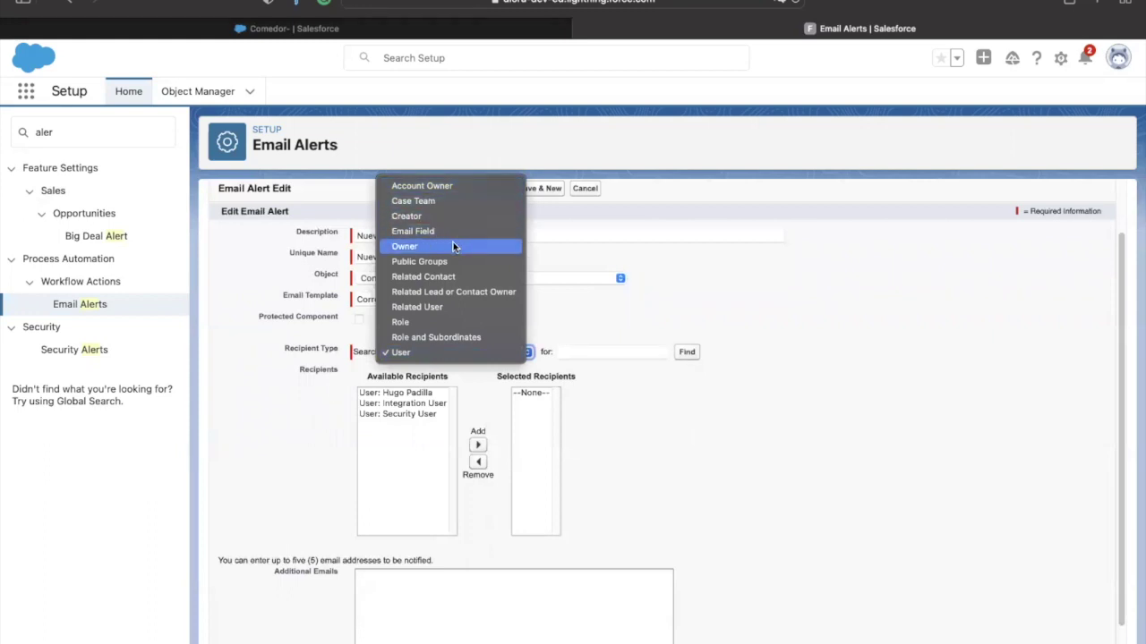
{"action": "left_click", "coordinate": [564, 321]}
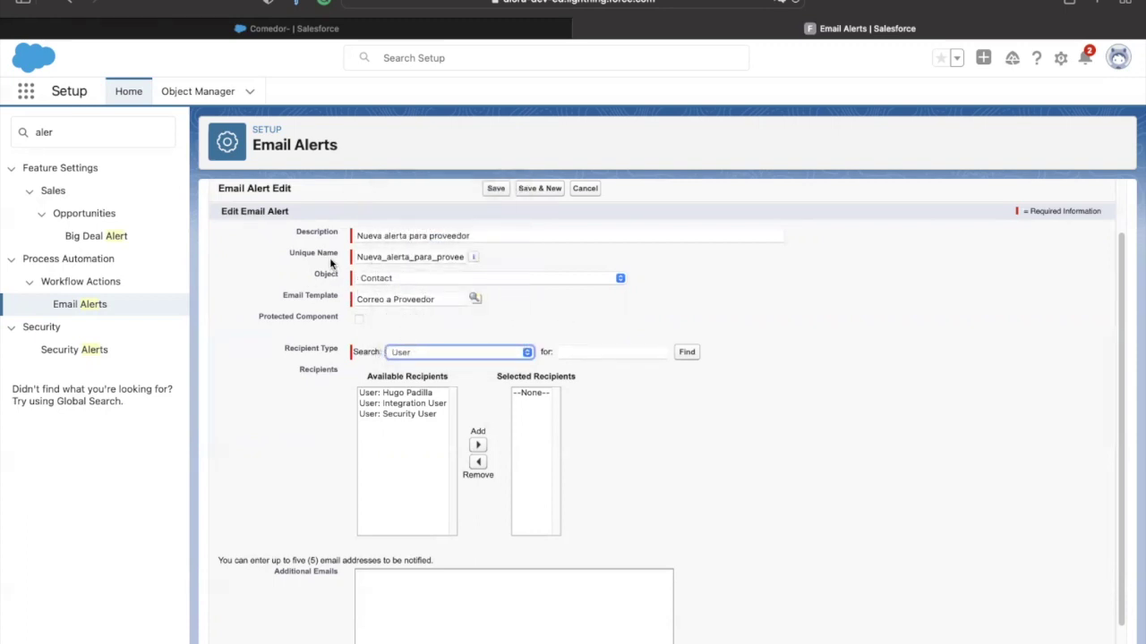
{"action": "left_click", "coordinate": [447, 352]}
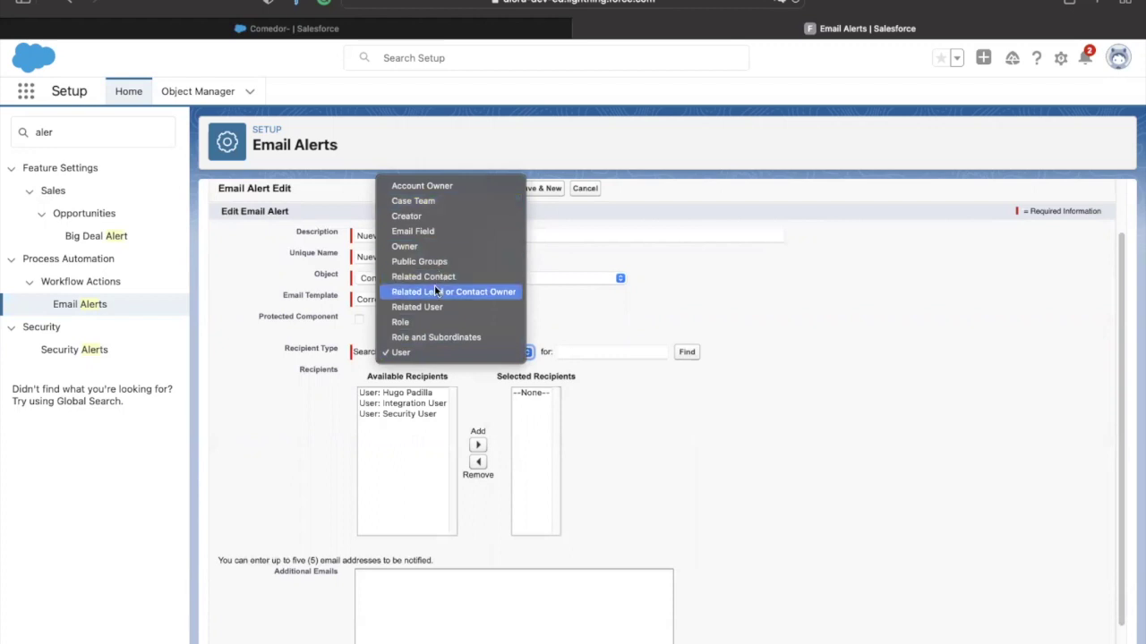
{"action": "left_click", "coordinate": [457, 276]}
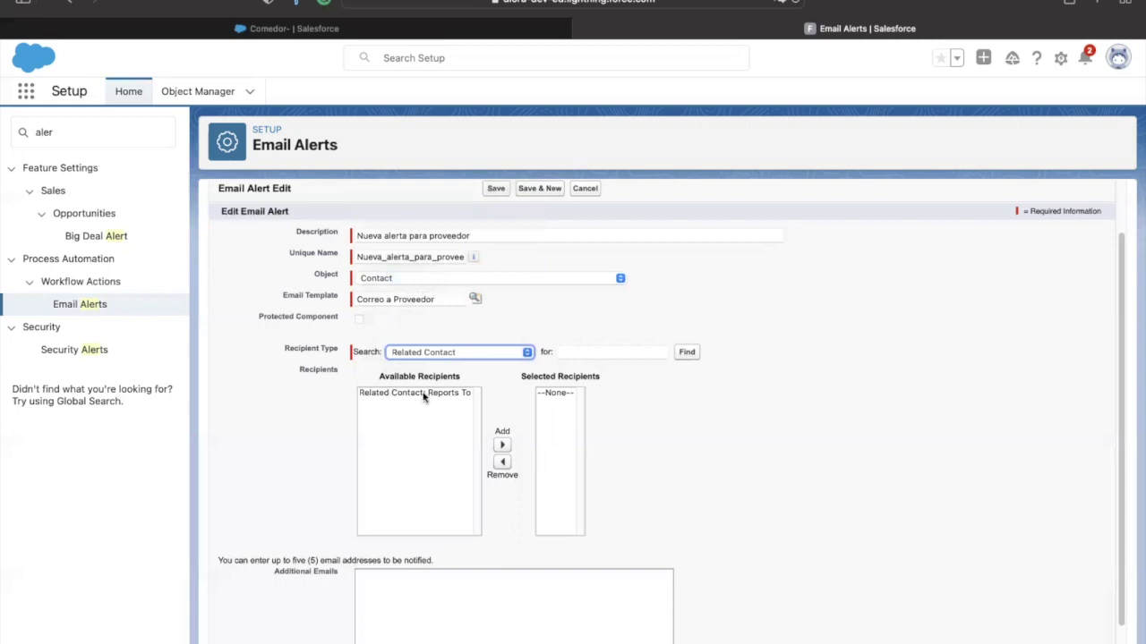
Set the recipient type to Email Field and add Email Field: Email to the alert's selected recipients.
{"action": "left_click", "coordinate": [488, 354]}
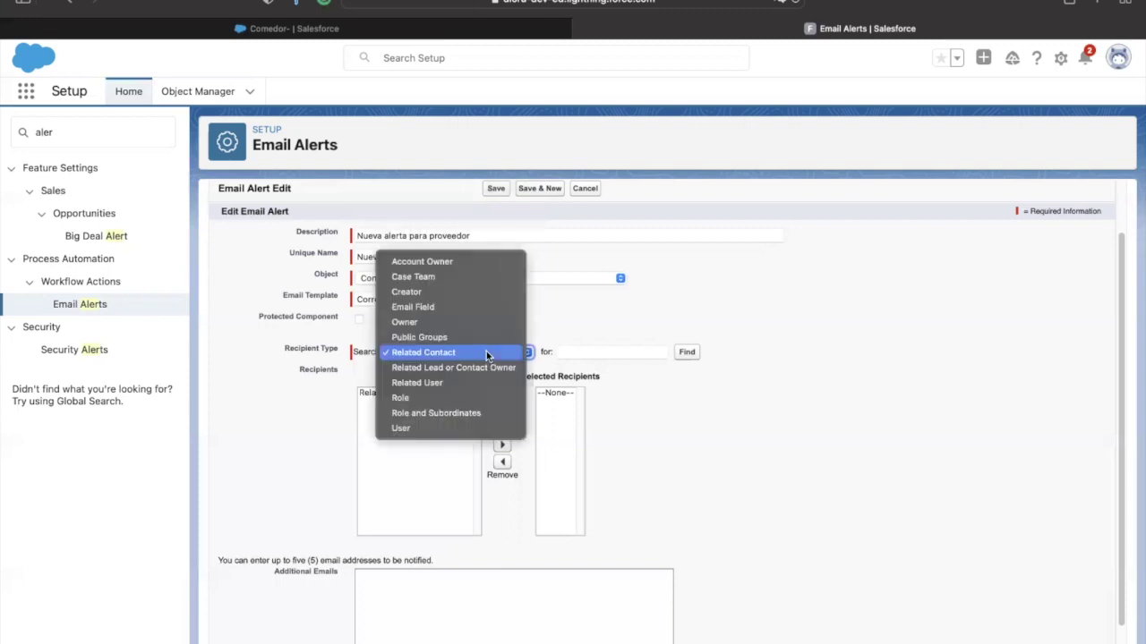
{"action": "left_click", "coordinate": [467, 307]}
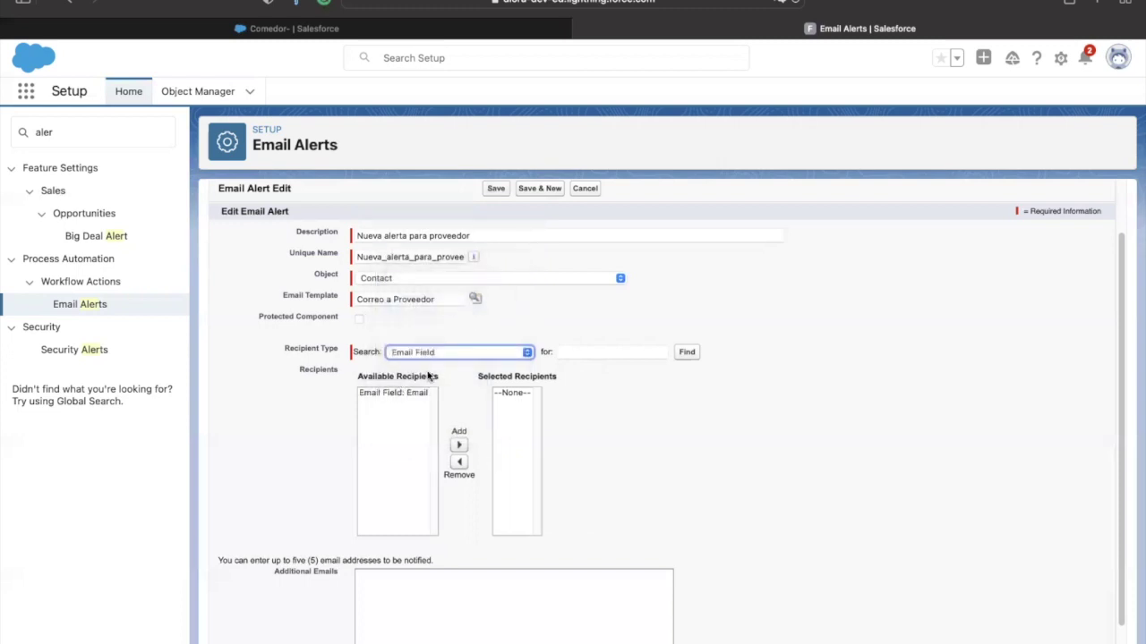
{"action": "left_click", "coordinate": [387, 394]}
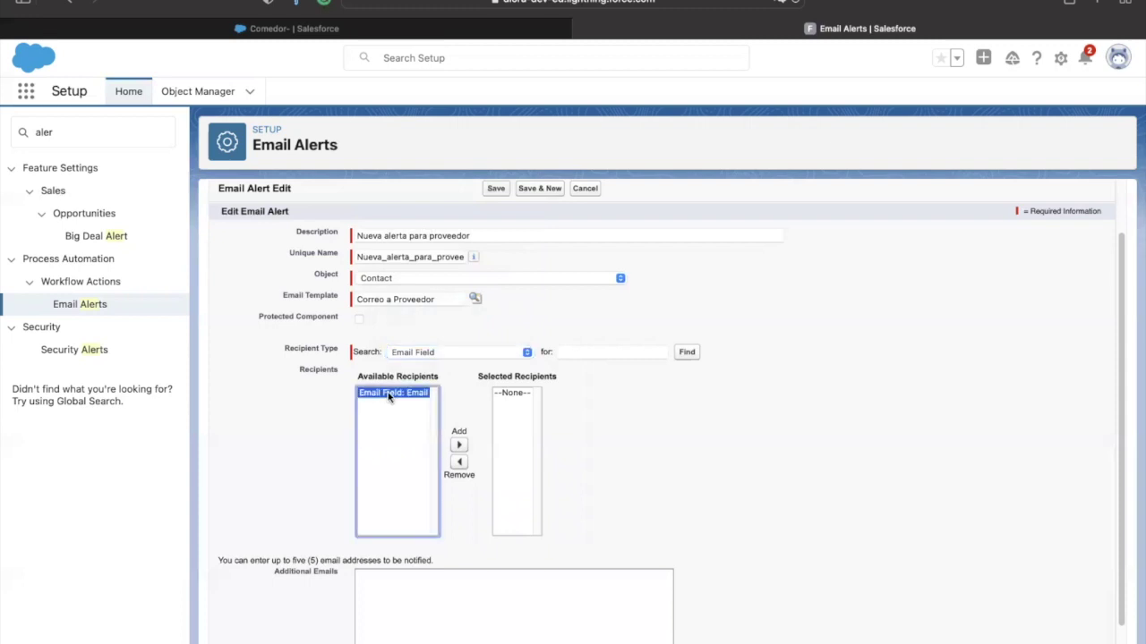
{"action": "left_click", "coordinate": [458, 445]}
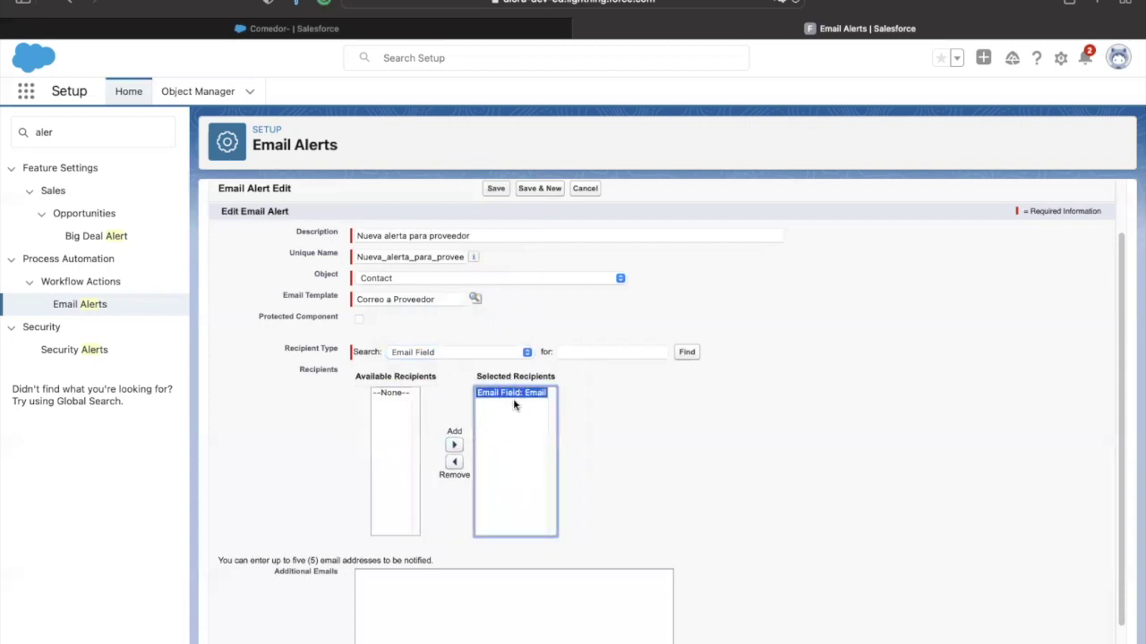
{"action": "scroll", "coordinate": [603, 474], "scroll_direction": "down", "scroll_amount": 2}
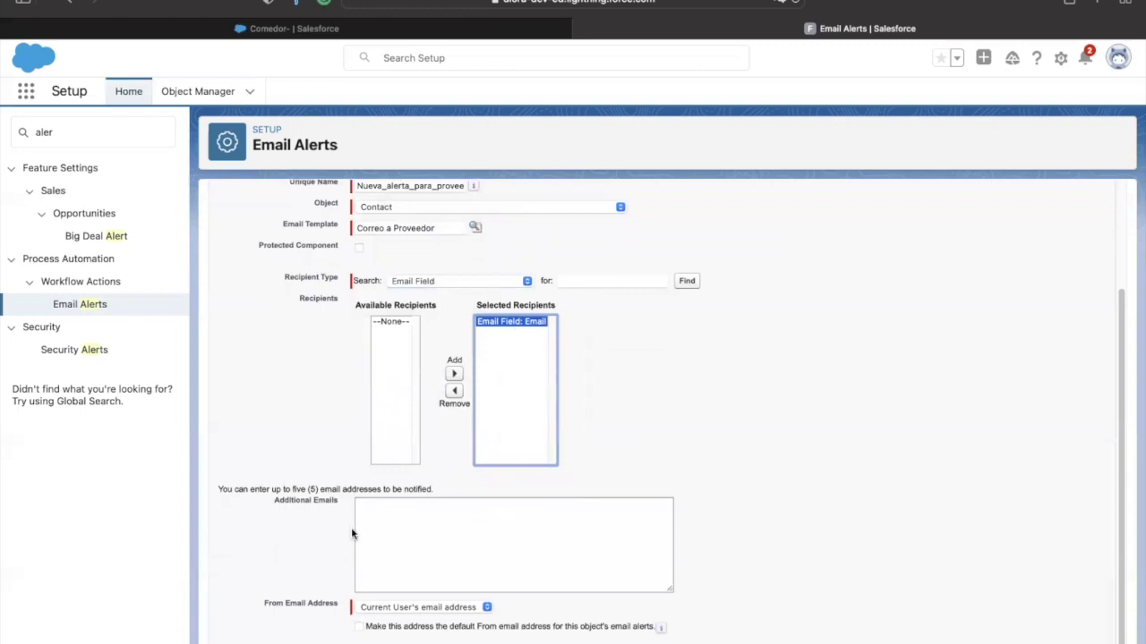
{"action": "left_click", "coordinate": [380, 528]}
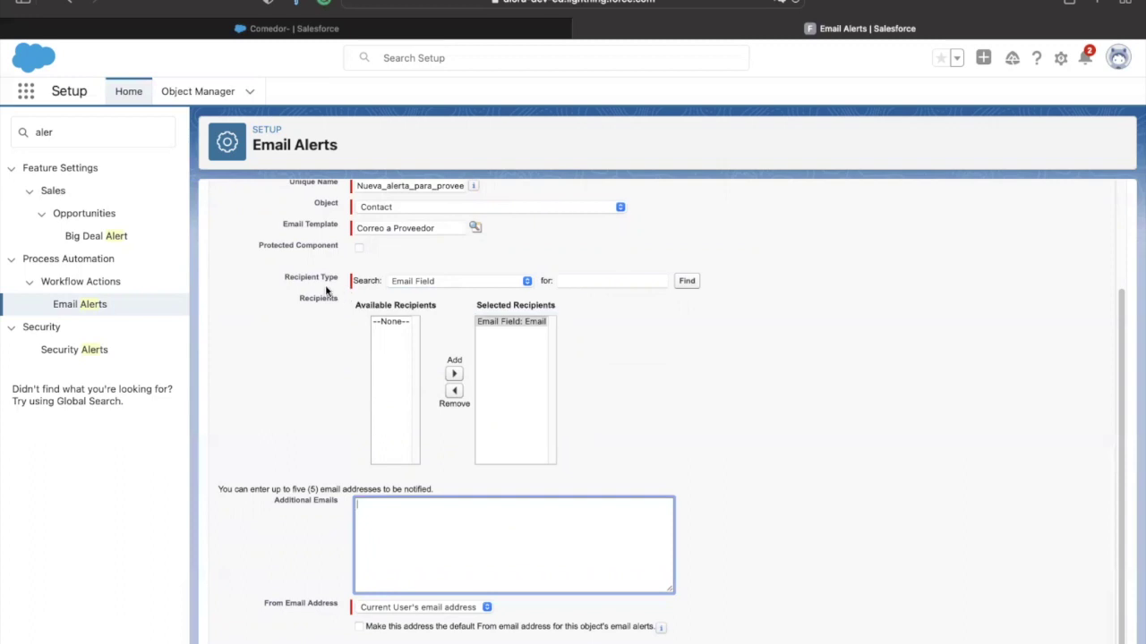
Switch to the Sales app's contacts list and open the contact whose account is Sala de 4 personas.
{"action": "left_click", "coordinate": [270, 30]}
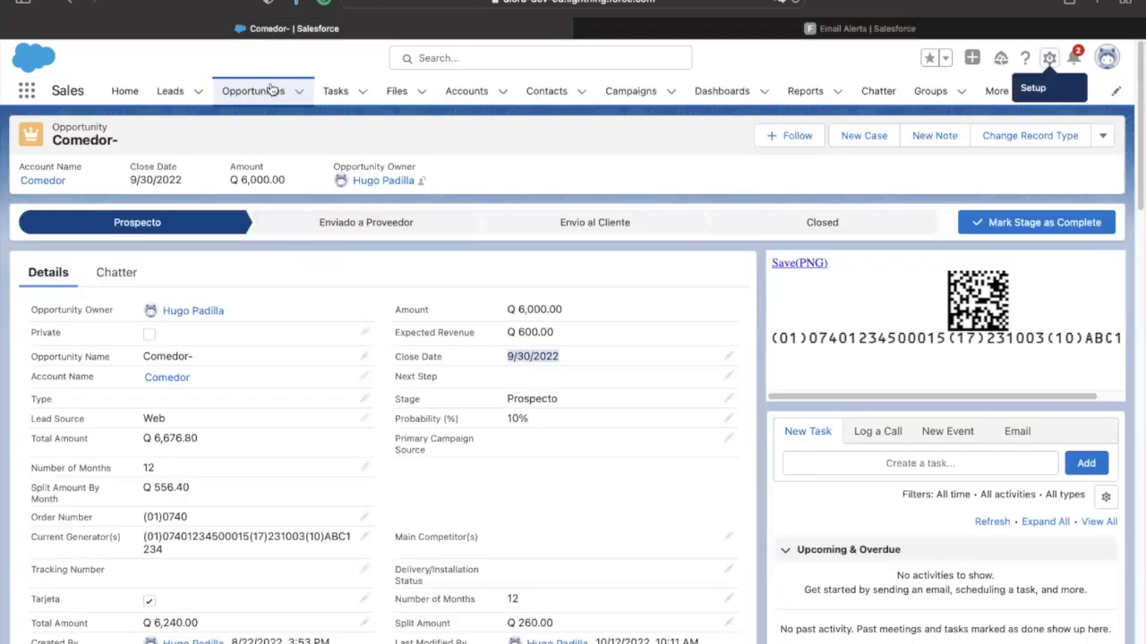
{"action": "left_click", "coordinate": [548, 91]}
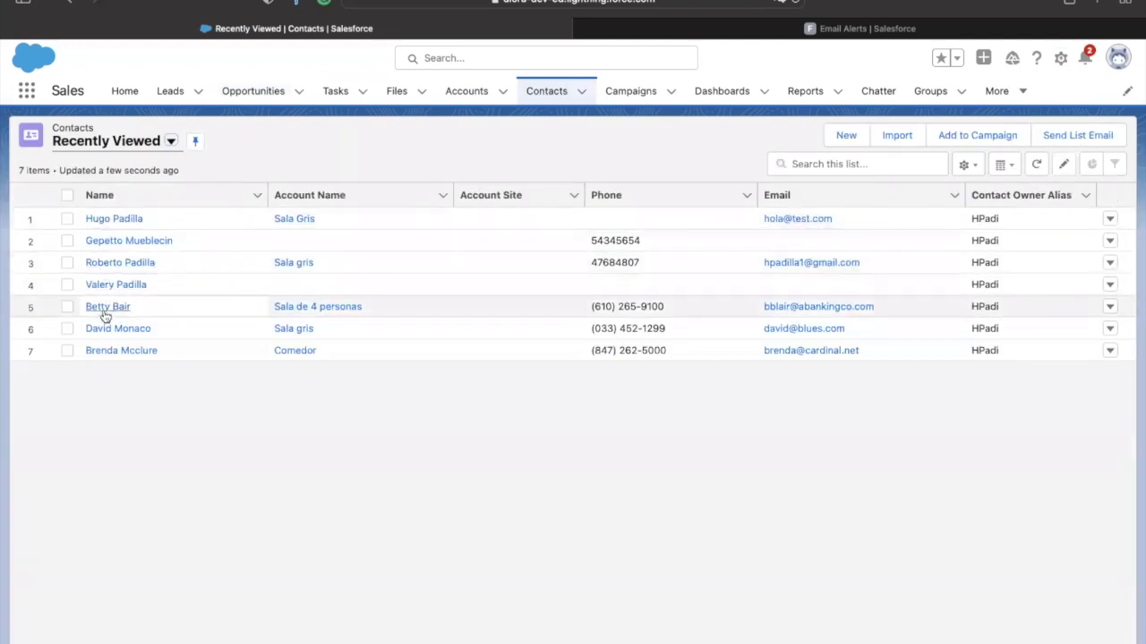
{"action": "left_click", "coordinate": [111, 307]}
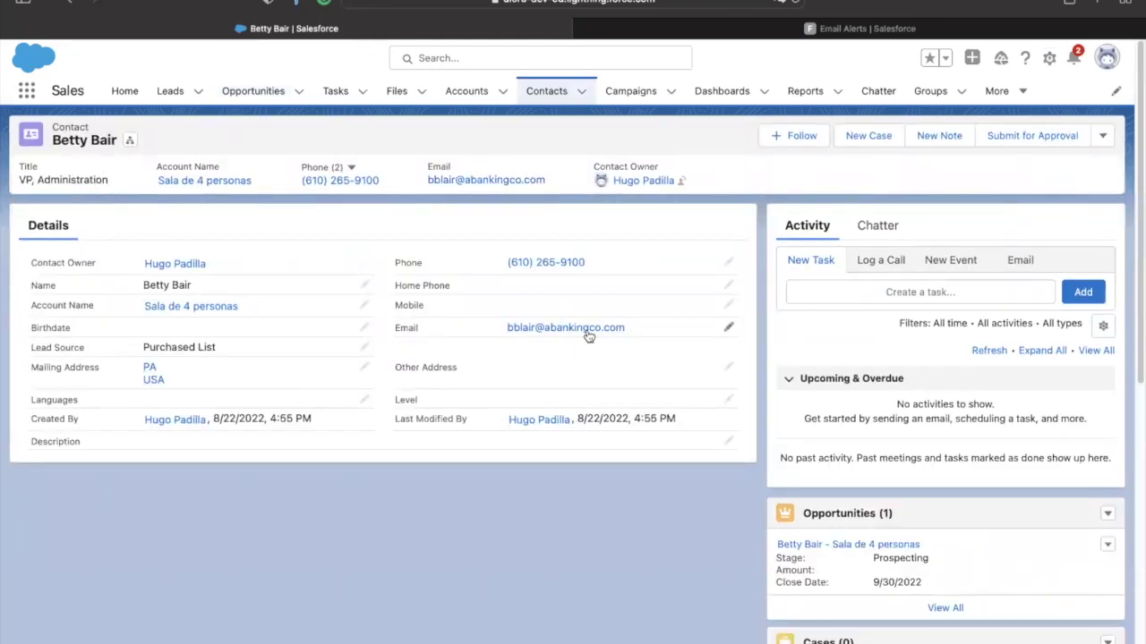
Replace the contact's email with an address for receiving the alert and save the record.
{"action": "left_click", "coordinate": [728, 327]}
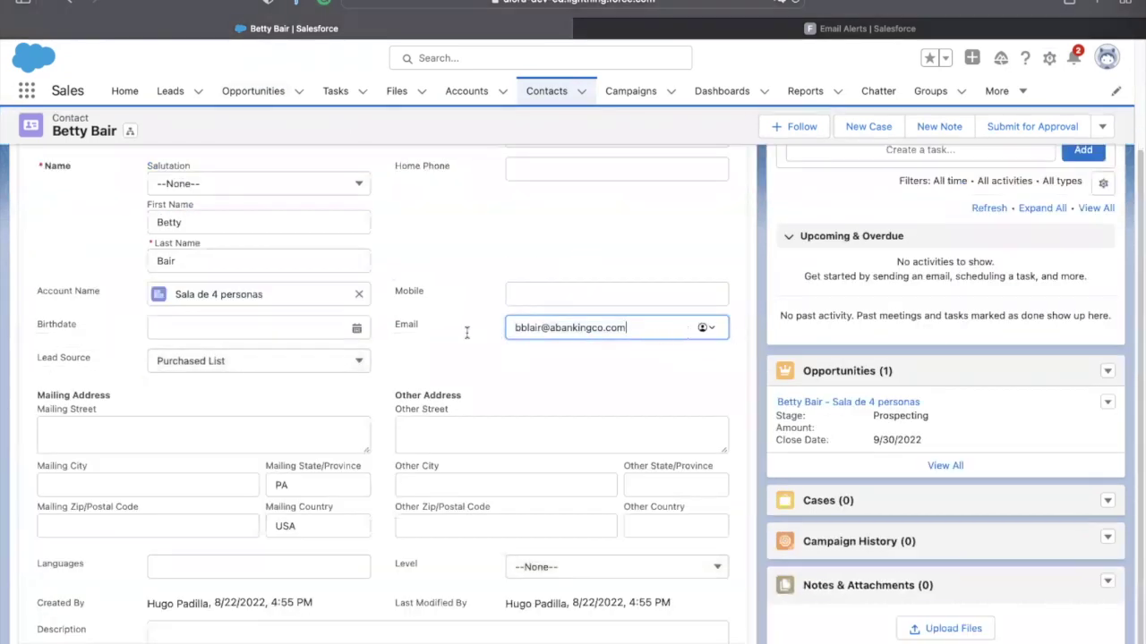
{"action": "left_click_drag", "start_coordinate": [628, 328], "coordinate": [515, 327]}
{"action": "key", "text": "BackSpace"}
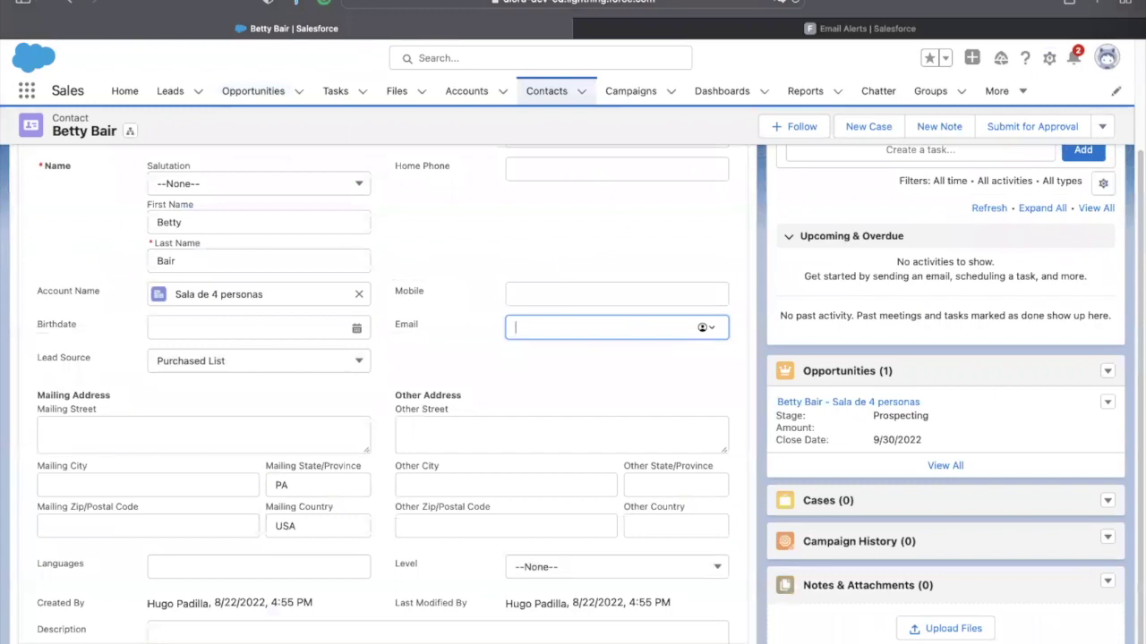
{"action": "left_click", "coordinate": [701, 329]}
{"action": "left_click", "coordinate": [626, 381]}
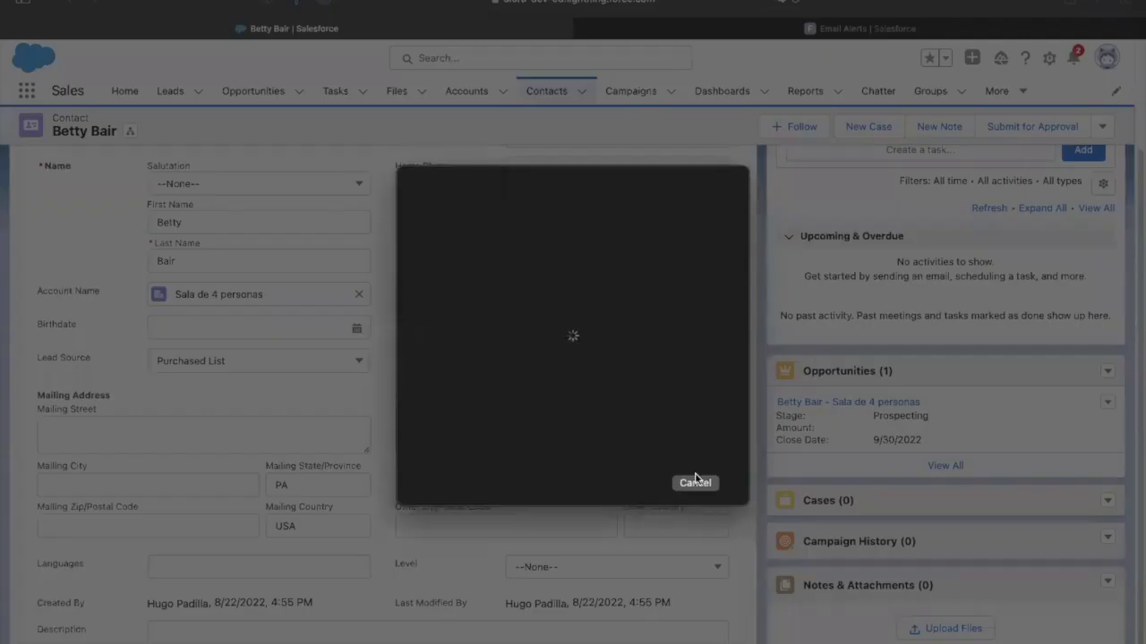
{"action": "left_click", "coordinate": [695, 483]}
{"action": "left_click", "coordinate": [565, 359]}
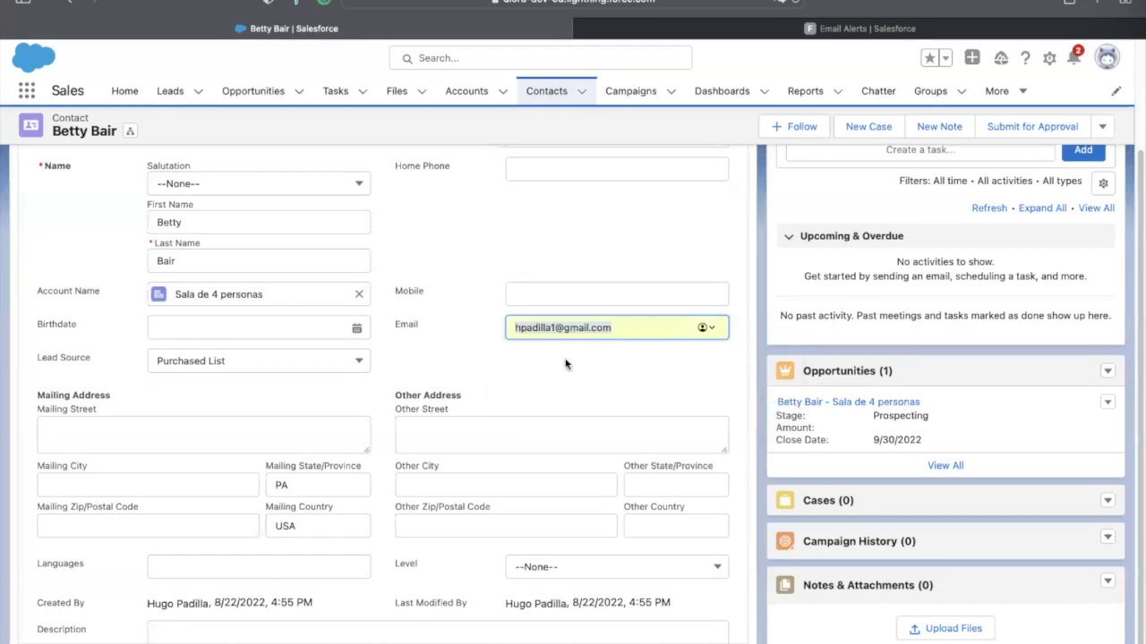
{"action": "key", "text": "Return"}
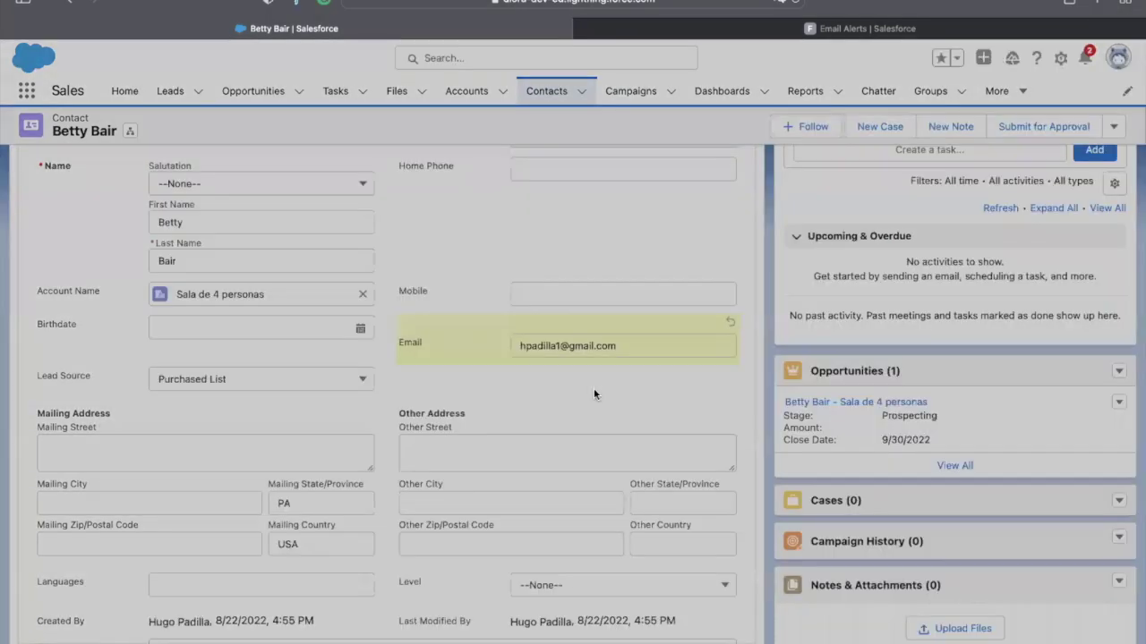
{"action": "scroll", "coordinate": [363, 392], "scroll_direction": "down", "scroll_amount": 1}
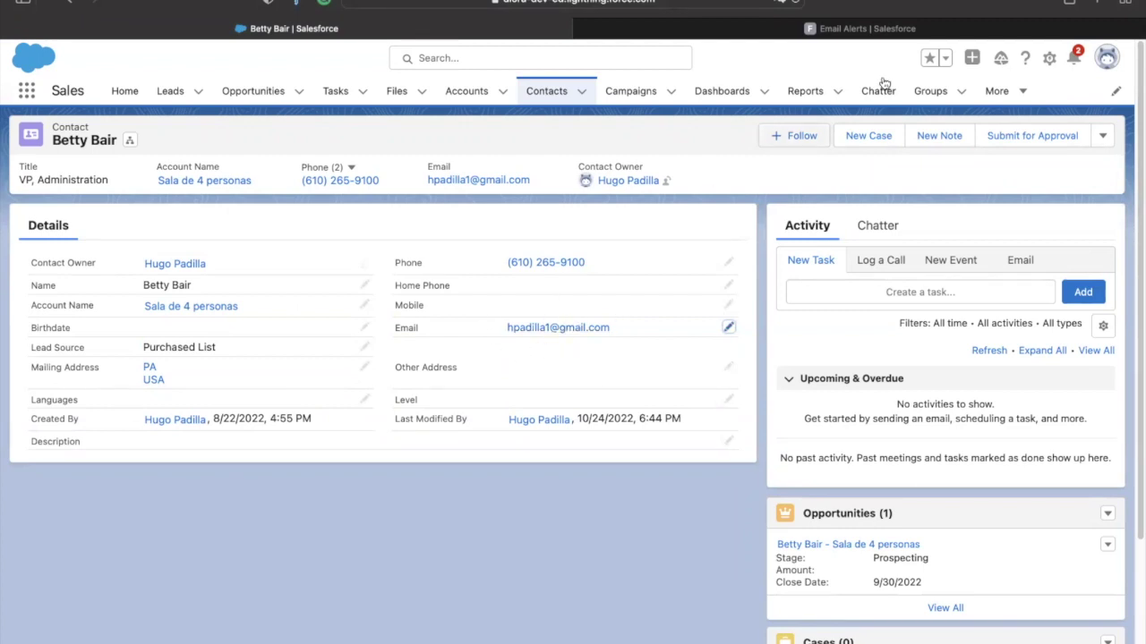
Return to the email alert, look at the recipients available under User, and restore the recipient type to Email Field.
{"action": "left_click", "coordinate": [883, 28]}
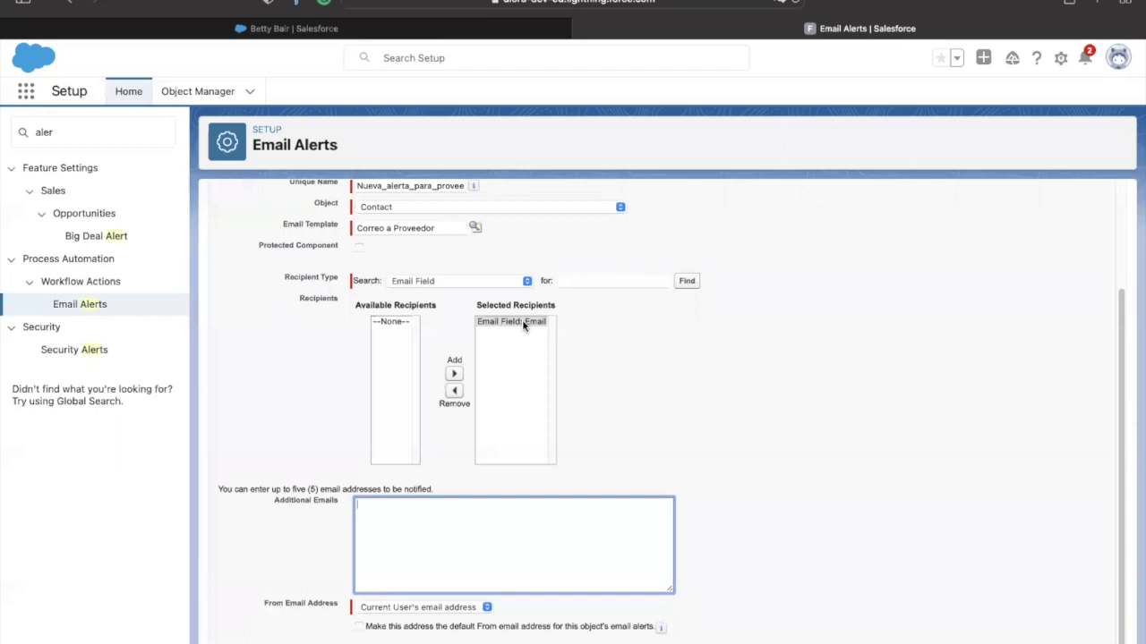
{"action": "left_click", "coordinate": [527, 282]}
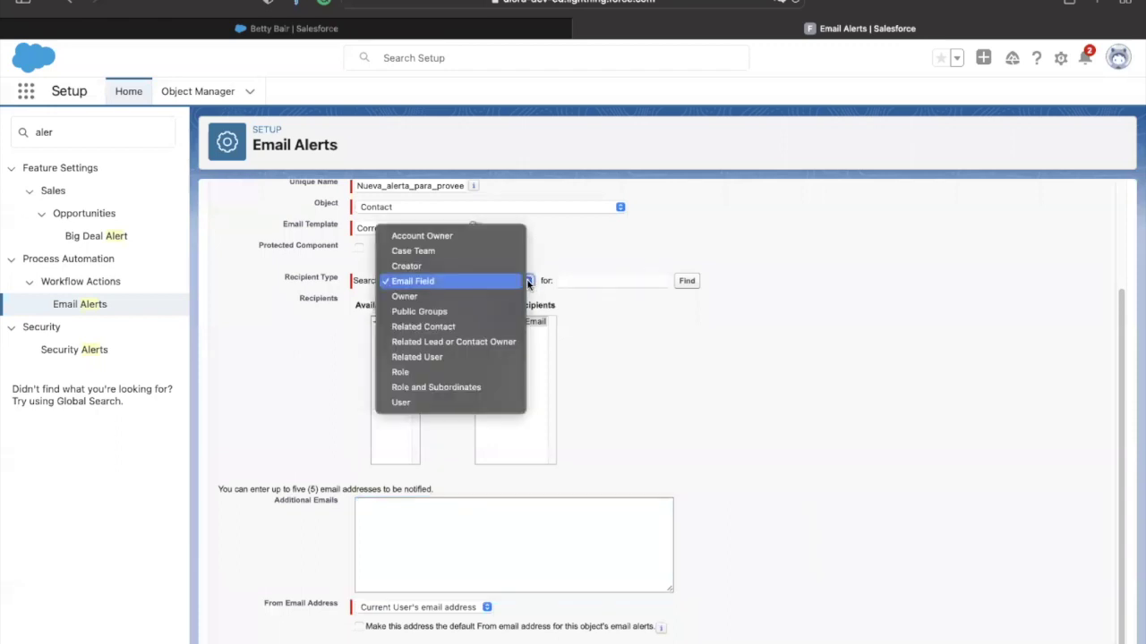
{"action": "left_click", "coordinate": [436, 399]}
{"action": "left_click", "coordinate": [396, 321]}
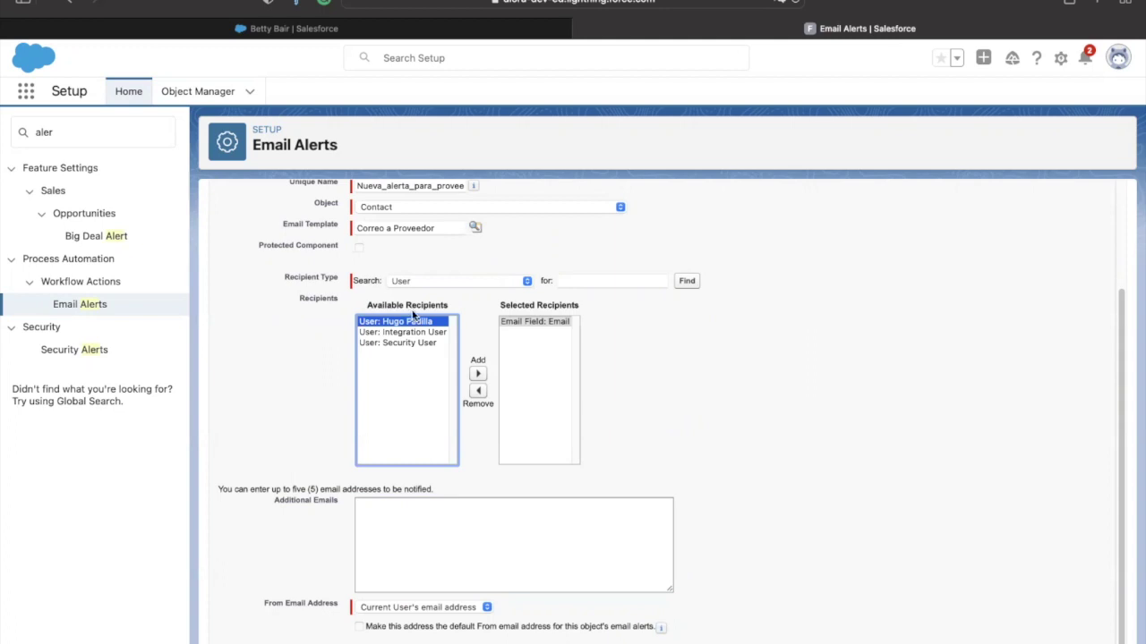
{"action": "left_click", "coordinate": [513, 283]}
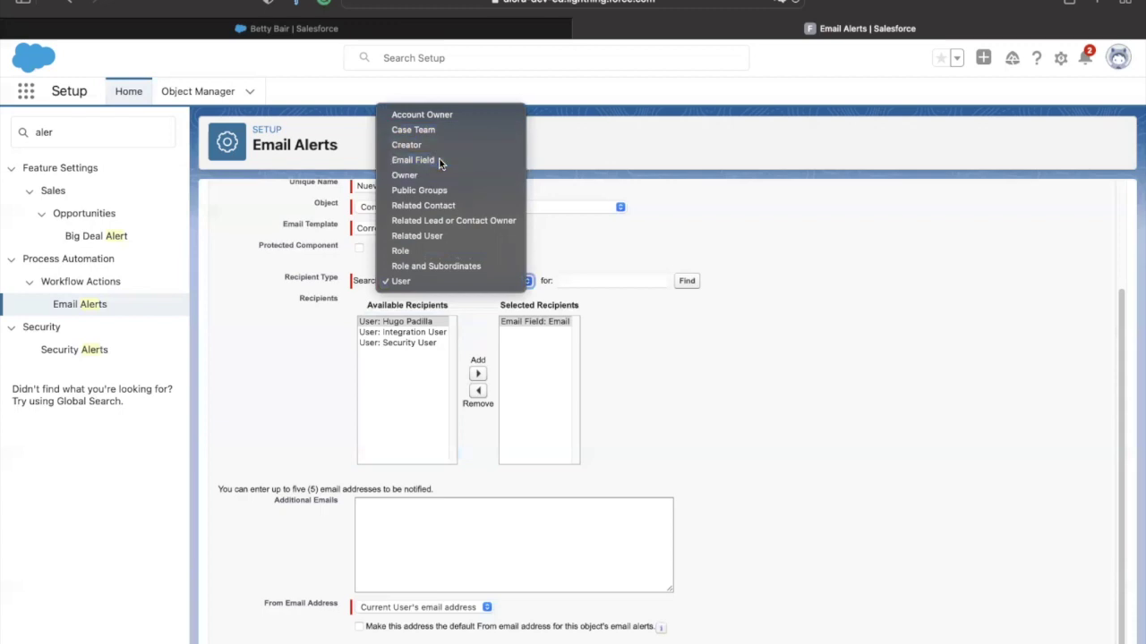
{"action": "left_click", "coordinate": [413, 160]}
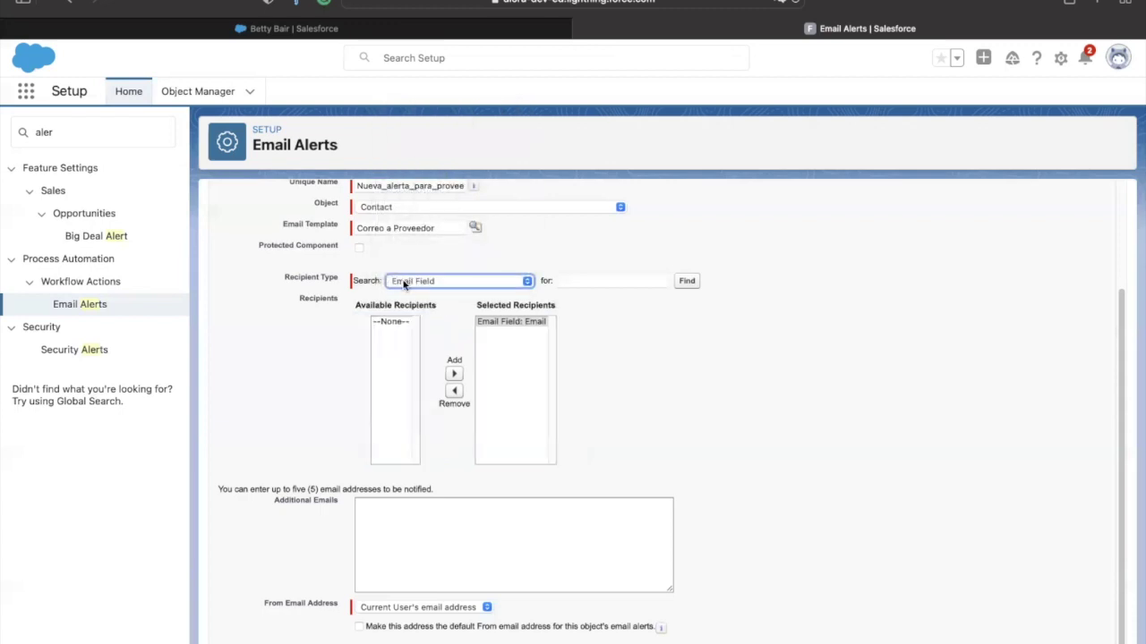
{"action": "scroll", "coordinate": [421, 296], "scroll_direction": "up", "scroll_amount": 1}
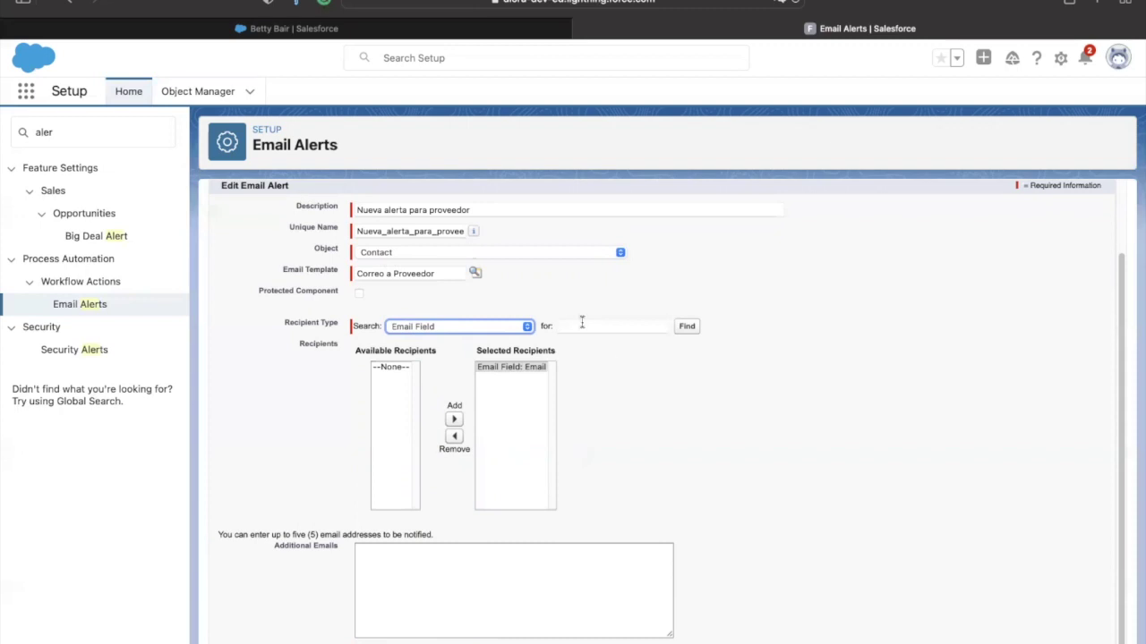
{"action": "scroll", "coordinate": [659, 441], "scroll_direction": "up", "scroll_amount": 3}
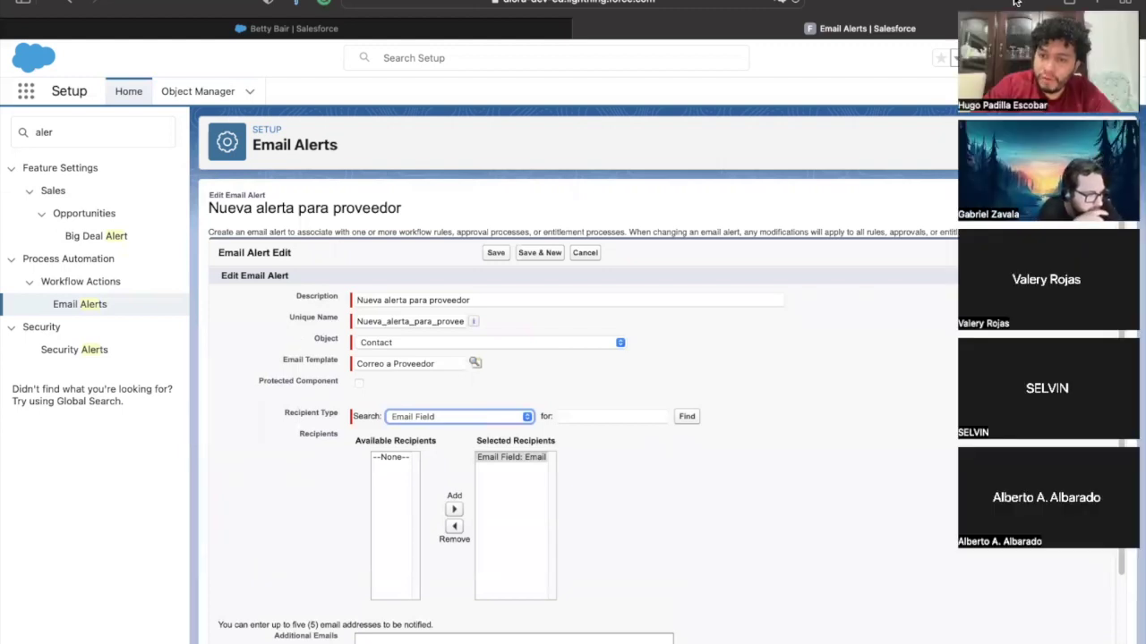
{"action": "scroll", "coordinate": [1048, 278], "scroll_direction": "down", "scroll_amount": 2}
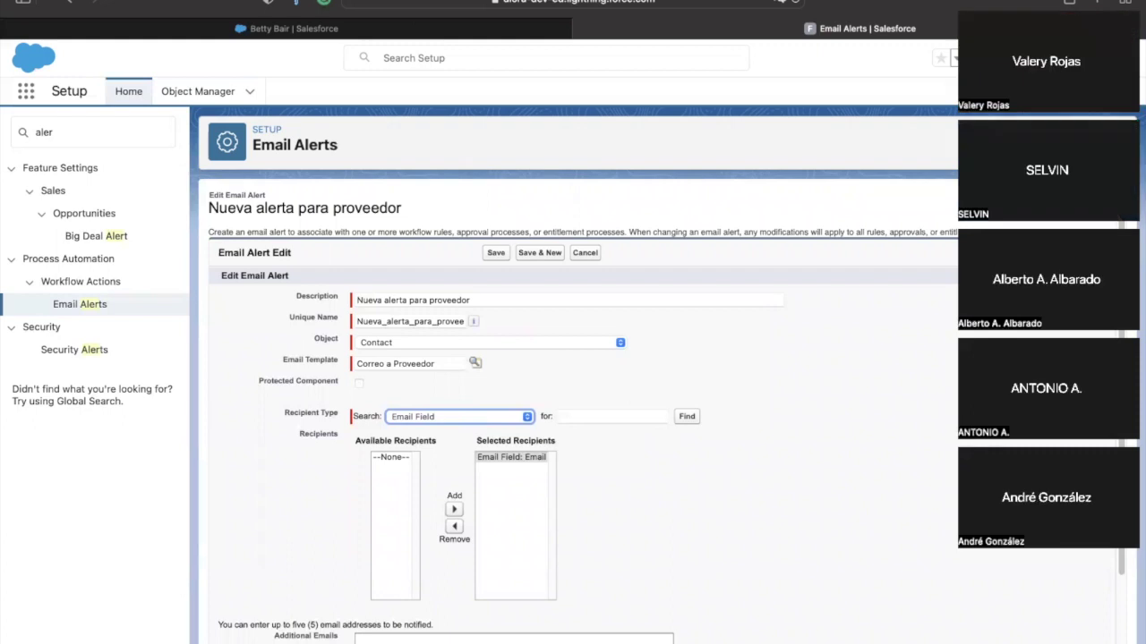
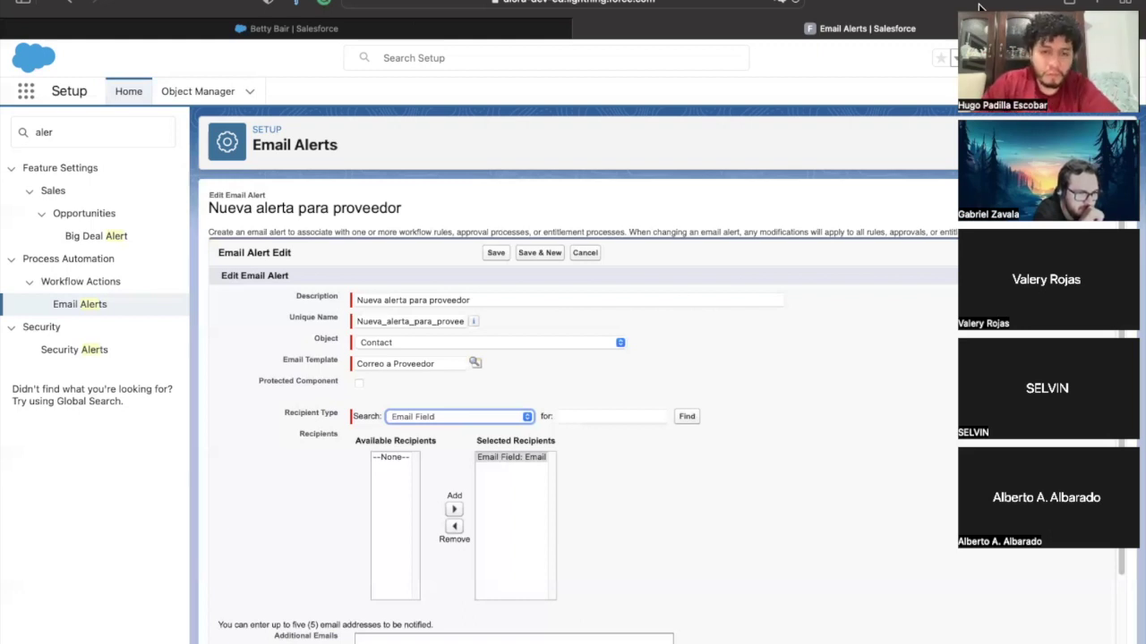
{"action": "left_click", "coordinate": [805, 499]}
{"action": "scroll", "coordinate": [806, 498], "scroll_direction": "down", "scroll_amount": 2}
{"action": "scroll", "coordinate": [807, 504], "scroll_direction": "down", "scroll_amount": 1}
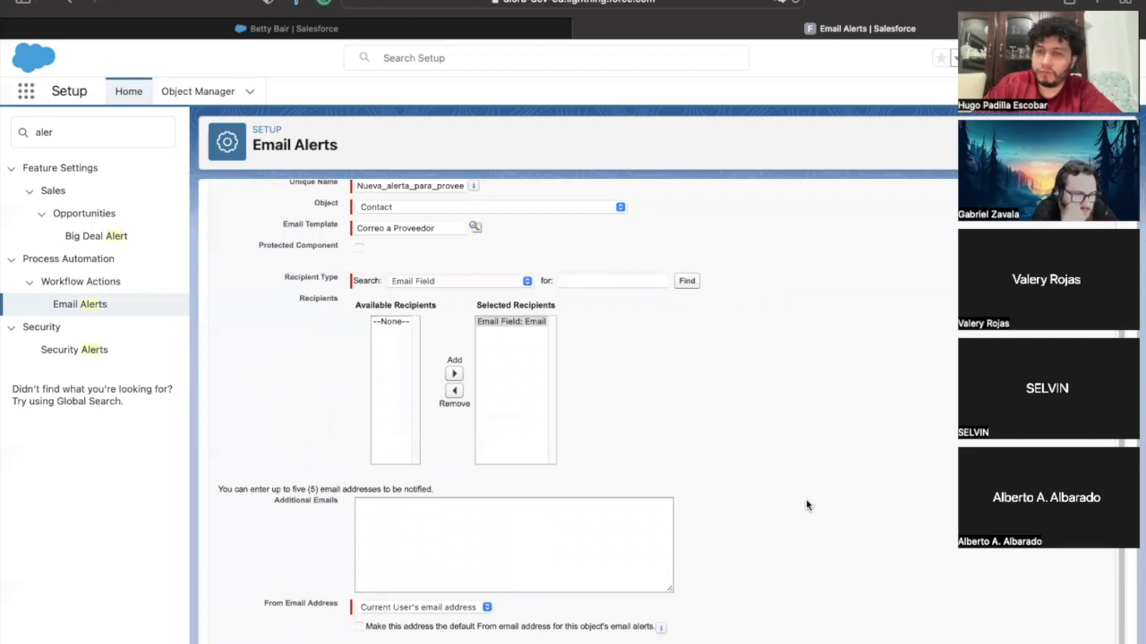
Look at the recipients offered under User and Public Groups, and return the recipient type to Email Field.
{"action": "left_click", "coordinate": [491, 283]}
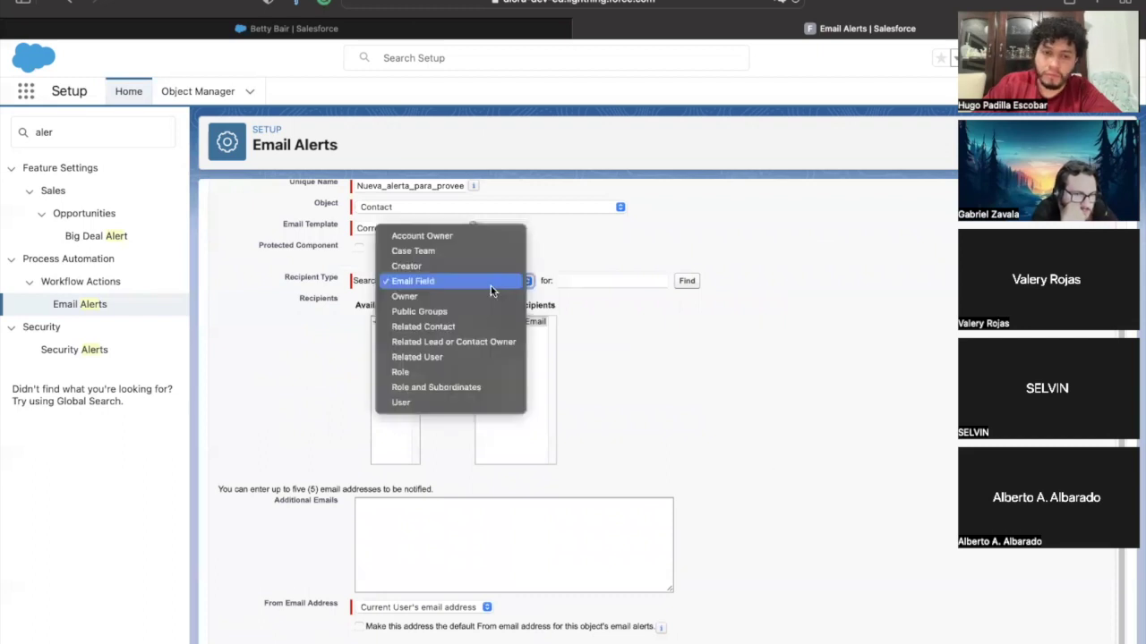
{"action": "left_click", "coordinate": [421, 402]}
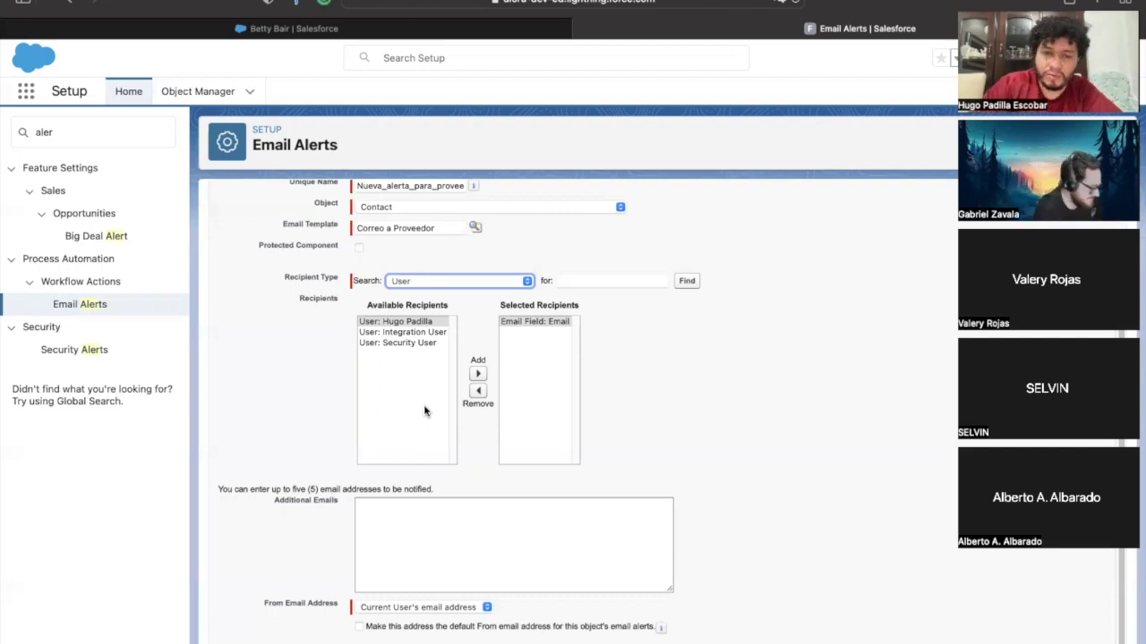
{"action": "left_click", "coordinate": [496, 283]}
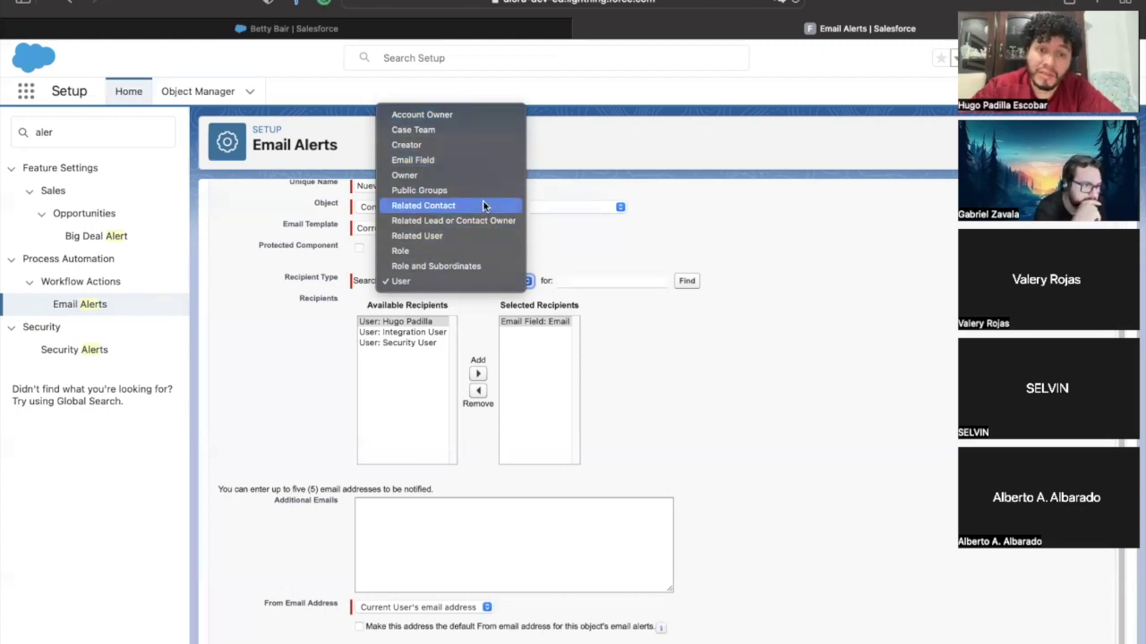
{"action": "left_click", "coordinate": [408, 190]}
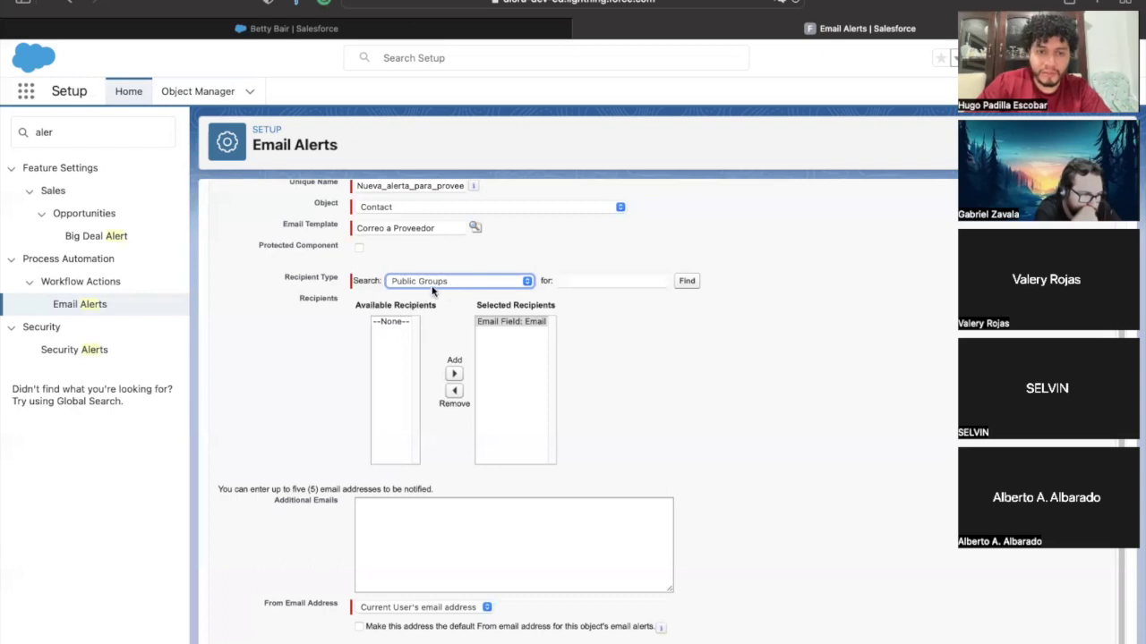
{"action": "left_click", "coordinate": [450, 283]}
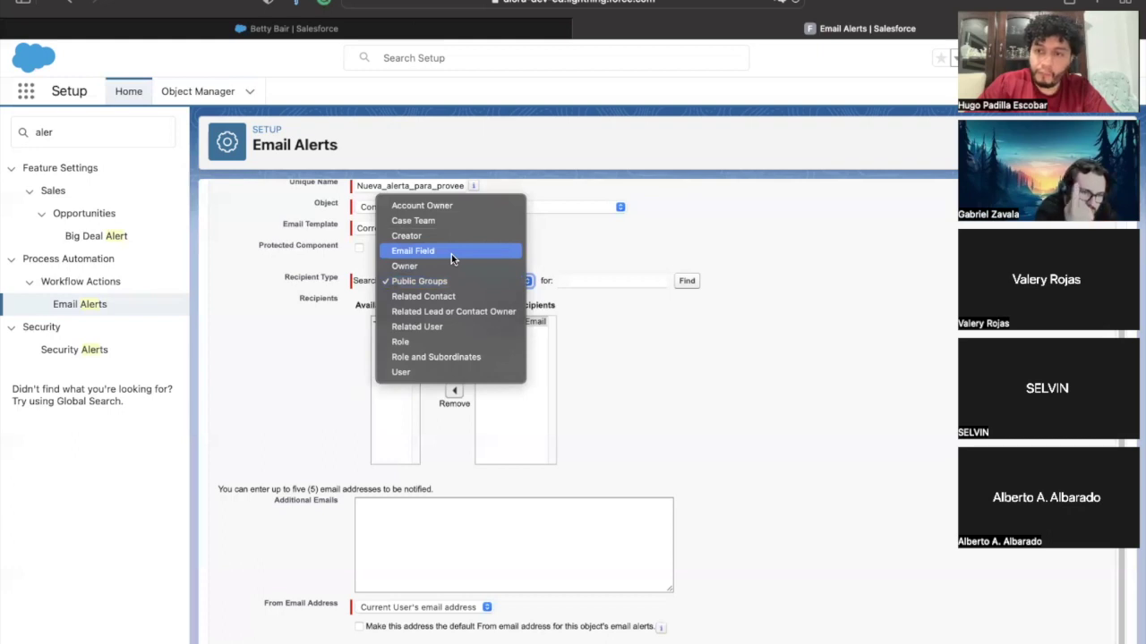
{"action": "left_click", "coordinate": [451, 254]}
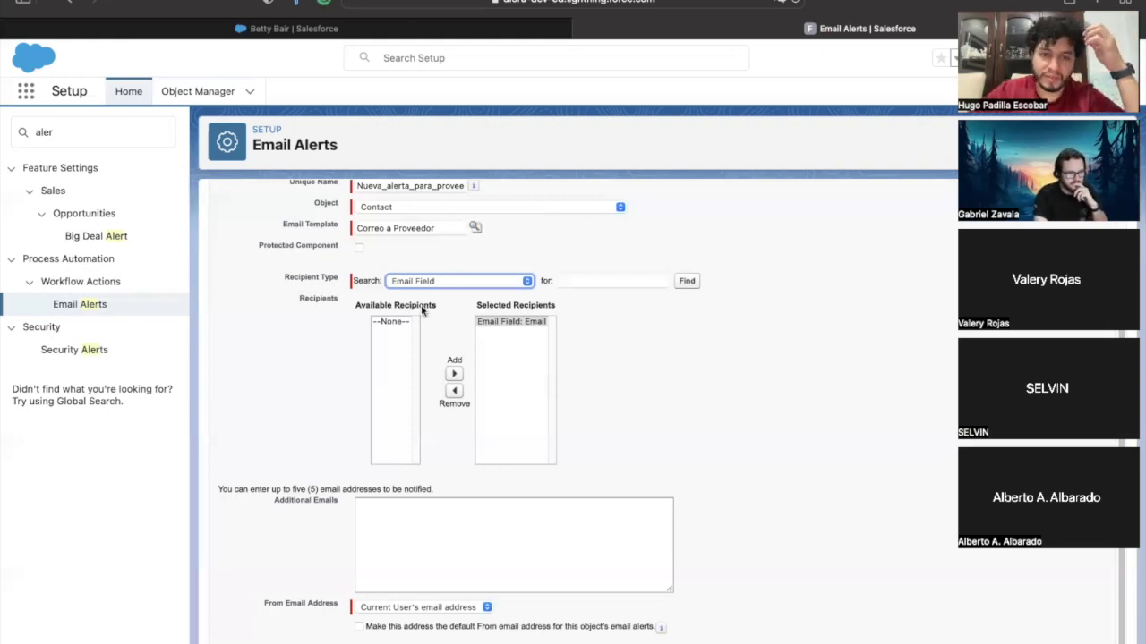
{"action": "left_click", "coordinate": [629, 415]}
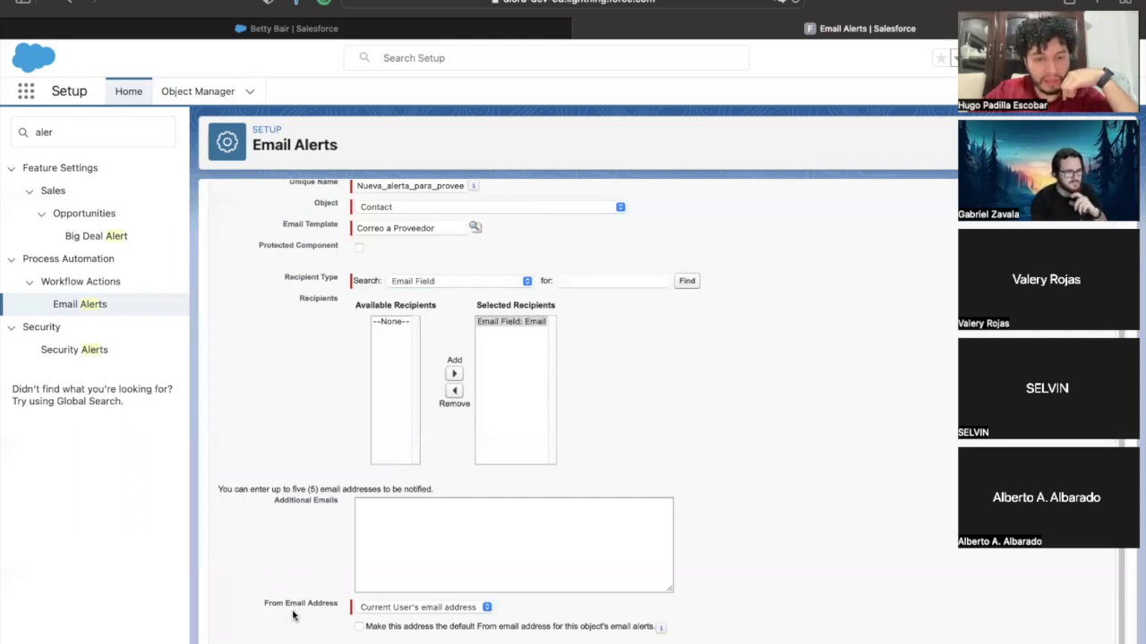
{"action": "left_click", "coordinate": [477, 608]}
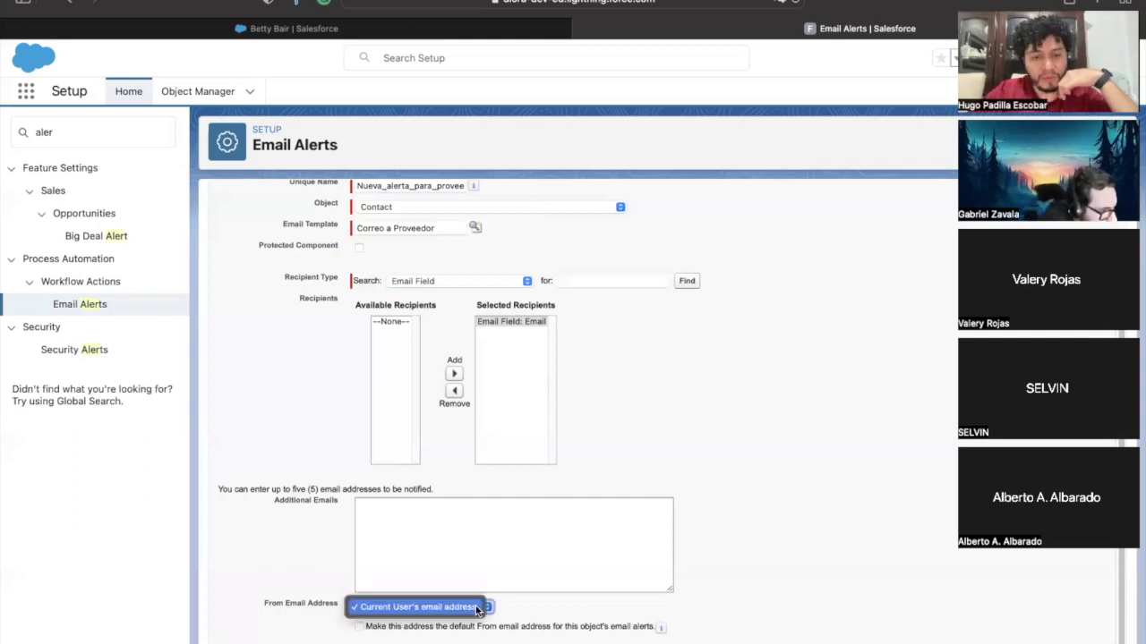
{"action": "left_click", "coordinate": [537, 616]}
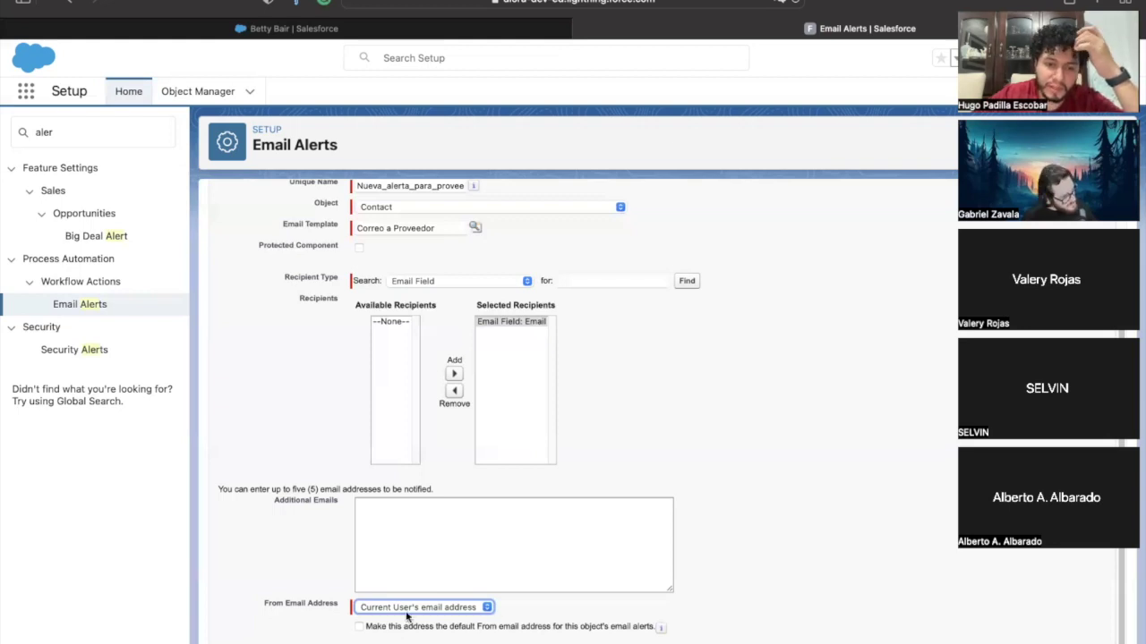
{"action": "scroll", "coordinate": [416, 458], "scroll_direction": "up", "scroll_amount": 2}
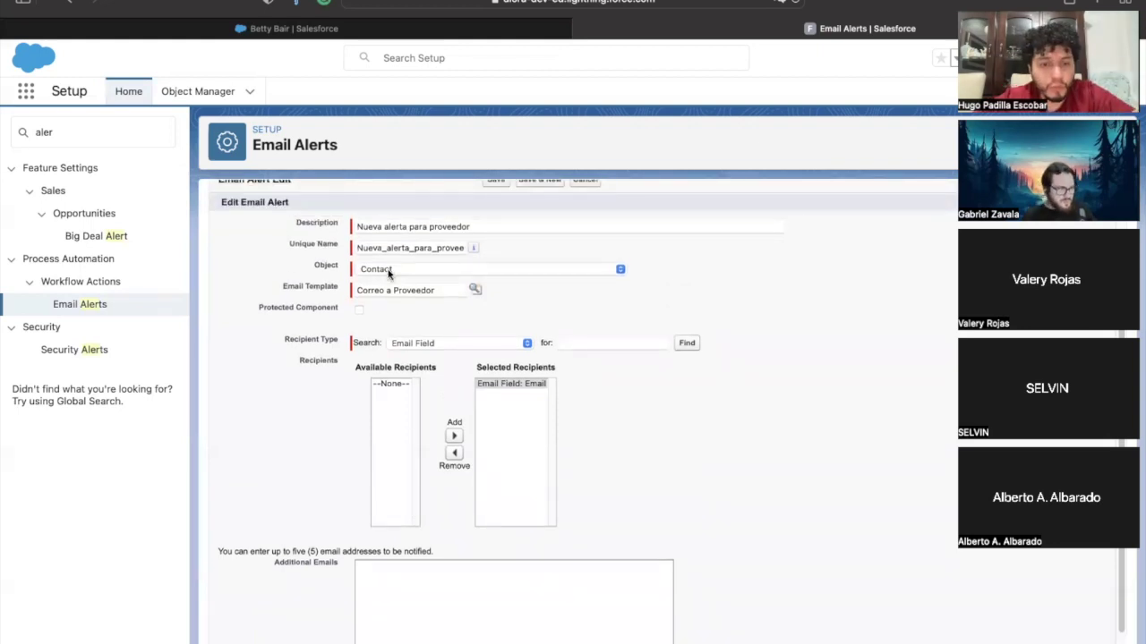
{"action": "scroll", "coordinate": [425, 336], "scroll_direction": "up", "scroll_amount": 2}
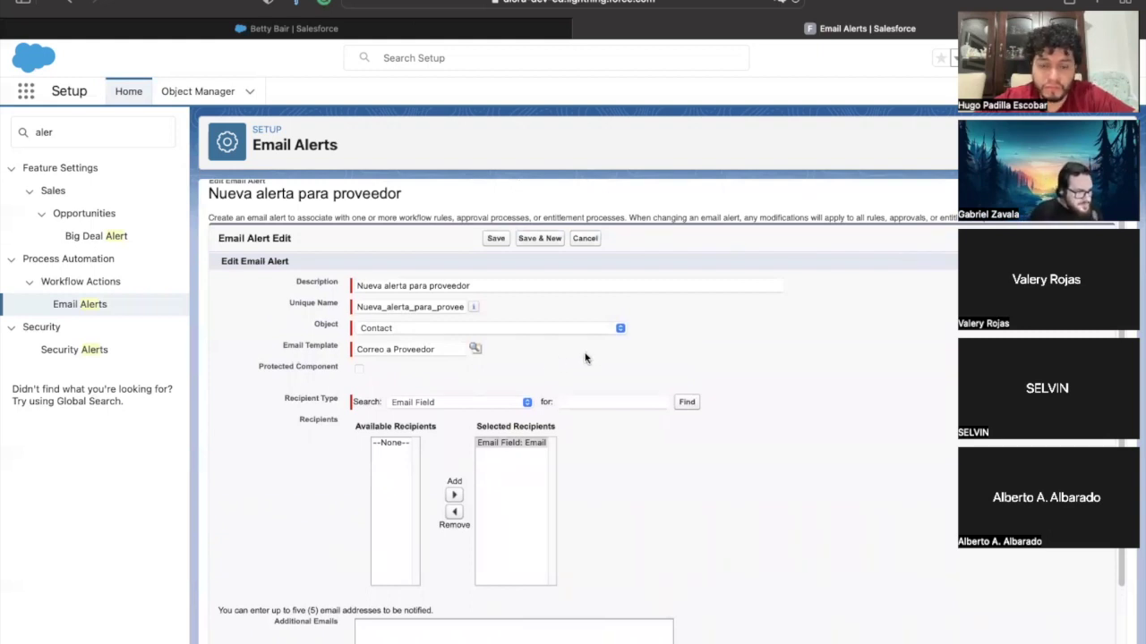
{"action": "scroll", "coordinate": [585, 358], "scroll_direction": "down", "scroll_amount": 3}
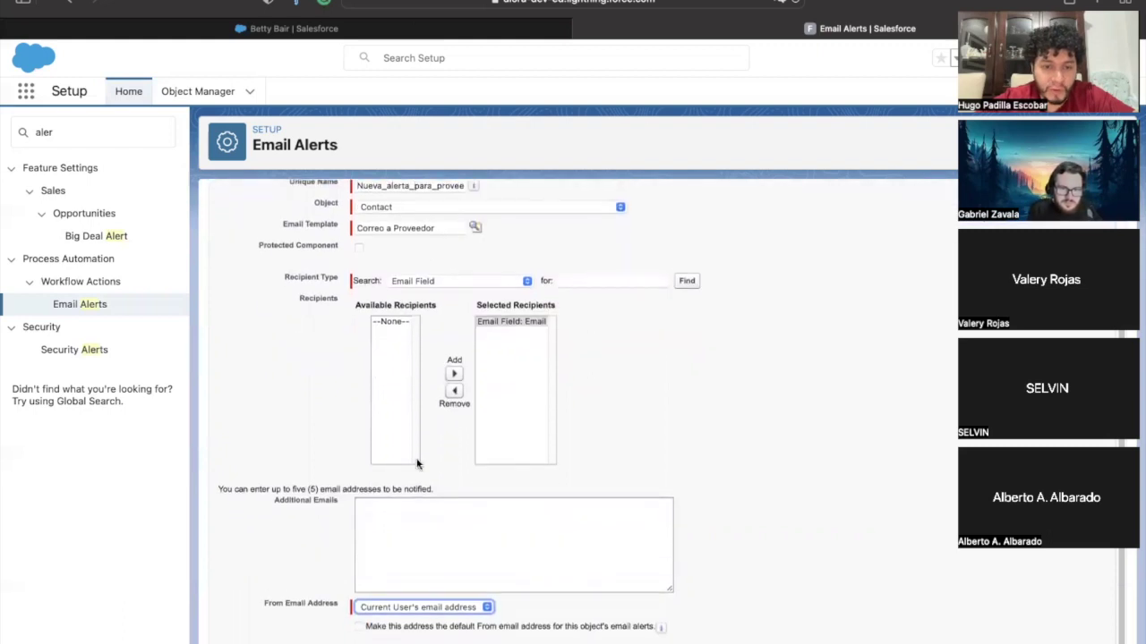
{"action": "left_click", "coordinate": [674, 393]}
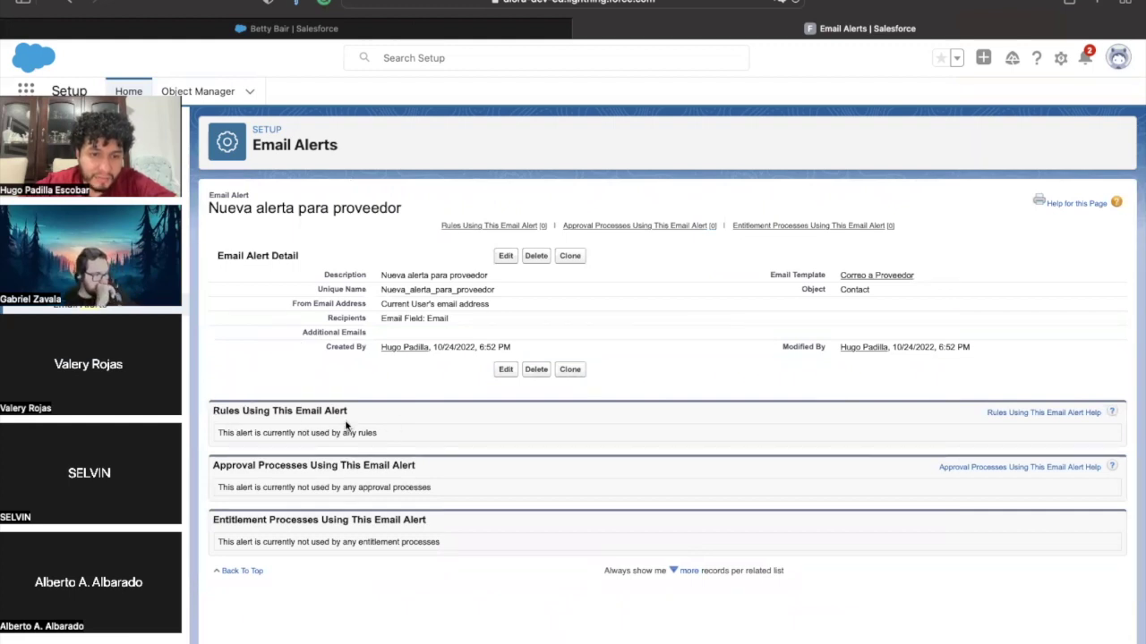
{"action": "left_click_drag", "start_coordinate": [390, 433], "coordinate": [260, 430]}
{"action": "left_click", "coordinate": [424, 435]}
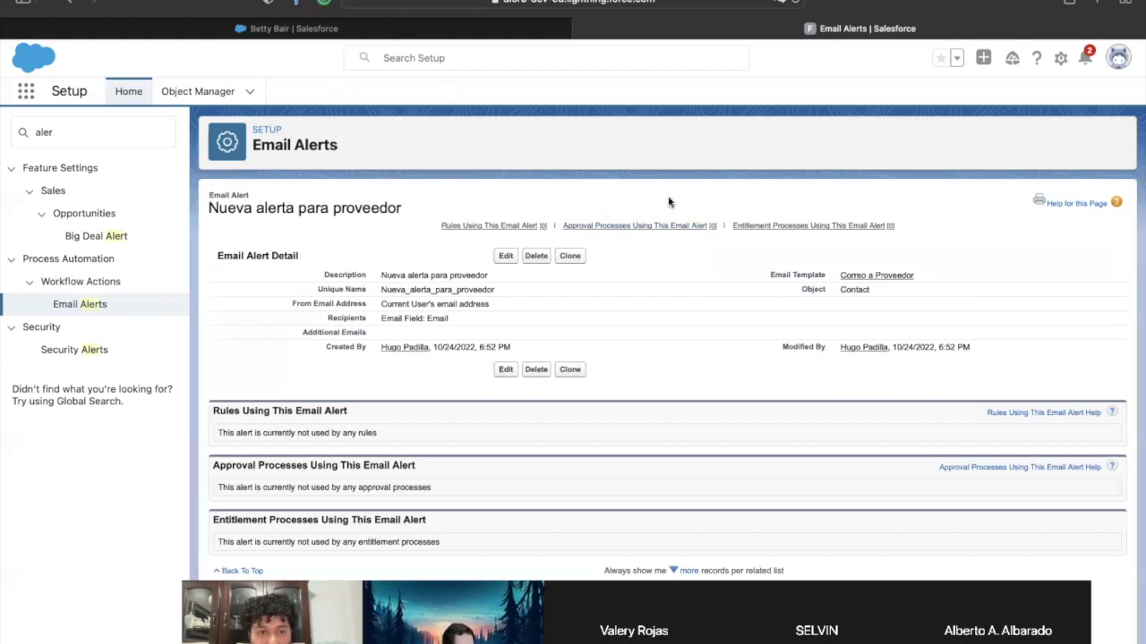
Search Setup for "flow" and open the Flows page under Process Automation.
{"action": "left_click", "coordinate": [79, 135]}
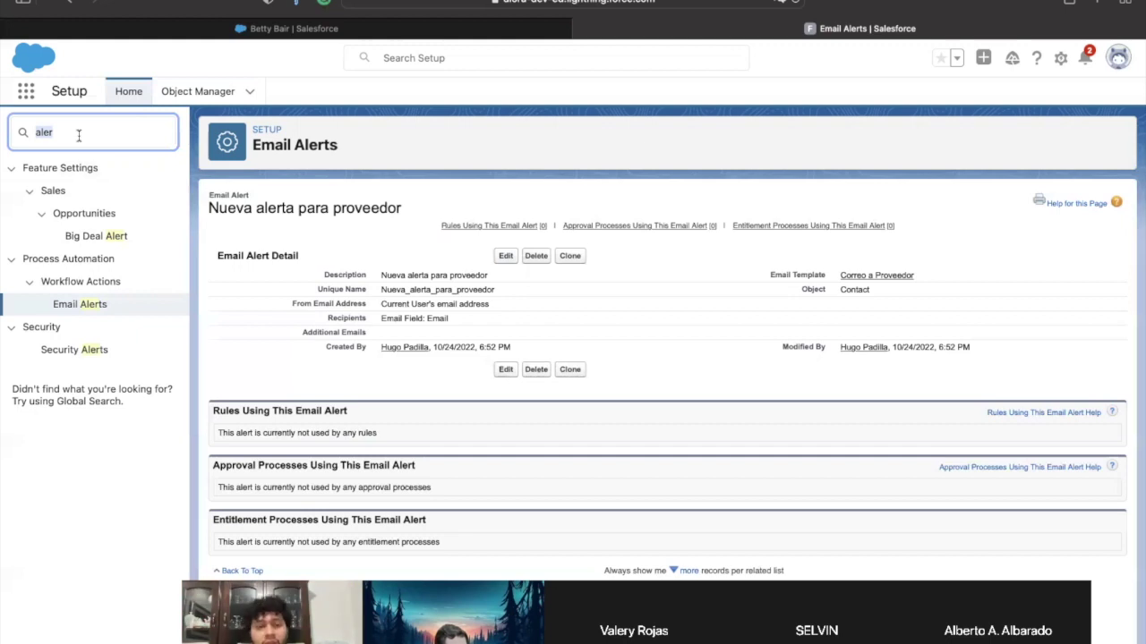
{"action": "type", "text": "flo"}
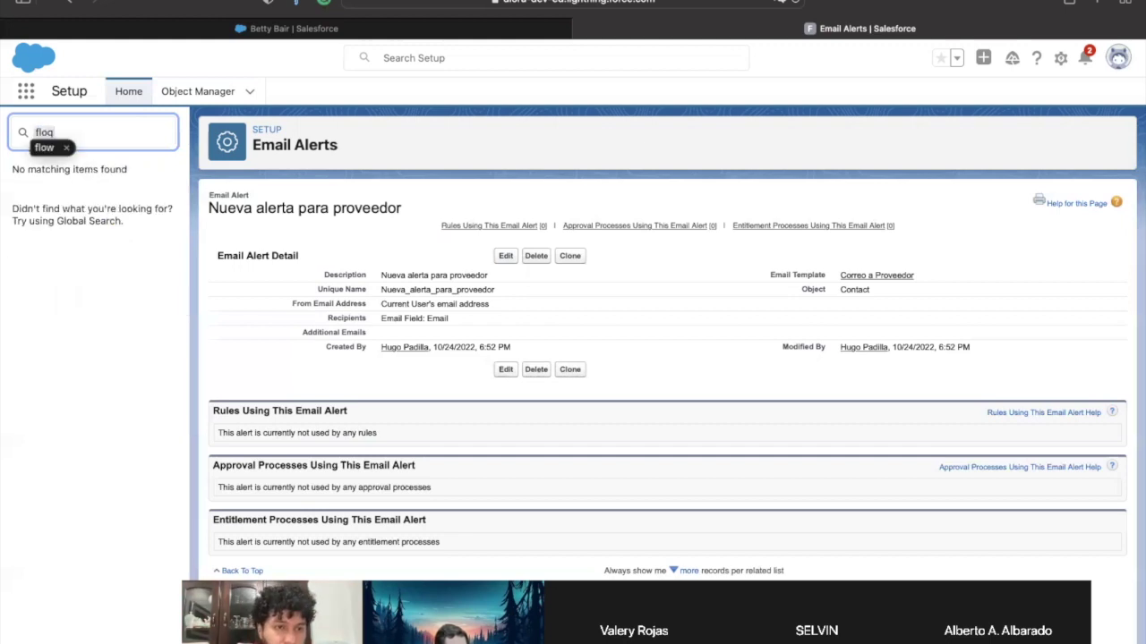
{"action": "type", "text": "w"}
{"action": "left_click", "coordinate": [54, 281]}
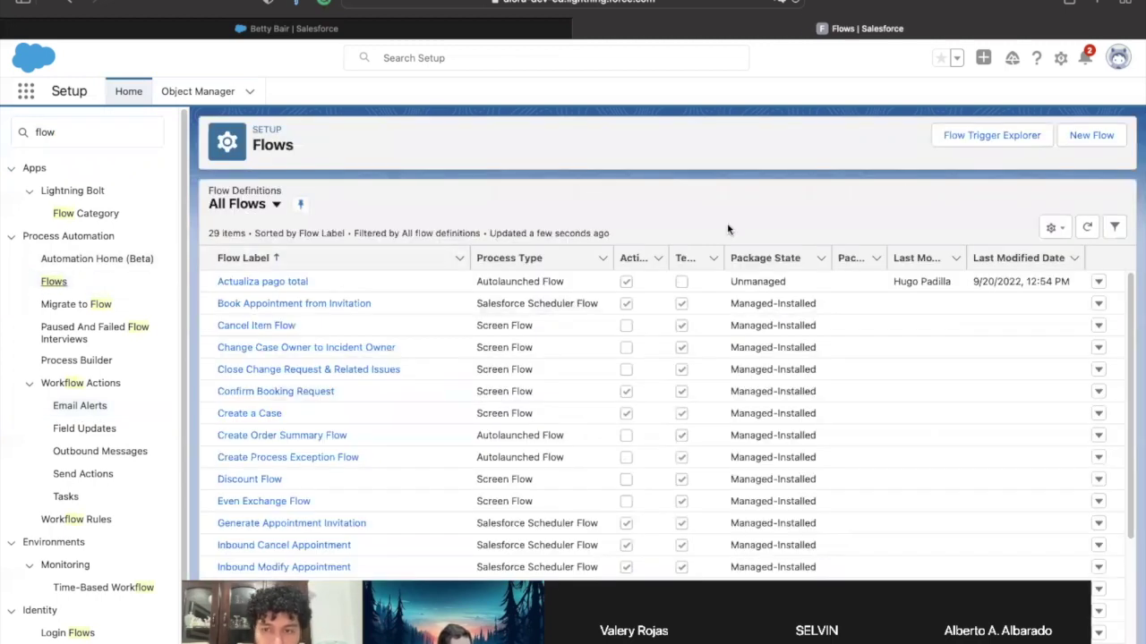
Create a new flow of the Record-Triggered Flow type.
{"action": "left_click", "coordinate": [1079, 136]}
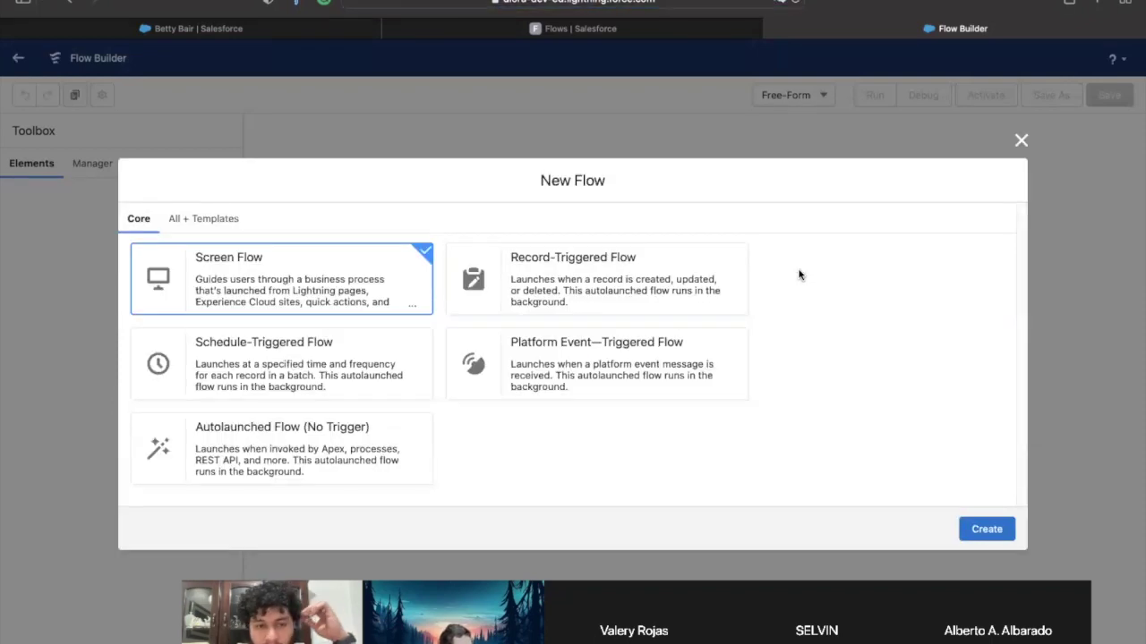
{"action": "left_click", "coordinate": [568, 283]}
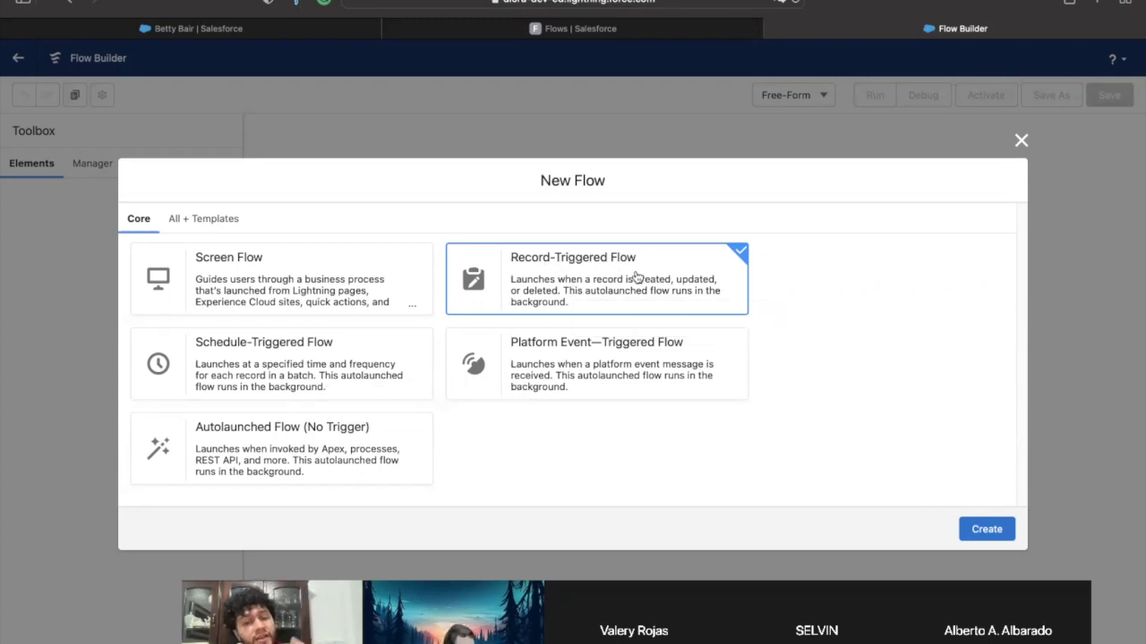
{"action": "left_click", "coordinate": [980, 530]}
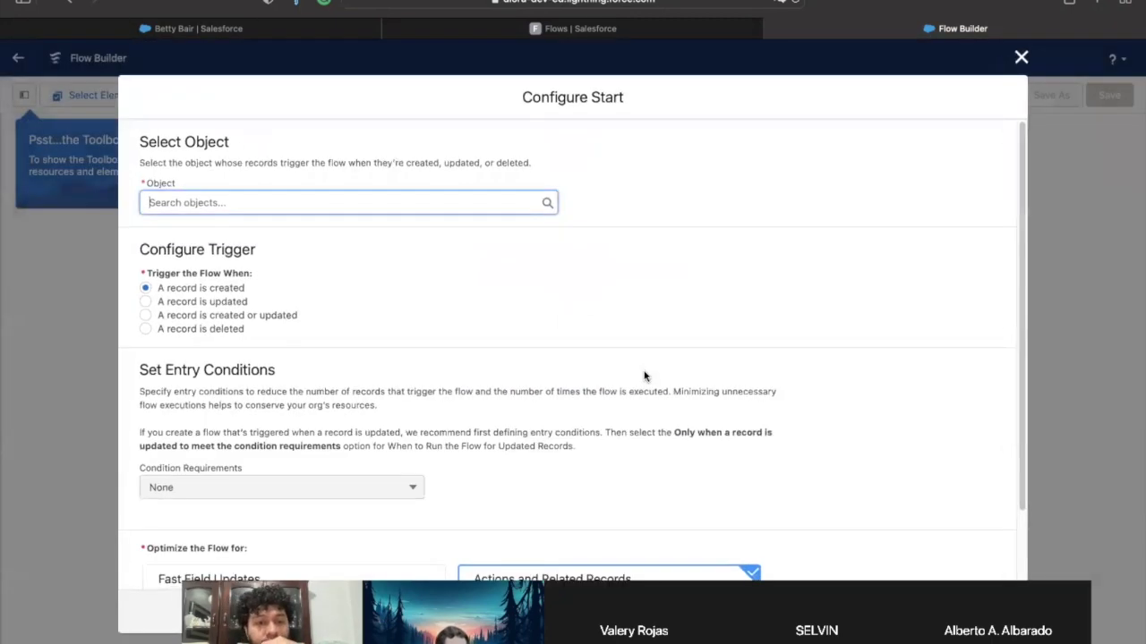
Choose Opportunity as the object whose records trigger the flow.
{"action": "left_click", "coordinate": [146, 314]}
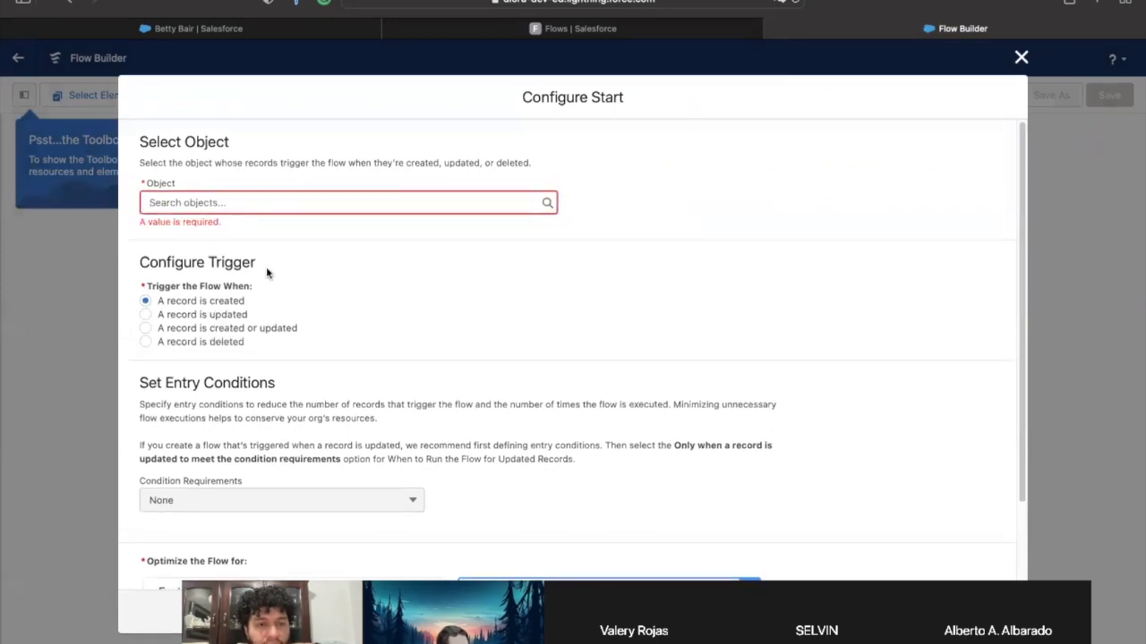
{"action": "left_click", "coordinate": [251, 194]}
{"action": "type", "text": "opp"}
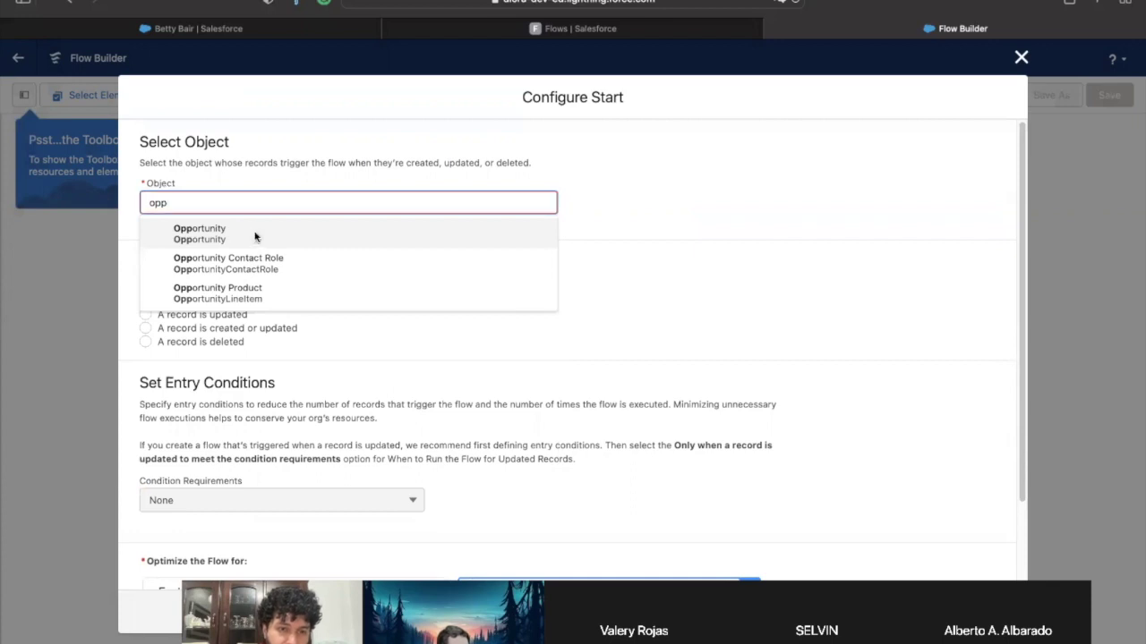
{"action": "left_click", "coordinate": [254, 234]}
Set the entry condition requirements to All Conditions Are Met (AND) and trigger the flow when a record is updated.
{"action": "scroll", "coordinate": [401, 394], "scroll_direction": "down", "scroll_amount": 3}
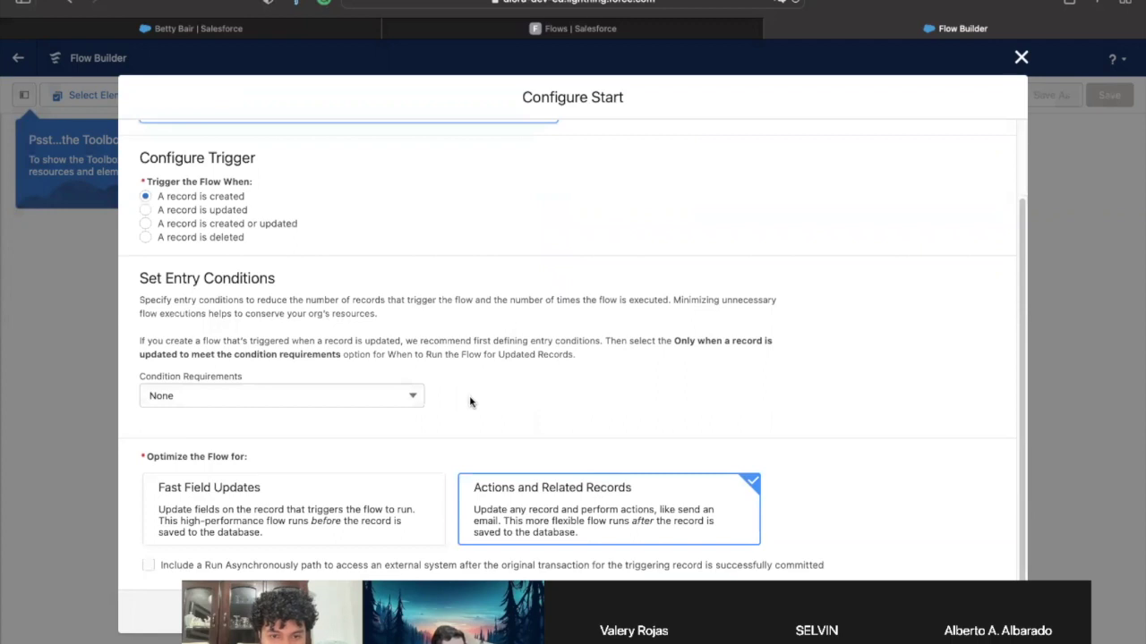
{"action": "left_click", "coordinate": [356, 403]}
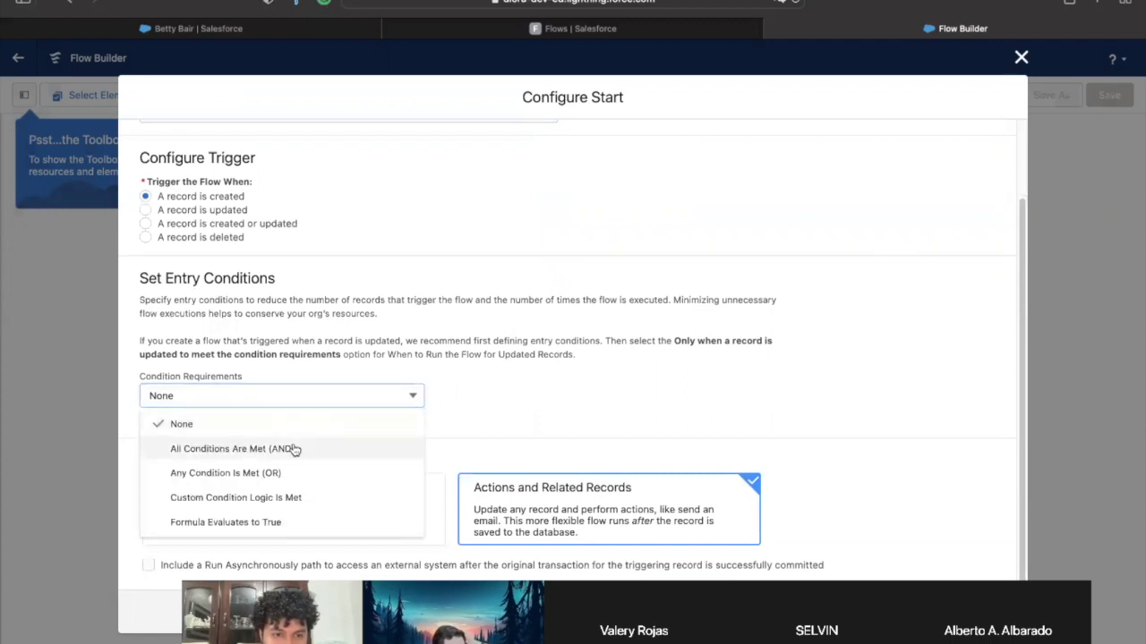
{"action": "left_click", "coordinate": [296, 448]}
{"action": "left_click", "coordinate": [259, 453]}
{"action": "left_click", "coordinate": [631, 289]}
{"action": "left_click", "coordinate": [146, 211]}
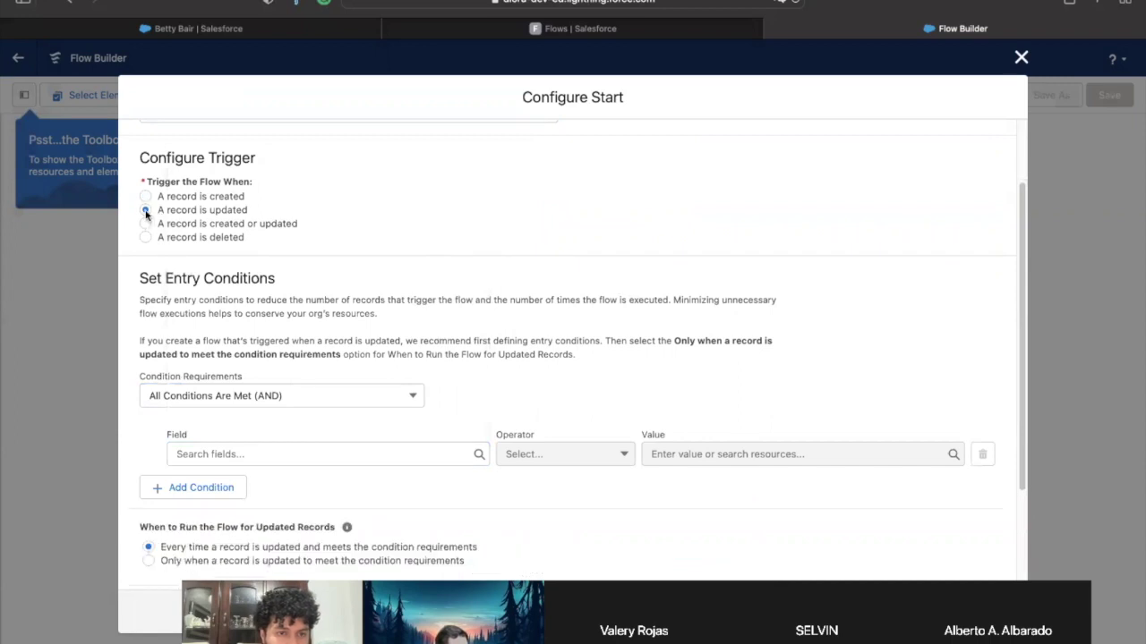
Add the entry condition StageName Equals Closed Won and confirm the start configuration.
{"action": "scroll", "coordinate": [280, 465], "scroll_direction": "down", "scroll_amount": 3}
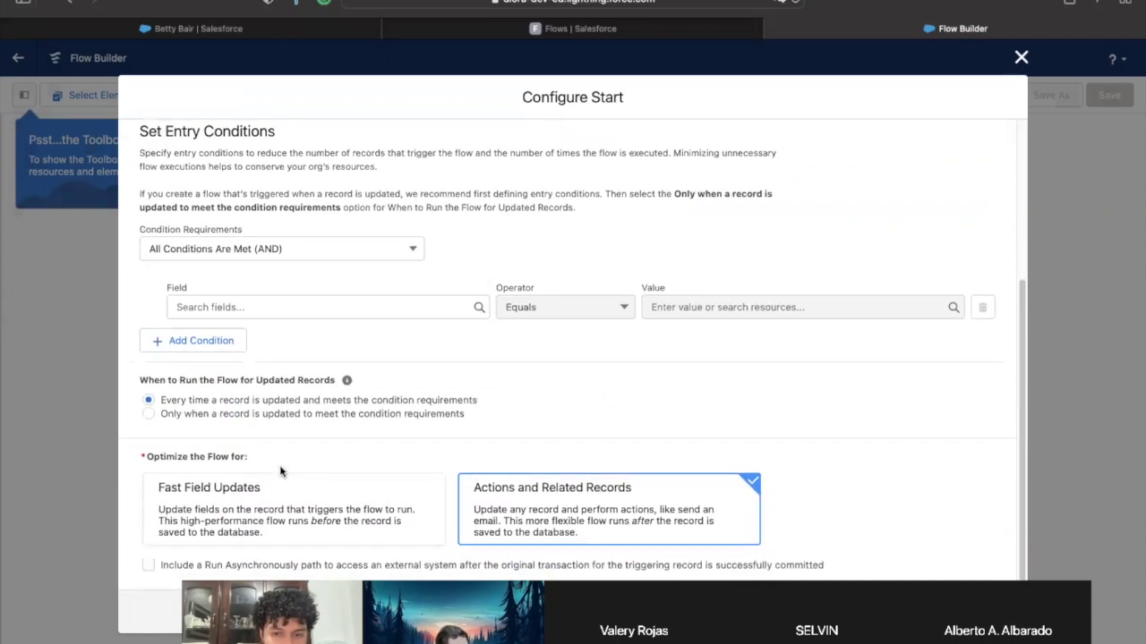
{"action": "left_click", "coordinate": [275, 308]}
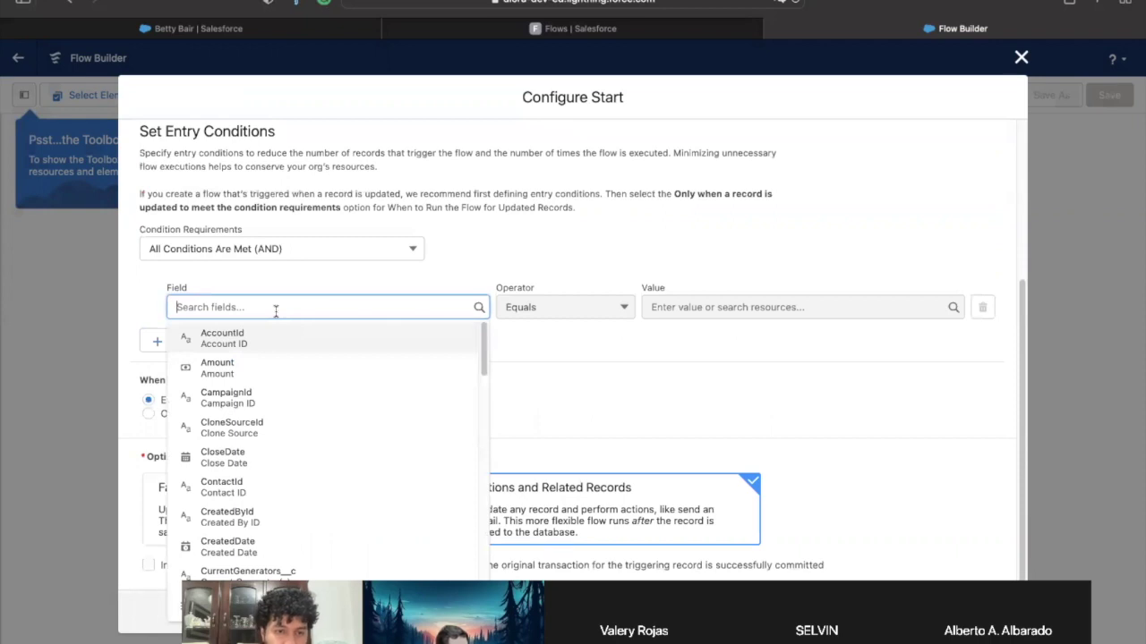
{"action": "type", "text": "st"}
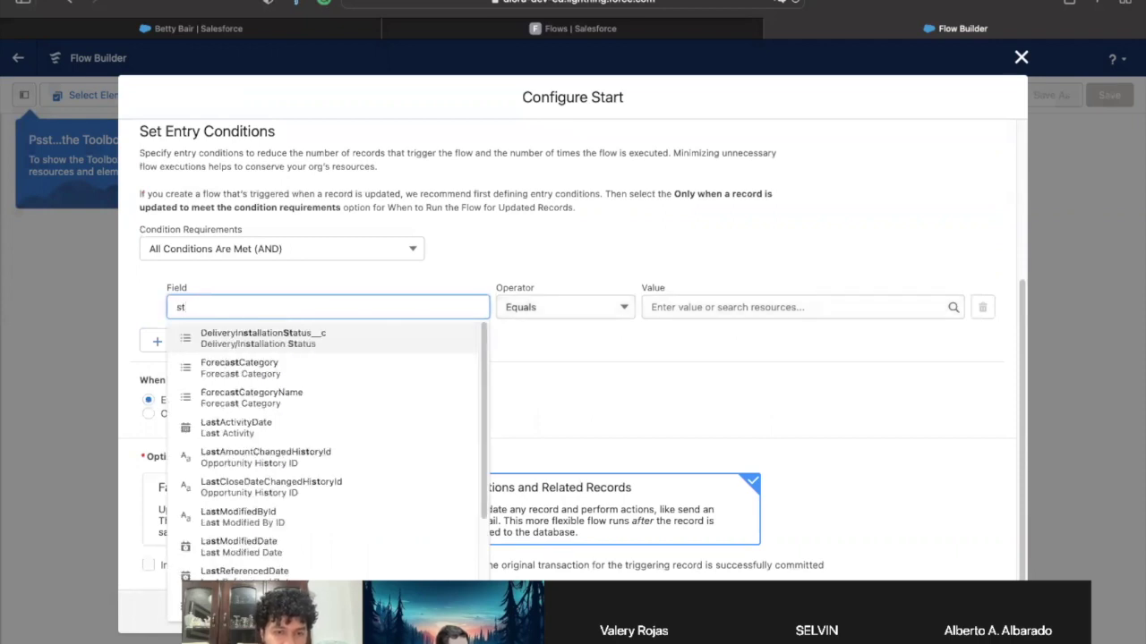
{"action": "type", "text": "ag"}
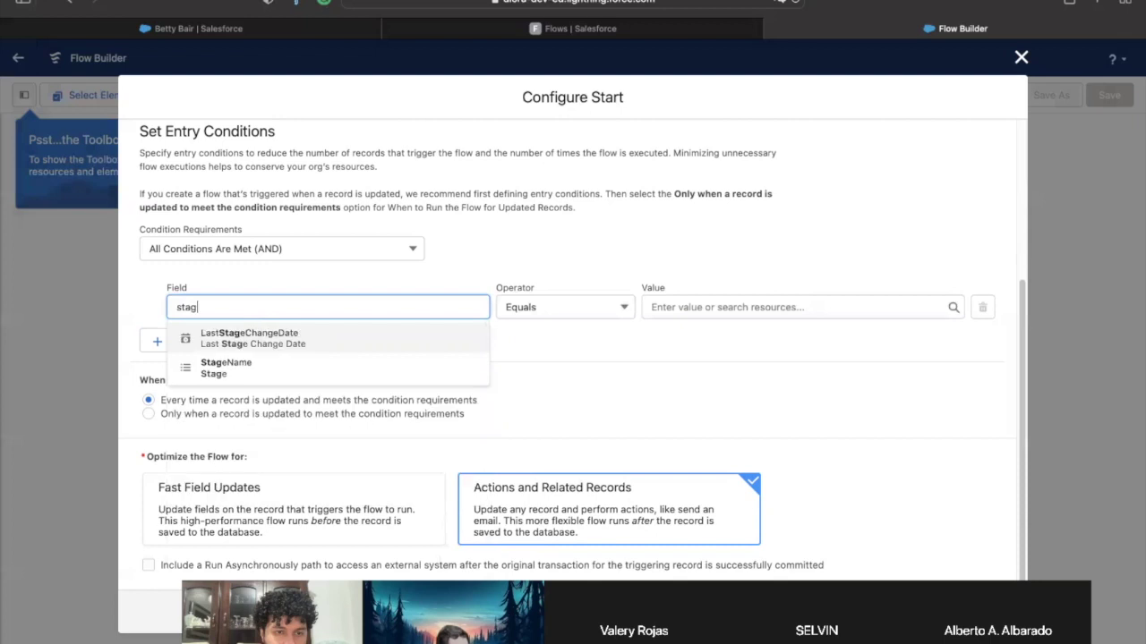
{"action": "left_click", "coordinate": [283, 374]}
{"action": "left_click", "coordinate": [684, 311]}
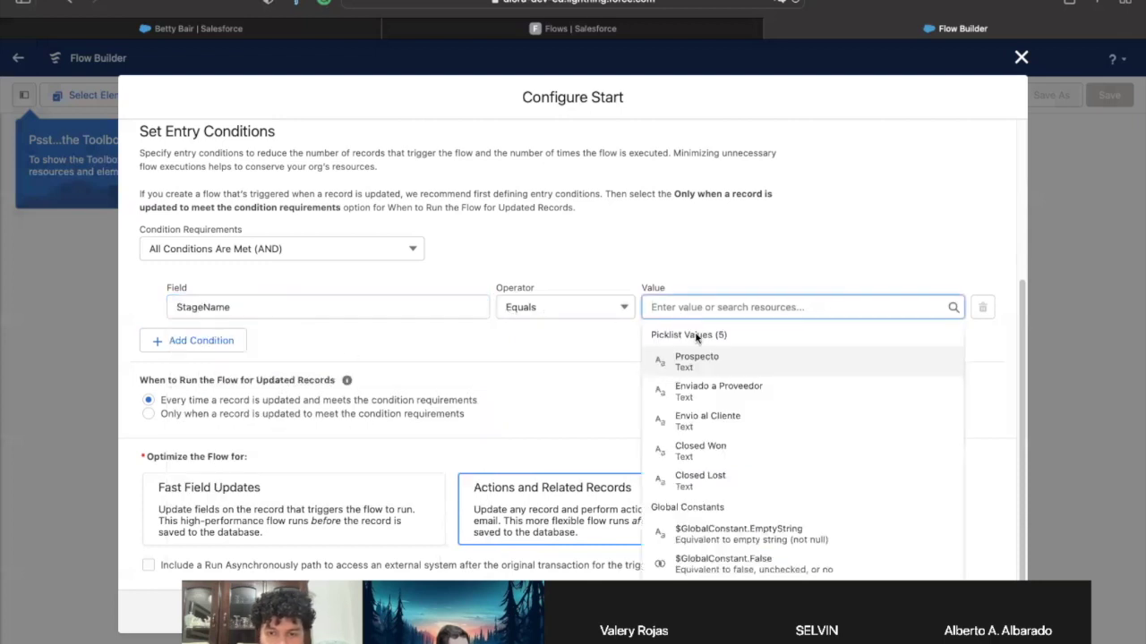
{"action": "left_click", "coordinate": [727, 453]}
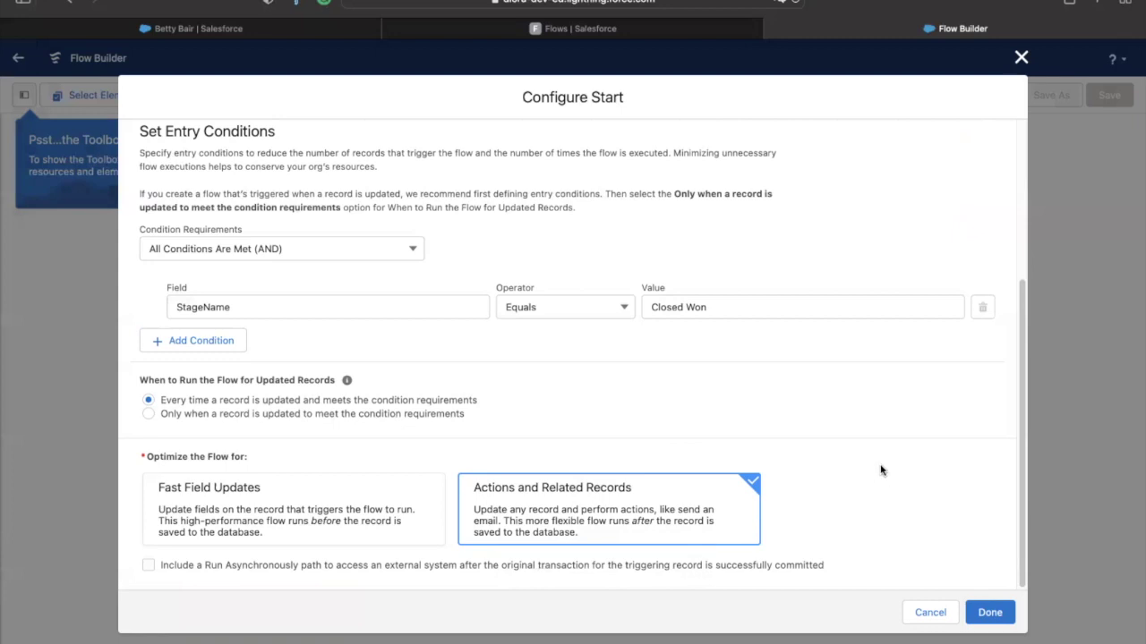
{"action": "left_click", "coordinate": [988, 613]}
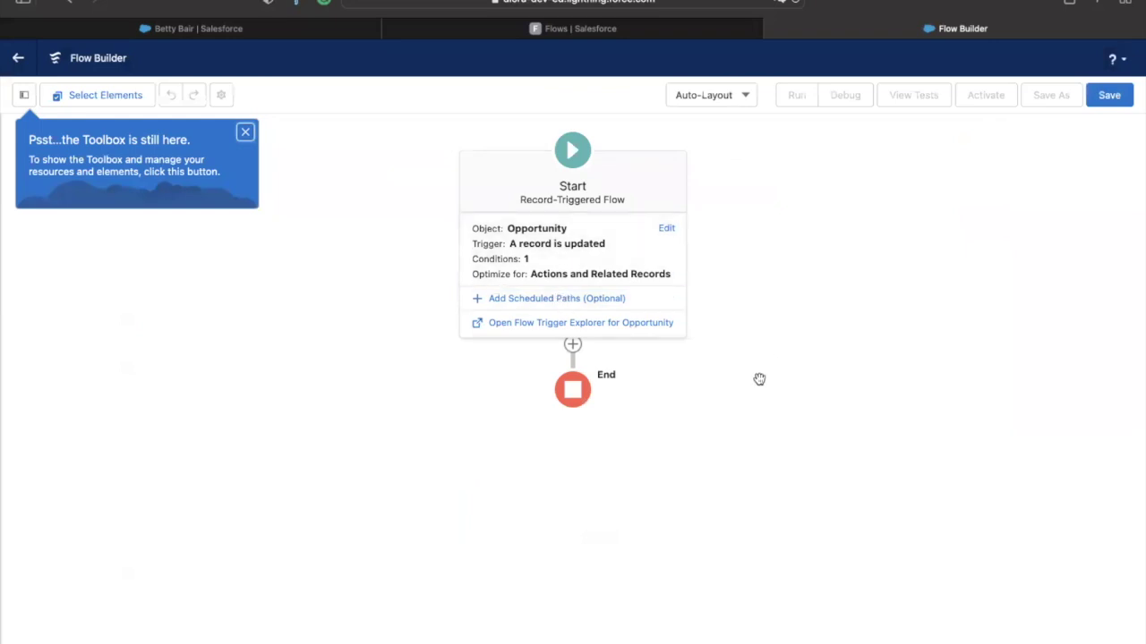
Add a scheduled path labelled "Enviar un correo" with Opportunity: Close Date as its time source.
{"action": "left_click", "coordinate": [565, 301]}
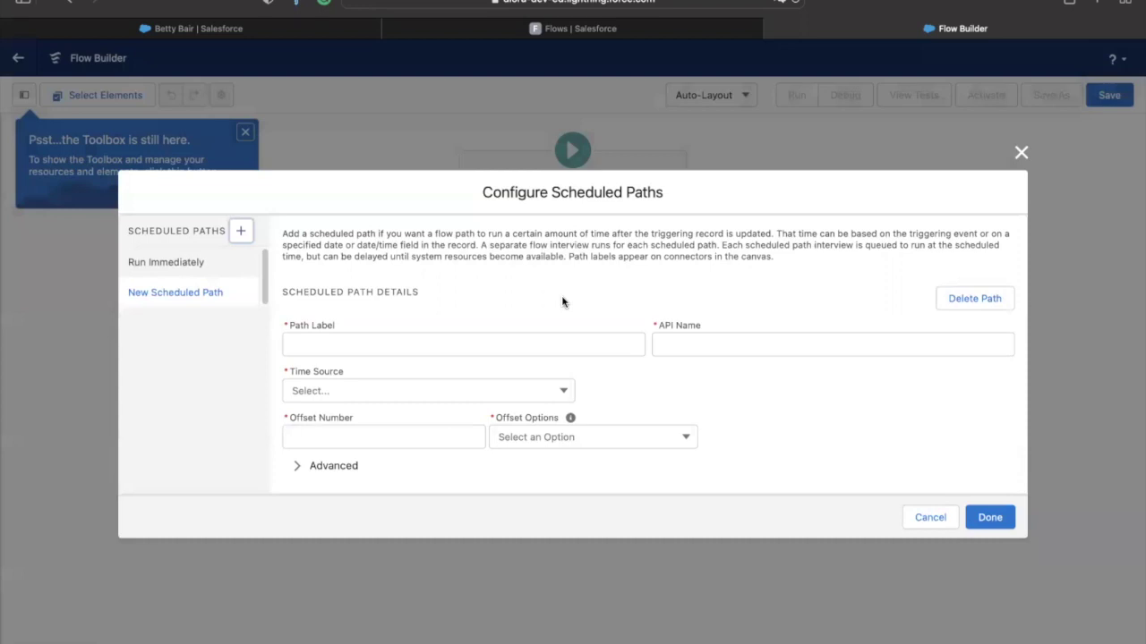
{"action": "left_click", "coordinate": [407, 343]}
{"action": "type", "text": "E"}
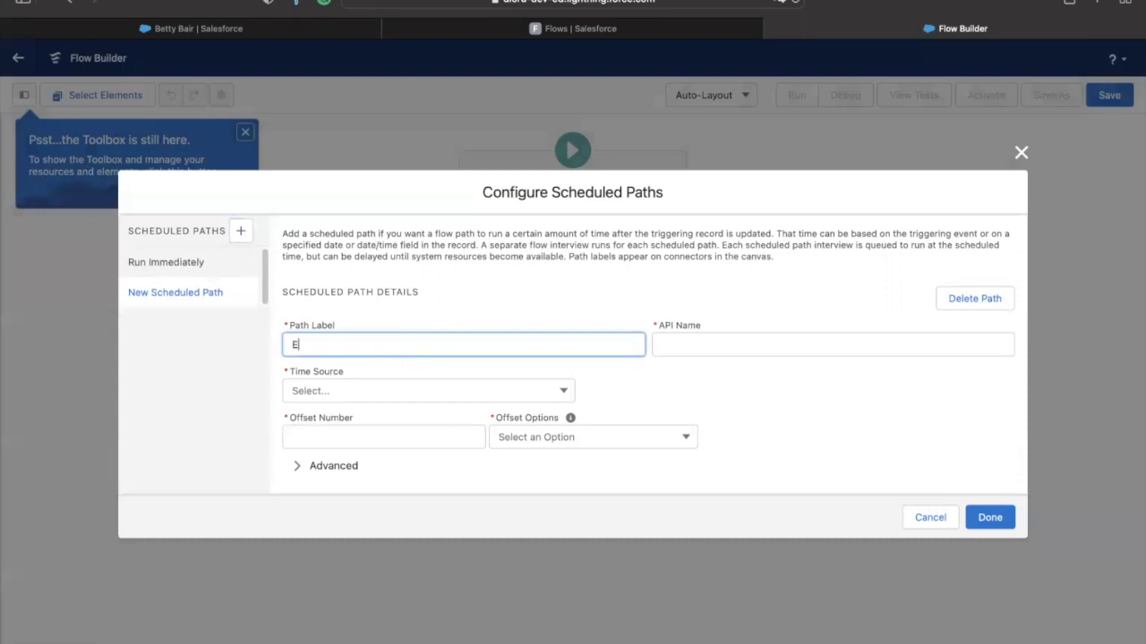
{"action": "type", "text": "nviar un correo"}
{"action": "left_click", "coordinate": [749, 351]}
{"action": "left_click", "coordinate": [348, 401]}
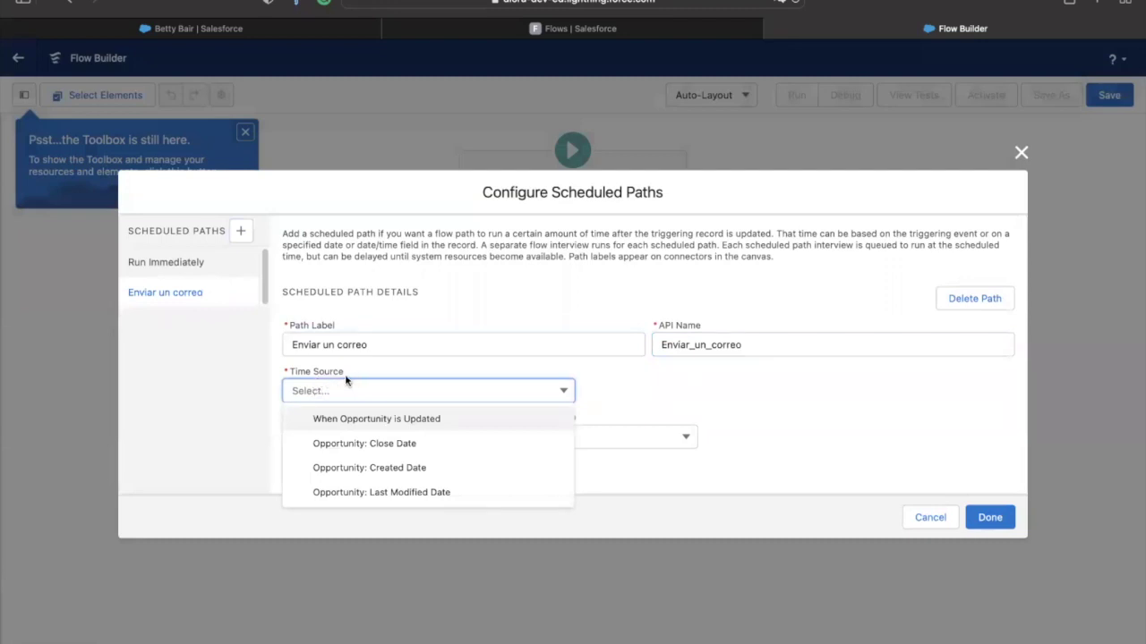
{"action": "left_click", "coordinate": [406, 445]}
Set the scheduled path's offset to 25 Days After the close date.
{"action": "left_click", "coordinate": [328, 439]}
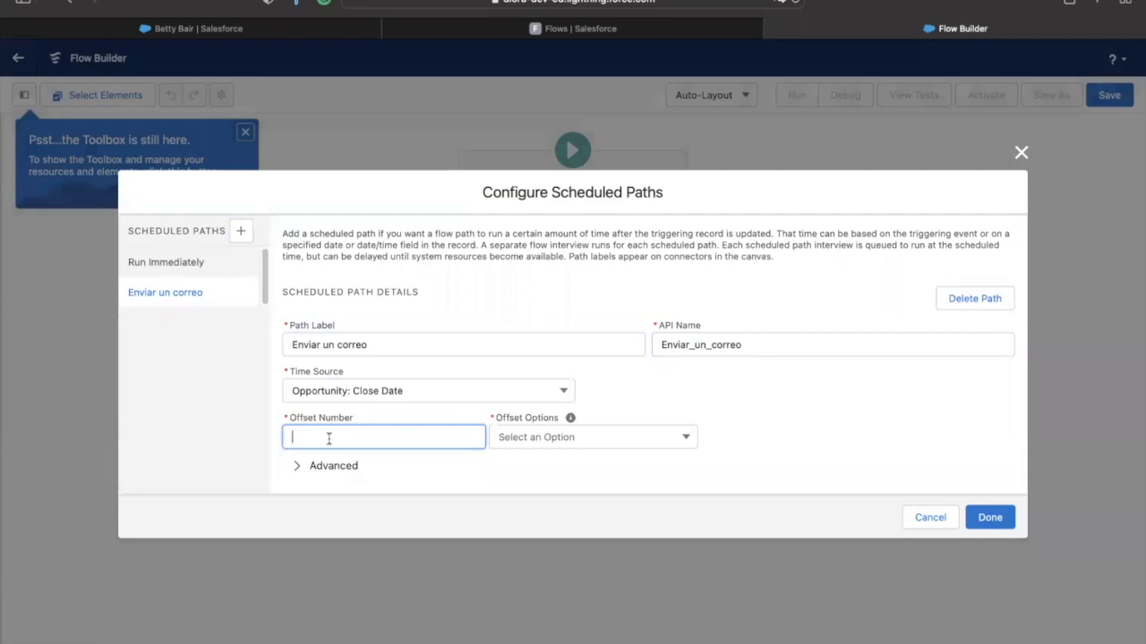
{"action": "type", "text": "2"}
{"action": "left_click", "coordinate": [537, 437]}
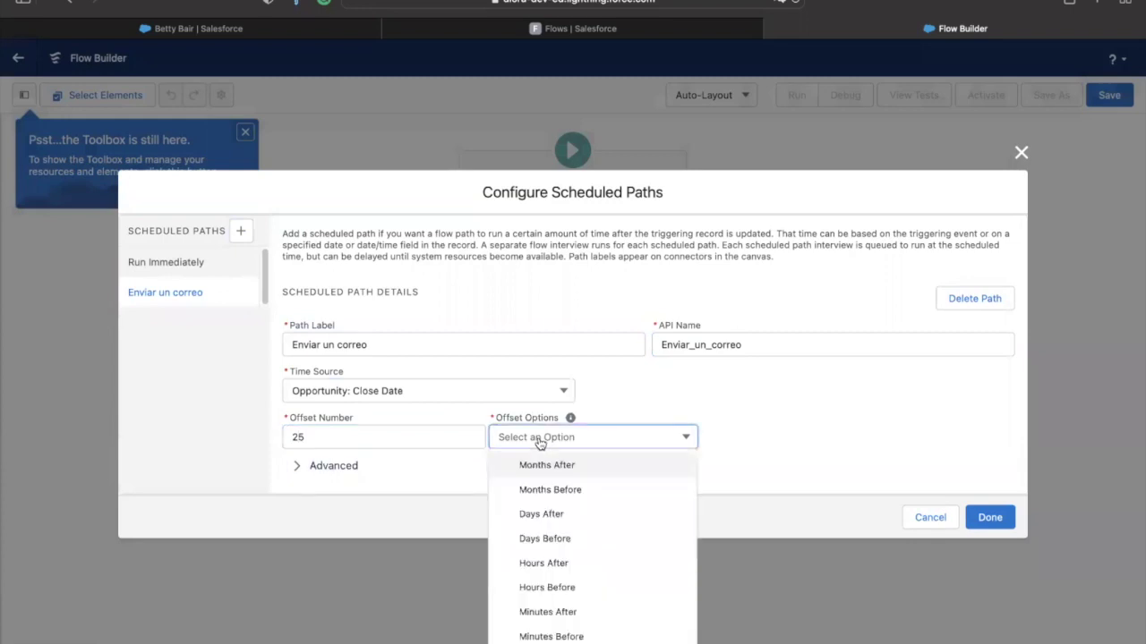
{"action": "left_click", "coordinate": [601, 512]}
{"action": "left_click", "coordinate": [496, 471]}
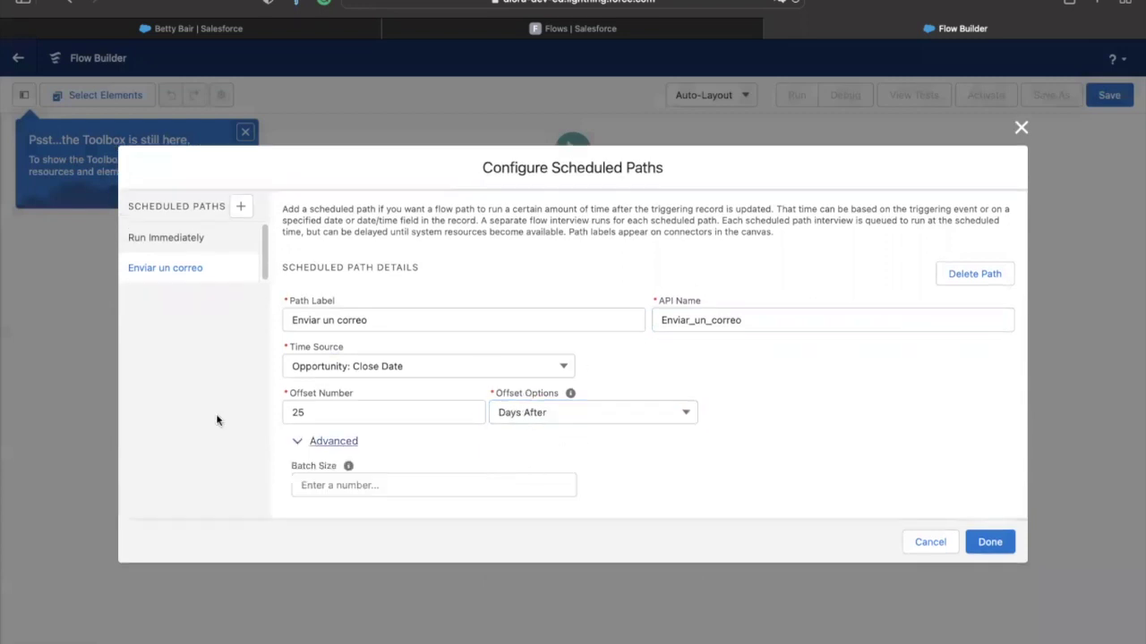
Change the scheduled path's offset to 1 Minutes After and confirm the scheduled path configuration.
{"action": "left_click", "coordinate": [569, 418]}
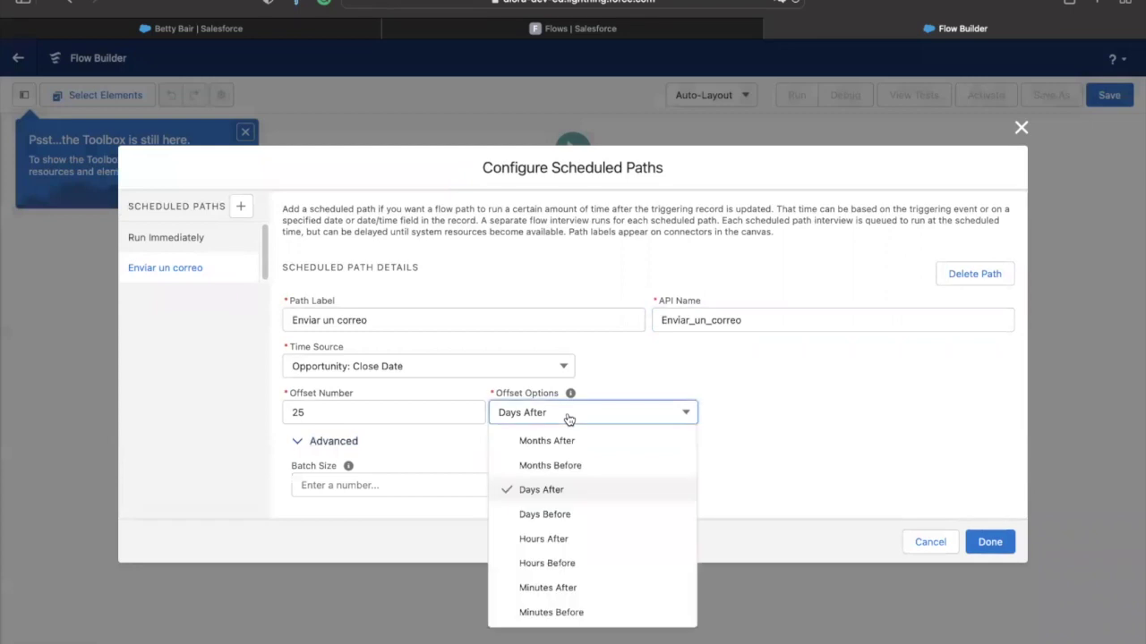
{"action": "left_click", "coordinate": [528, 591]}
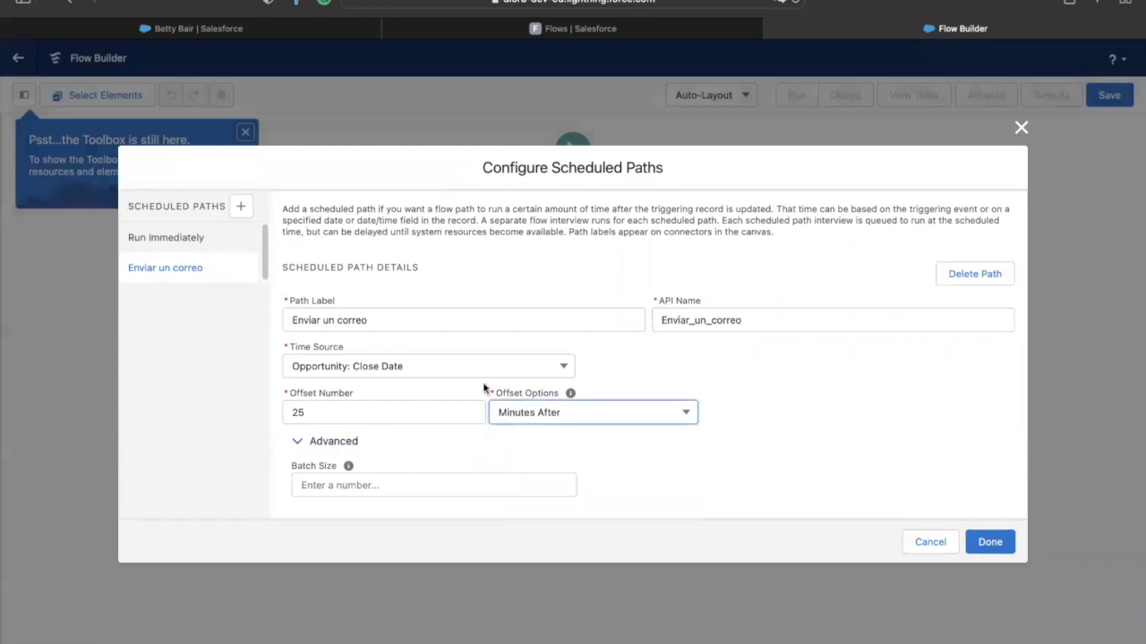
{"action": "left_click", "coordinate": [400, 415]}
{"action": "key", "text": "BackSpace"}
{"action": "key", "text": "BackSpace"}
{"action": "type", "text": "1"}
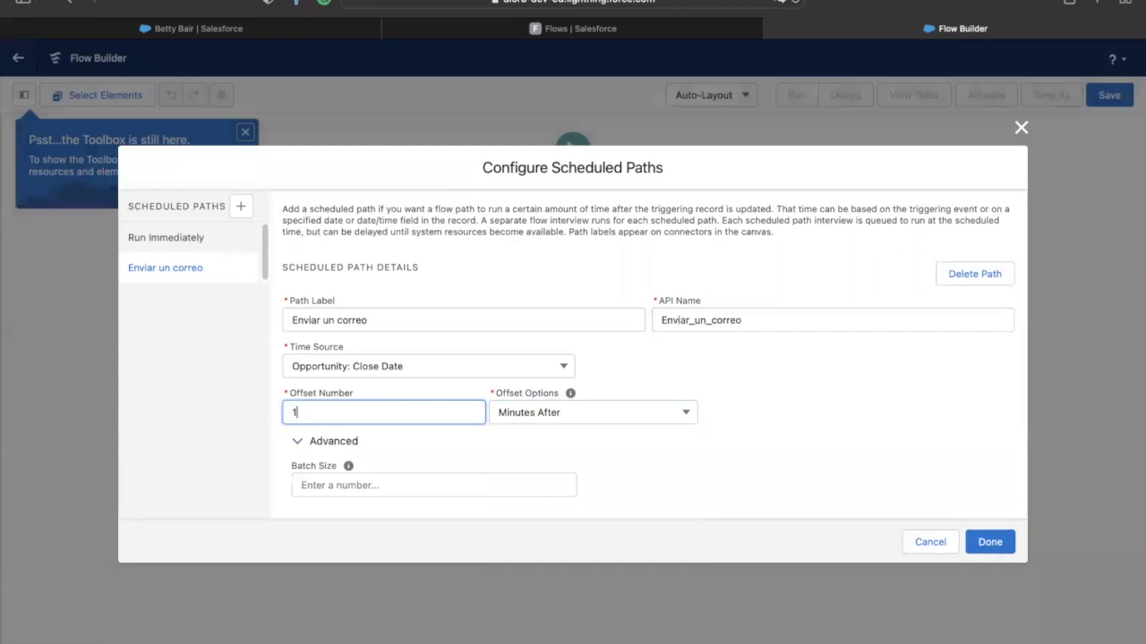
{"action": "left_click", "coordinate": [491, 454]}
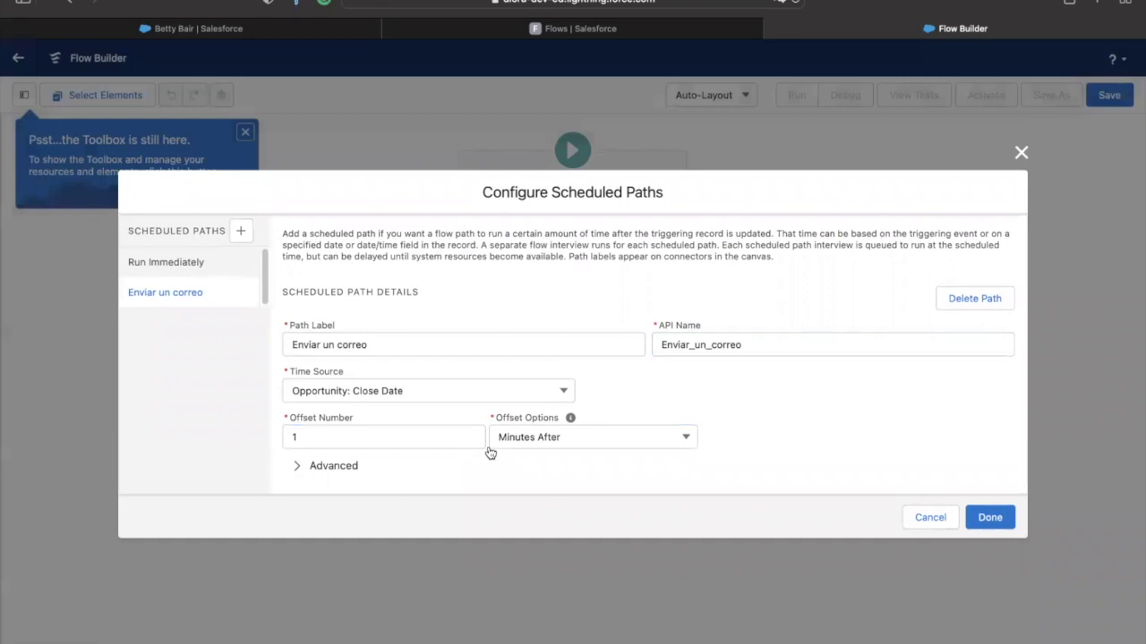
{"action": "left_click", "coordinate": [296, 466]}
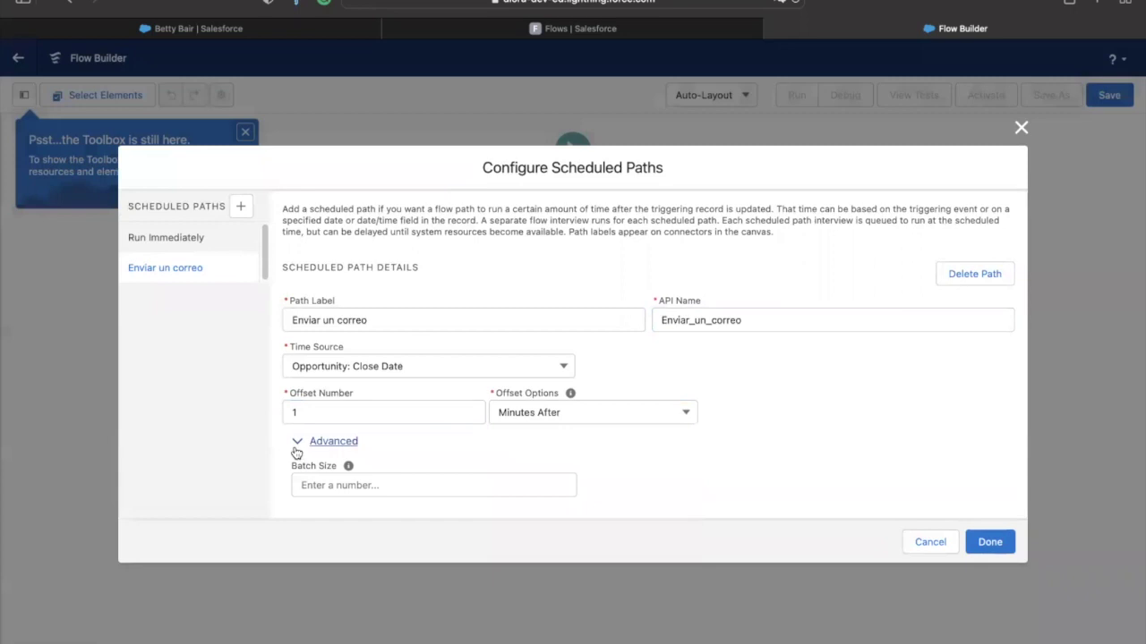
{"action": "left_click", "coordinate": [296, 444]}
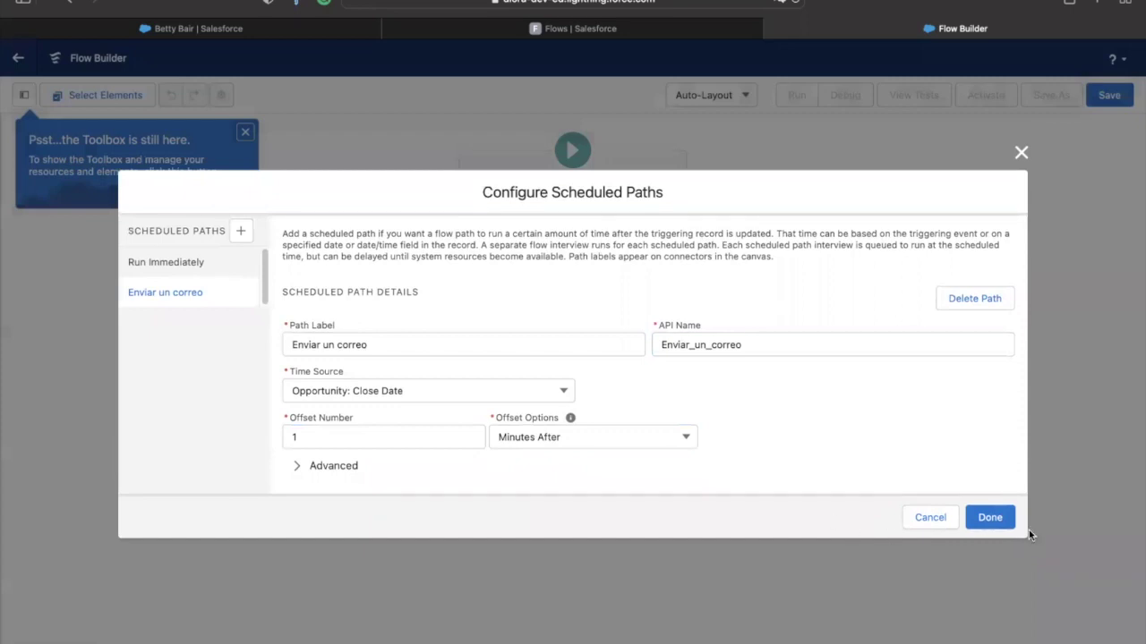
{"action": "left_click", "coordinate": [988, 517]}
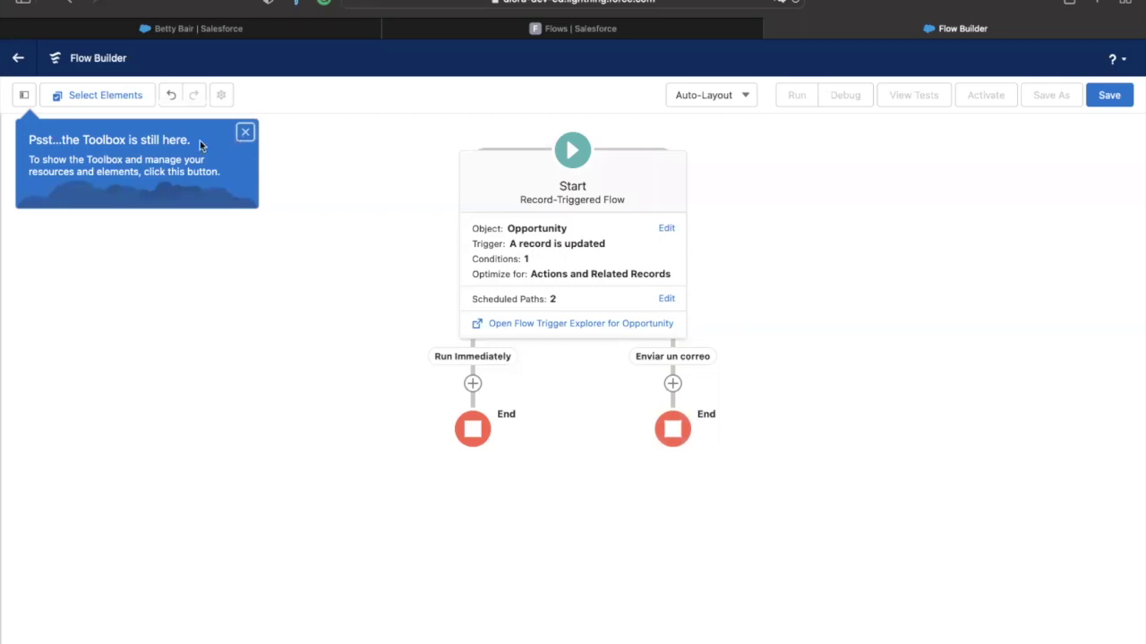
Add an action element to the "Enviar un correo" path using the email alert "Nueva alerta para proveedor".
{"action": "left_click", "coordinate": [24, 95]}
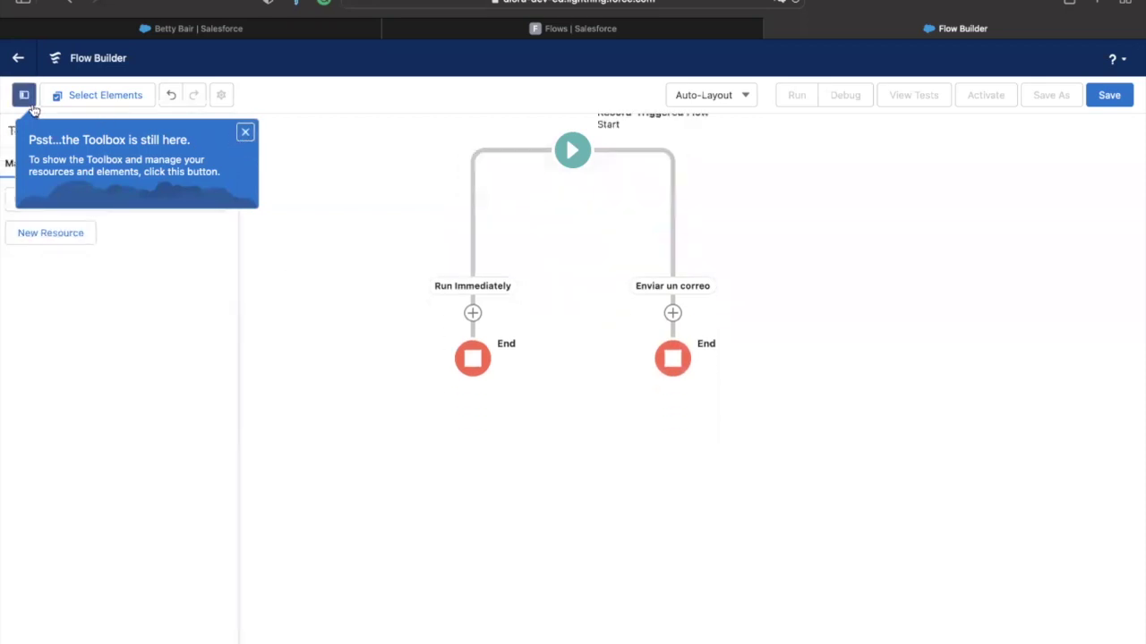
{"action": "left_click", "coordinate": [245, 134]}
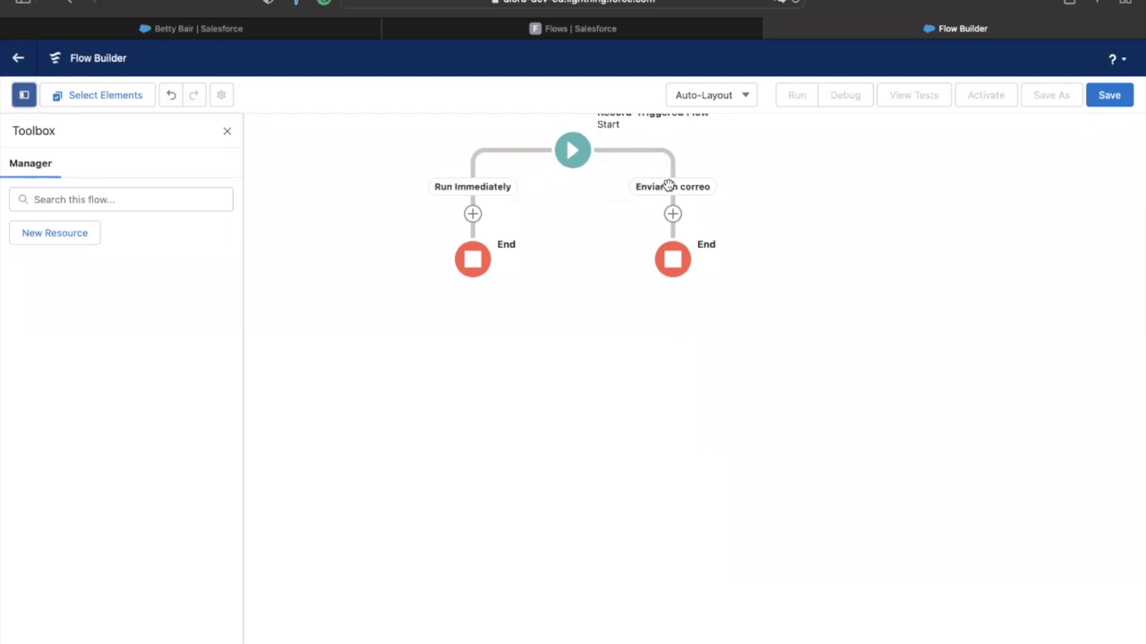
{"action": "left_click", "coordinate": [673, 215]}
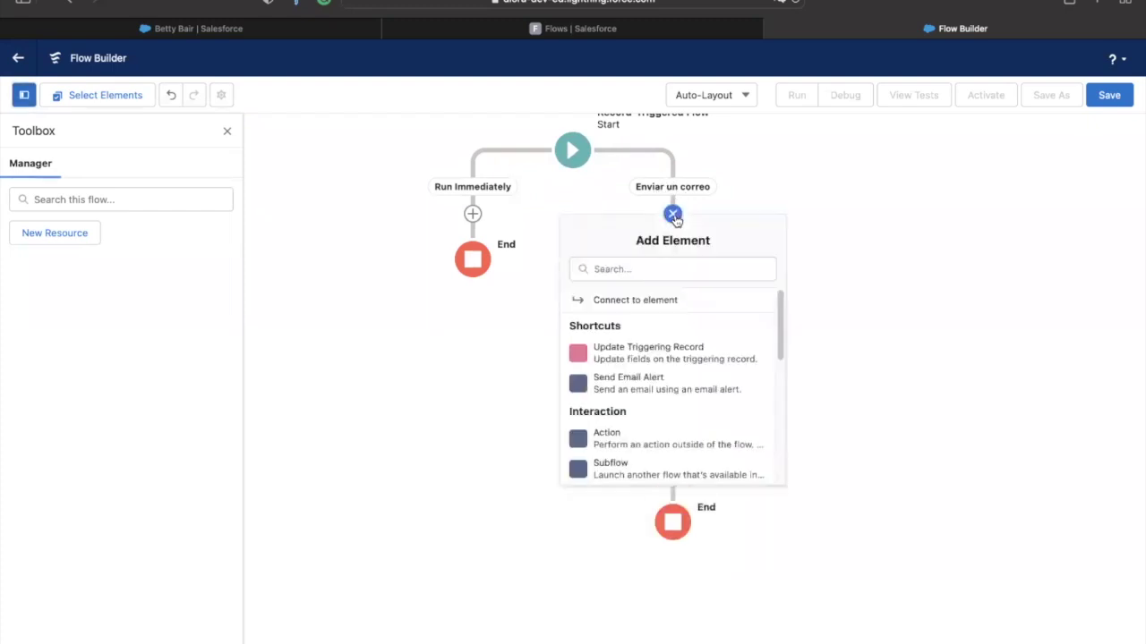
{"action": "left_click", "coordinate": [631, 445]}
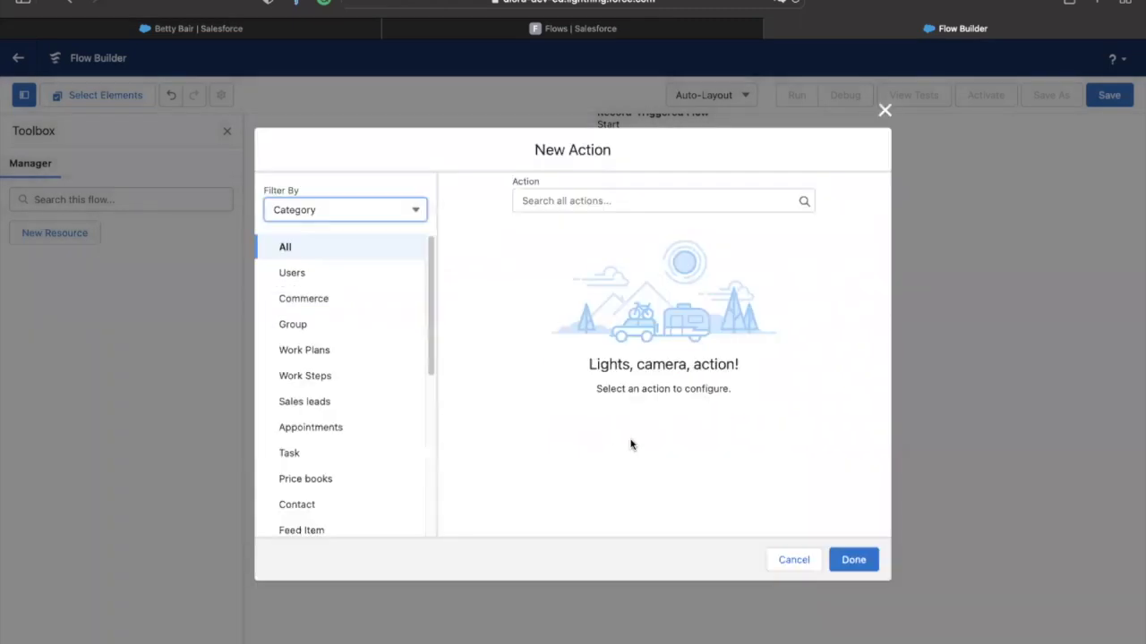
{"action": "left_click", "coordinate": [591, 203]}
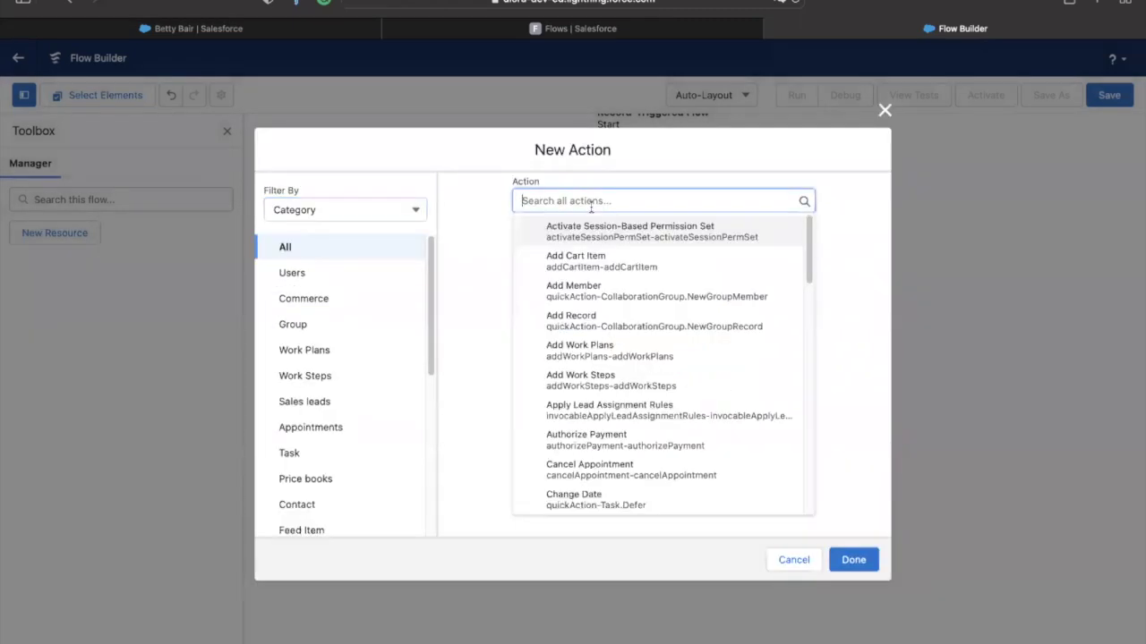
{"action": "type", "text": "email"}
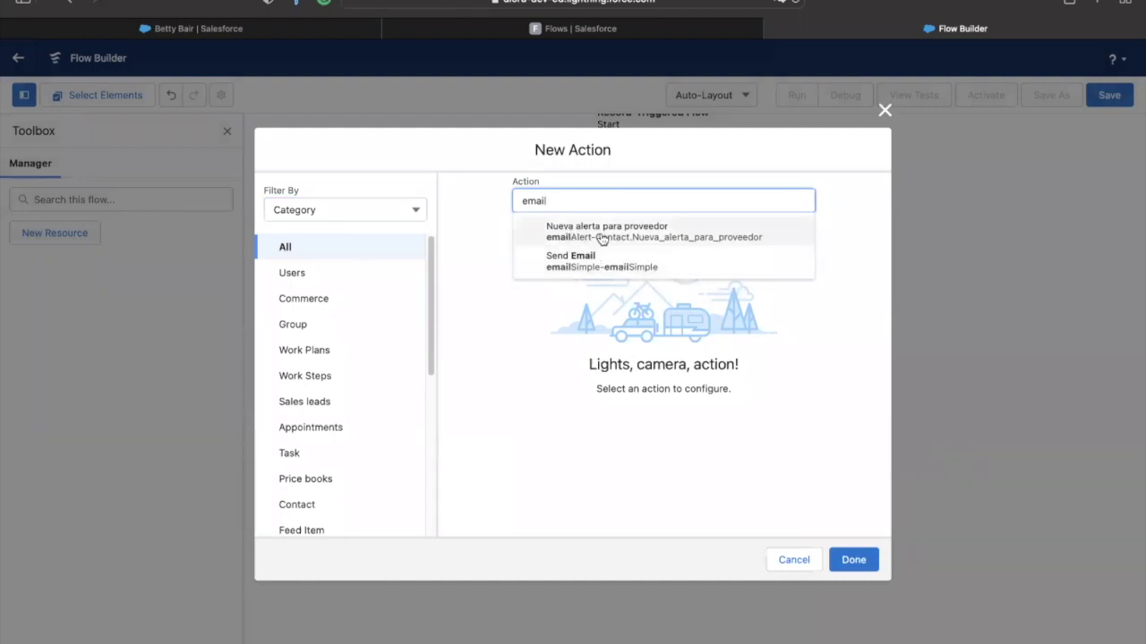
{"action": "left_click", "coordinate": [601, 235]}
Label the new email alert action "Enviar Alerta a Proveedor".
{"action": "left_click", "coordinate": [575, 303]}
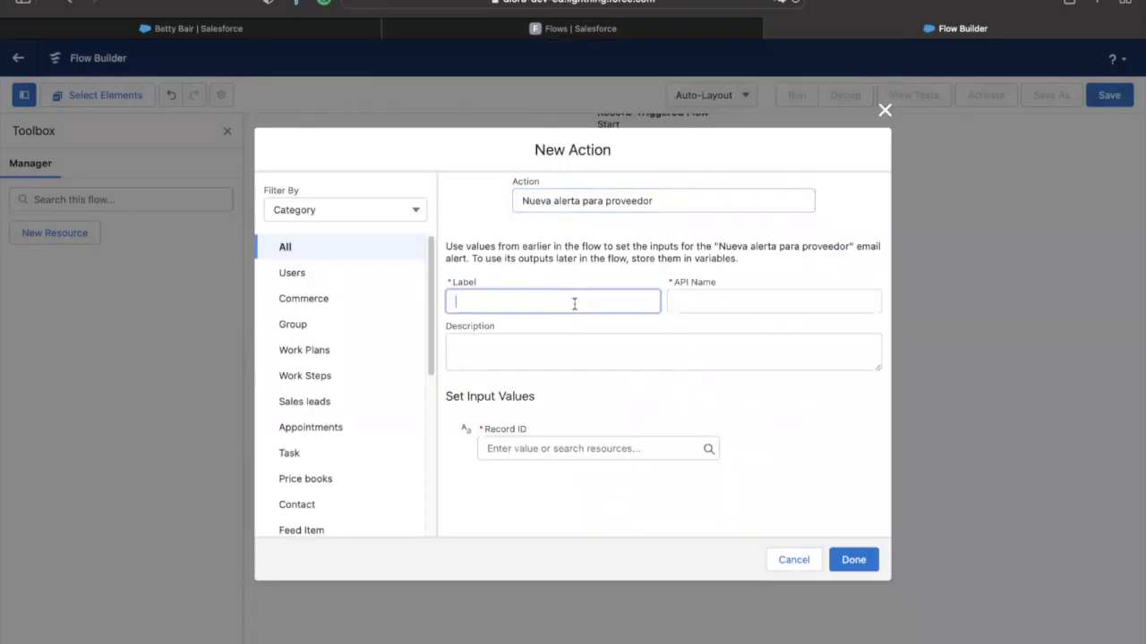
{"action": "type", "text": "Enviar Alerta a Pr"}
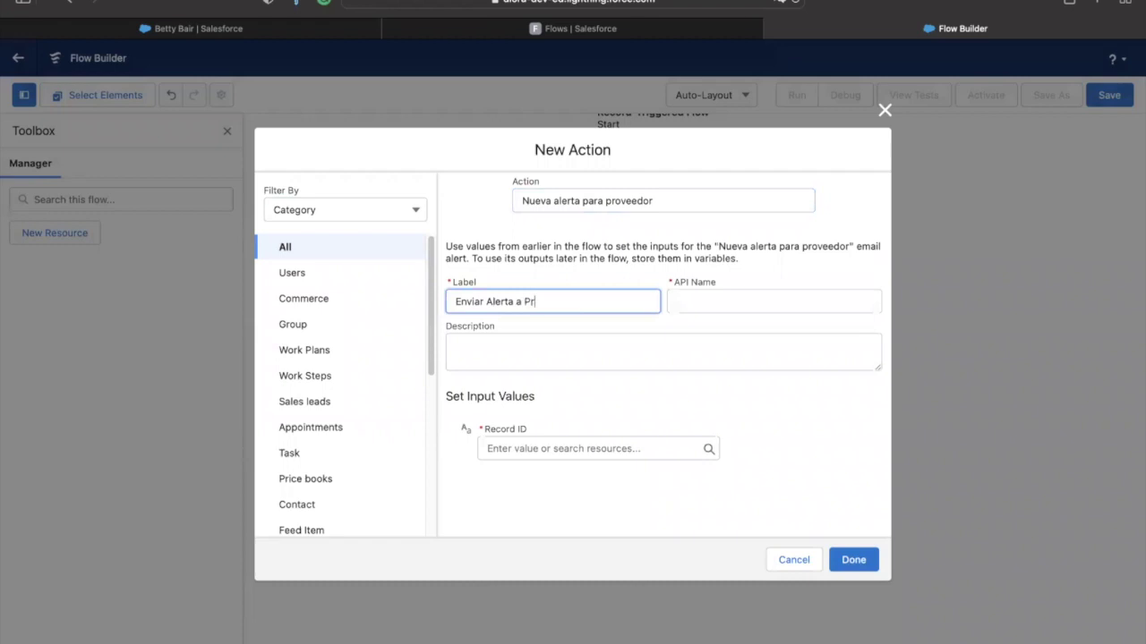
{"action": "type", "text": "oveedor"}
{"action": "left_click", "coordinate": [647, 350]}
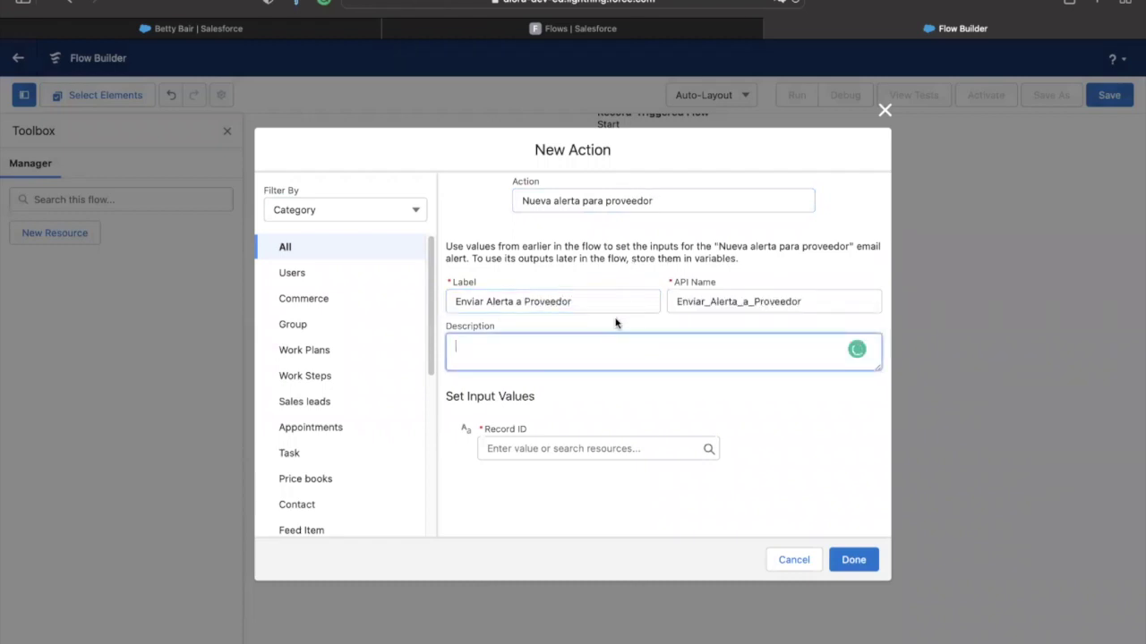
Set the action's Record ID to {!$Record.ContactId} and confirm the action.
{"action": "left_click", "coordinate": [563, 448]}
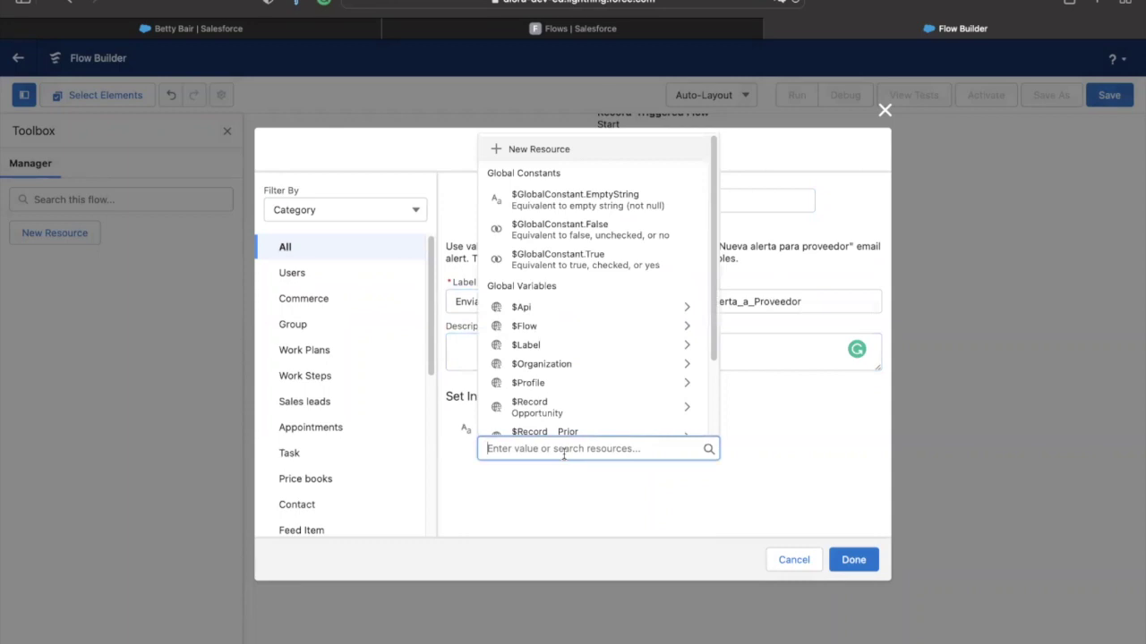
{"action": "left_click", "coordinate": [750, 458]}
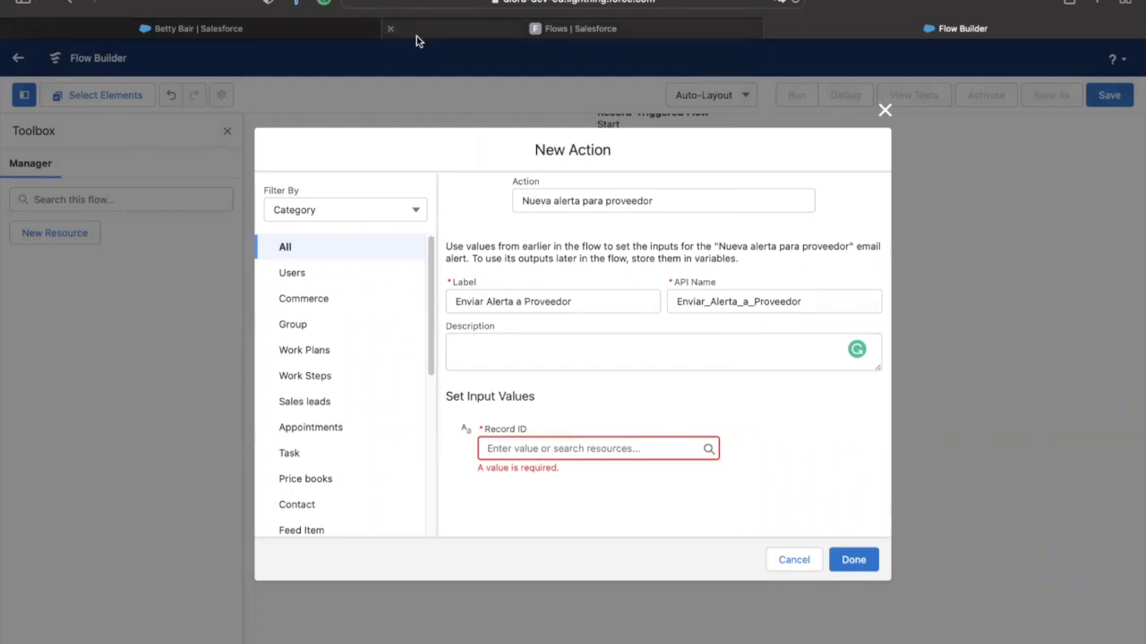
{"action": "left_click", "coordinate": [601, 449]}
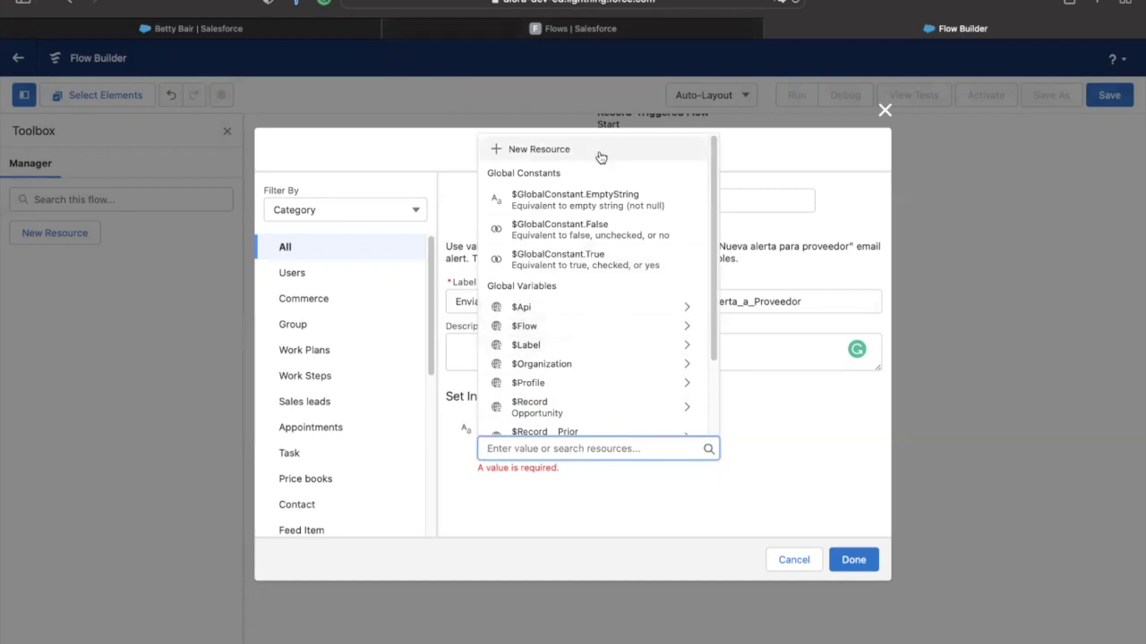
{"action": "scroll", "coordinate": [583, 313], "scroll_direction": "down", "scroll_amount": 2}
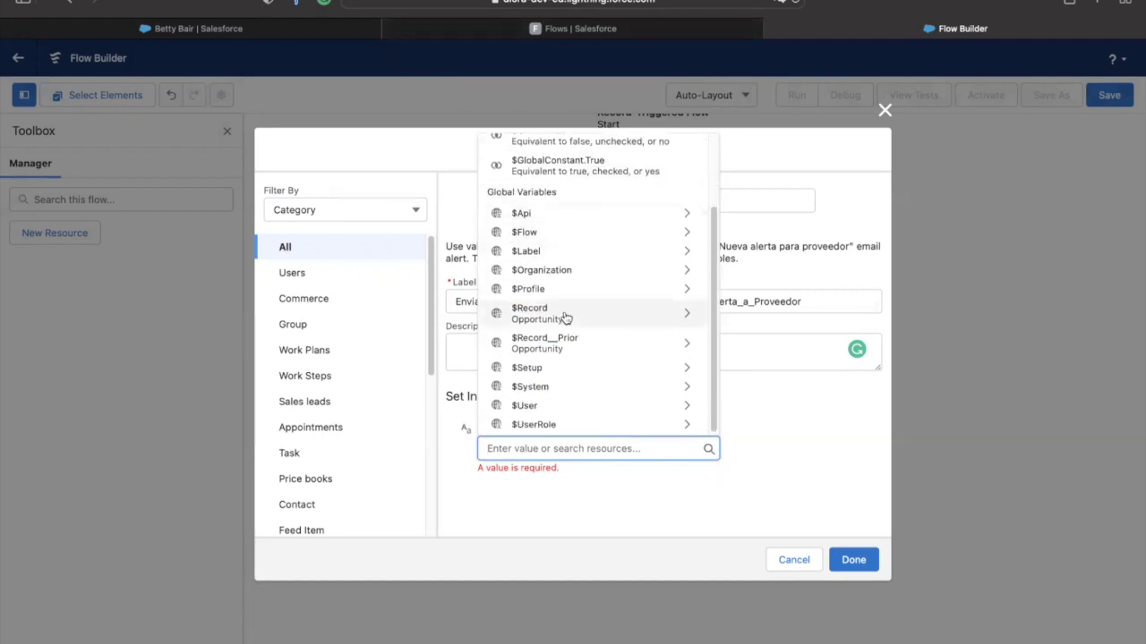
{"action": "left_click", "coordinate": [566, 315]}
{"action": "type", "text": "conta"}
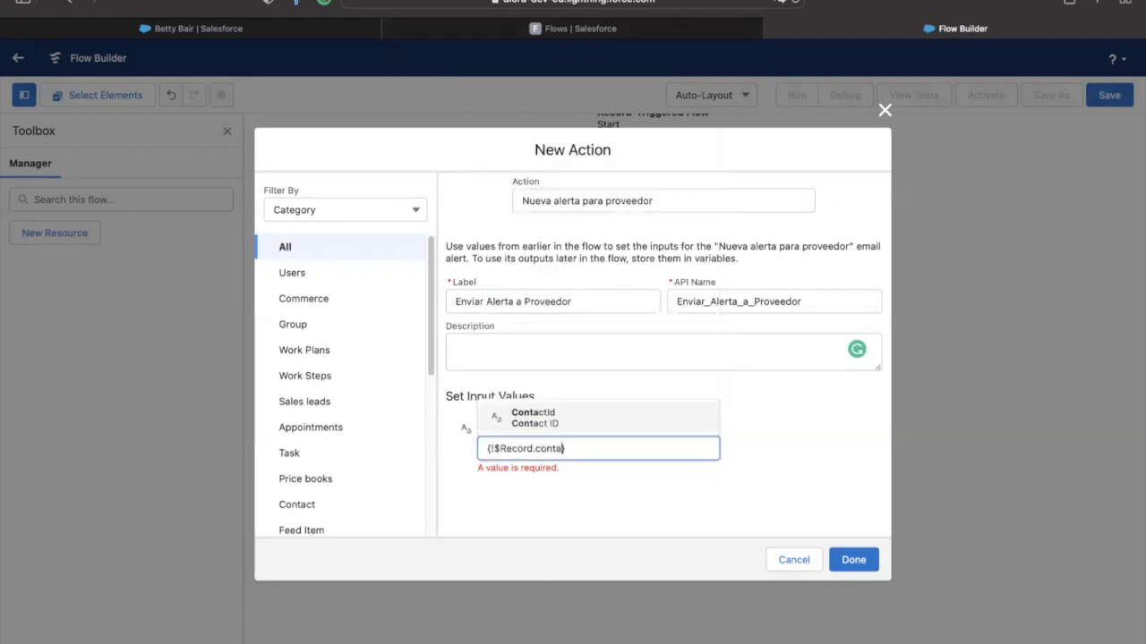
{"action": "left_click", "coordinate": [559, 420]}
{"action": "left_click", "coordinate": [634, 499]}
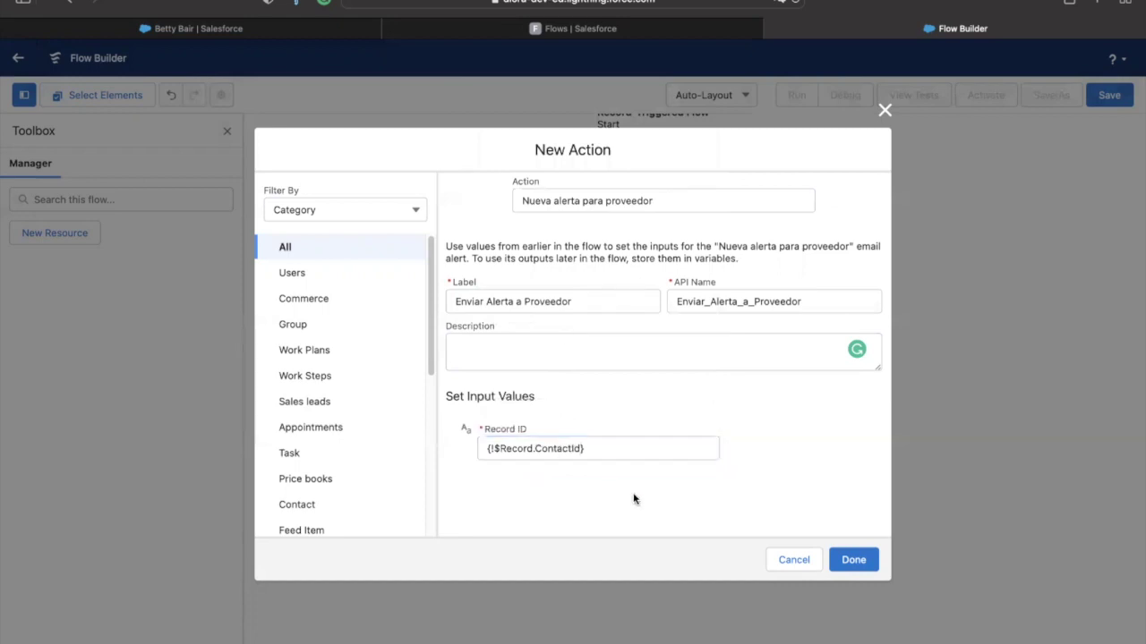
{"action": "left_click", "coordinate": [857, 560]}
Save the flow with the label "Enviar correo".
{"action": "left_click", "coordinate": [1109, 95]}
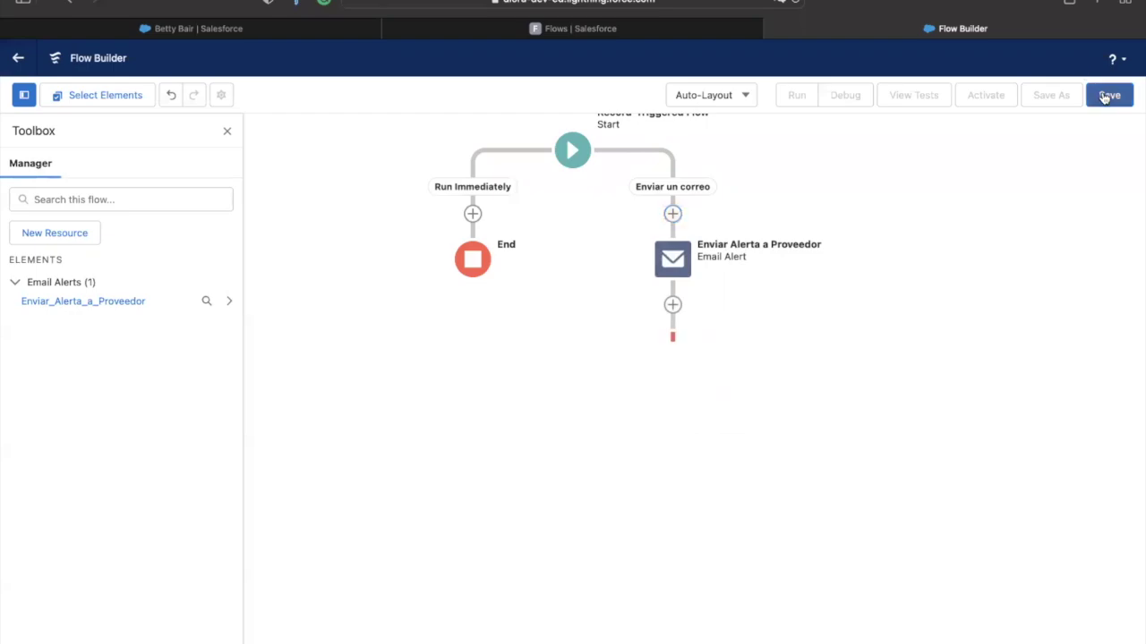
{"action": "left_click", "coordinate": [475, 317]}
{"action": "type", "text": "Enviar correo"}
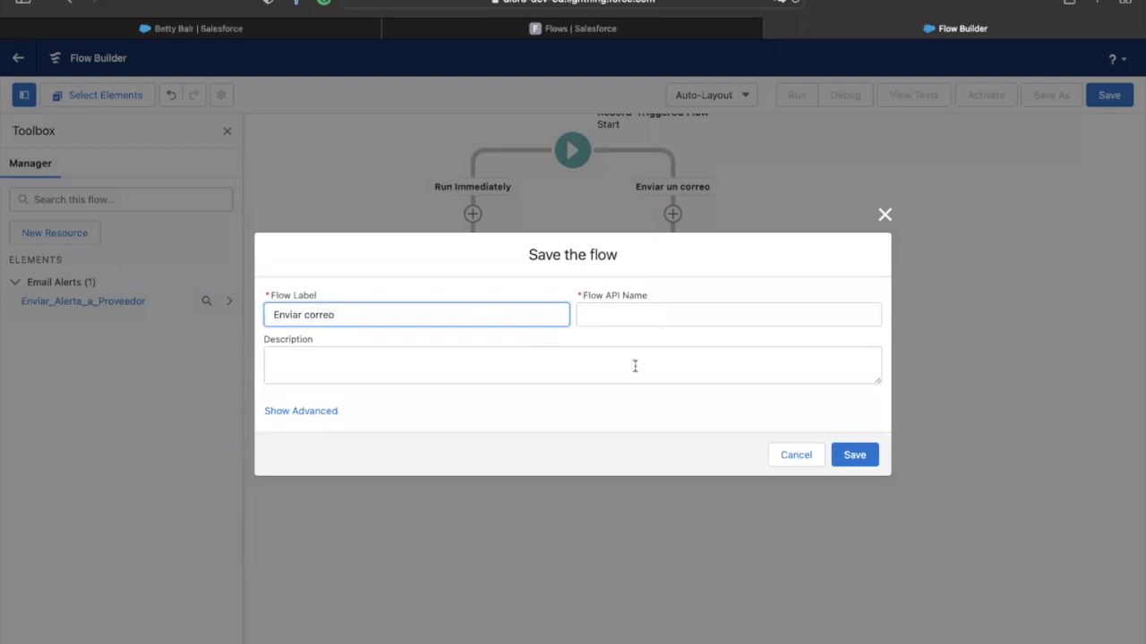
{"action": "left_click", "coordinate": [634, 363]}
{"action": "left_click", "coordinate": [855, 455]}
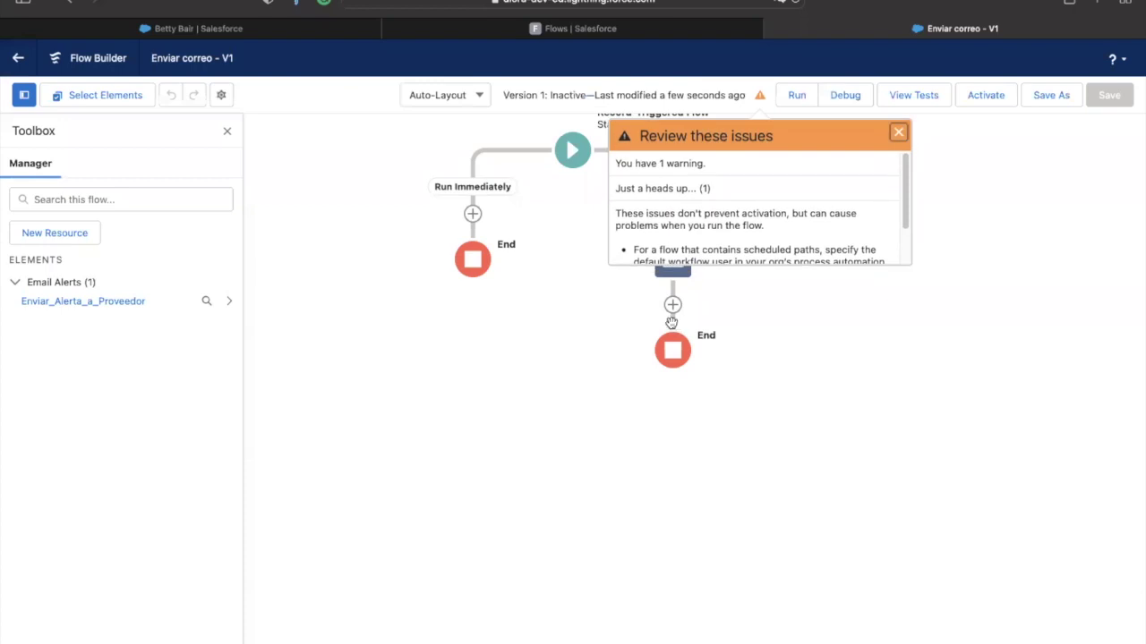
Read the saved flow's warning and review the trigger, entry conditions and optimization in the start configuration, leaving it without changes.
{"action": "scroll", "coordinate": [729, 229], "scroll_direction": "down", "scroll_amount": 2}
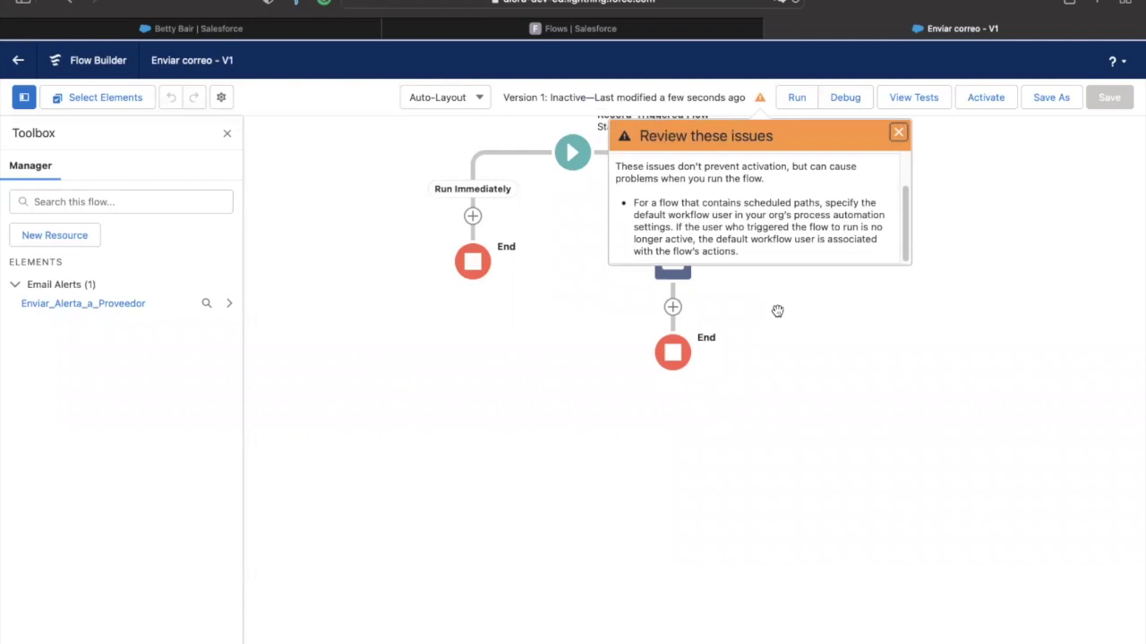
{"action": "scroll", "coordinate": [739, 214], "scroll_direction": "up", "scroll_amount": 2}
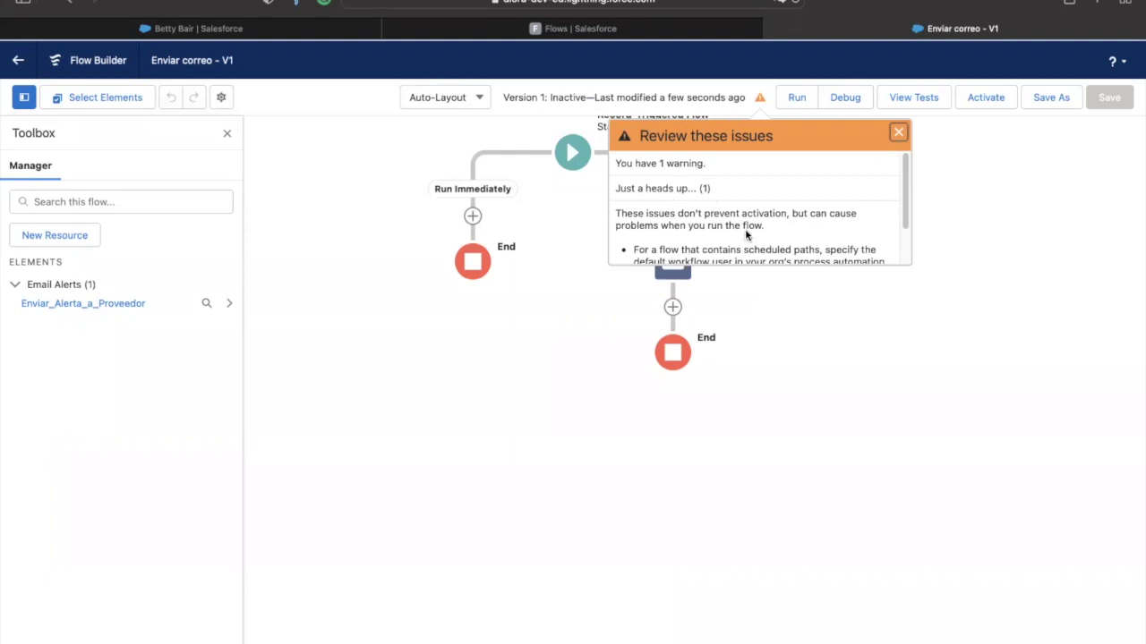
{"action": "scroll", "coordinate": [746, 231], "scroll_direction": "down", "scroll_amount": 1}
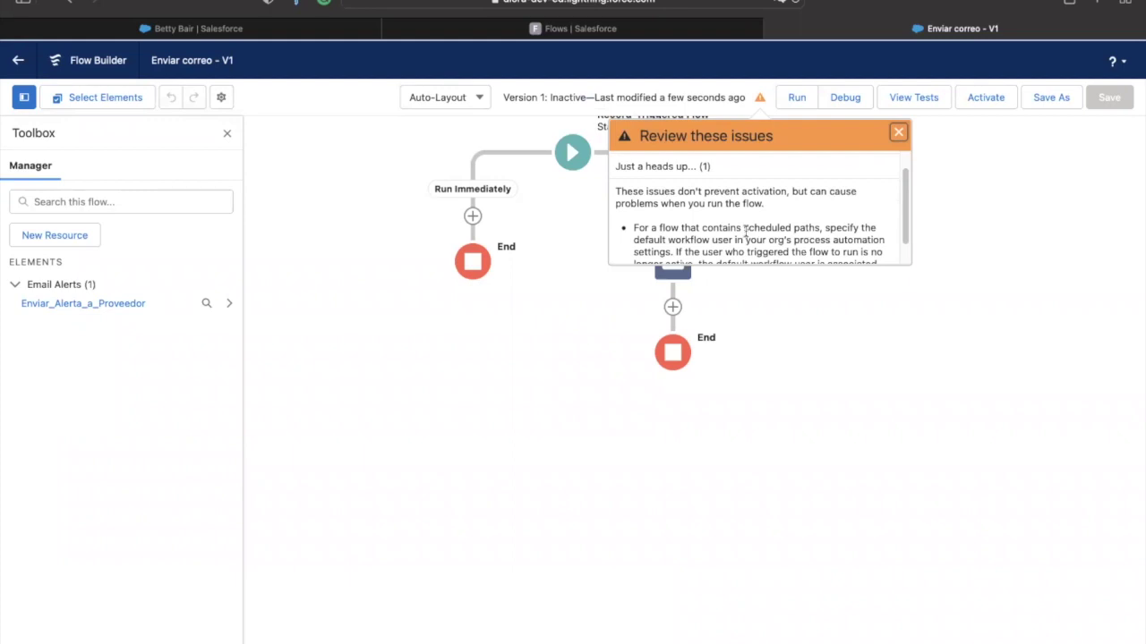
{"action": "left_click", "coordinate": [573, 156]}
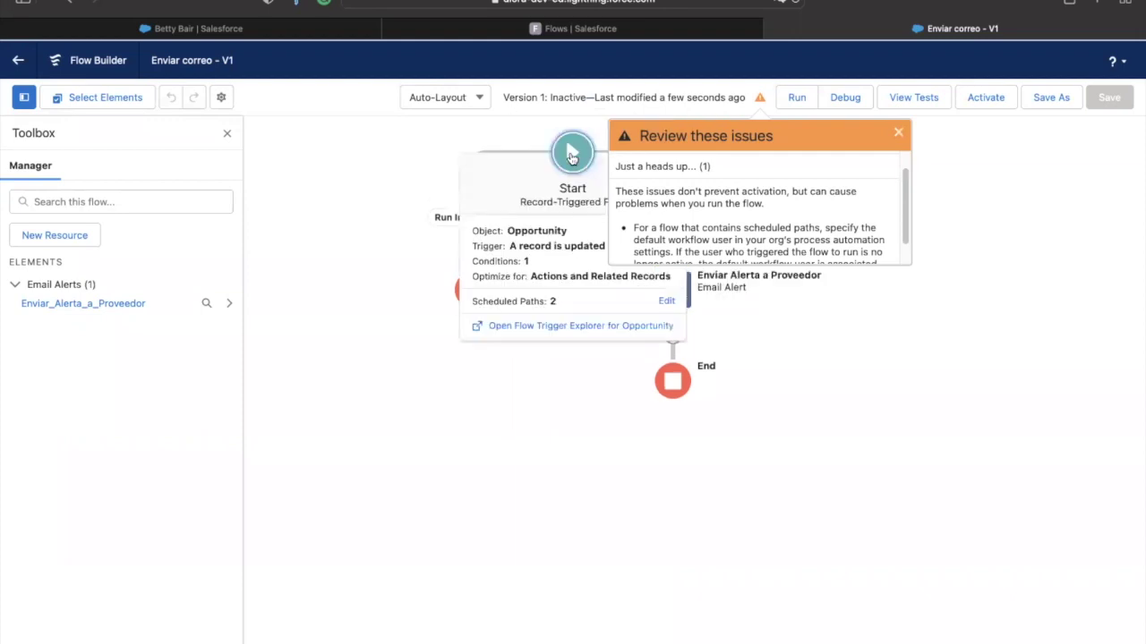
{"action": "left_click", "coordinate": [666, 301]}
{"action": "scroll", "coordinate": [645, 400], "scroll_direction": "down", "scroll_amount": 3}
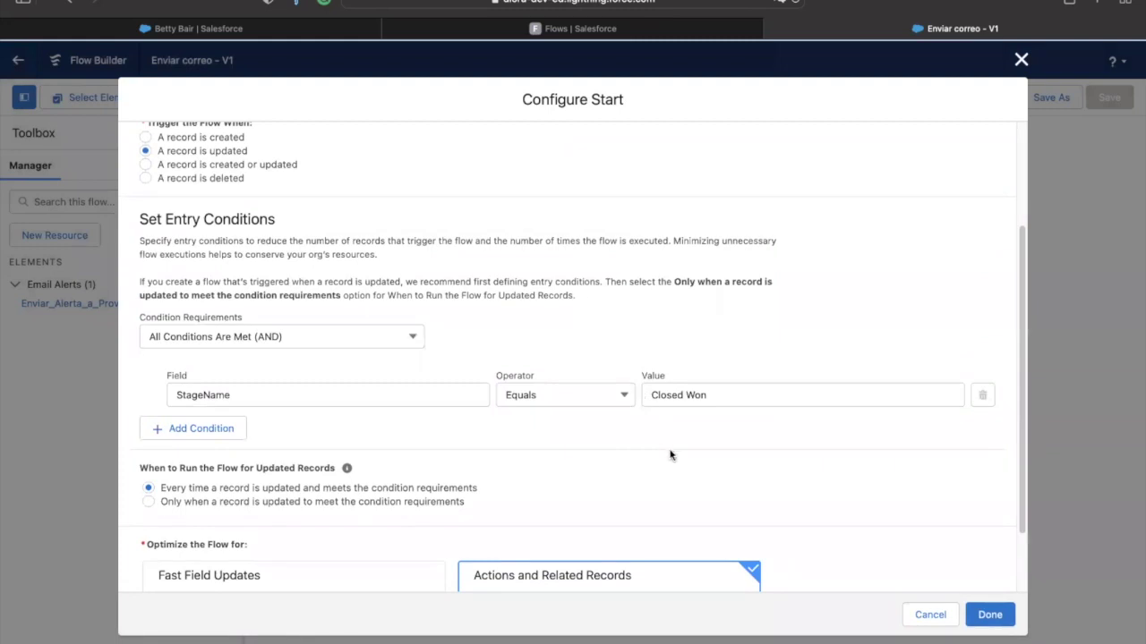
{"action": "scroll", "coordinate": [670, 456], "scroll_direction": "down", "scroll_amount": 1}
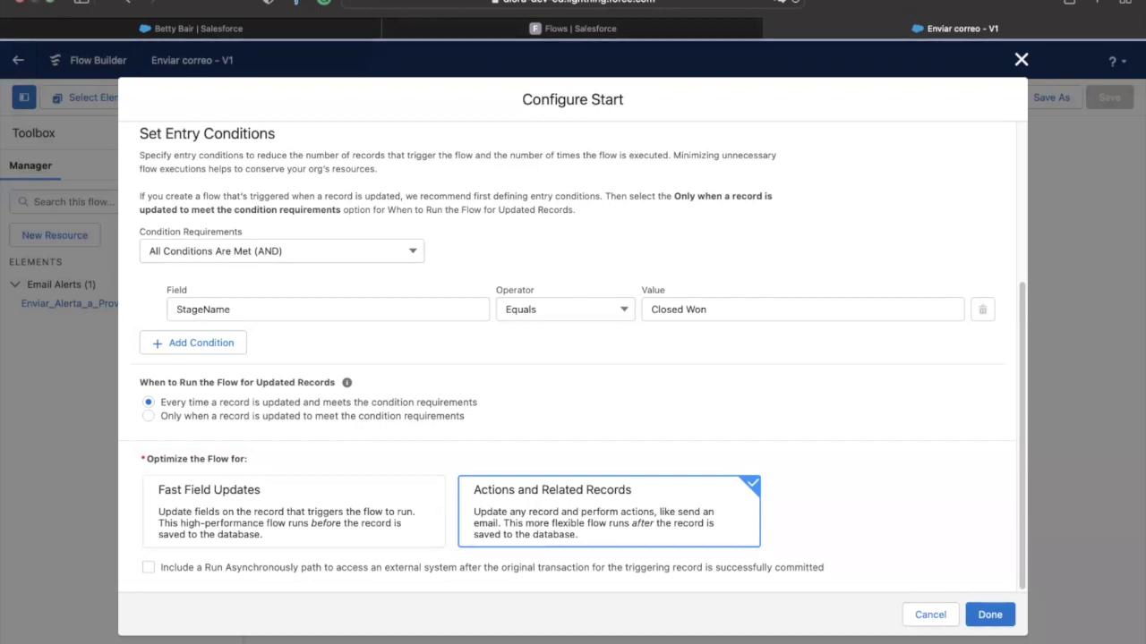
{"action": "left_click", "coordinate": [931, 619]}
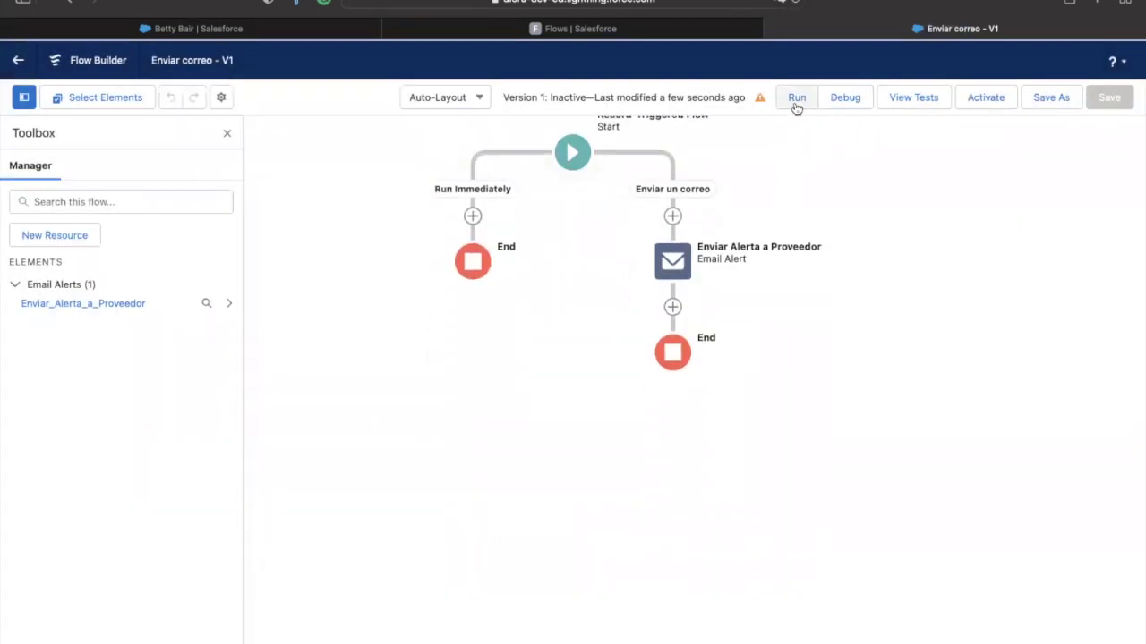
Save the "Enviar correo" flow as a new version and read the issue listed for it.
{"action": "left_click", "coordinate": [1032, 106]}
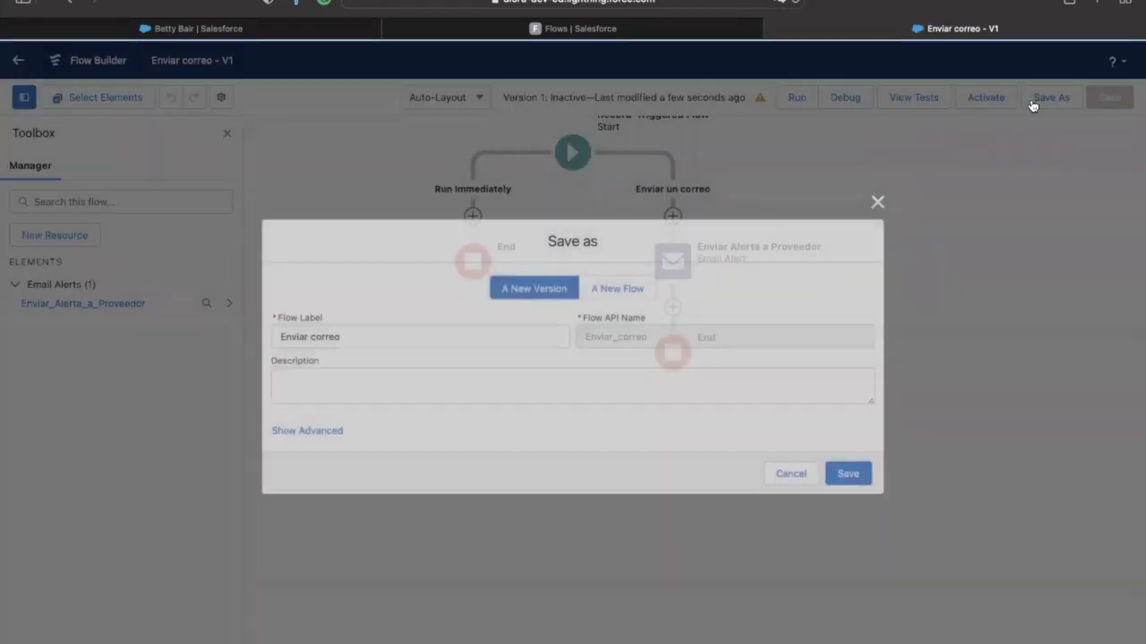
{"action": "left_click", "coordinate": [848, 475]}
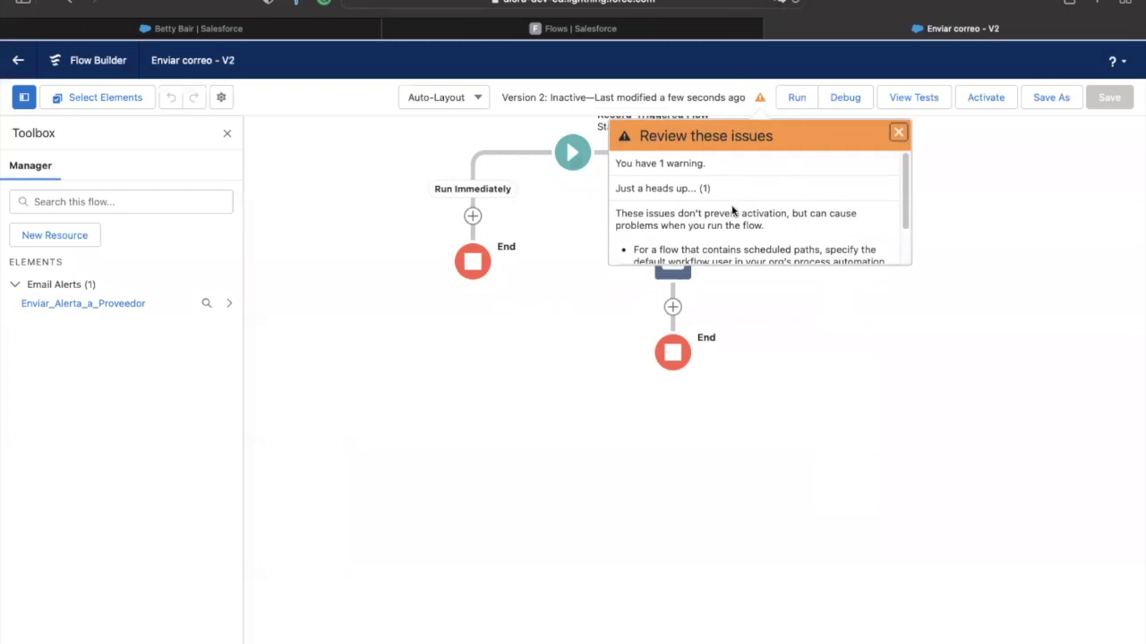
{"action": "scroll", "coordinate": [732, 211], "scroll_direction": "down", "scroll_amount": 2}
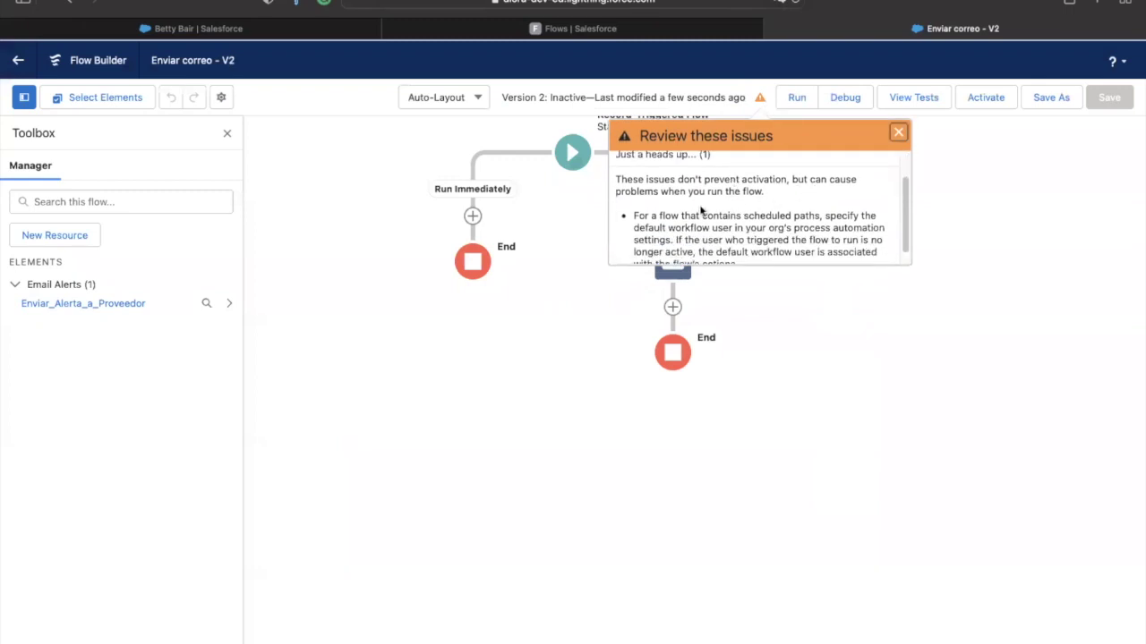
{"action": "scroll", "coordinate": [669, 220], "scroll_direction": "down", "scroll_amount": 1}
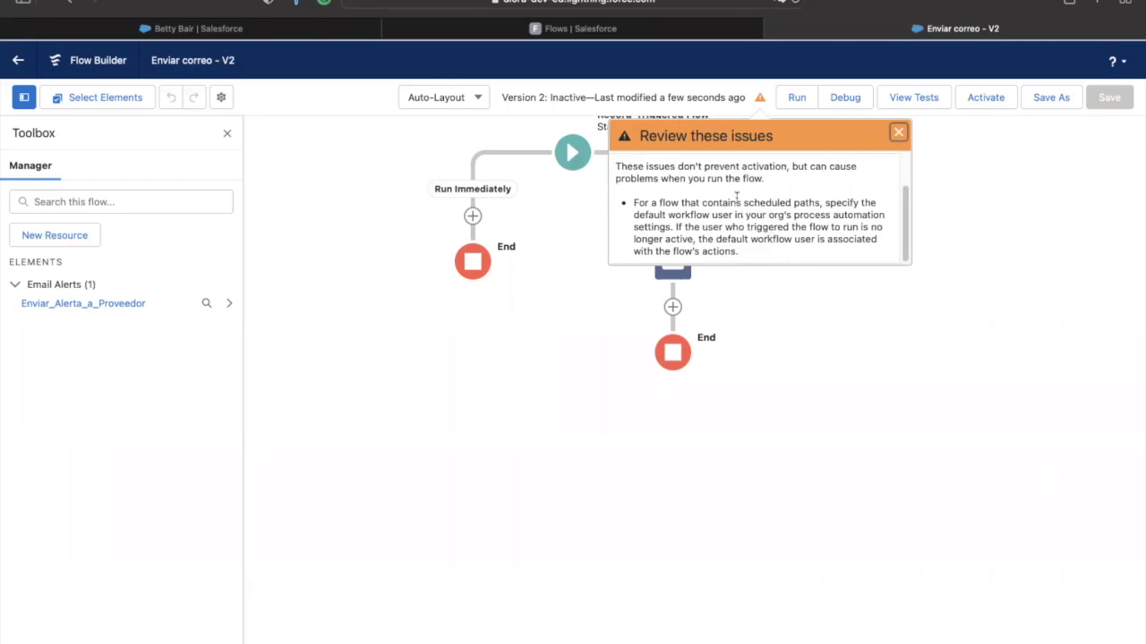
{"action": "left_click_drag", "start_coordinate": [743, 255], "coordinate": [629, 203]}
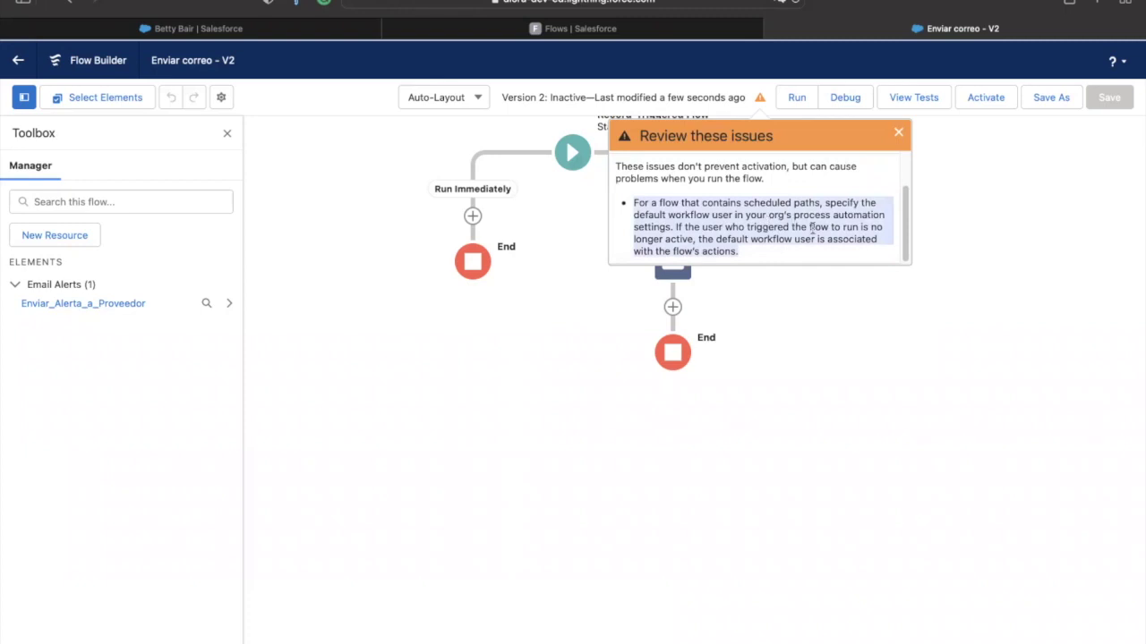
{"action": "left_click", "coordinate": [777, 235]}
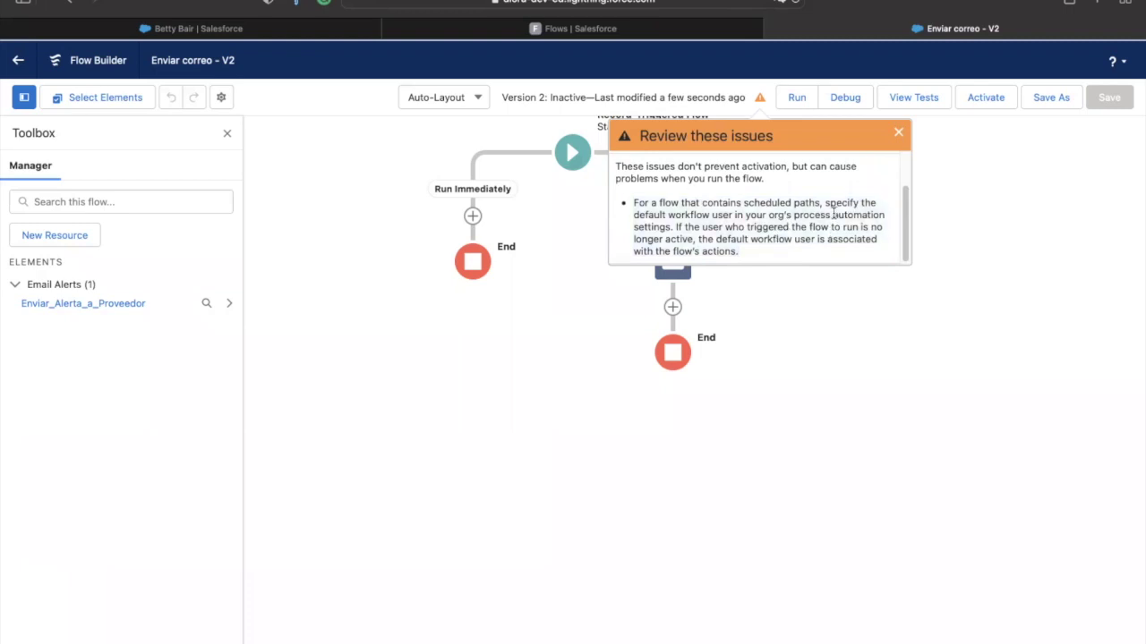
Copy "org's process automation settings" from the flow warning and search the Setup menu for that text.
{"action": "left_click_drag", "start_coordinate": [836, 212], "coordinate": [867, 215]}
{"action": "left_click_drag", "start_coordinate": [767, 215], "coordinate": [670, 227]}
{"action": "key", "text": "ctrl+c"}
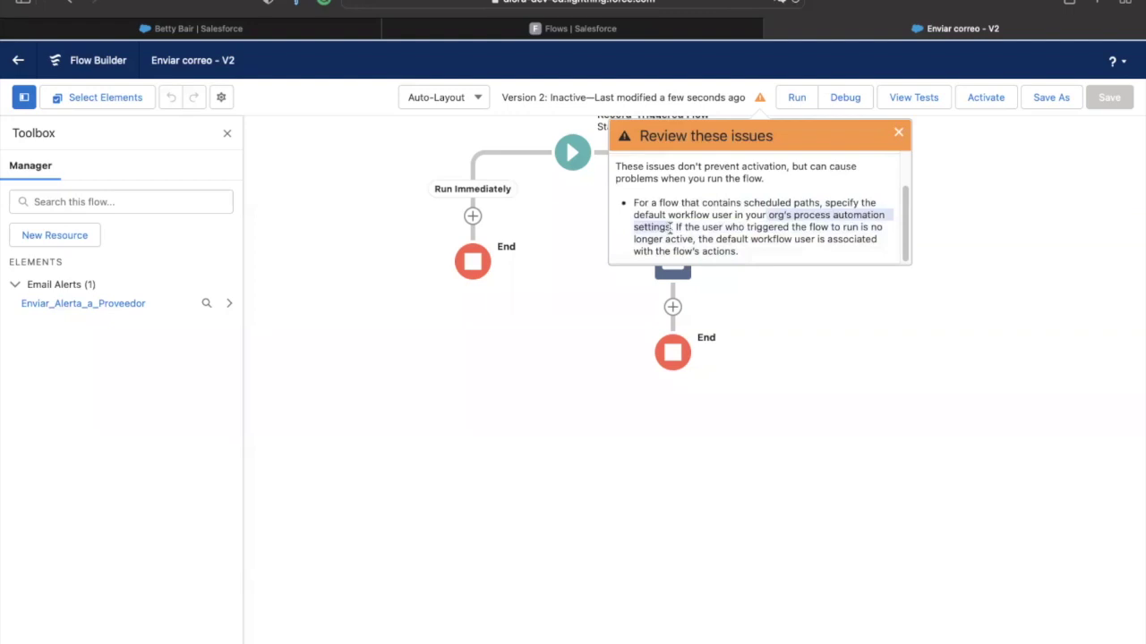
{"action": "left_click", "coordinate": [793, 384]}
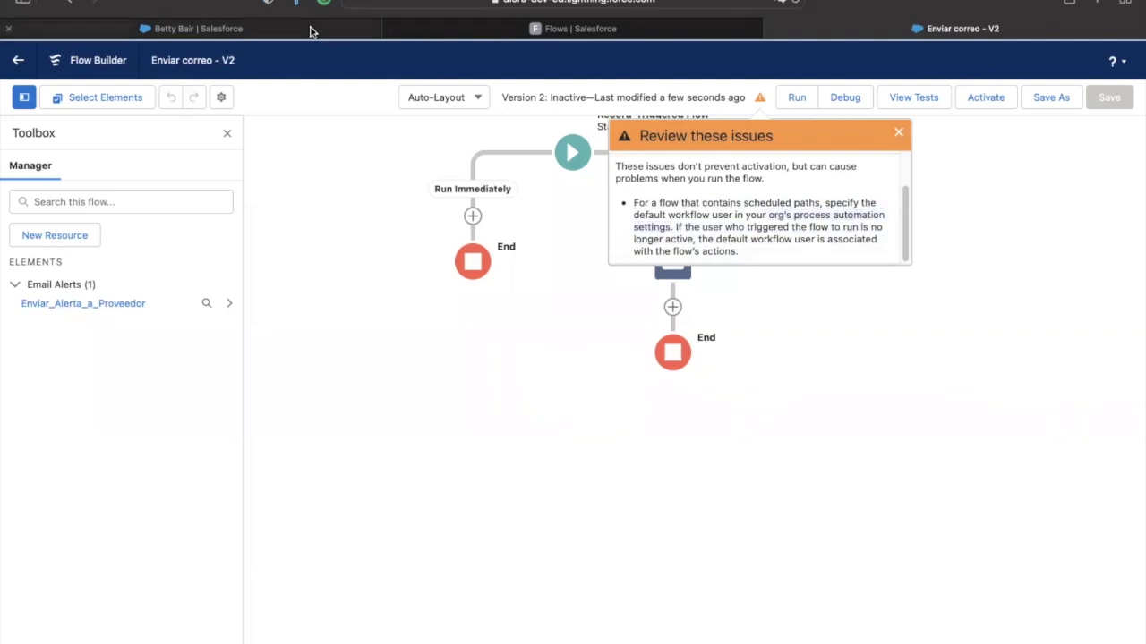
{"action": "left_click", "coordinate": [488, 29]}
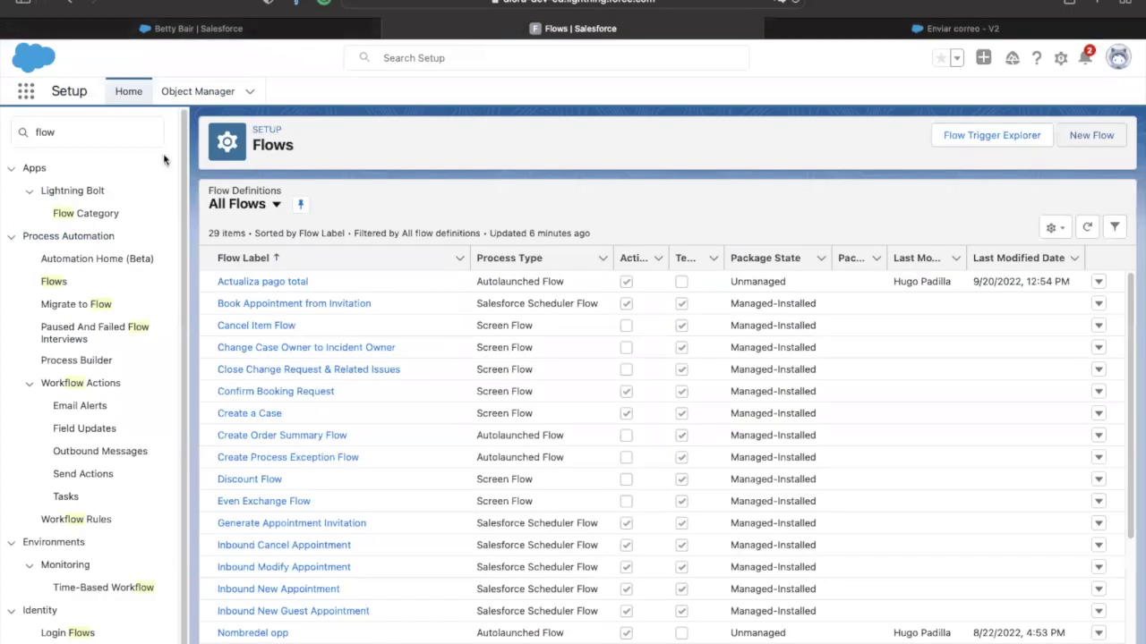
{"action": "left_click", "coordinate": [89, 137]}
{"action": "key", "text": "ctrl+v"}
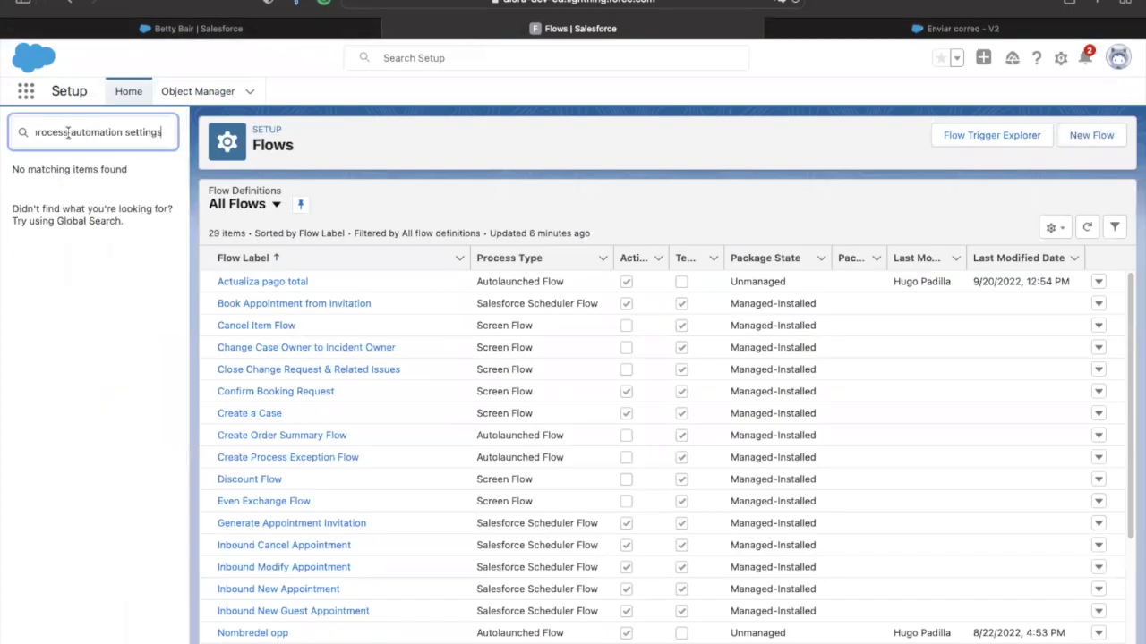
Shorten the Setup menu search to "automation settings" and open Process Automation Settings.
{"action": "left_click_drag", "start_coordinate": [69, 132], "coordinate": [36, 133]}
{"action": "key", "text": "BackSpace"}
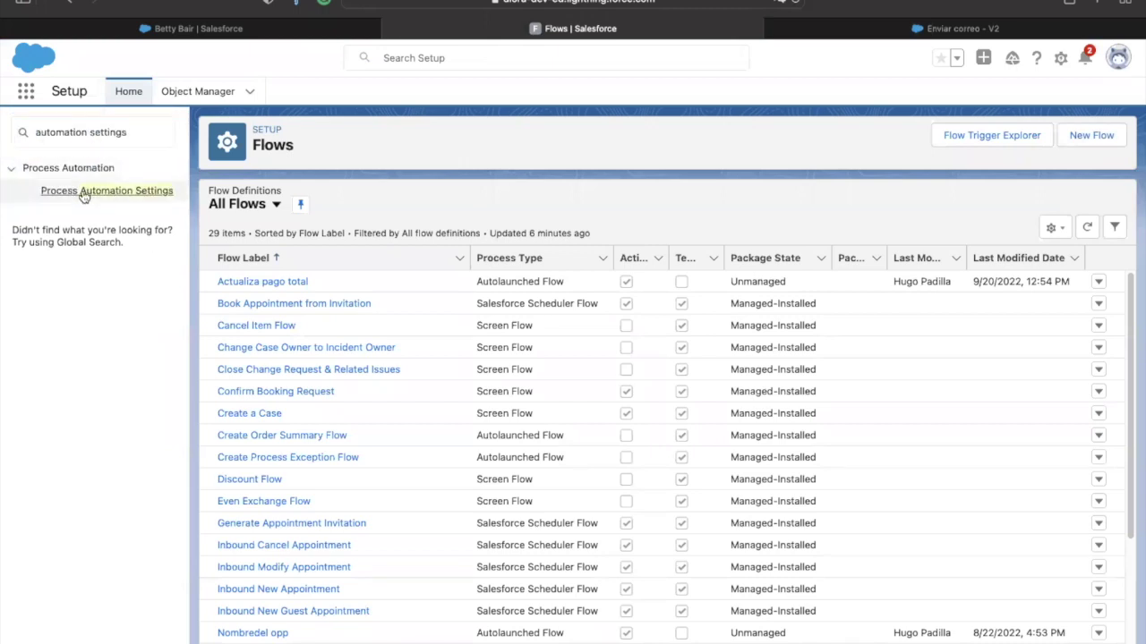
{"action": "left_click", "coordinate": [83, 192]}
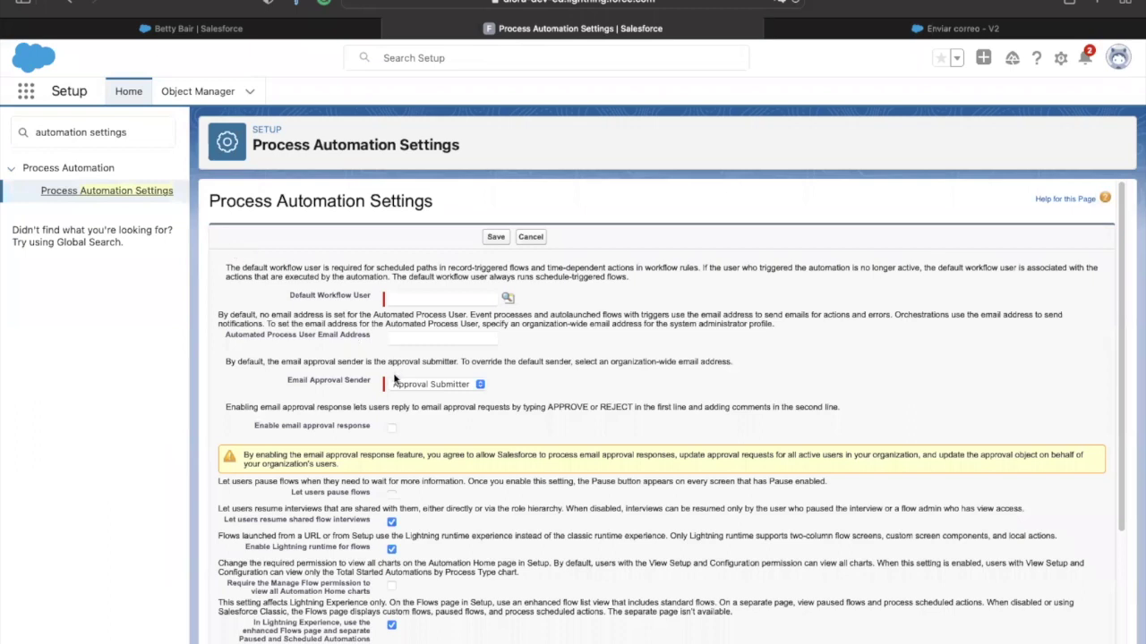
Choose the recently viewed user as Default Workflow User through the user lookup, and save the process automation settings.
{"action": "scroll", "coordinate": [438, 448], "scroll_direction": "down", "scroll_amount": 2}
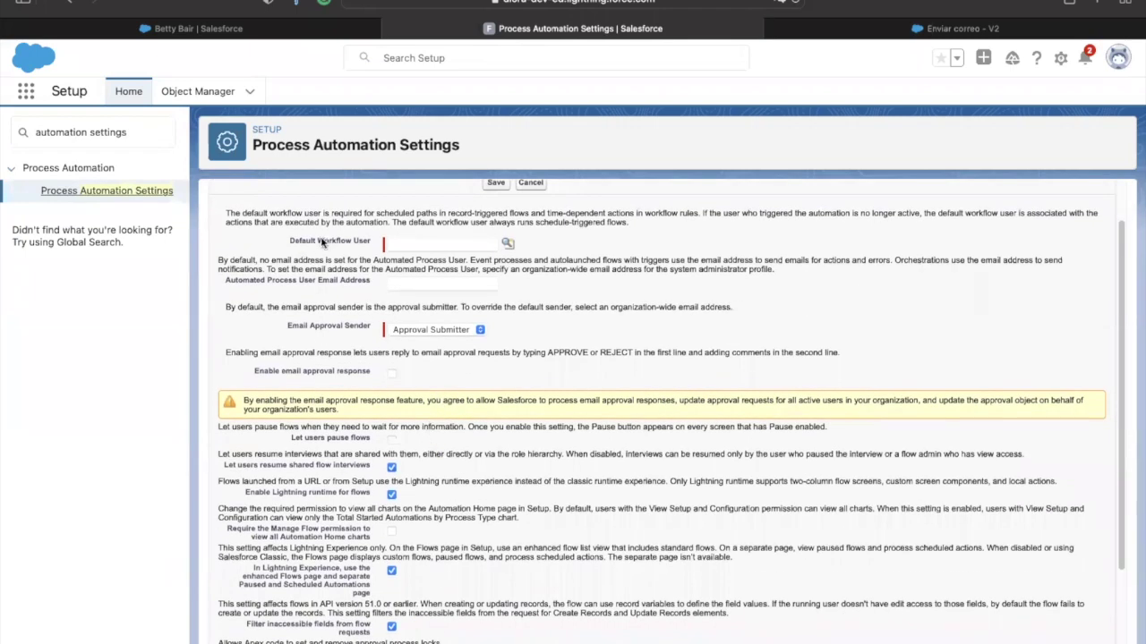
{"action": "left_click", "coordinate": [506, 245]}
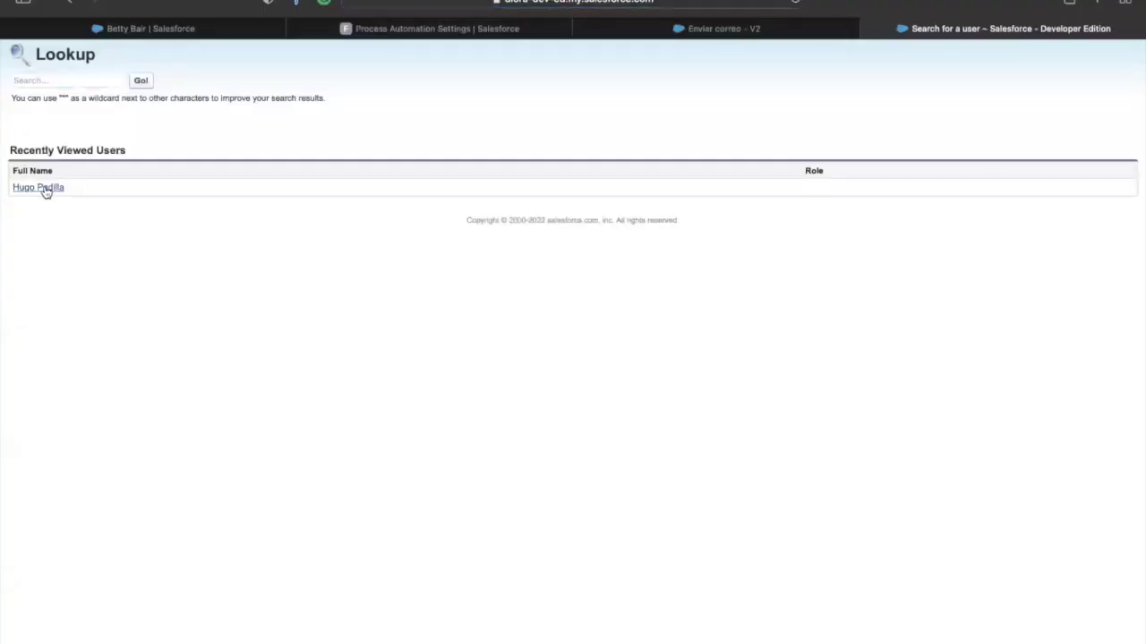
{"action": "left_click", "coordinate": [44, 188]}
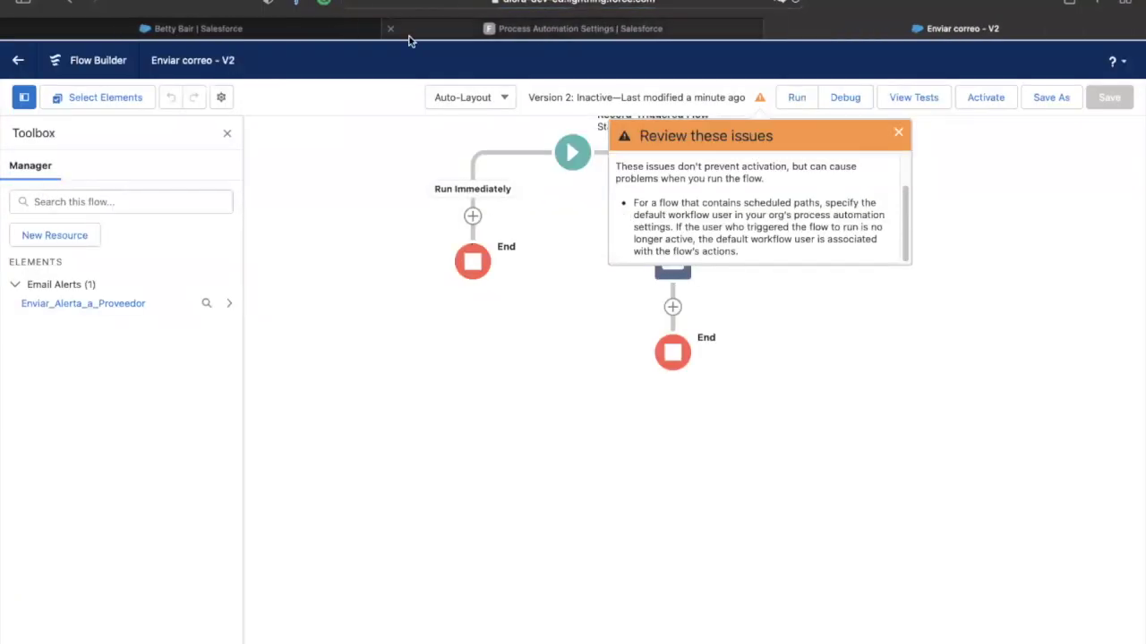
{"action": "left_click", "coordinate": [242, 31]}
{"action": "left_click", "coordinate": [534, 27]}
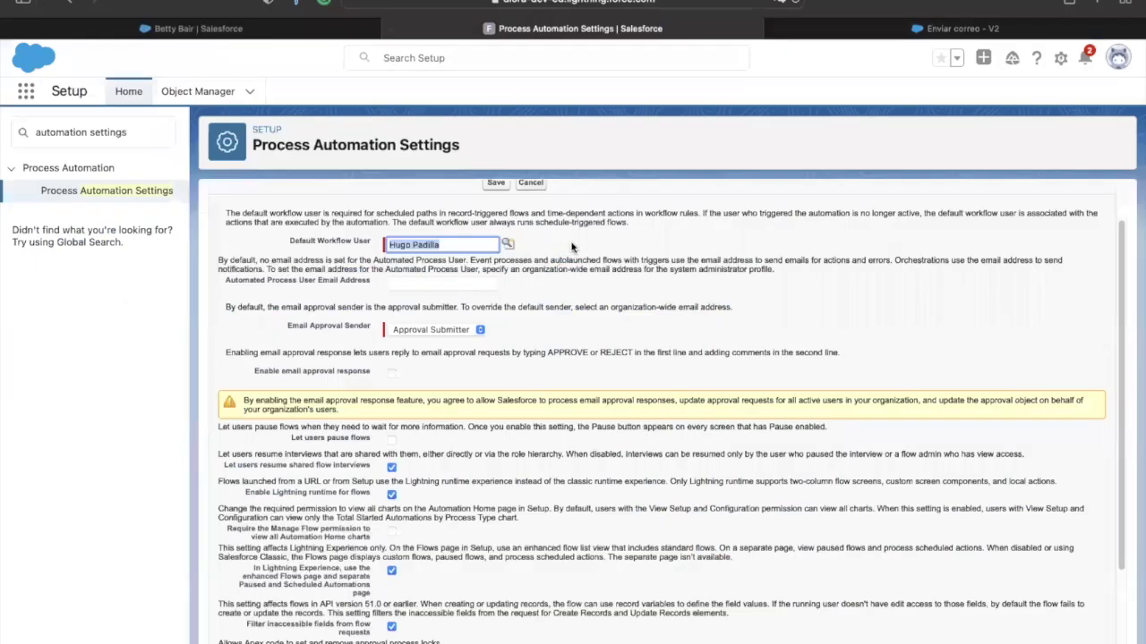
{"action": "left_click", "coordinate": [574, 249]}
{"action": "scroll", "coordinate": [456, 367], "scroll_direction": "down", "scroll_amount": 5}
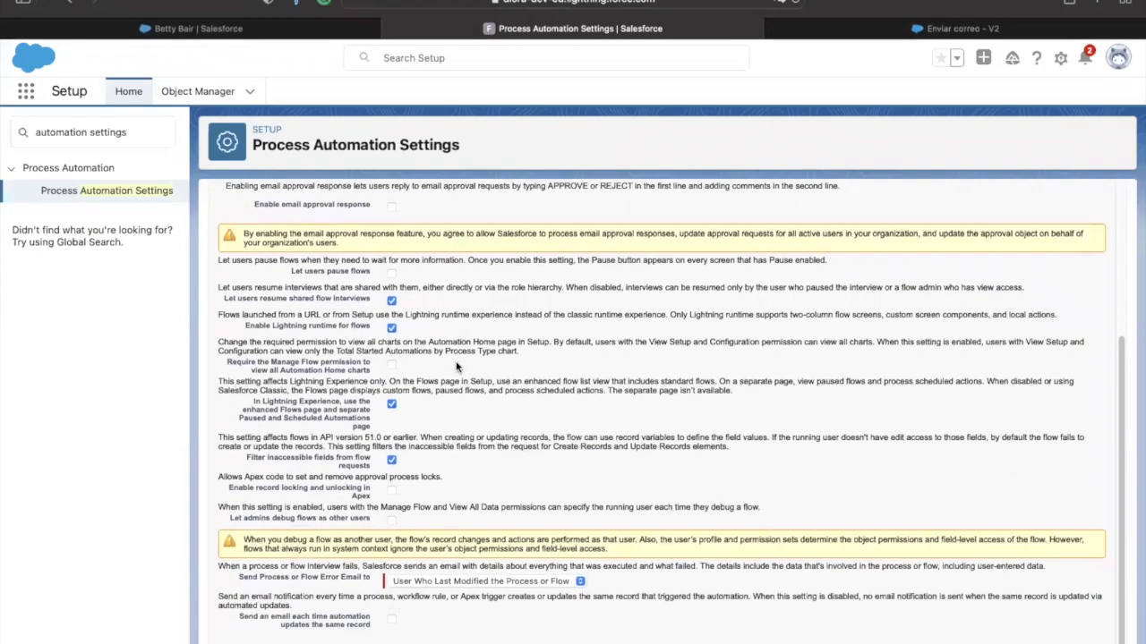
{"action": "scroll", "coordinate": [456, 367], "scroll_direction": "up", "scroll_amount": 6}
{"action": "left_click", "coordinate": [498, 238]}
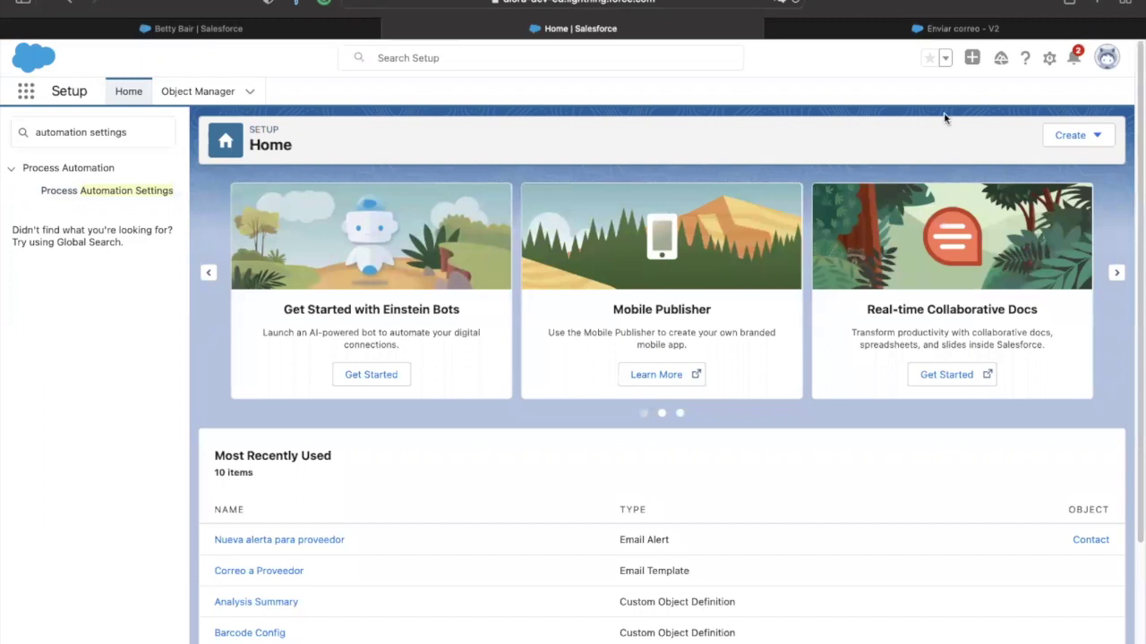
Dismiss the issue list of the "Enviar correo" flow and save the flow as a new version.
{"action": "left_click", "coordinate": [941, 30]}
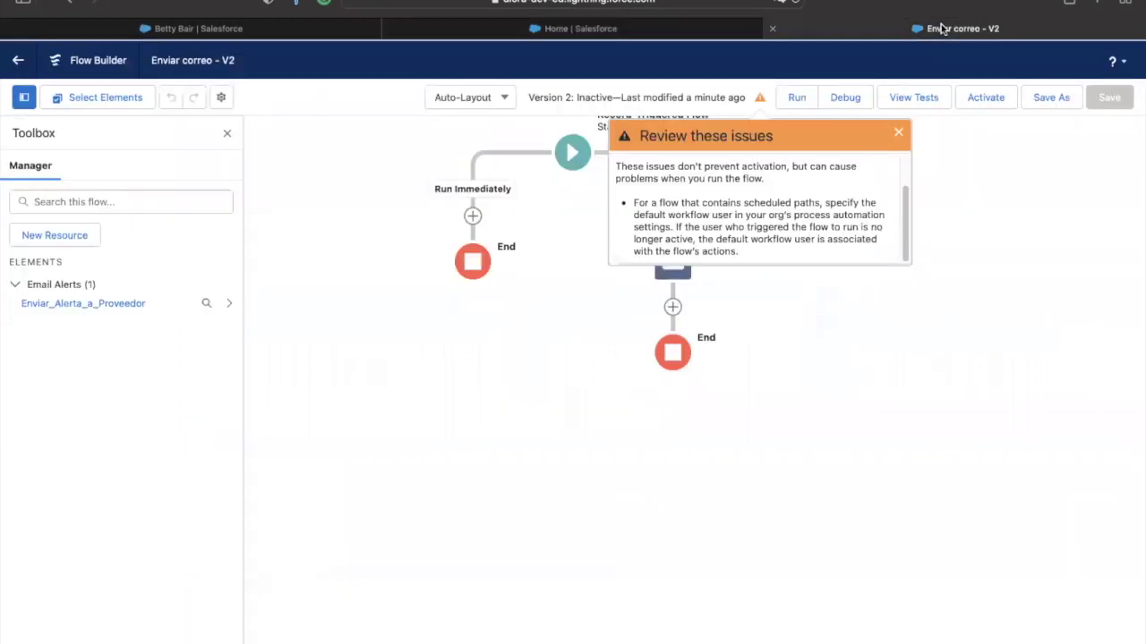
{"action": "left_click", "coordinate": [898, 131]}
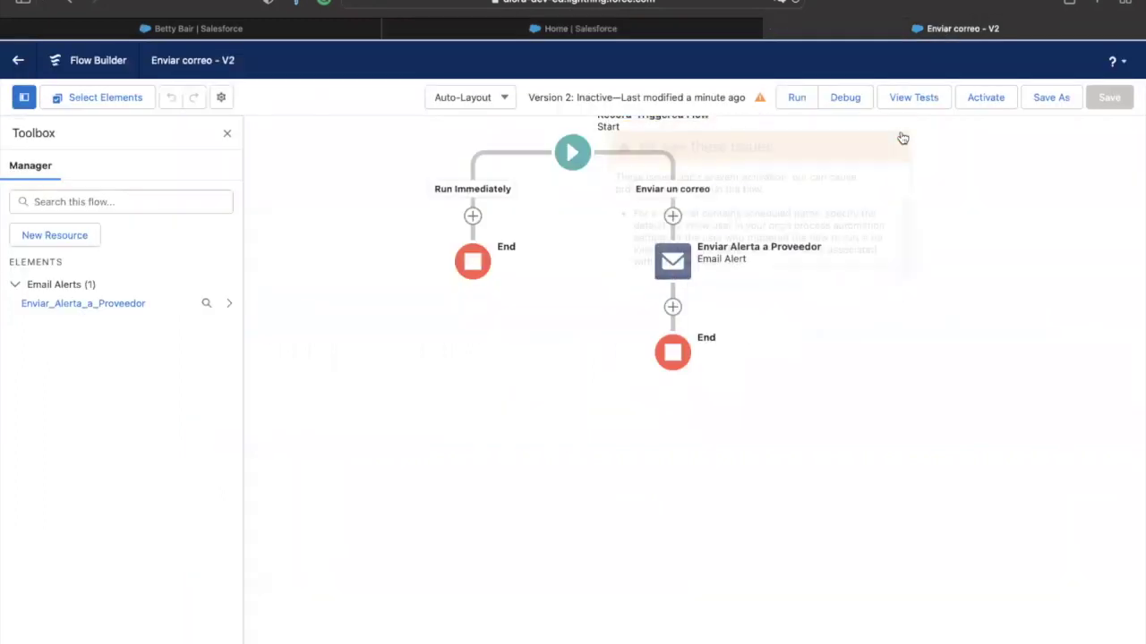
{"action": "left_click", "coordinate": [1051, 97]}
{"action": "left_click", "coordinate": [857, 478]}
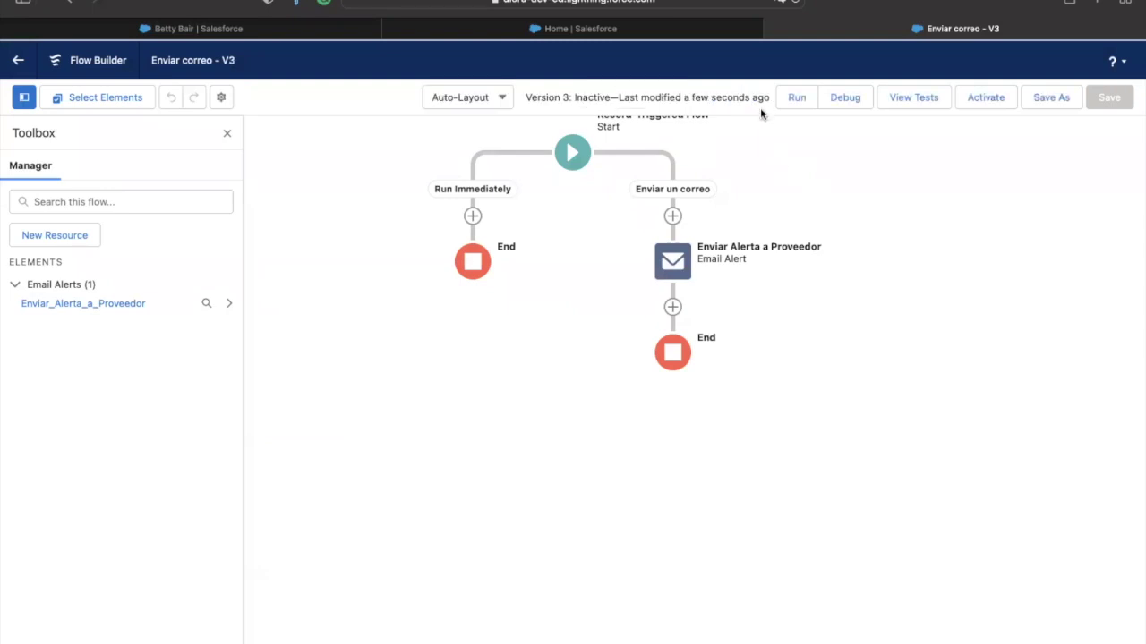
{"action": "left_click_drag", "start_coordinate": [823, 215], "coordinate": [844, 231]}
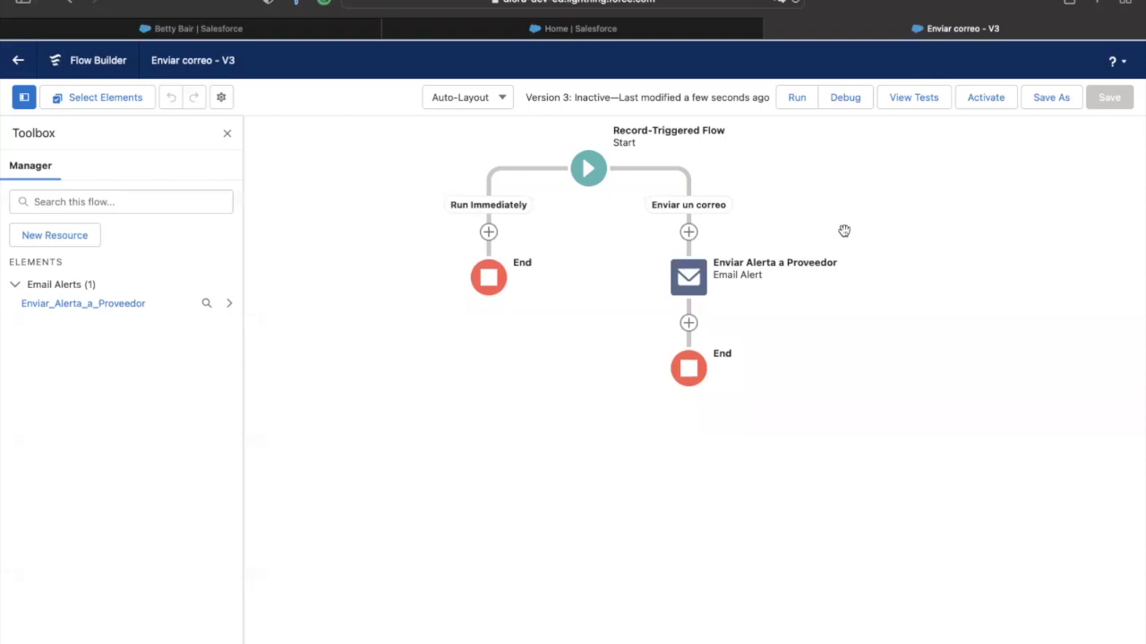
Reopen Process Automation Settings and check the Default Workflow User field.
{"action": "left_click", "coordinate": [238, 31]}
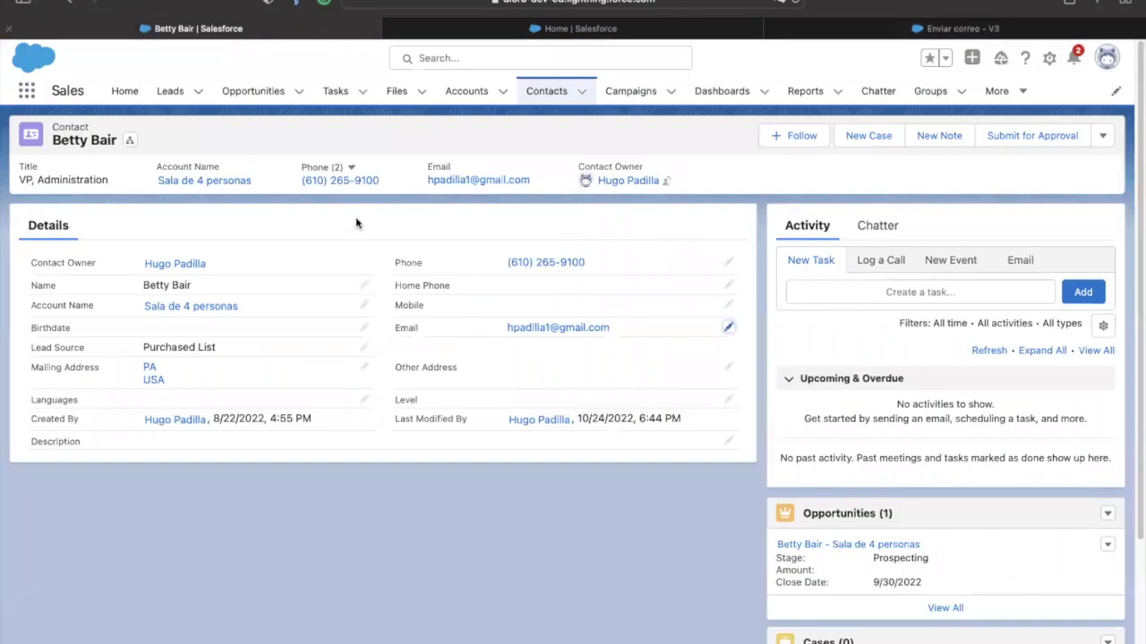
{"action": "left_click", "coordinate": [580, 28]}
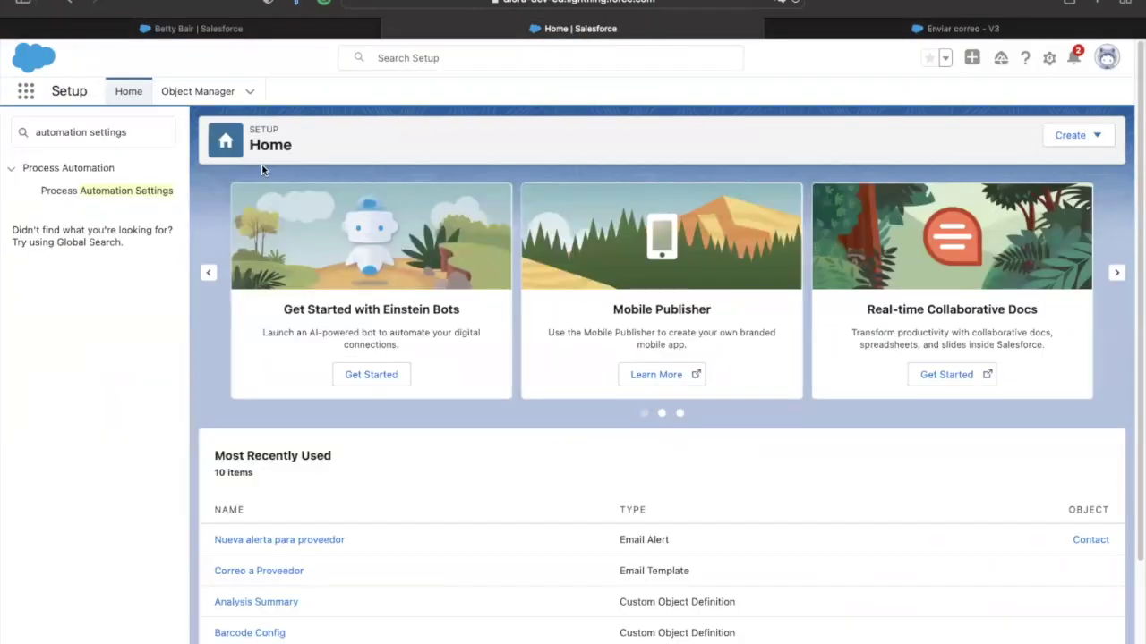
{"action": "left_click", "coordinate": [107, 192]}
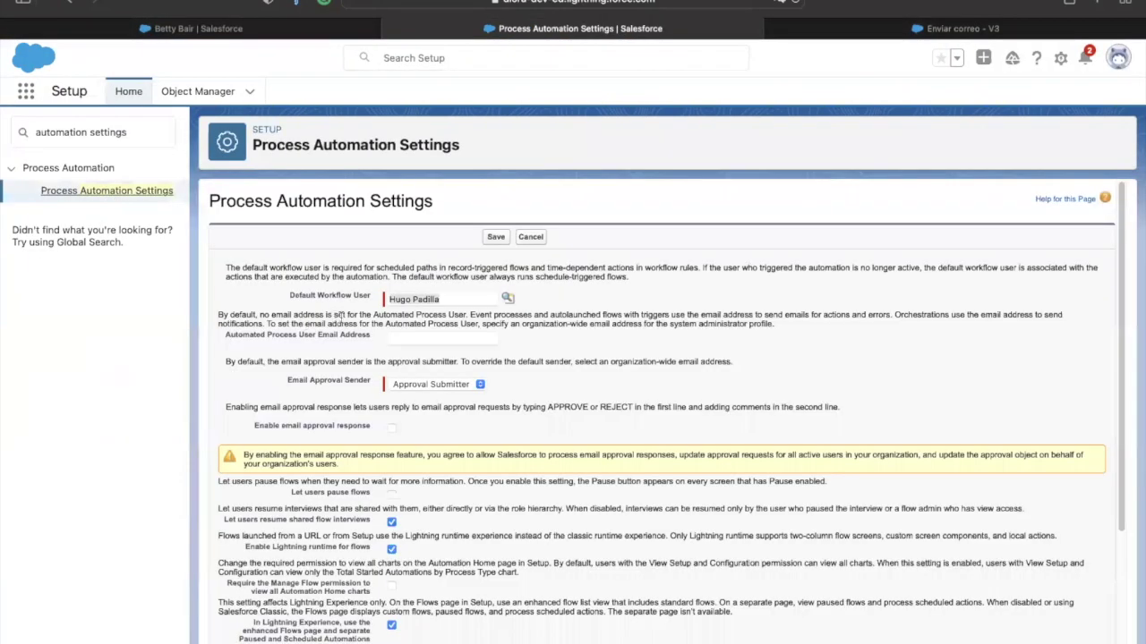
{"action": "left_click_drag", "start_coordinate": [374, 295], "coordinate": [275, 296]}
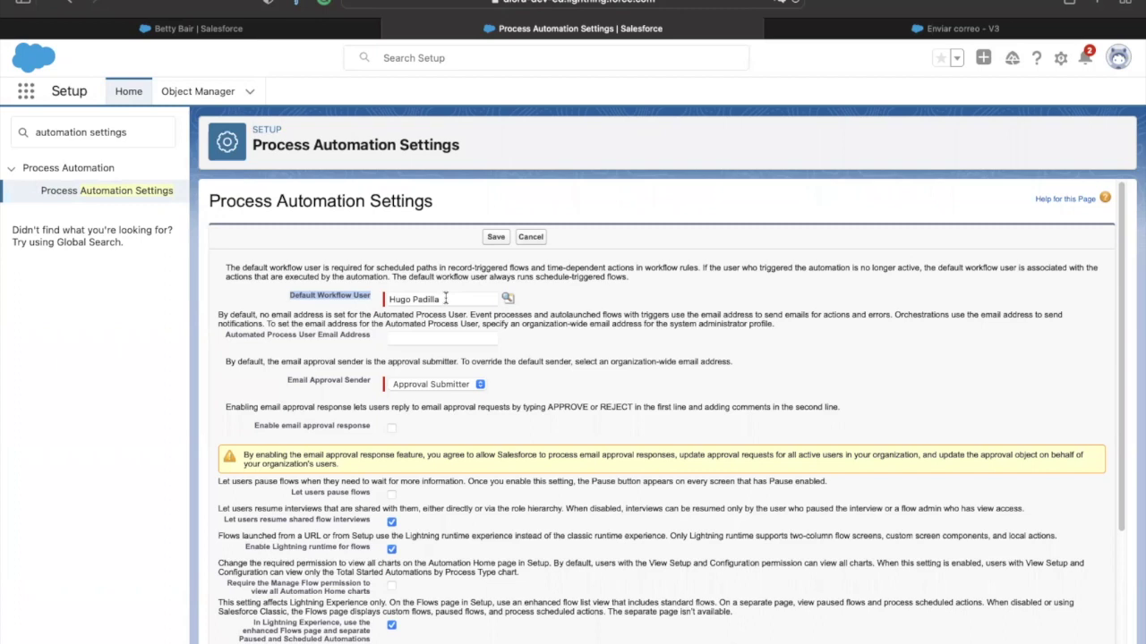
Activate version 3 of the "Enviar correo" flow and review its start configuration without making changes.
{"action": "left_click", "coordinate": [954, 28]}
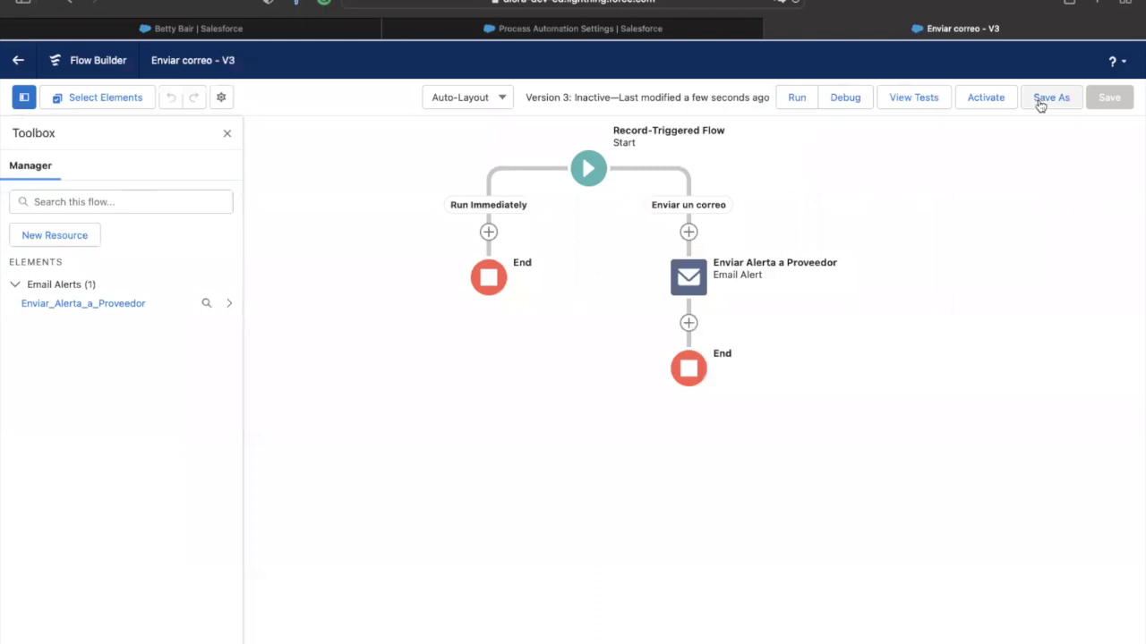
{"action": "left_click", "coordinate": [995, 100]}
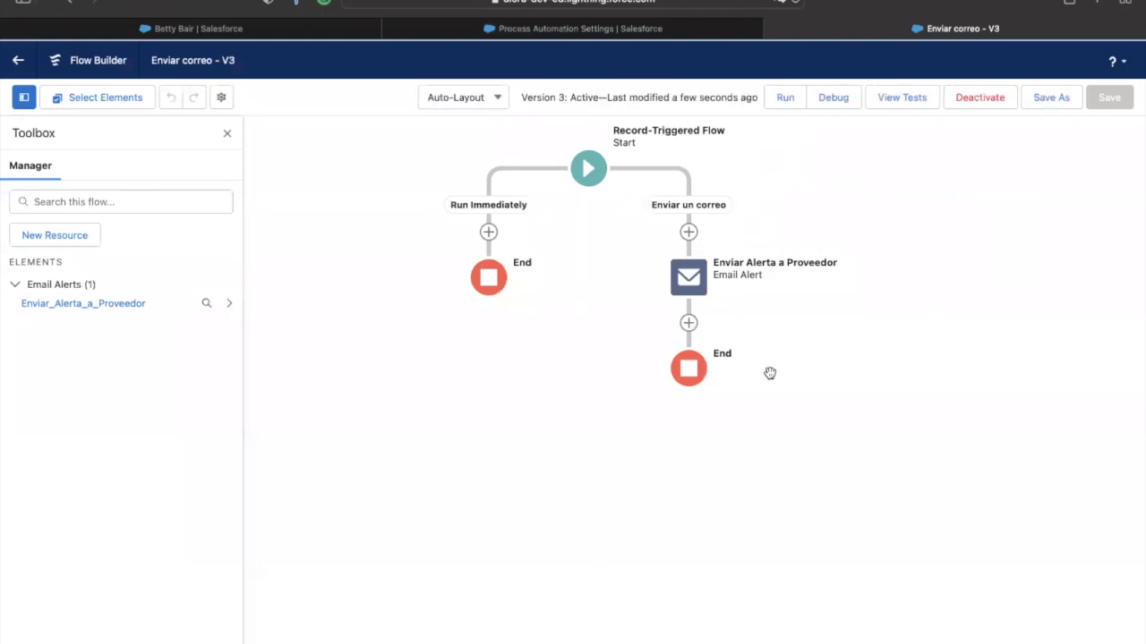
{"action": "left_click", "coordinate": [588, 168]}
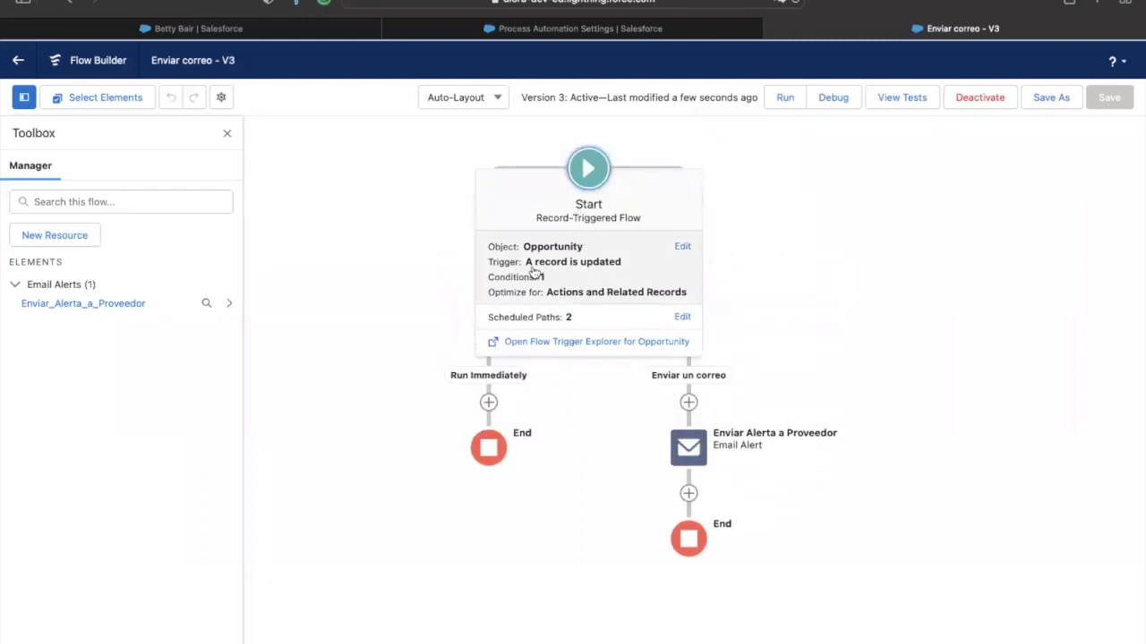
{"action": "left_click", "coordinate": [535, 271]}
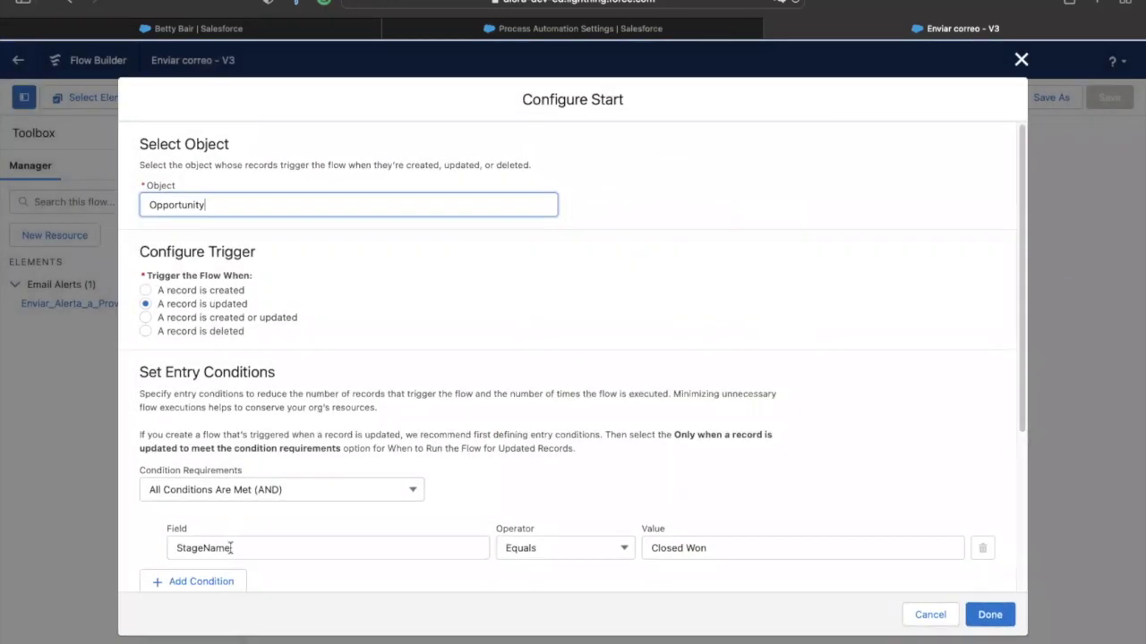
{"action": "left_click", "coordinate": [921, 617]}
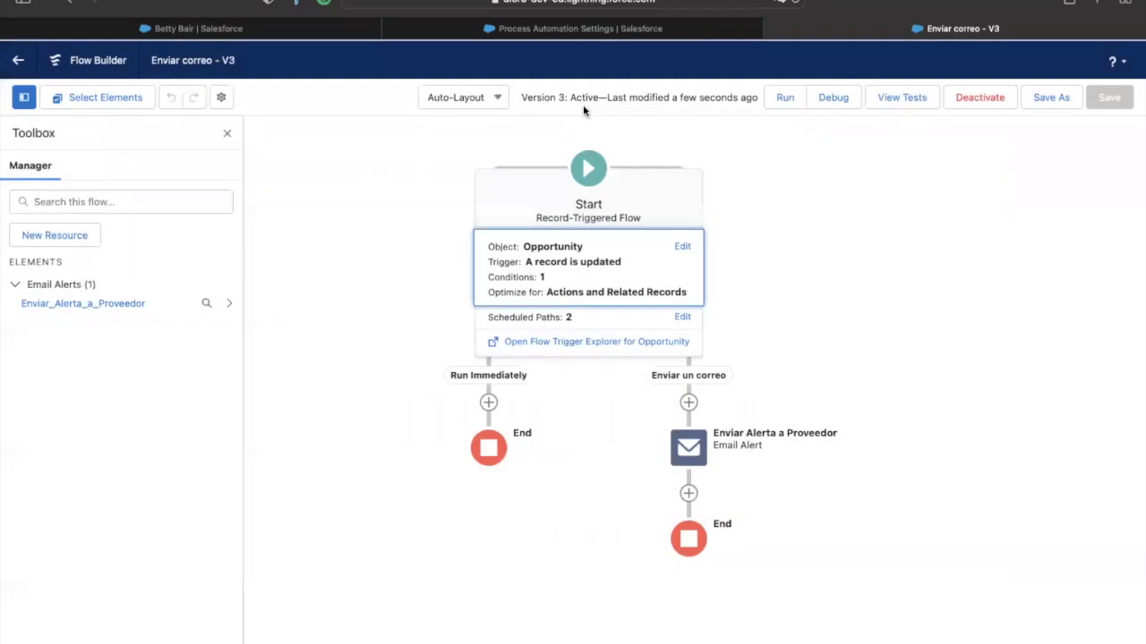
Open the "Comedor-" opportunity from the recently viewed opportunities in the Sales app.
{"action": "left_click", "coordinate": [254, 29]}
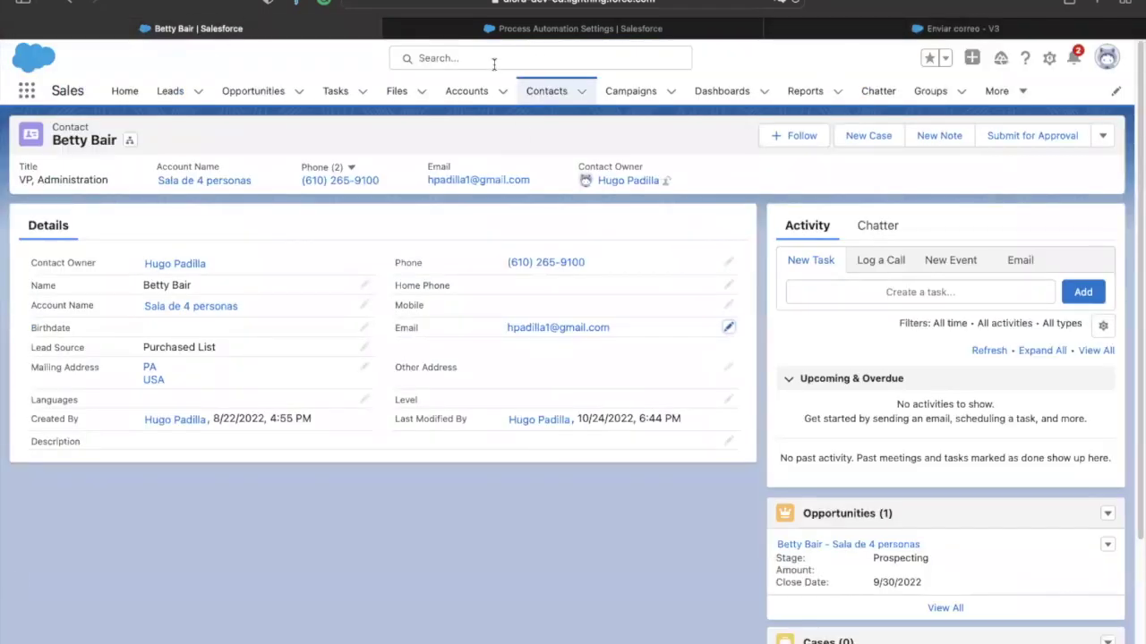
{"action": "left_click", "coordinate": [429, 32]}
{"action": "left_click", "coordinate": [291, 36]}
{"action": "left_click", "coordinate": [269, 93]}
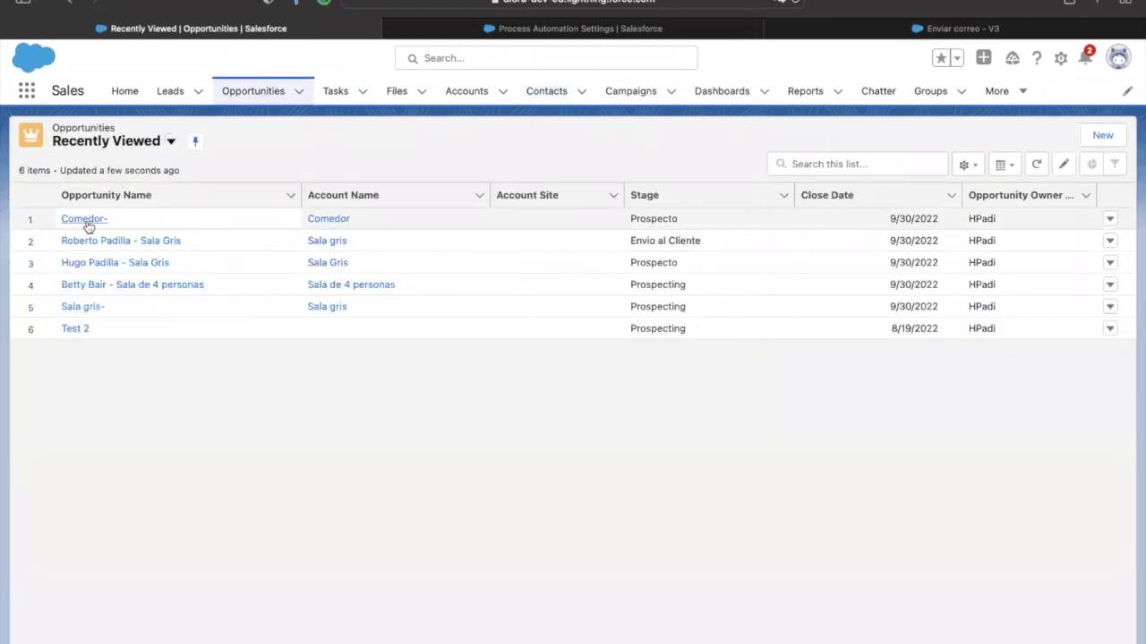
{"action": "left_click", "coordinate": [82, 220]}
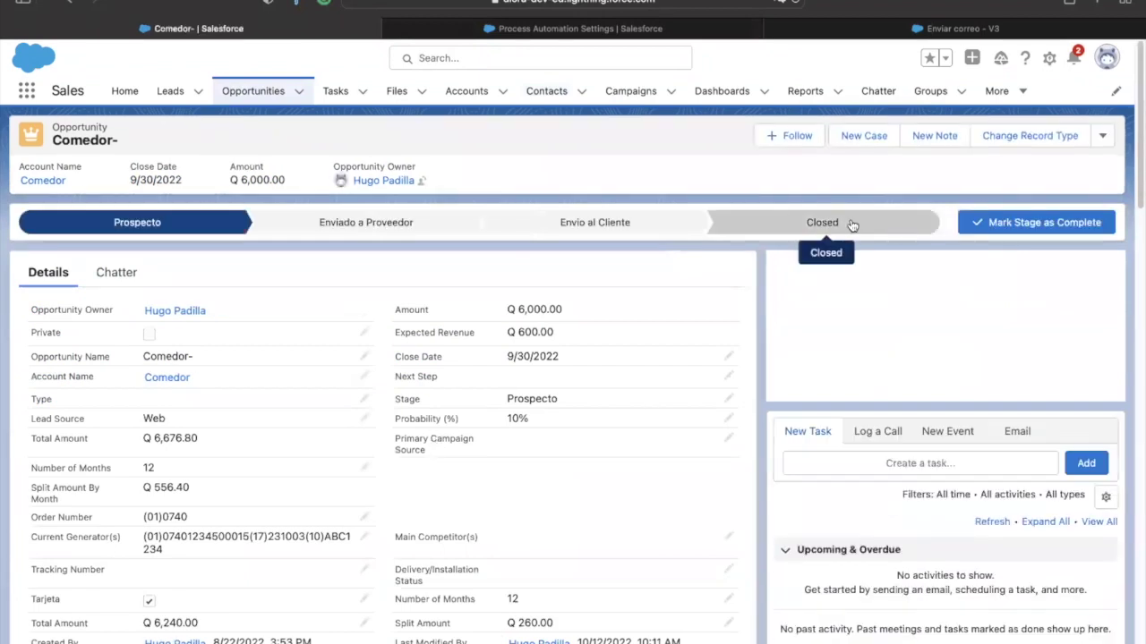
Close the "Comedor-" opportunity with the stage Closed Won and check its close date.
{"action": "left_click", "coordinate": [853, 225]}
{"action": "left_click", "coordinate": [1036, 223]}
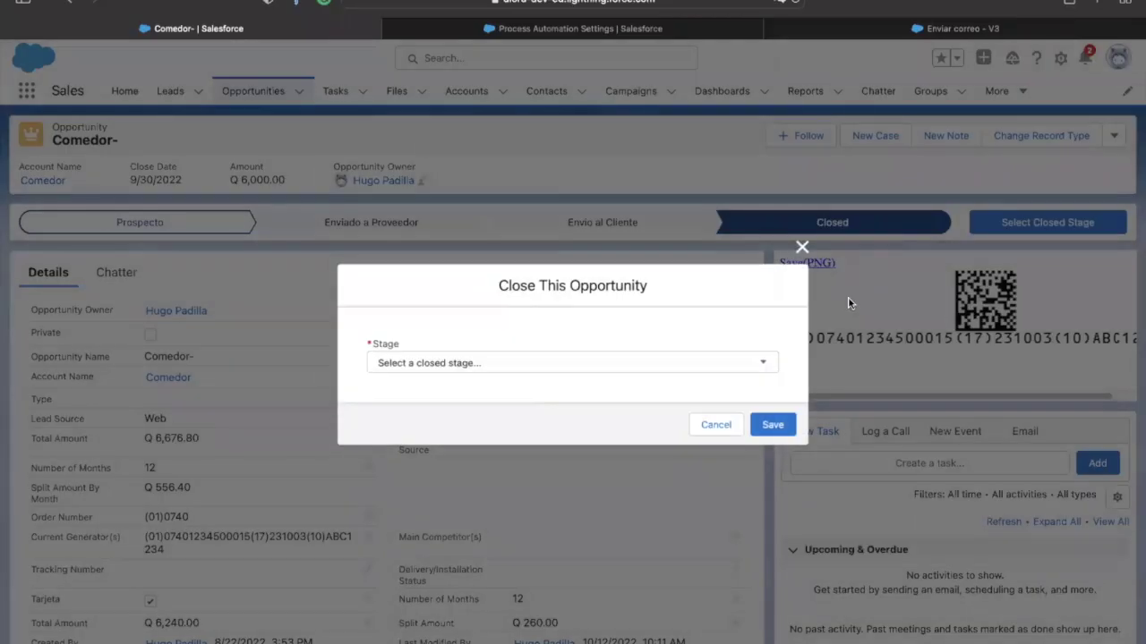
{"action": "left_click", "coordinate": [545, 361]}
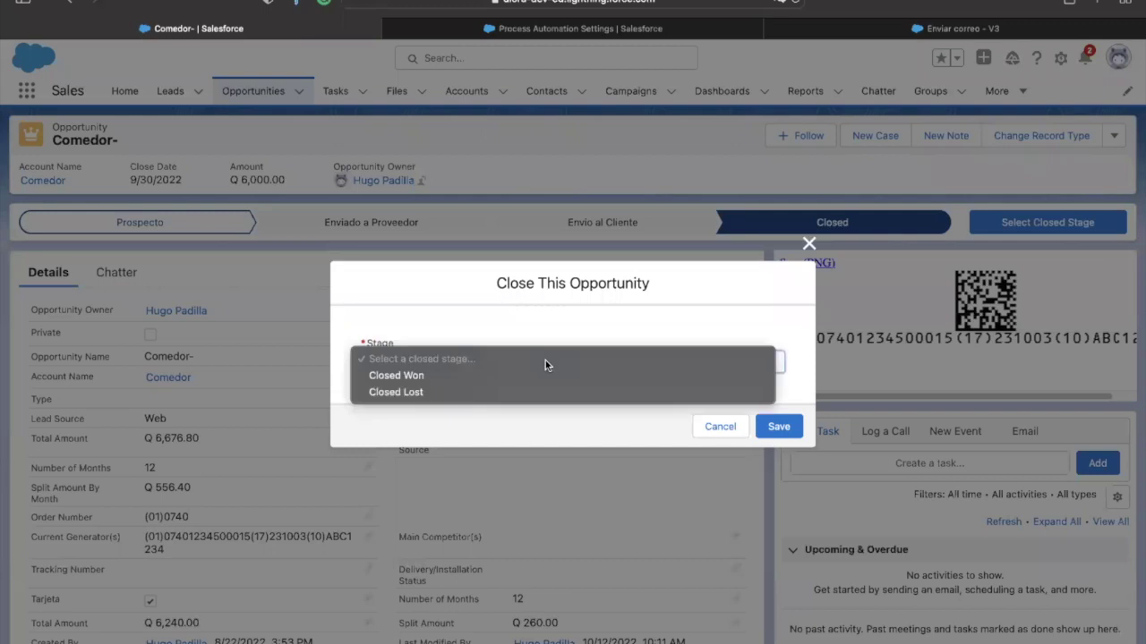
{"action": "left_click", "coordinate": [492, 375]}
{"action": "left_click", "coordinate": [776, 426]}
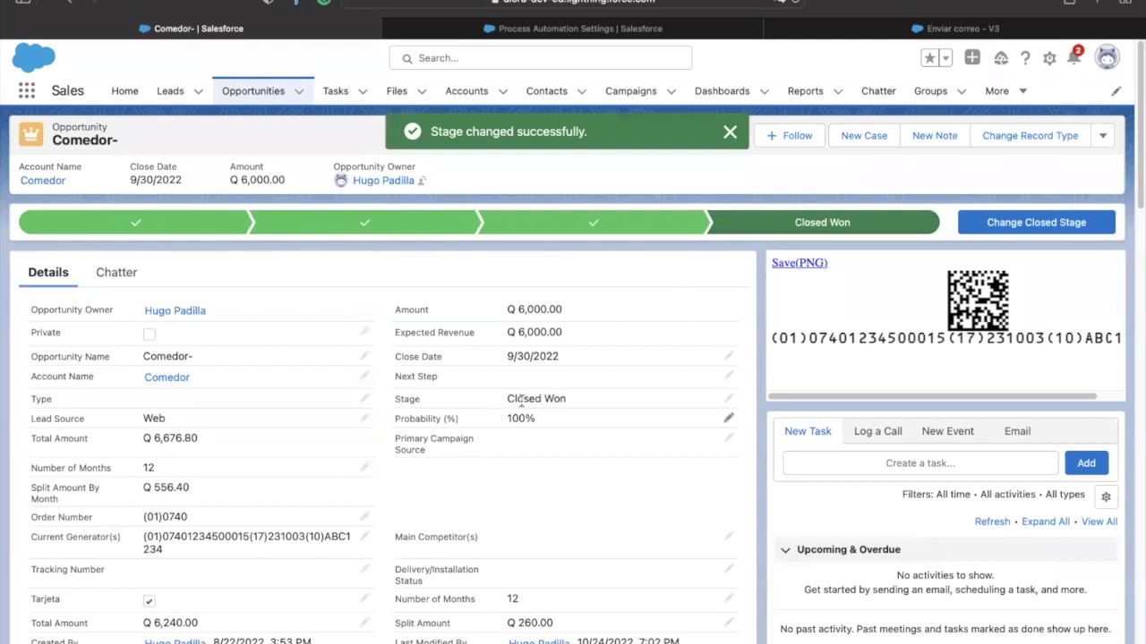
{"action": "left_click_drag", "start_coordinate": [571, 362], "coordinate": [498, 356]}
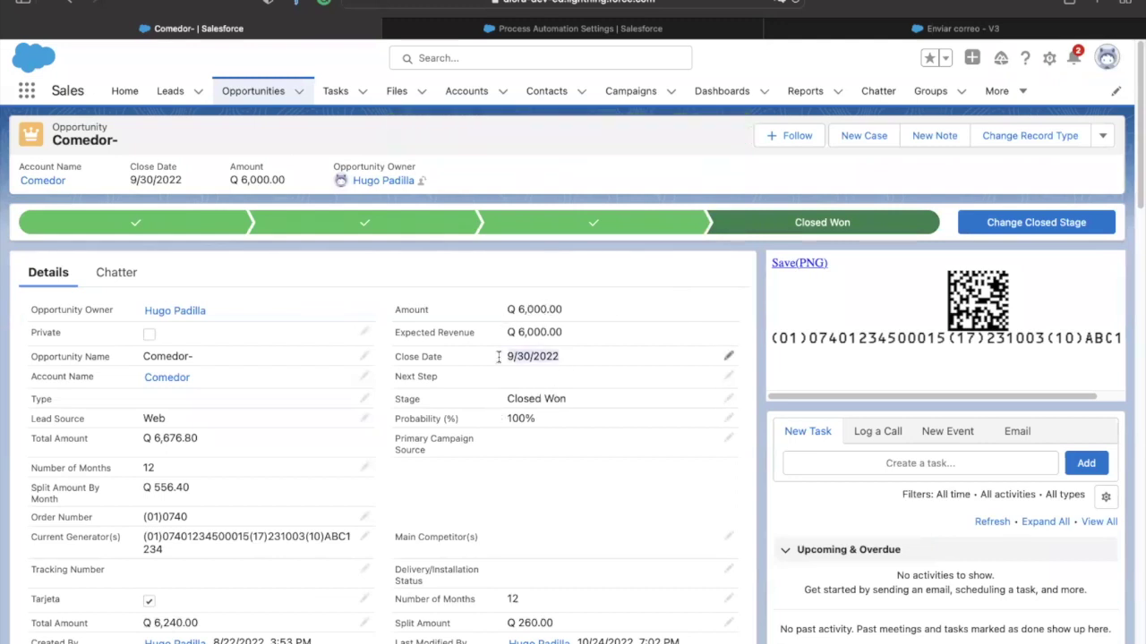
Search the Setup menu for "deli" and open the email Deliverability settings.
{"action": "key", "text": "super+grave"}
{"action": "double_click", "coordinate": [59, 129]}
{"action": "type", "text": "deli"}
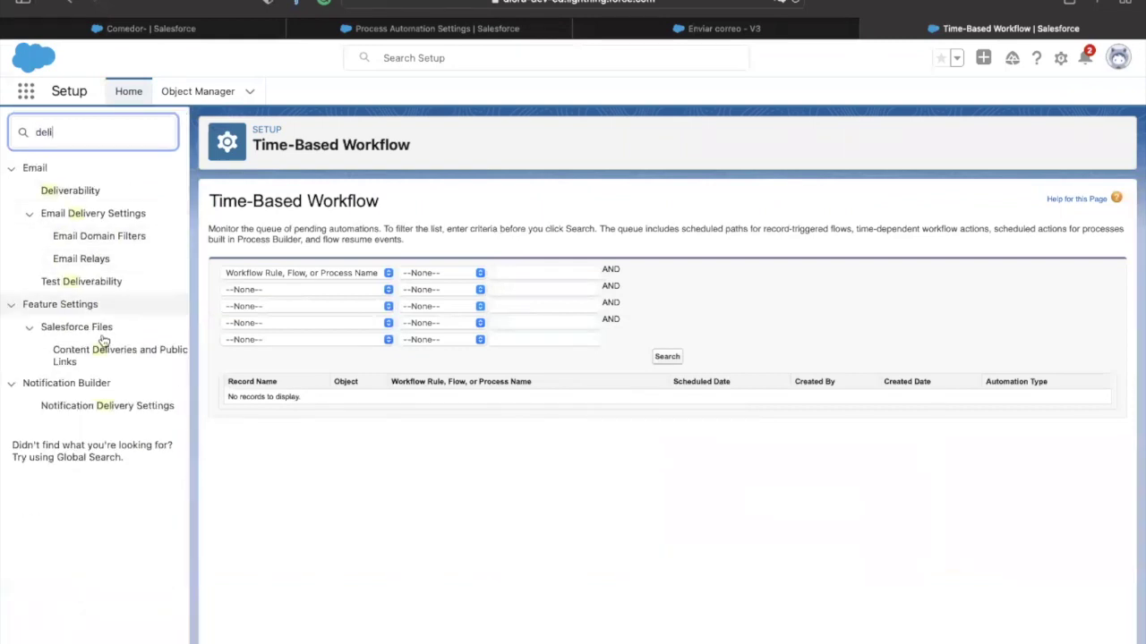
{"action": "left_click", "coordinate": [54, 194]}
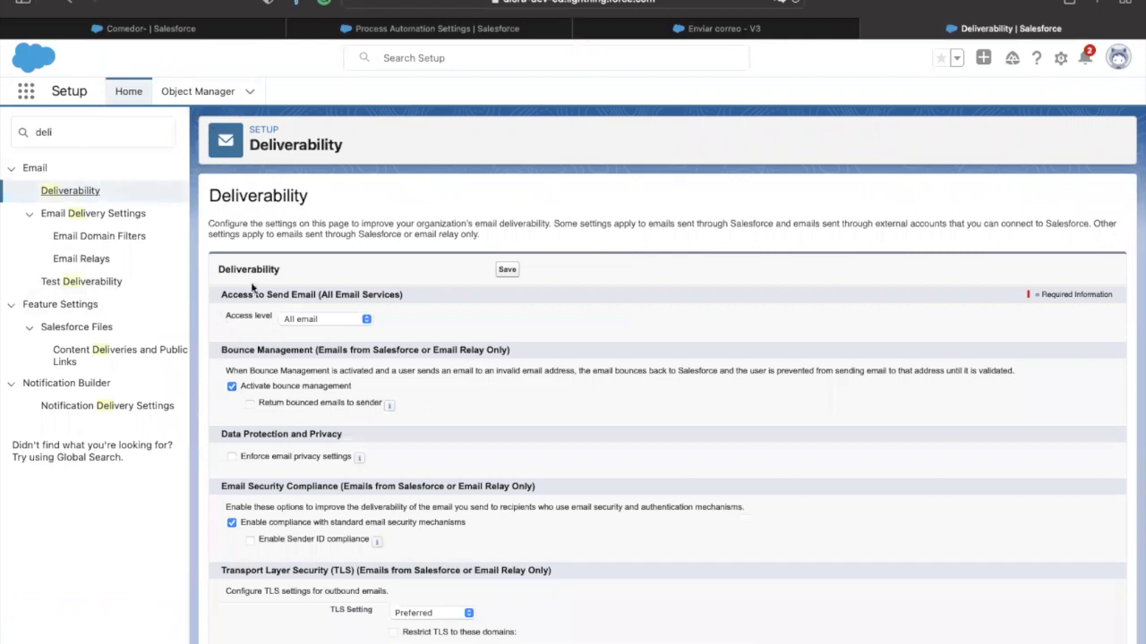
Examine the access level options for sending email in the Deliverability settings, without saving.
{"action": "left_click", "coordinate": [353, 319]}
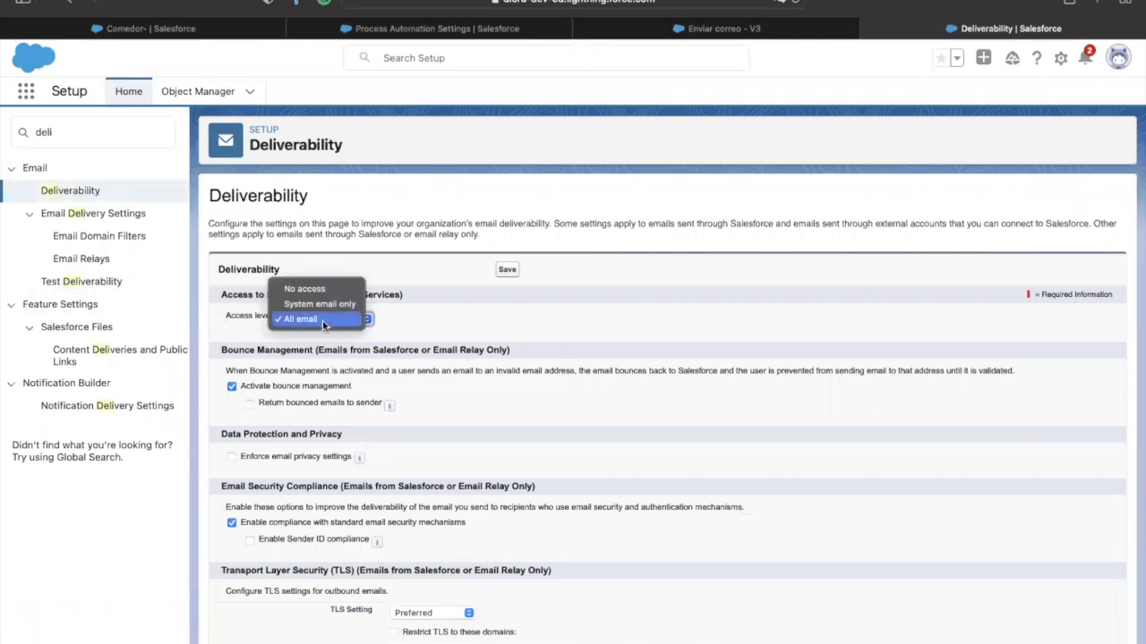
{"action": "left_click", "coordinate": [322, 320]}
{"action": "left_click", "coordinate": [313, 320]}
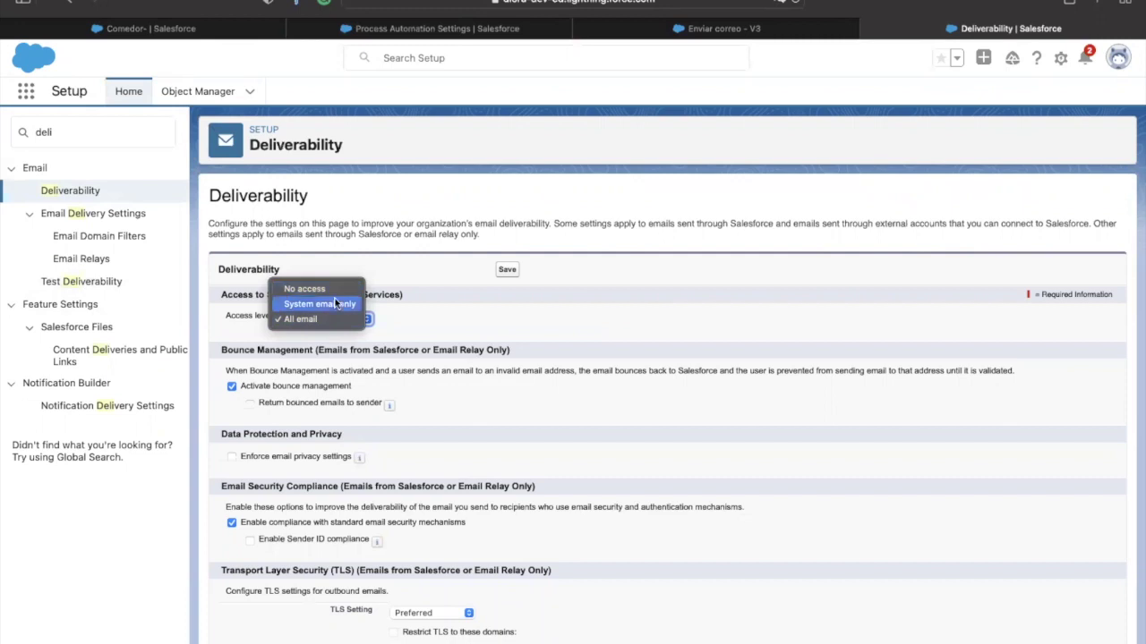
{"action": "left_click", "coordinate": [341, 304]}
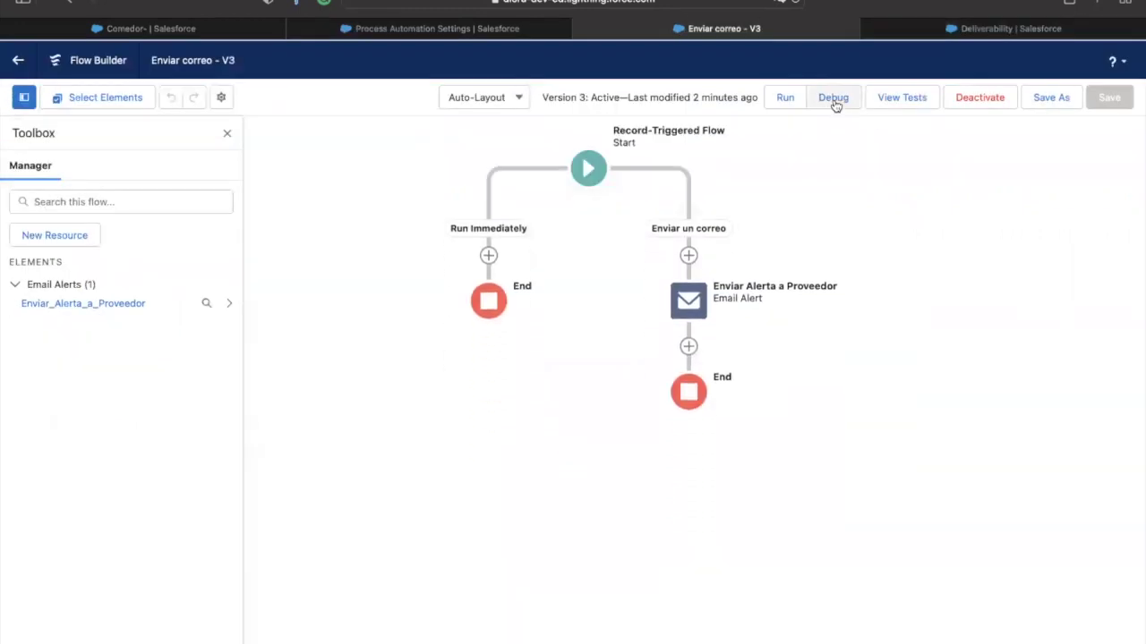
Open the debug setup of the "Enviar correo" flow, inspect its path choices, and return to the "Comedor-" opportunity.
{"action": "left_click", "coordinate": [833, 100]}
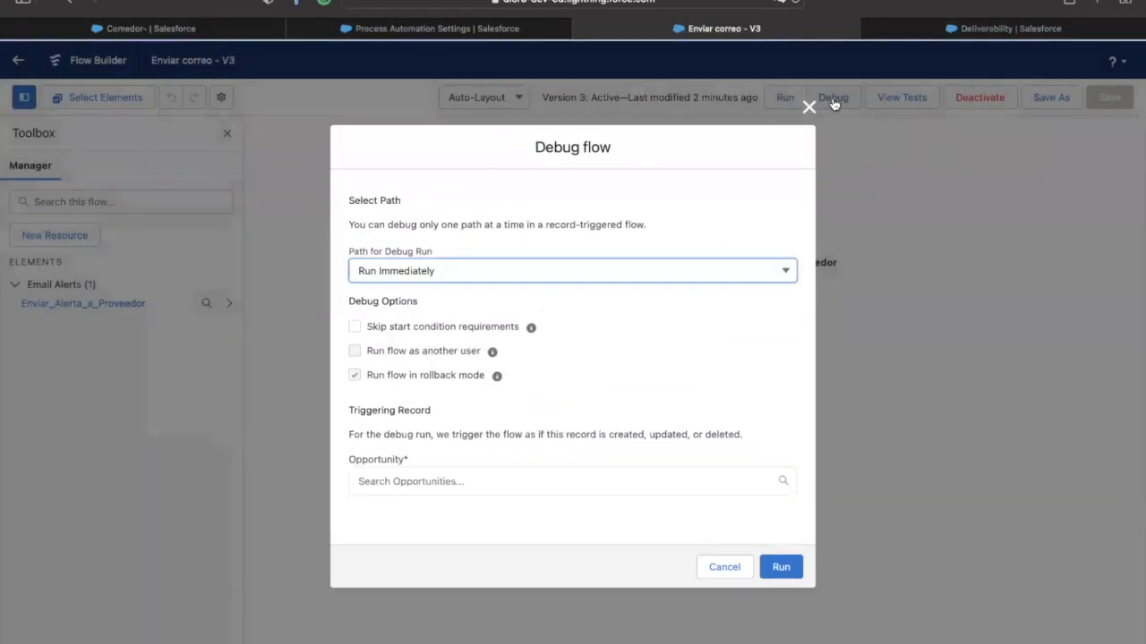
{"action": "left_click", "coordinate": [780, 270]}
{"action": "left_click", "coordinate": [608, 327]}
{"action": "left_click", "coordinate": [224, 31]}
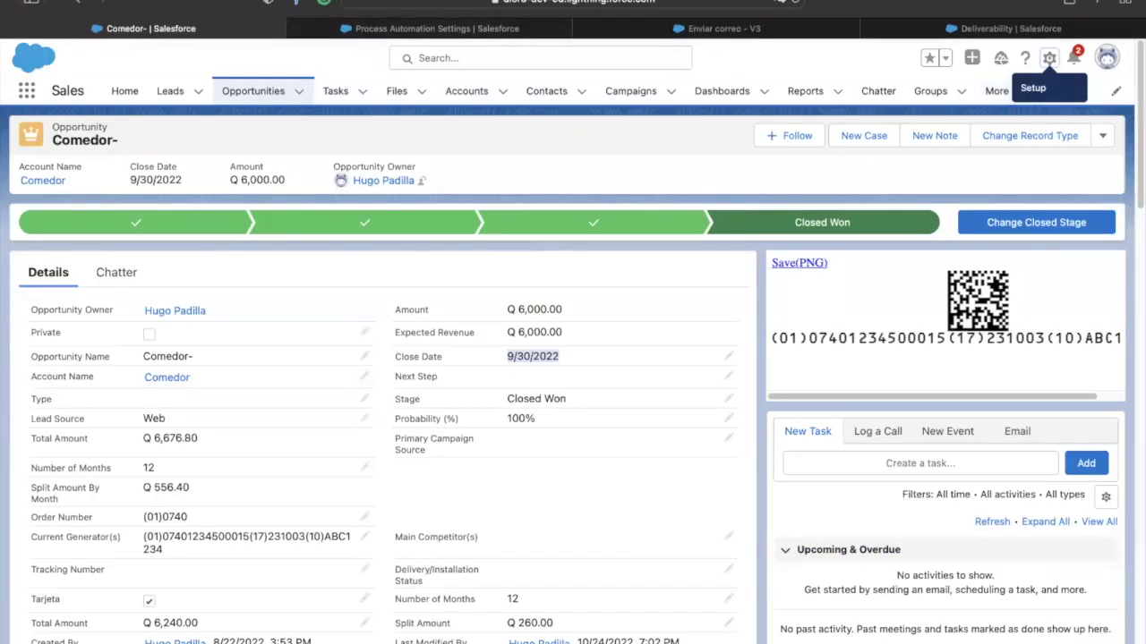
Run a debug of the "Enviar un correo" path on the "Comedor-" opportunity, skipping the start condition requirements.
{"action": "left_click", "coordinate": [664, 4]}
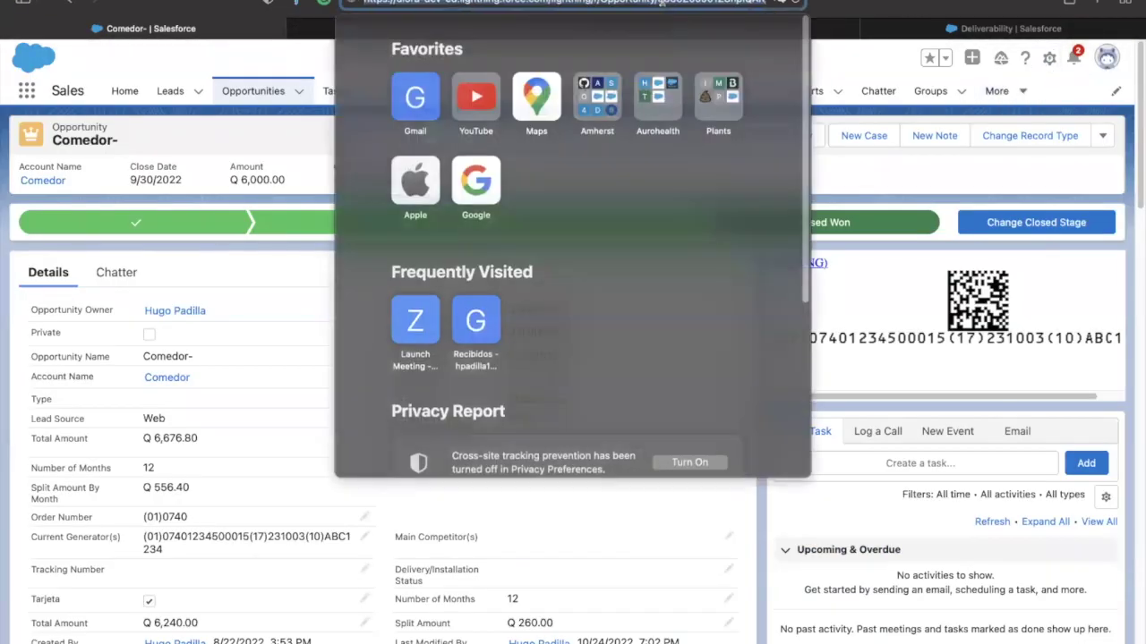
{"action": "key", "text": "Escape"}
{"action": "key", "text": "ctrl+shift+Tab"}
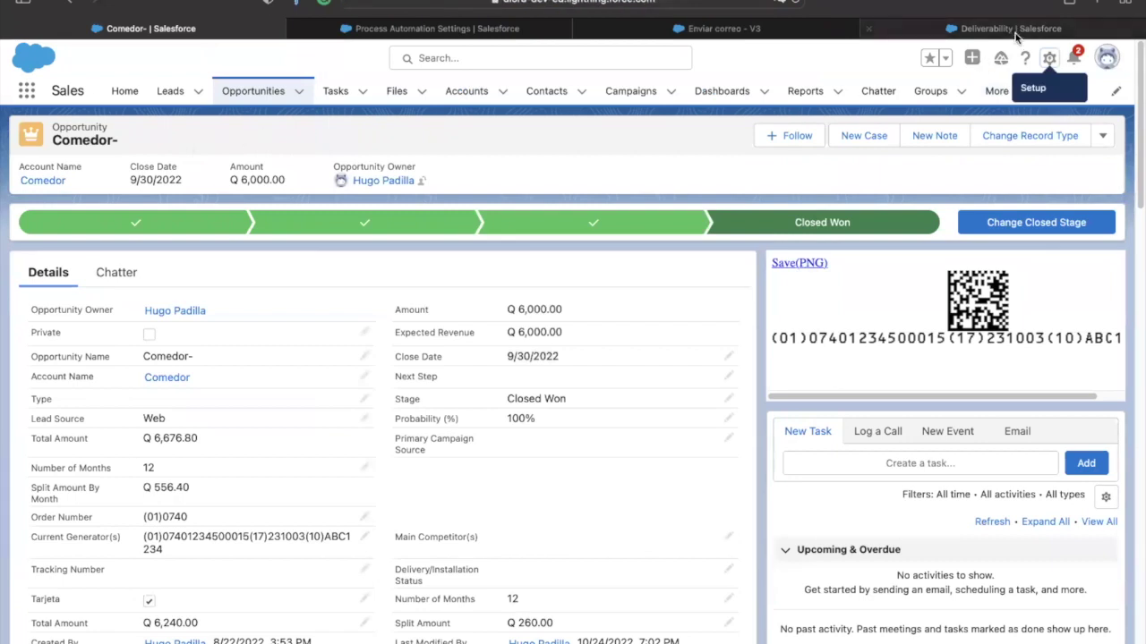
{"action": "left_click", "coordinate": [716, 28]}
{"action": "left_click", "coordinate": [458, 476]}
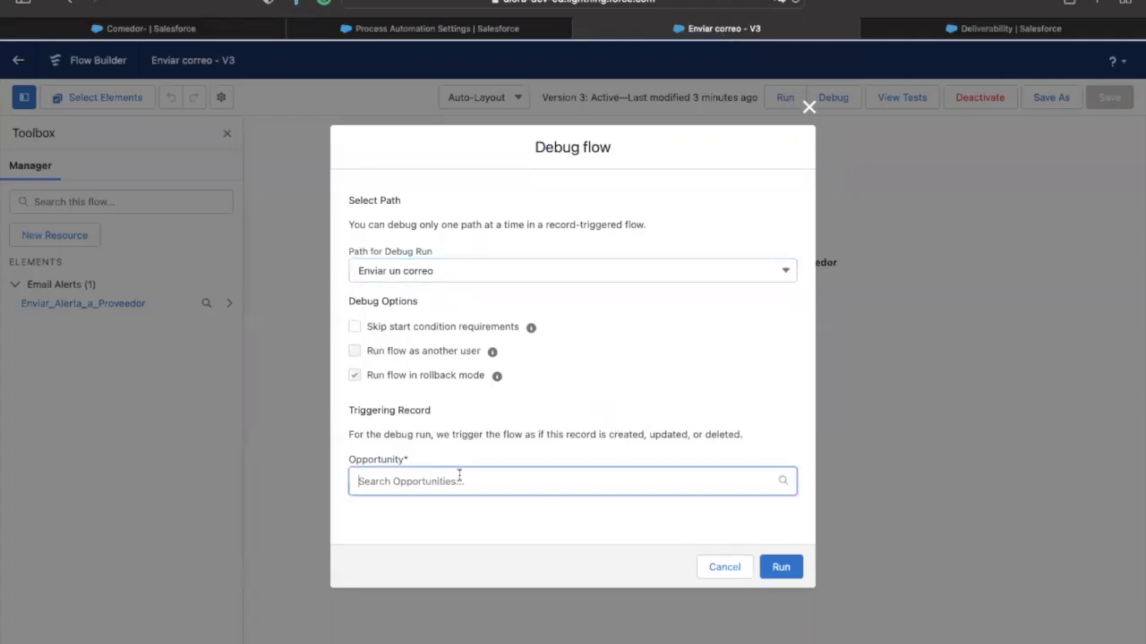
{"action": "left_click", "coordinate": [443, 516]}
{"action": "left_click", "coordinate": [687, 517]}
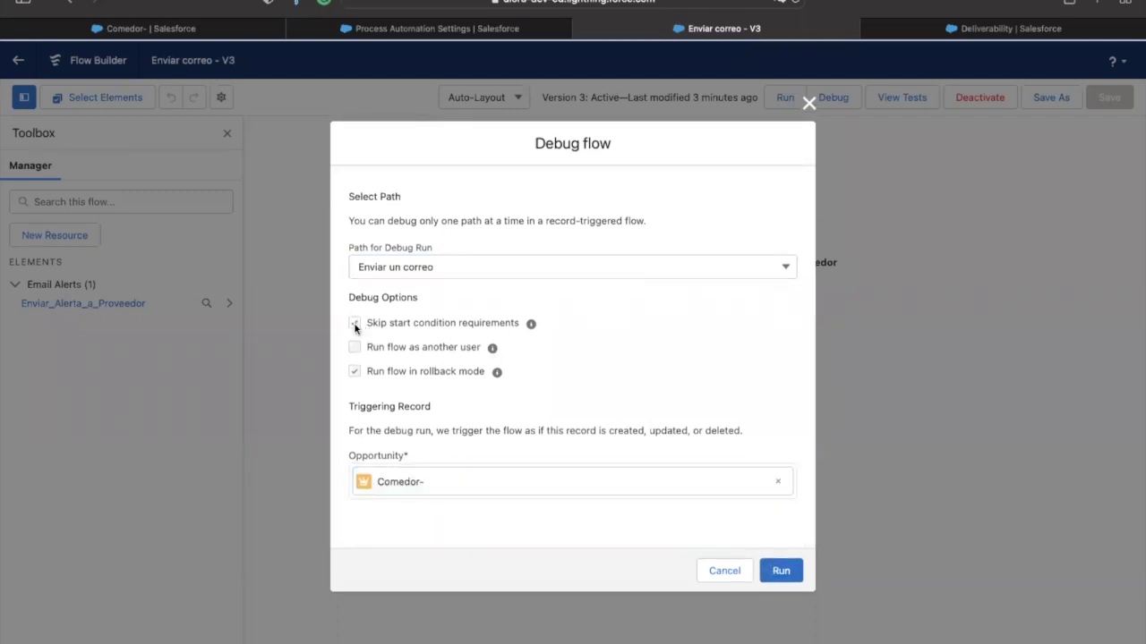
{"action": "left_click", "coordinate": [776, 570]}
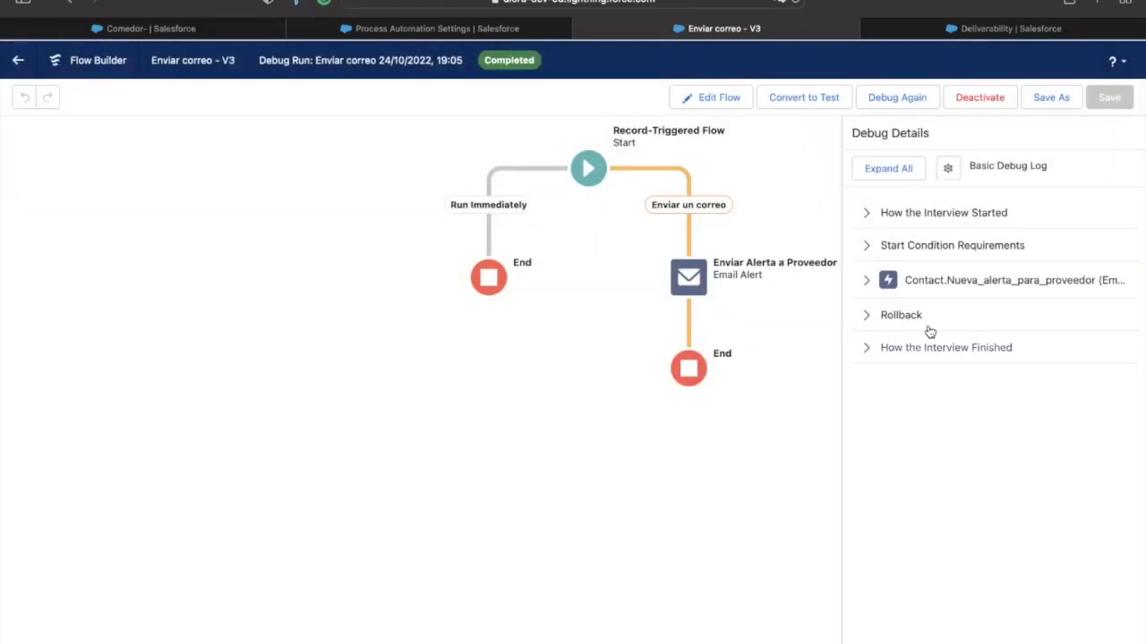
Examine the rollback and email alert entries in the debug details, and select the contact's record ID.
{"action": "left_click", "coordinate": [866, 315]}
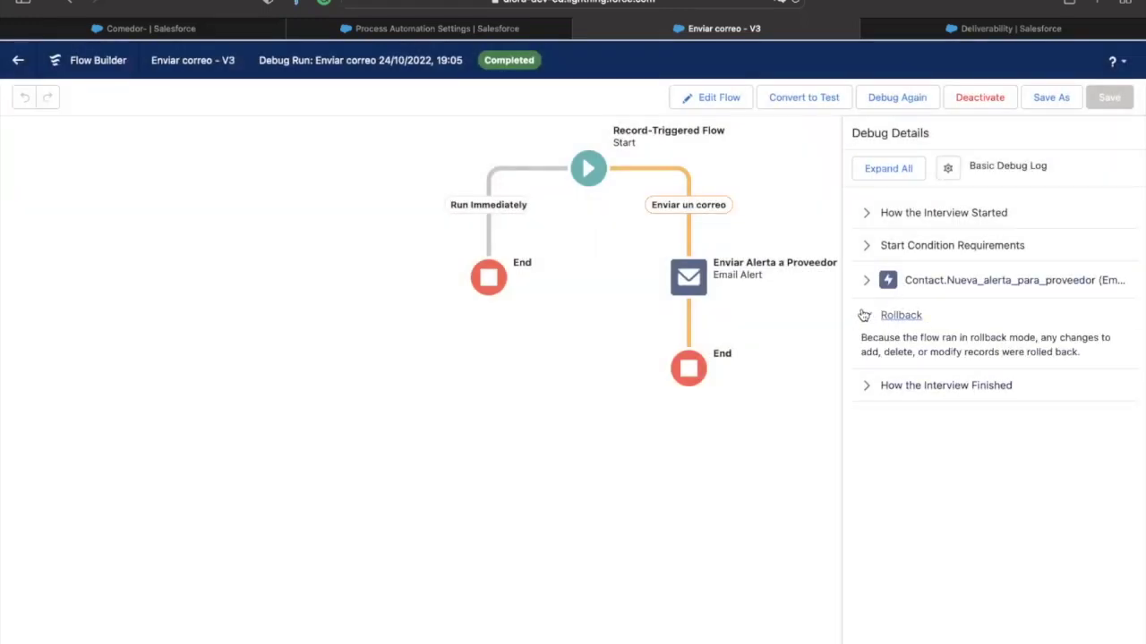
{"action": "left_click", "coordinate": [864, 315]}
{"action": "left_click", "coordinate": [867, 281]}
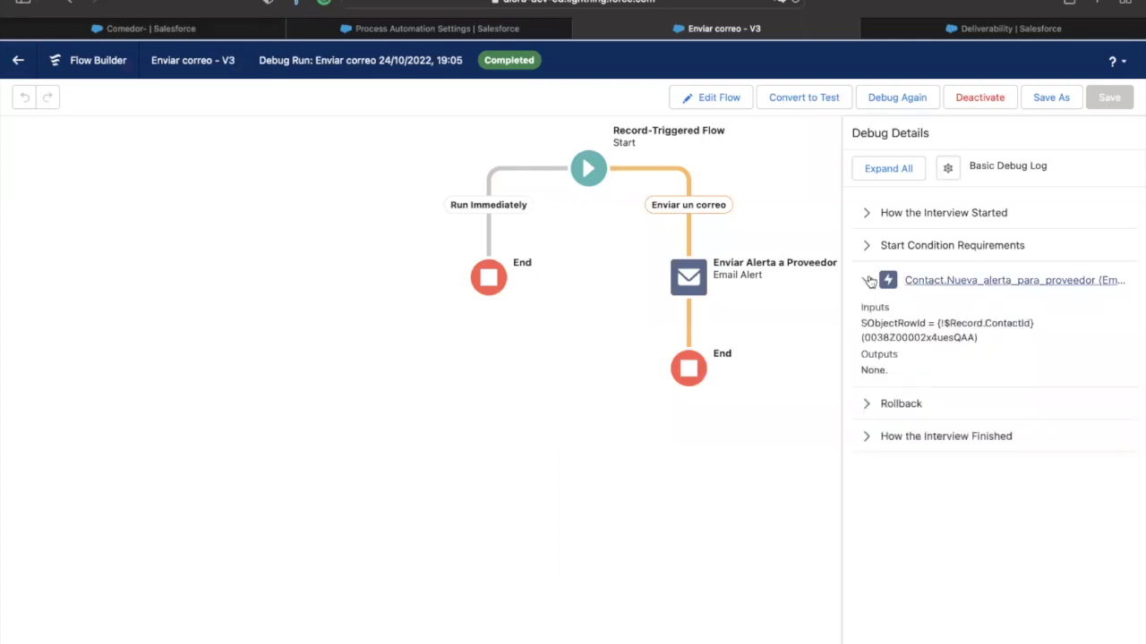
{"action": "double_click", "coordinate": [897, 336]}
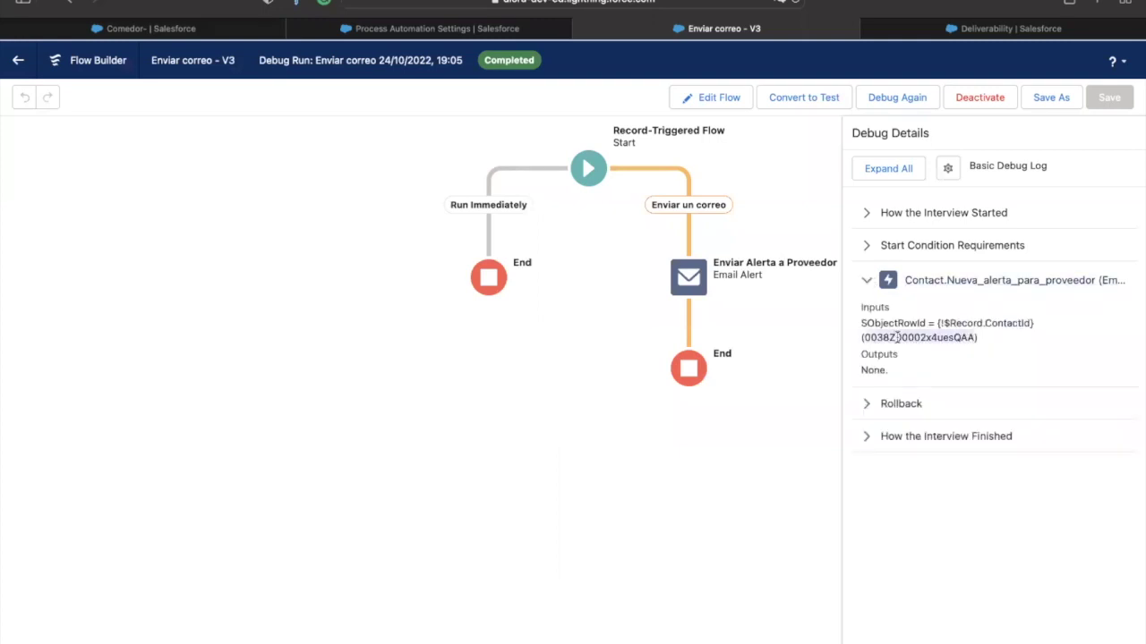
Open the contact record by putting the contact's ID from the debug details into the "Comedor-" record's web address.
{"action": "left_click", "coordinate": [428, 29]}
{"action": "left_click", "coordinate": [220, 34]}
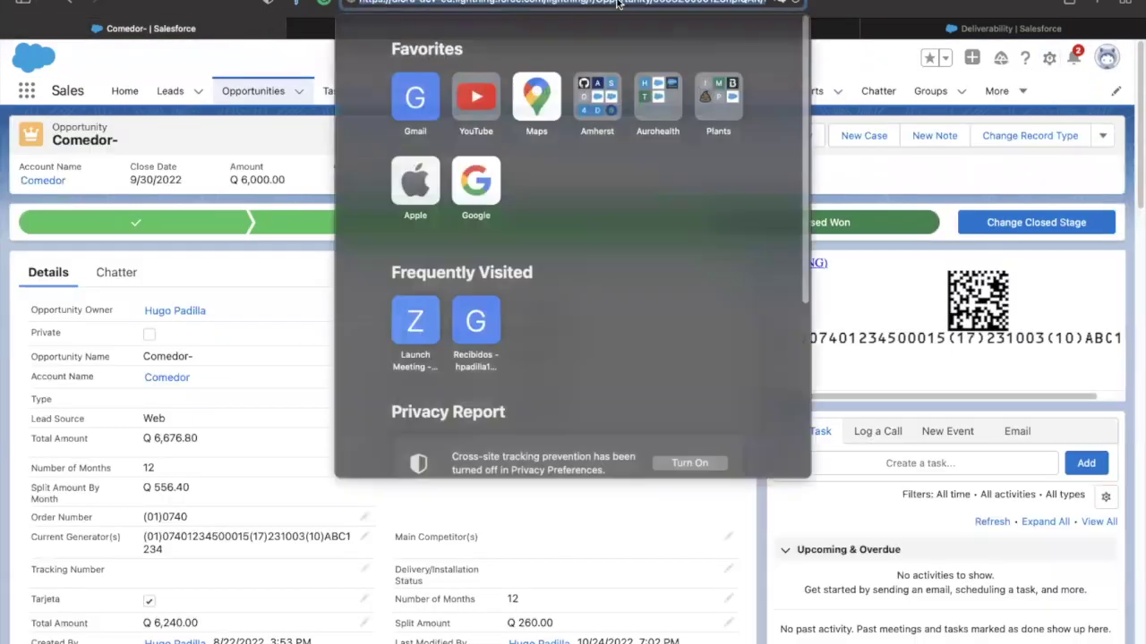
{"action": "left_click", "coordinate": [710, 4]}
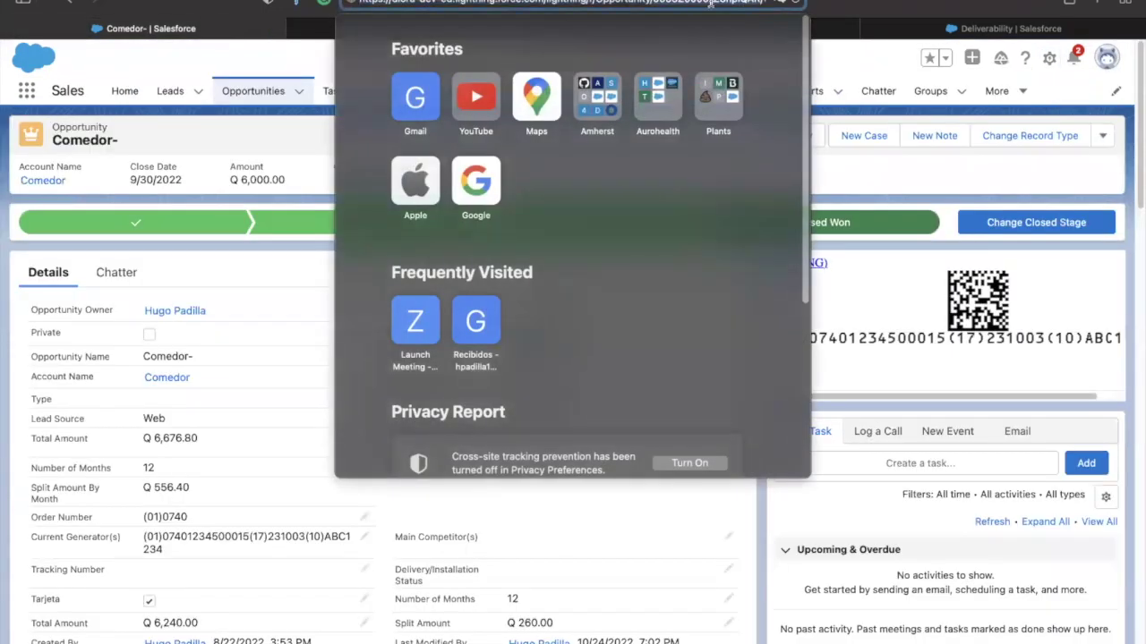
{"action": "key", "text": "Return"}
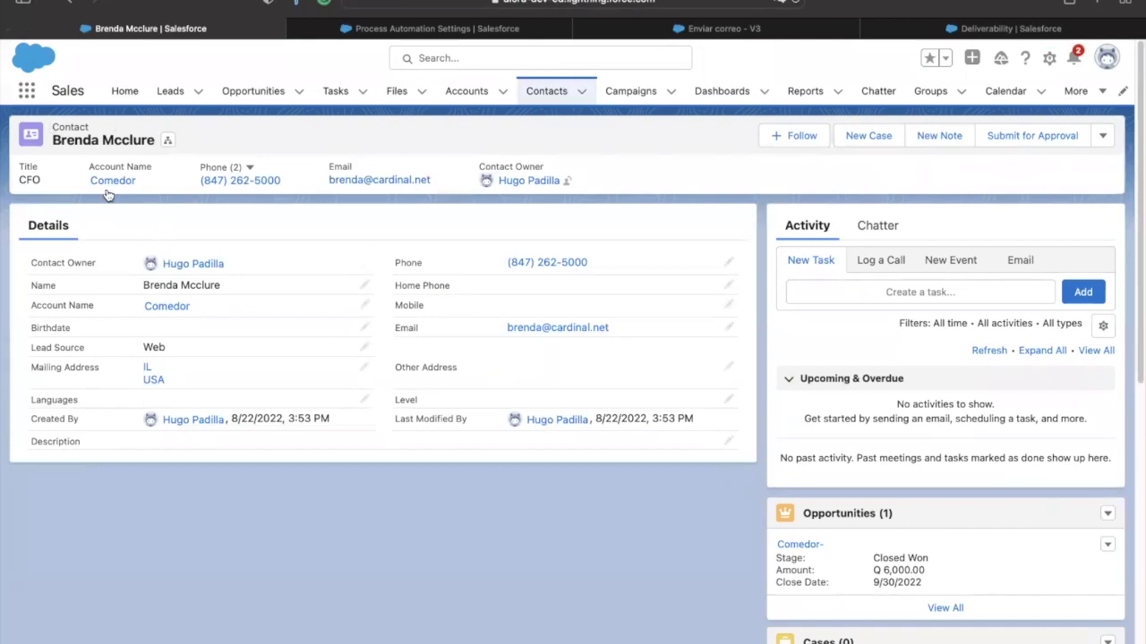
Replace the contact's email with the test recipient's email address and save the contact record.
{"action": "left_click", "coordinate": [728, 327]}
{"action": "triple_click", "coordinate": [636, 325]}
{"action": "type", "text": "hpa"}
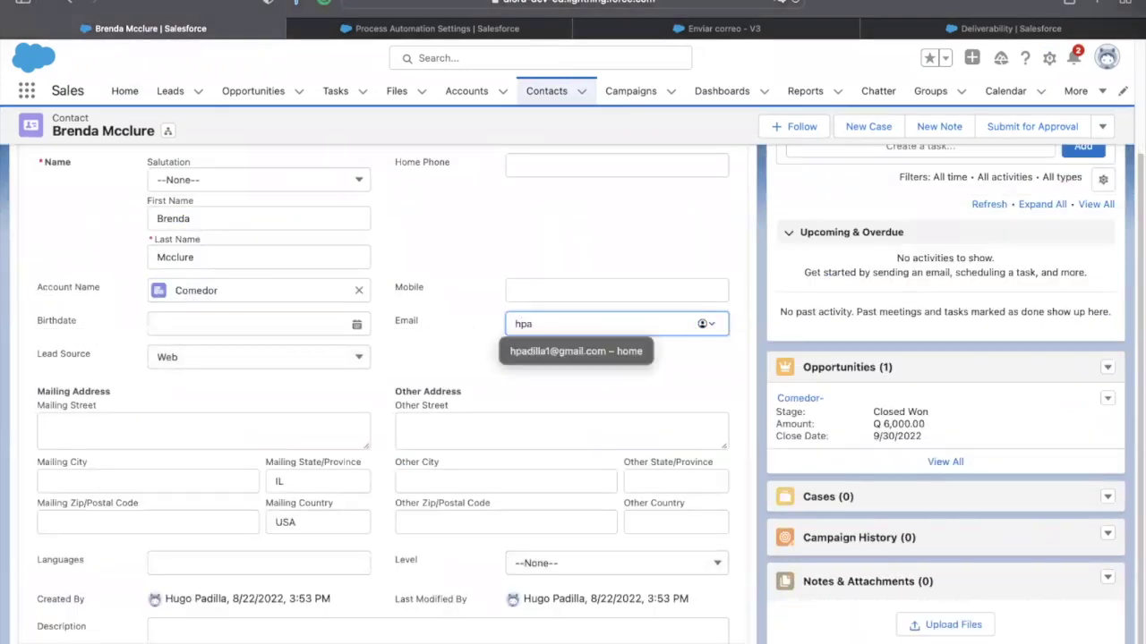
{"action": "left_click", "coordinate": [559, 359]}
{"action": "left_click", "coordinate": [529, 488]}
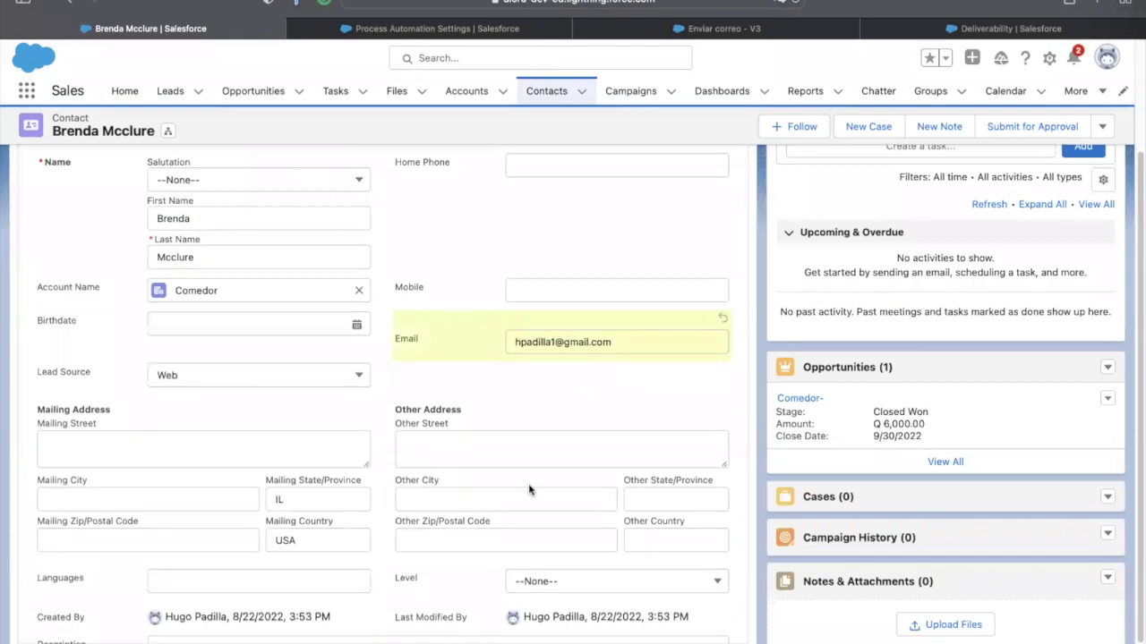
{"action": "scroll", "coordinate": [529, 490], "scroll_direction": "down", "scroll_amount": 1}
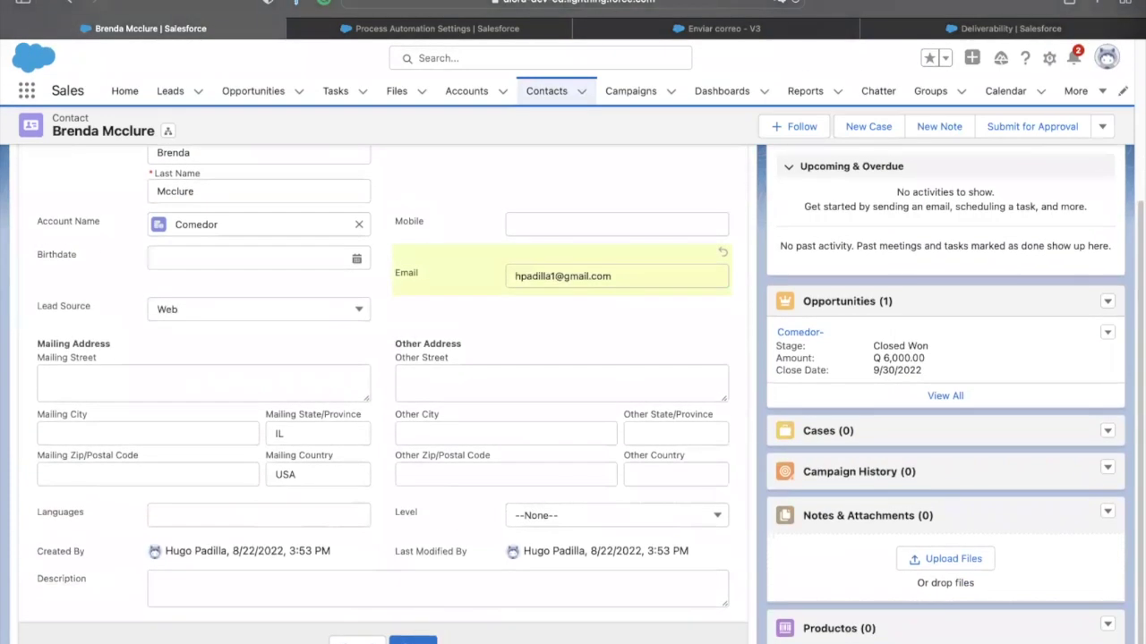
{"action": "left_click", "coordinate": [413, 641]}
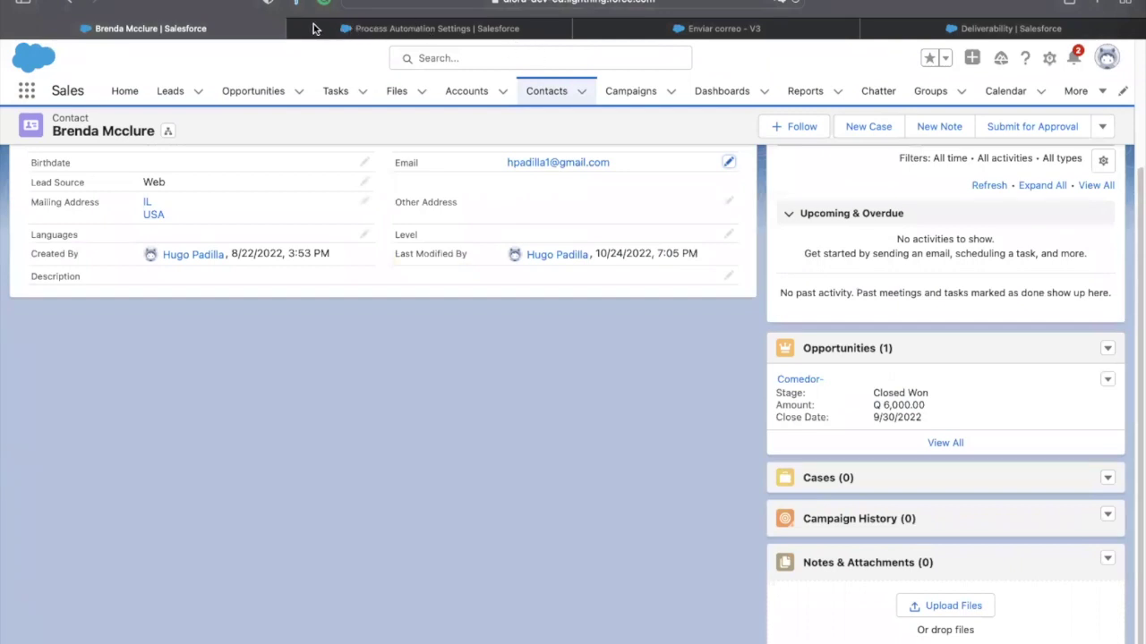
{"action": "scroll", "coordinate": [454, 319], "scroll_direction": "up", "scroll_amount": 5}
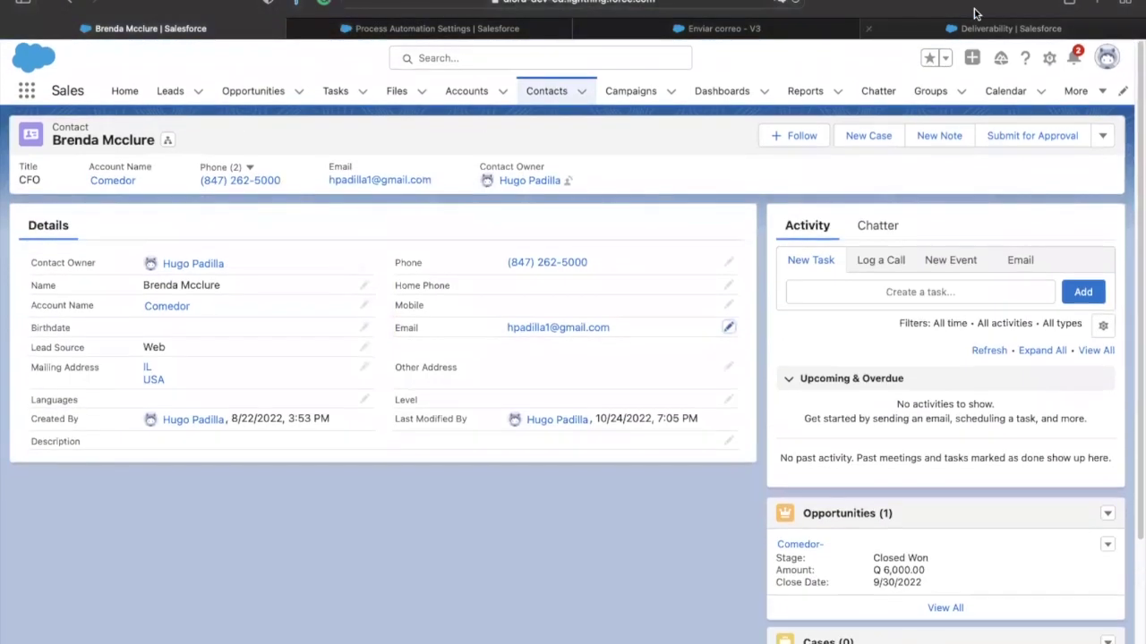
Compare the contact ID passed to the email alert in the debug details with the ID in the contact record's web address.
{"action": "left_click", "coordinate": [978, 28]}
{"action": "left_click", "coordinate": [758, 32]}
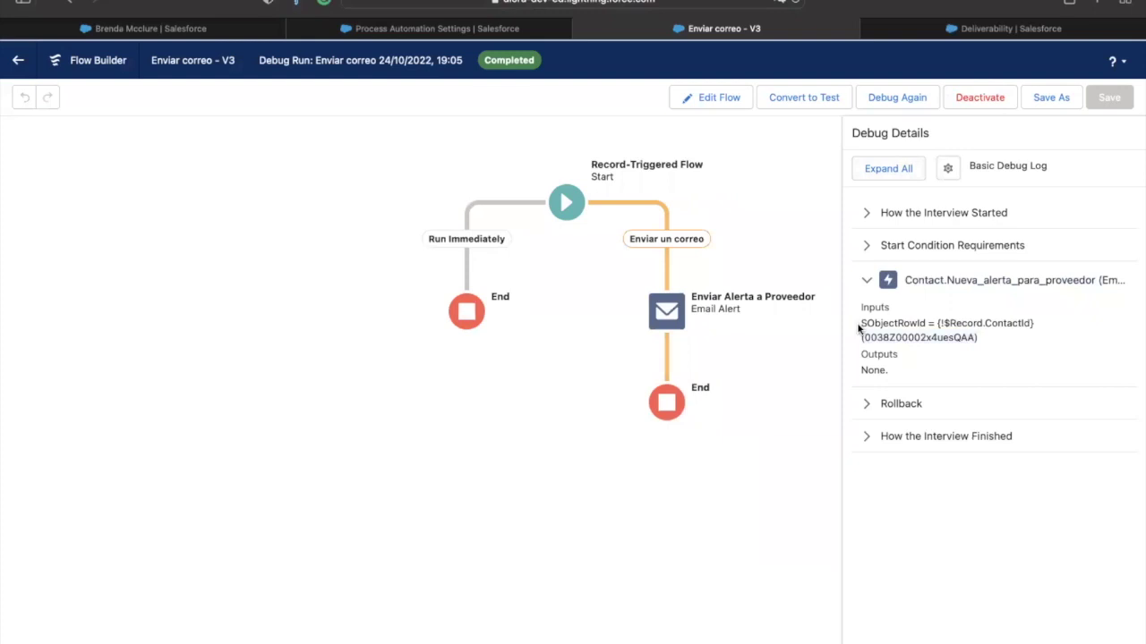
{"action": "double_click", "coordinate": [1016, 322]}
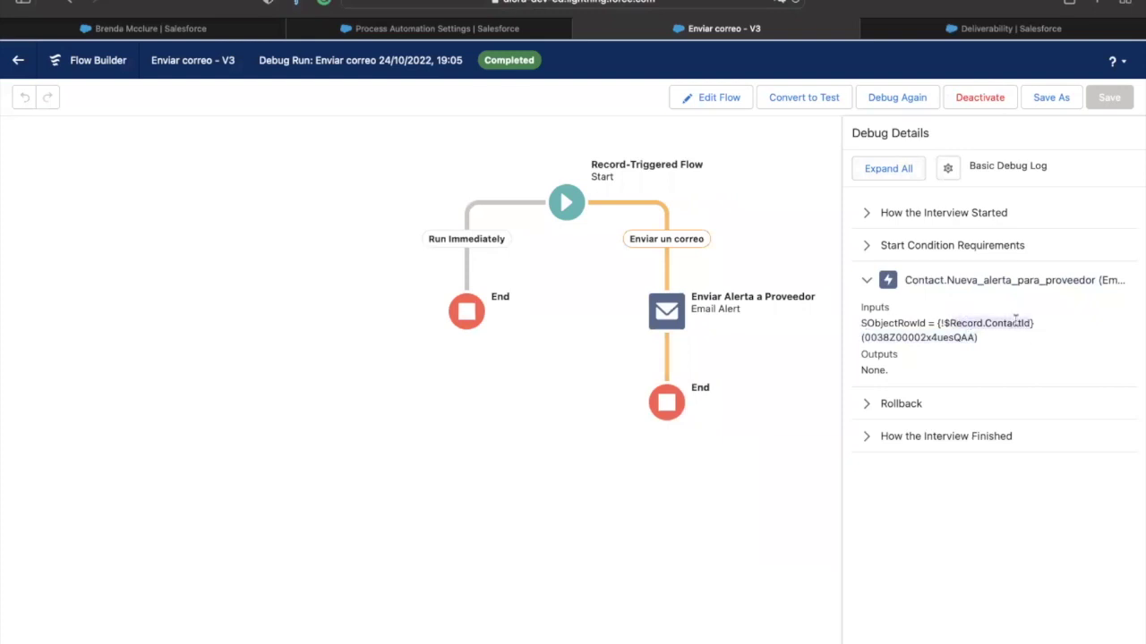
{"action": "left_click", "coordinate": [936, 338], "text": "shift"}
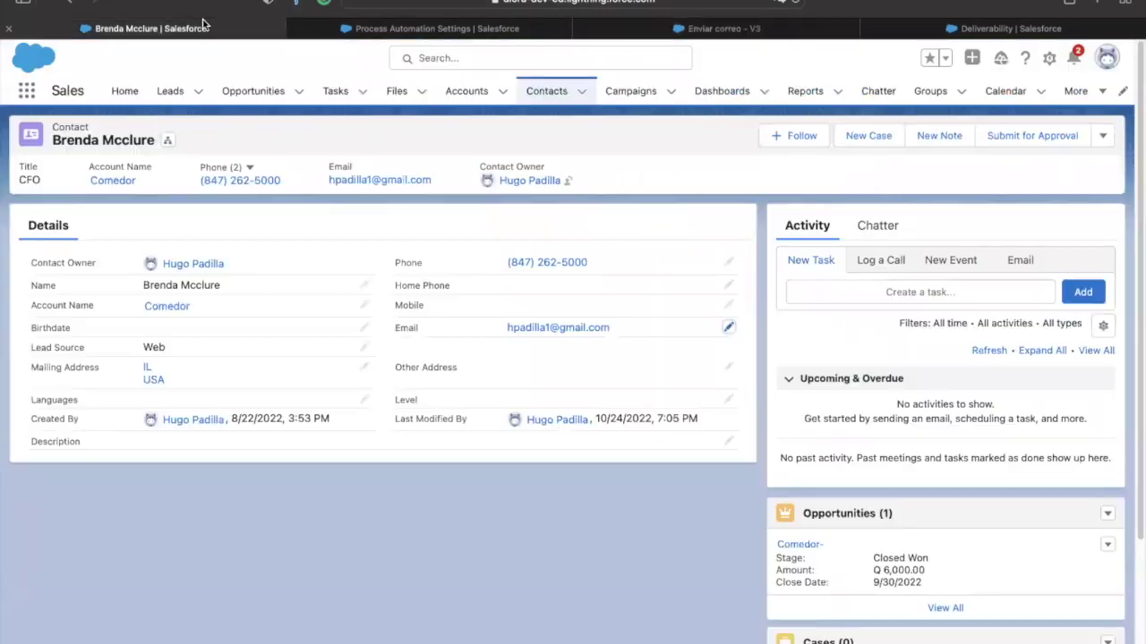
{"action": "left_click", "coordinate": [206, 27]}
{"action": "key", "text": "super+l"}
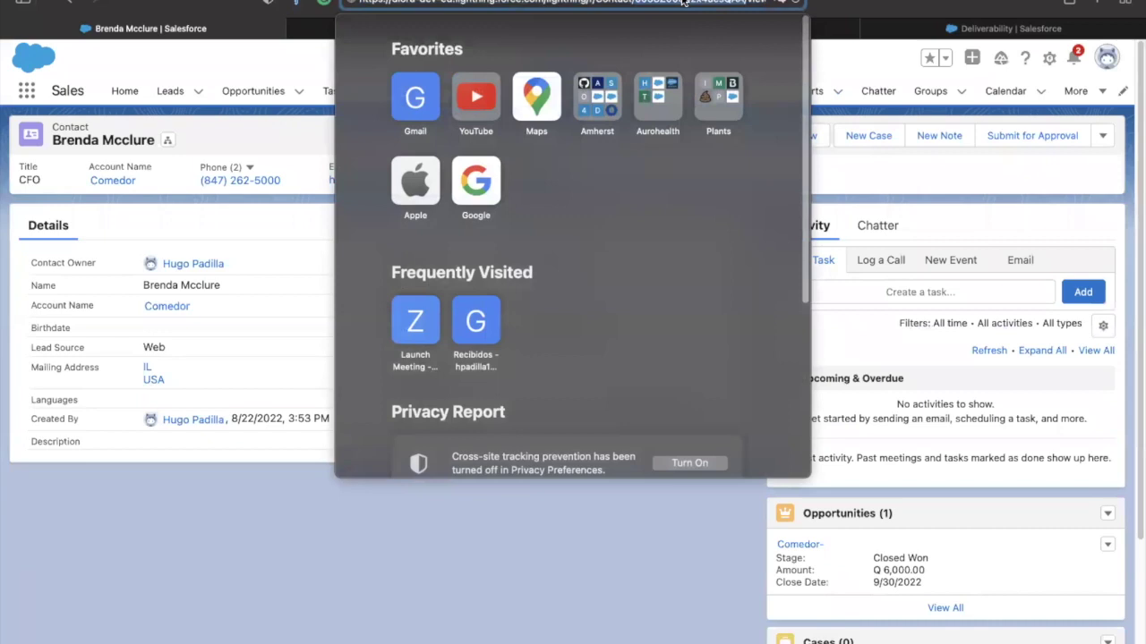
{"action": "key", "text": "Escape"}
{"action": "key", "text": "super+r"}
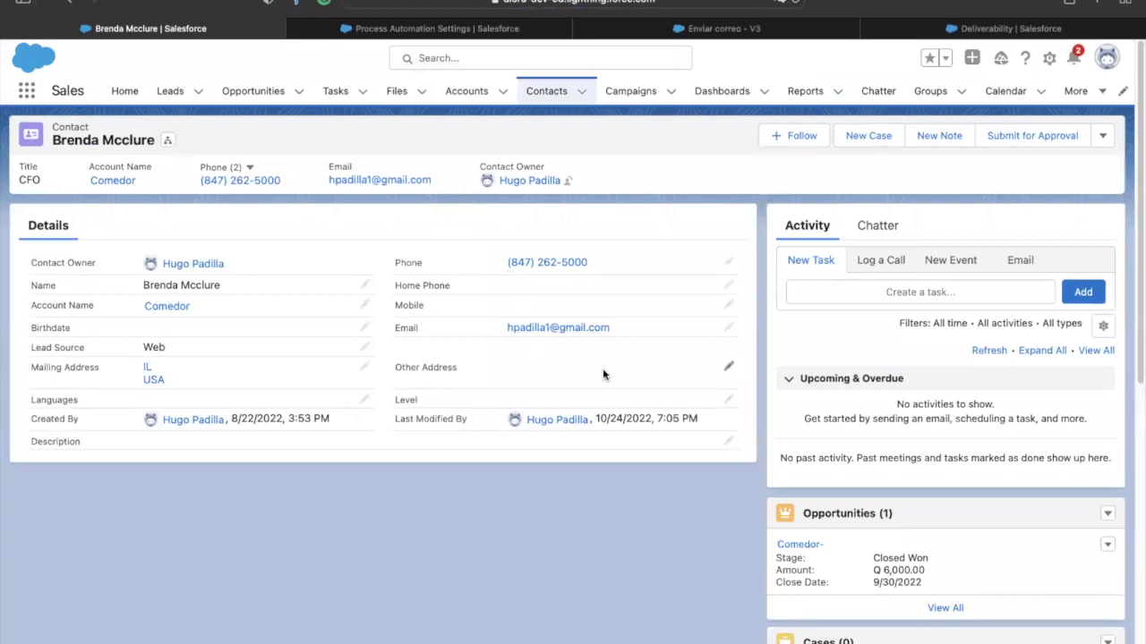
Open the "Comedor-" opportunity from the opportunities list and set its stage back to Envio al Cliente.
{"action": "left_click", "coordinate": [249, 94]}
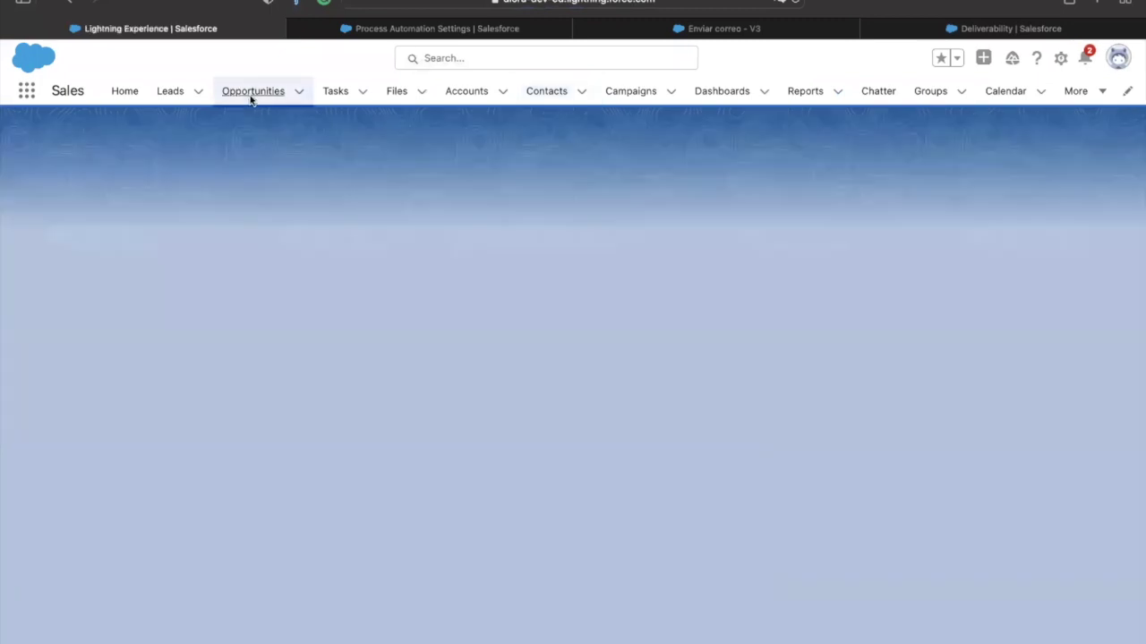
{"action": "left_click", "coordinate": [82, 219]}
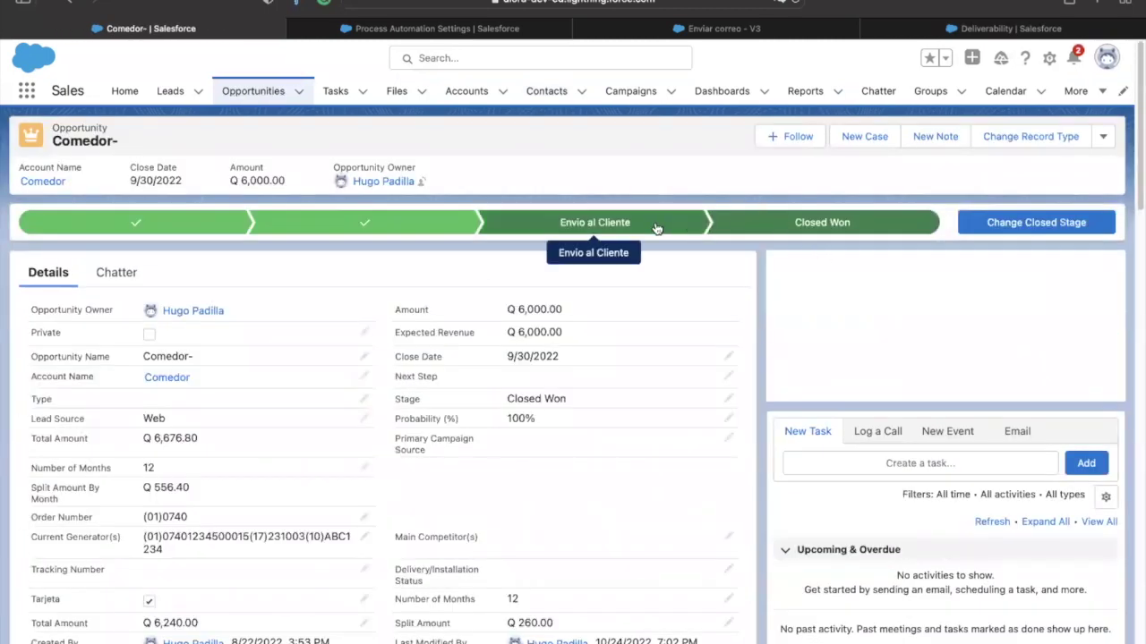
{"action": "left_click", "coordinate": [667, 226]}
{"action": "left_click", "coordinate": [1022, 233]}
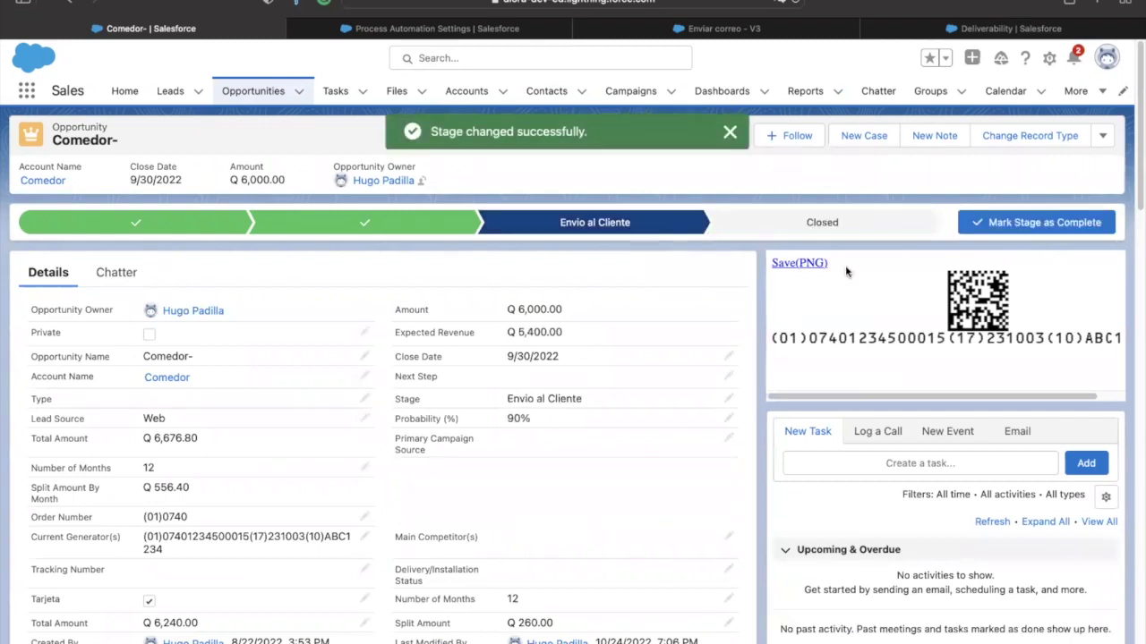
Close the "Comedor-" opportunity with the stage Closed Won and save it.
{"action": "left_click", "coordinate": [846, 224]}
{"action": "left_click", "coordinate": [1038, 220]}
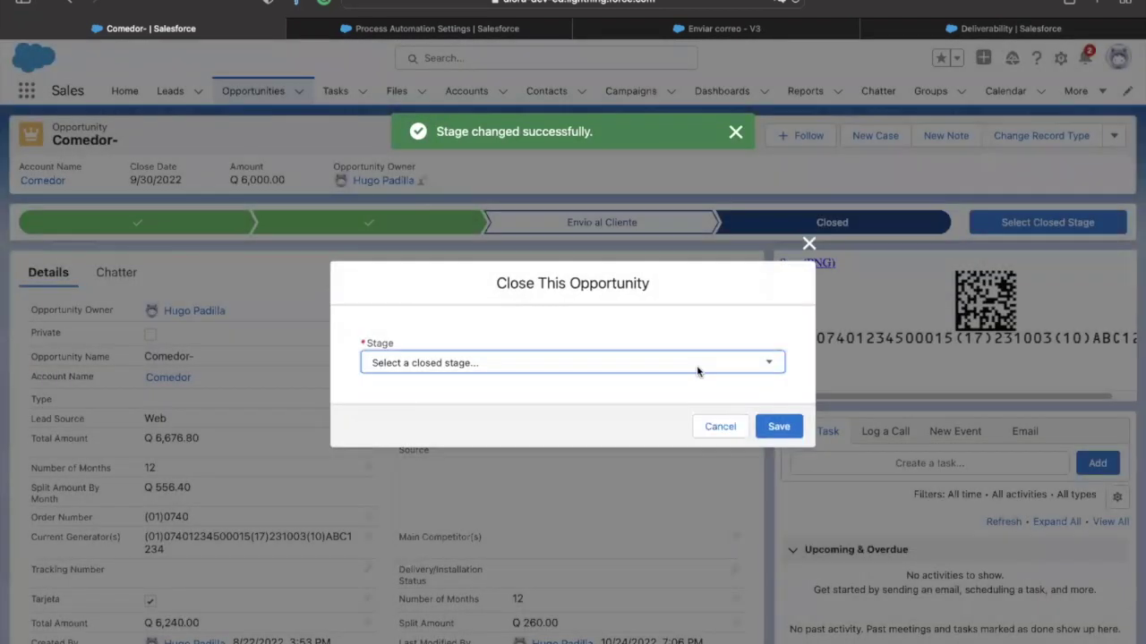
{"action": "left_click", "coordinate": [611, 368]}
{"action": "left_click", "coordinate": [546, 377]}
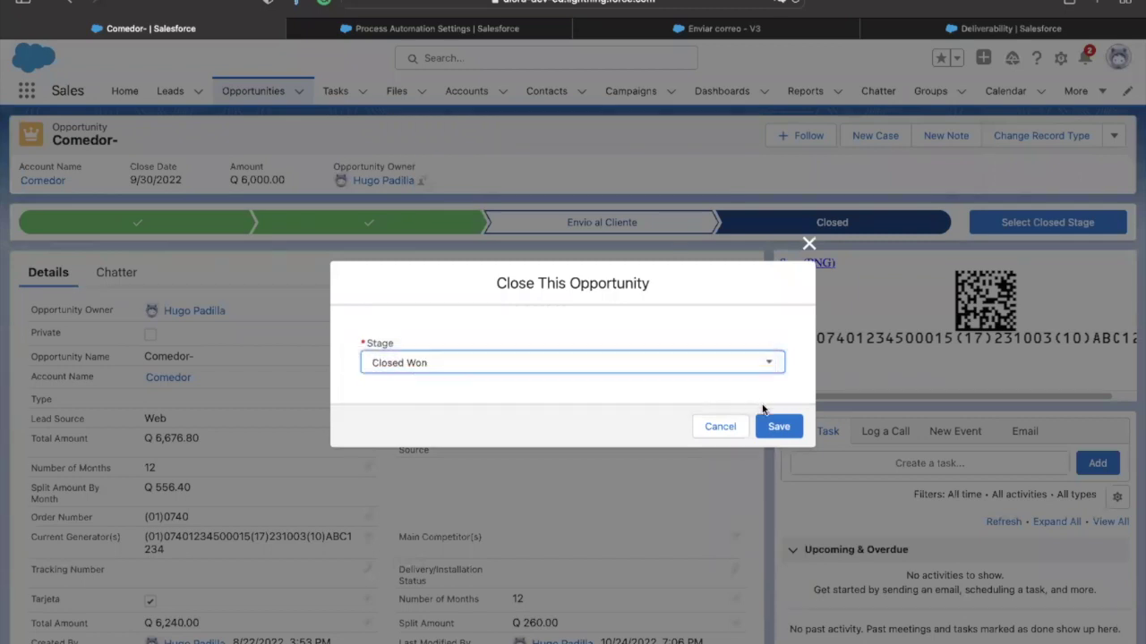
{"action": "left_click", "coordinate": [767, 427]}
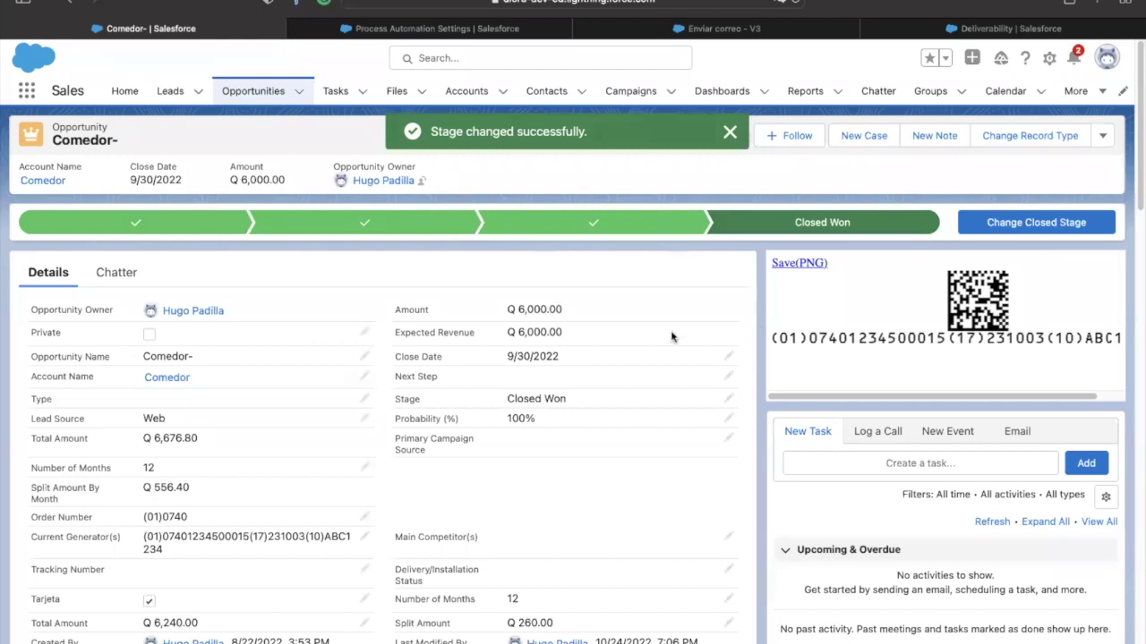
Switch to Gmail and open the newest "Hola proveedor le voy a pagar en 5 días carita feliz" email.
{"action": "key", "text": "ctrl+Right"}
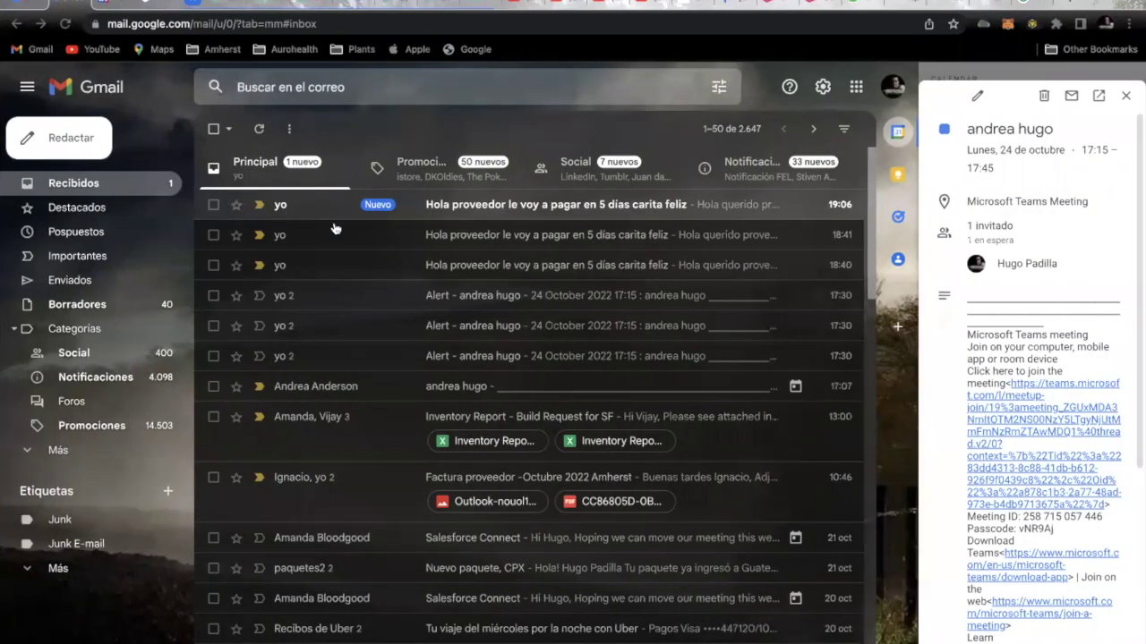
{"action": "left_click", "coordinate": [307, 205]}
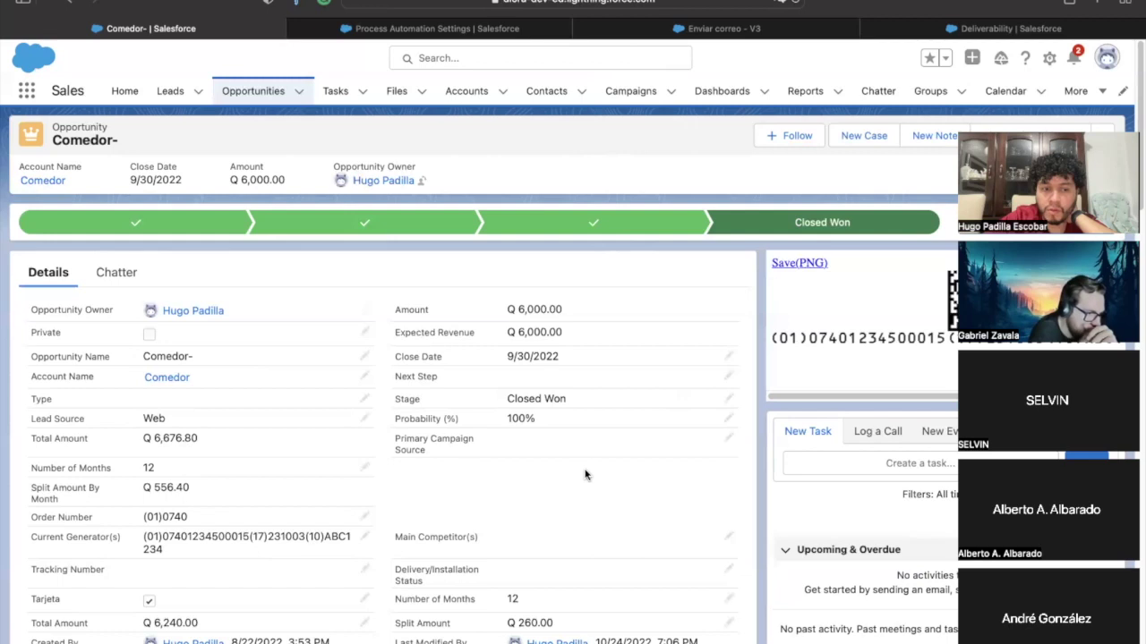
Return the "Enviar correo" flow to editing, open its scheduled path configuration, and review the time source options for "Enviar un correo".
{"action": "left_click", "coordinate": [935, 28]}
{"action": "left_click", "coordinate": [762, 29]}
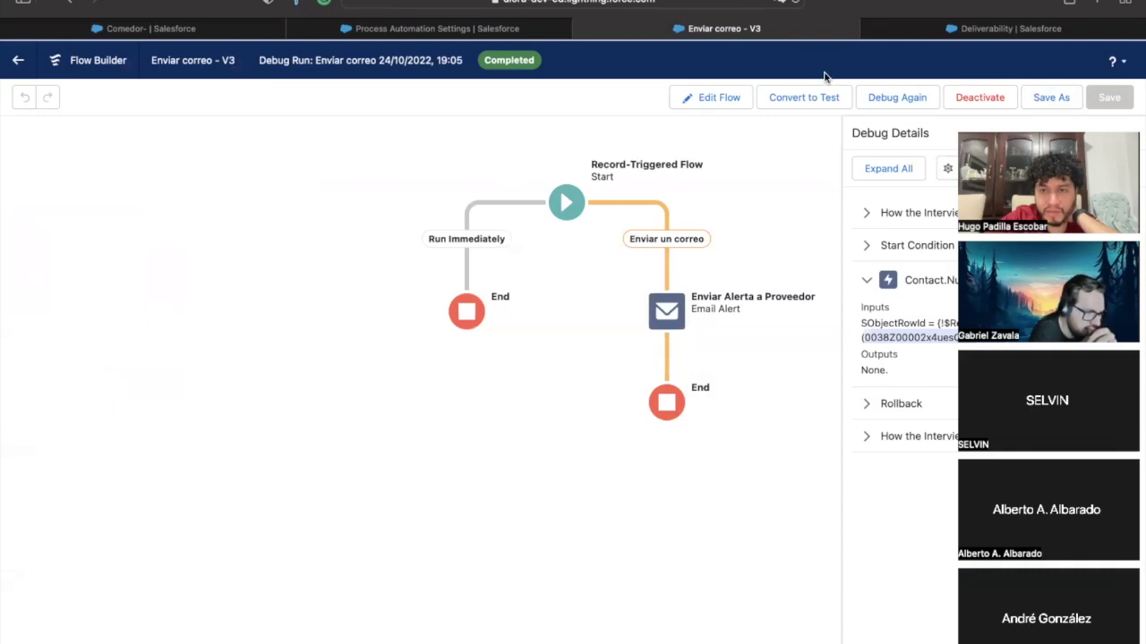
{"action": "left_click", "coordinate": [695, 99]}
{"action": "left_click", "coordinate": [566, 202]}
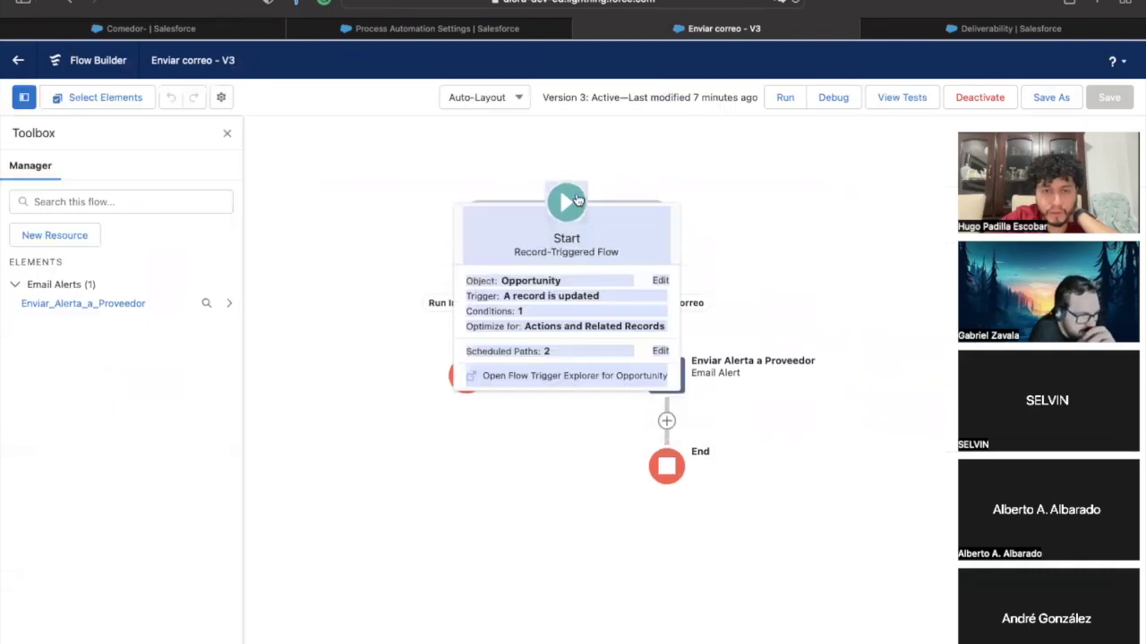
{"action": "left_click", "coordinate": [709, 337]}
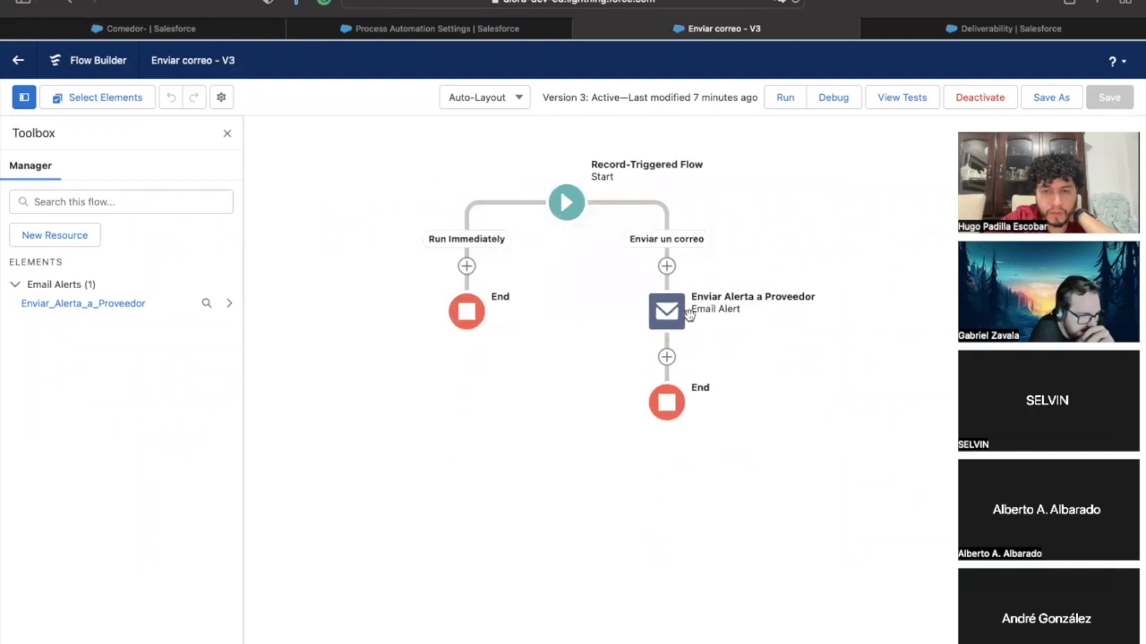
{"action": "left_click", "coordinate": [565, 215]}
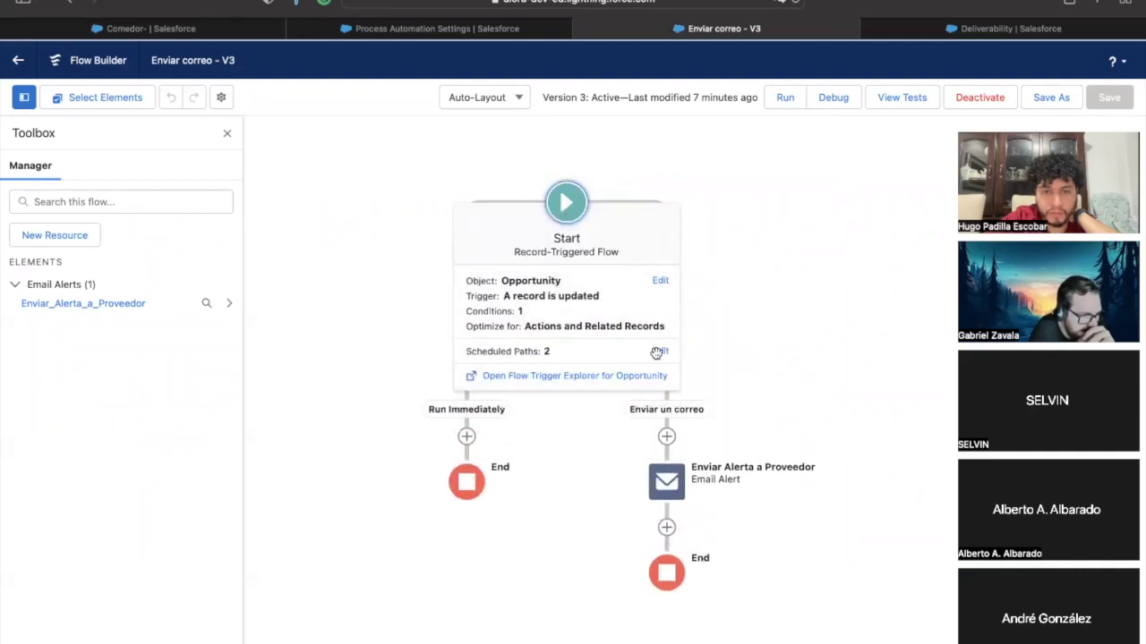
{"action": "left_click", "coordinate": [661, 351]}
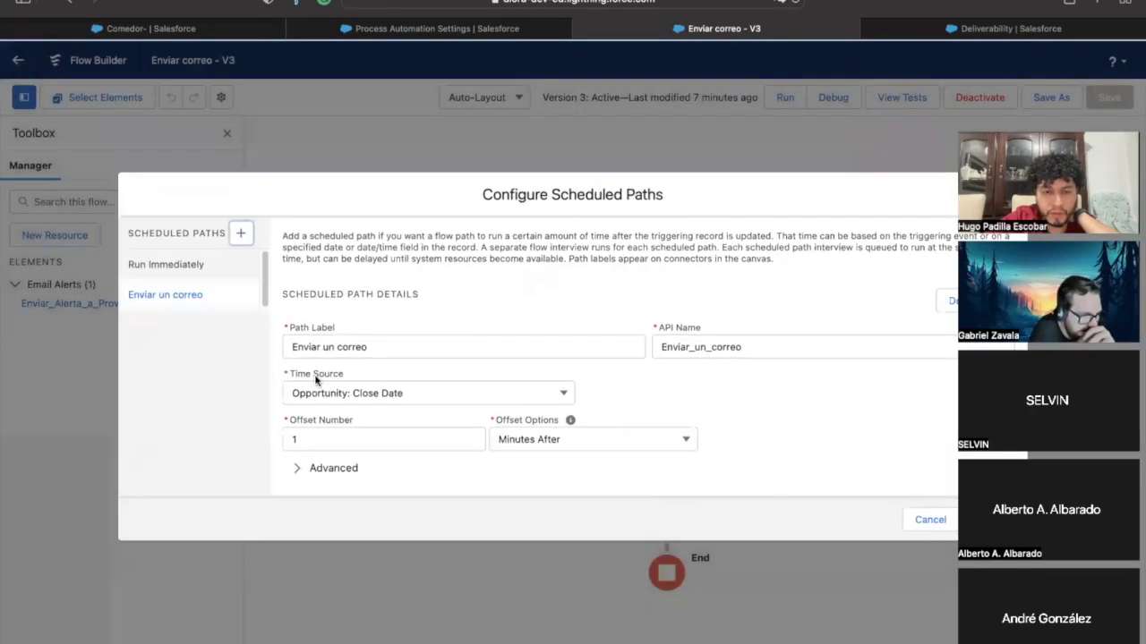
{"action": "left_click", "coordinate": [395, 401]}
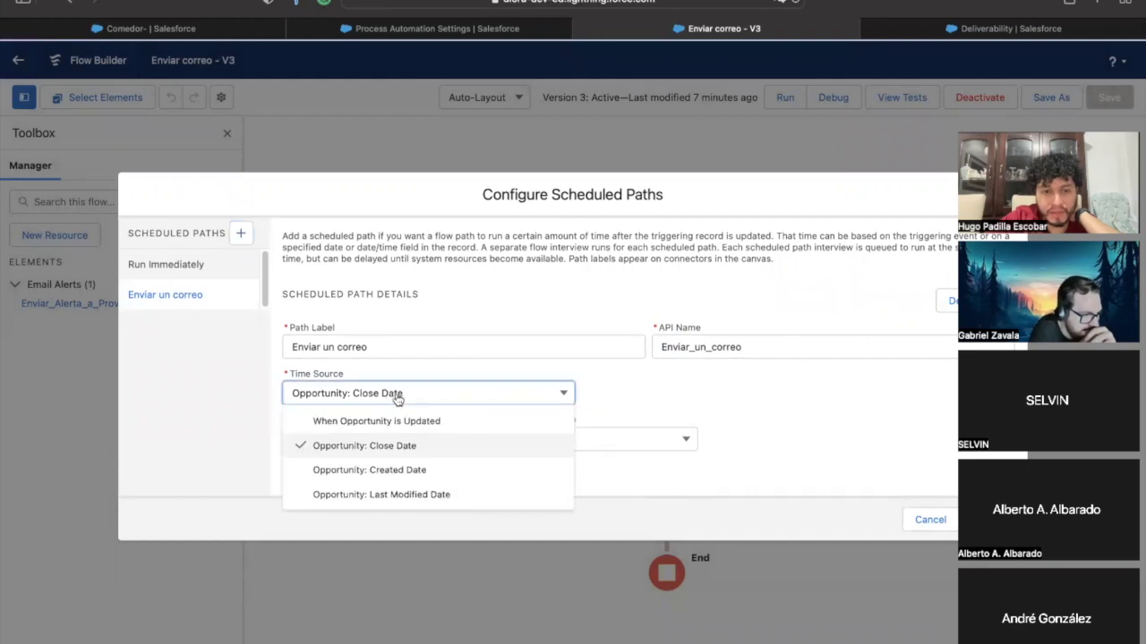
{"action": "left_click", "coordinate": [608, 393]}
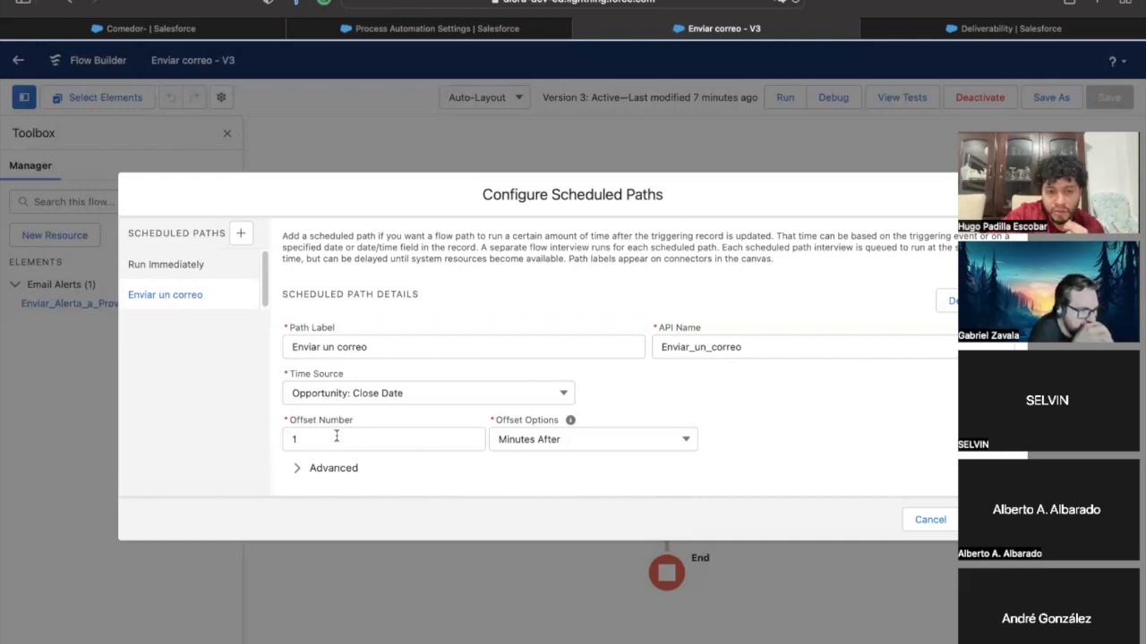
Set the "Enviar un correo" path's offset to 25 Days After the opportunity's close date.
{"action": "left_click_drag", "start_coordinate": [320, 439], "coordinate": [271, 442]}
{"action": "type", "text": "25"}
{"action": "left_click", "coordinate": [525, 438]}
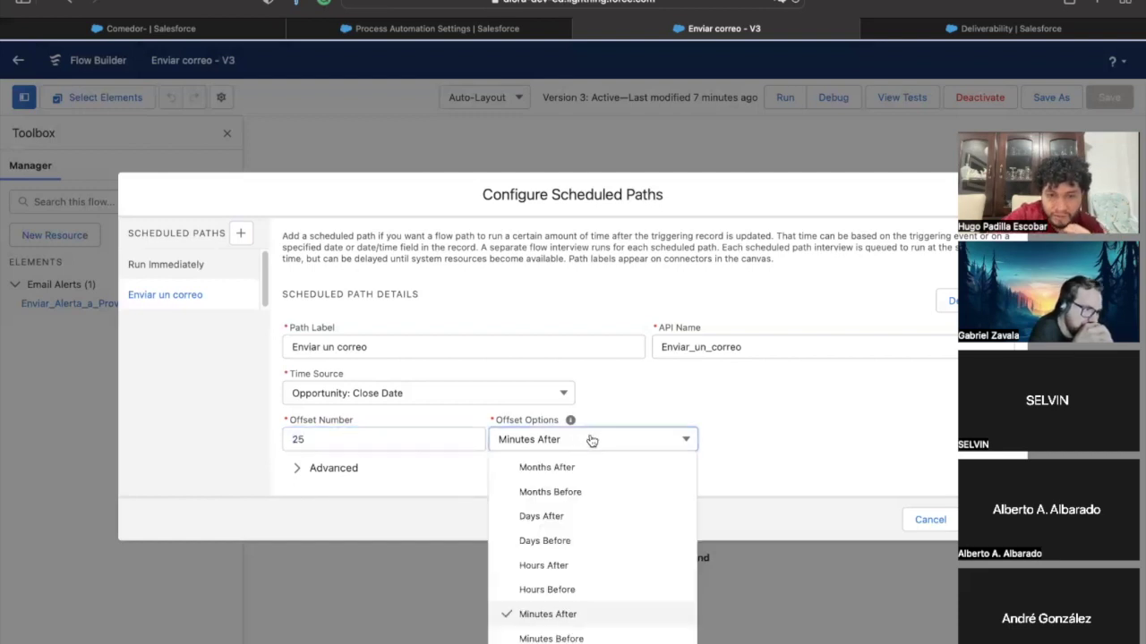
{"action": "left_click", "coordinate": [576, 519]}
{"action": "left_click", "coordinate": [657, 439]}
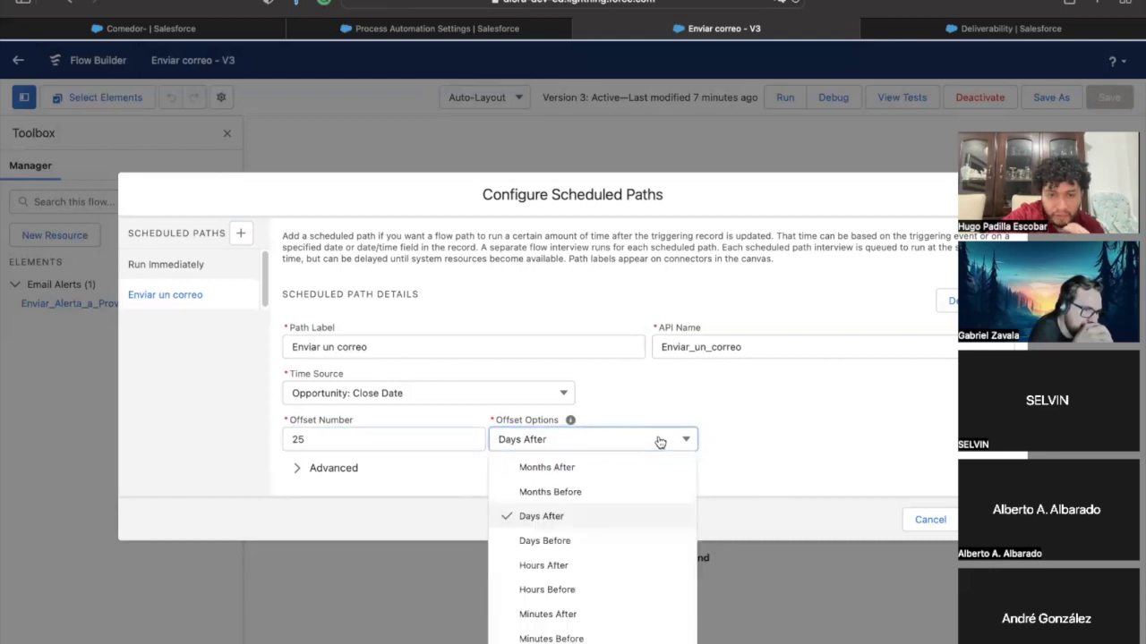